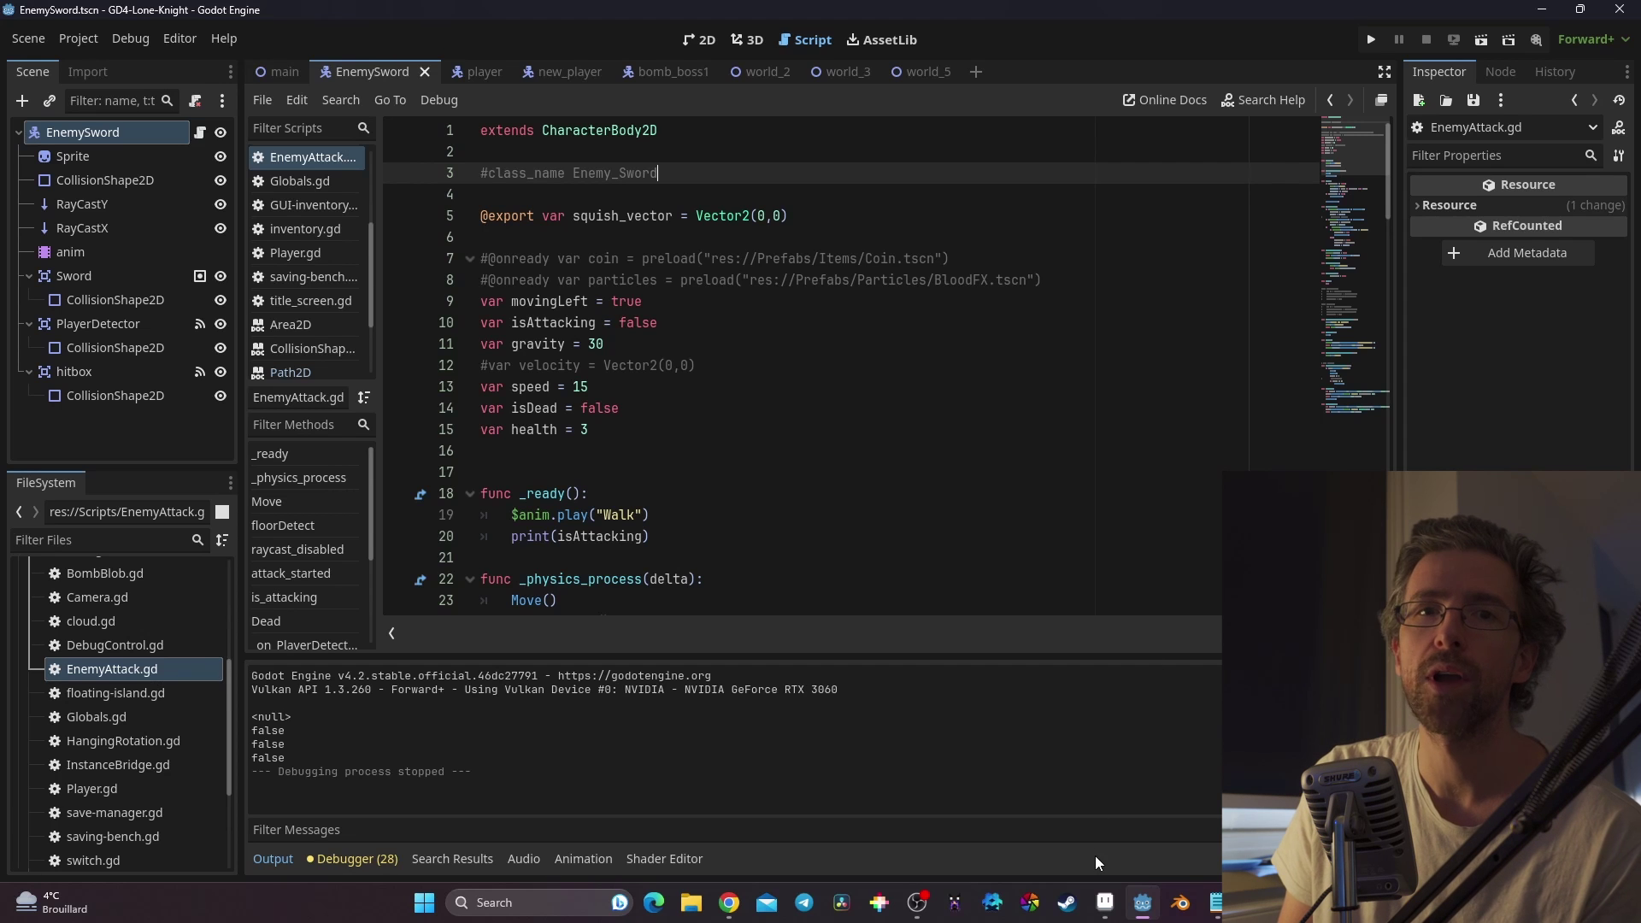
Switch to Aseprite and marquee-select the top row of crawling enemies on the sprite sheet
click(1105, 902)
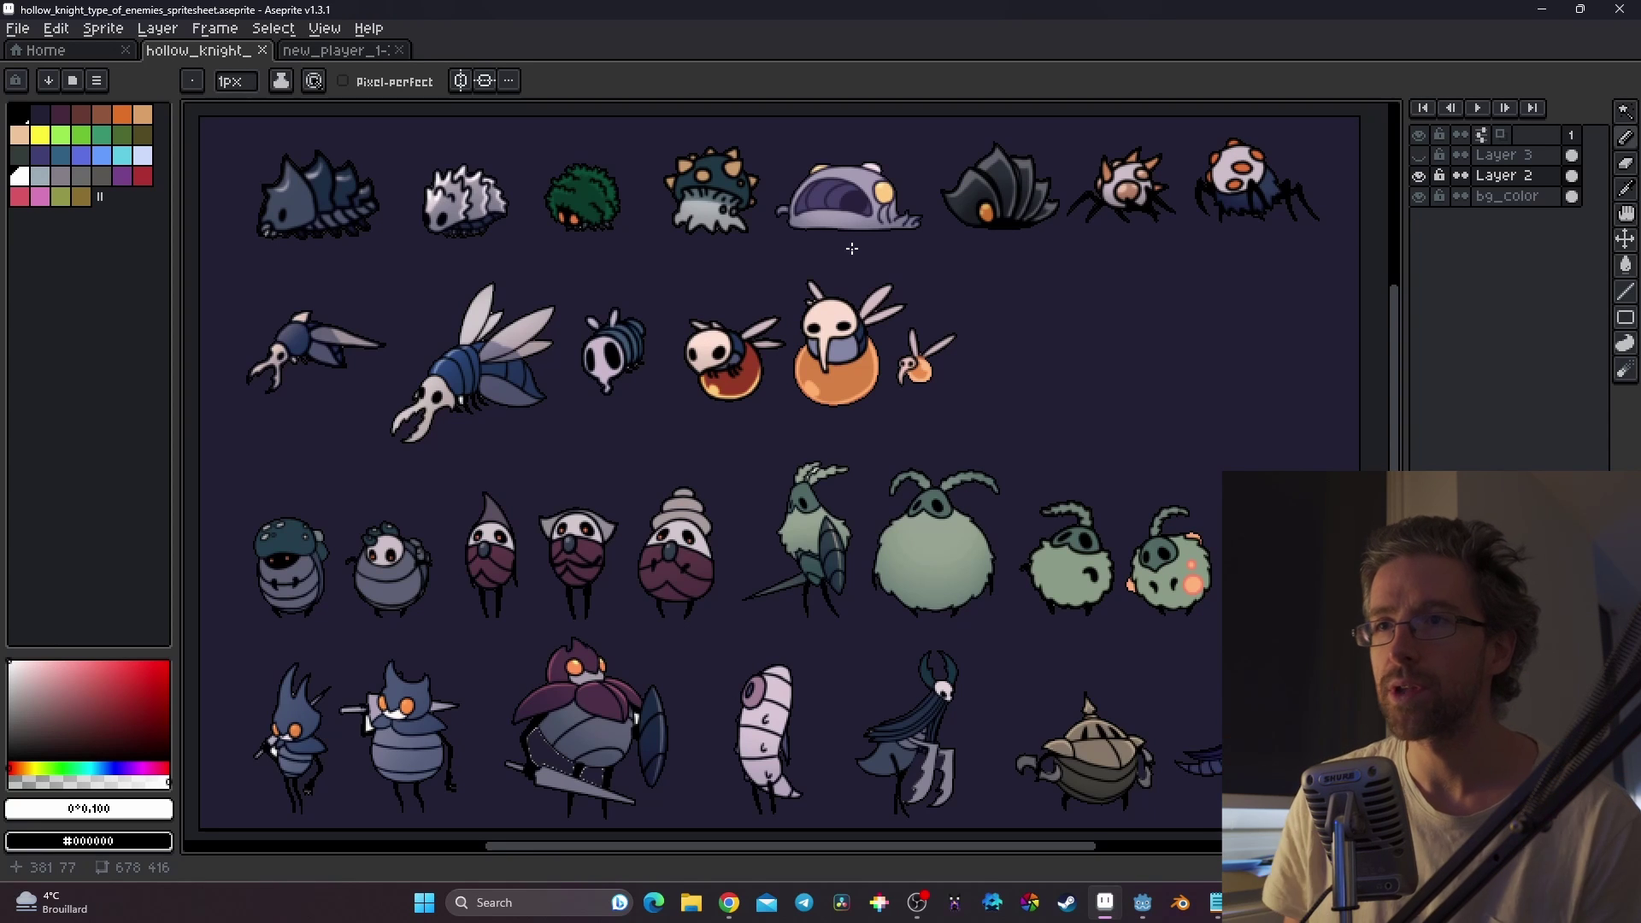
middle_drag(852, 247, 868, 241)
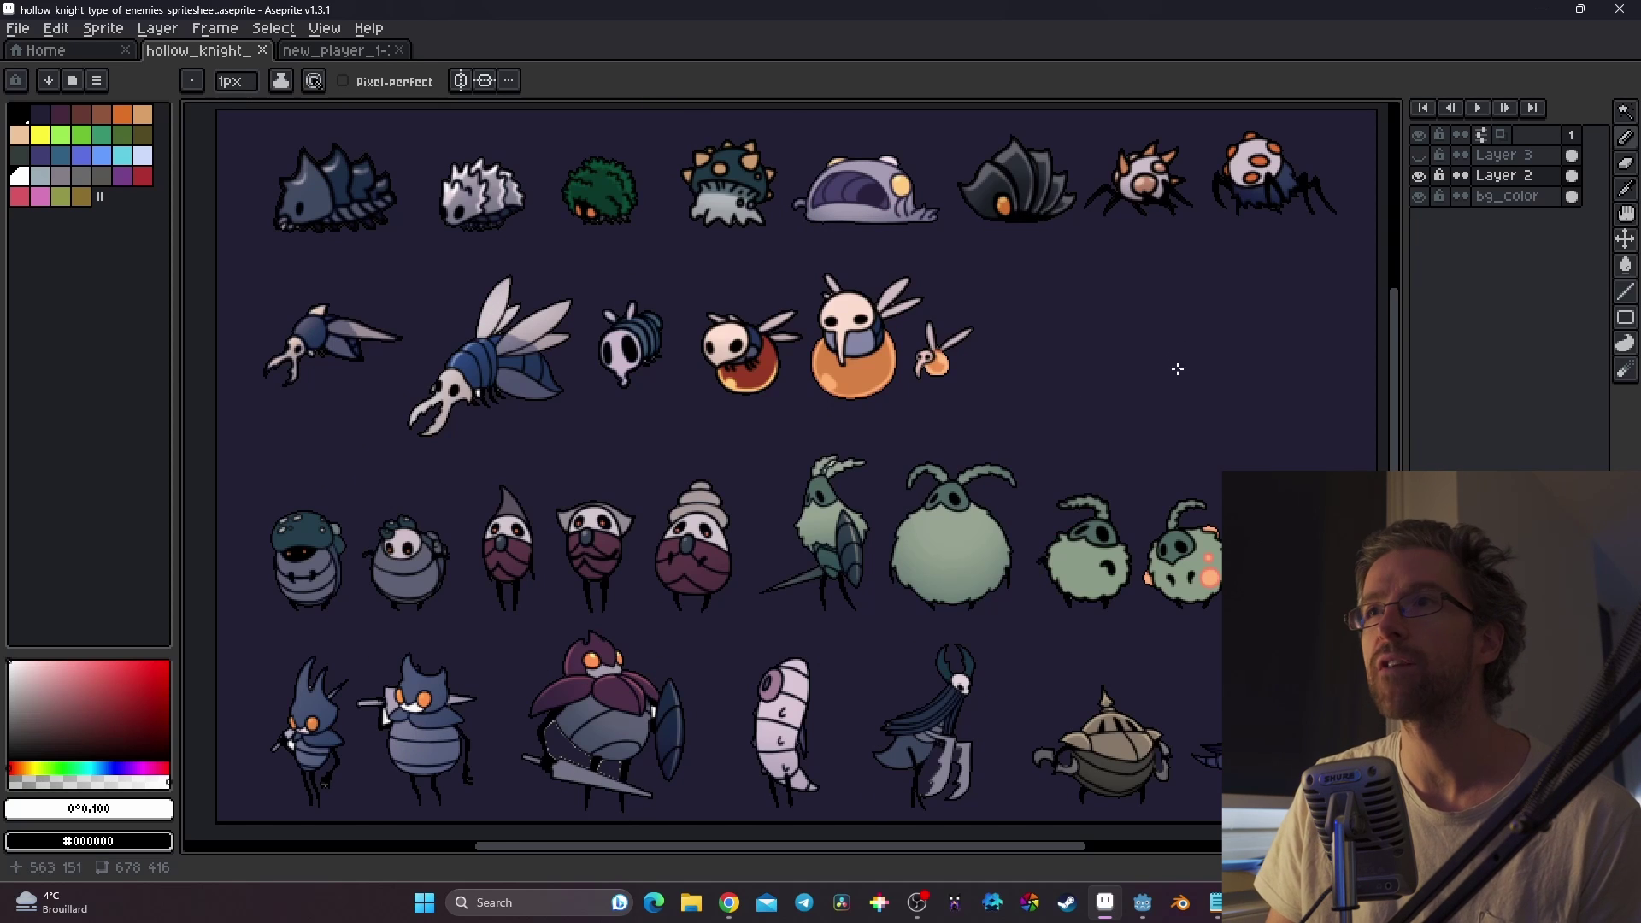
scroll(1177, 369, down, 2)
scroll(1150, 359, up, 2)
middle_drag(1150, 359, 1111, 384)
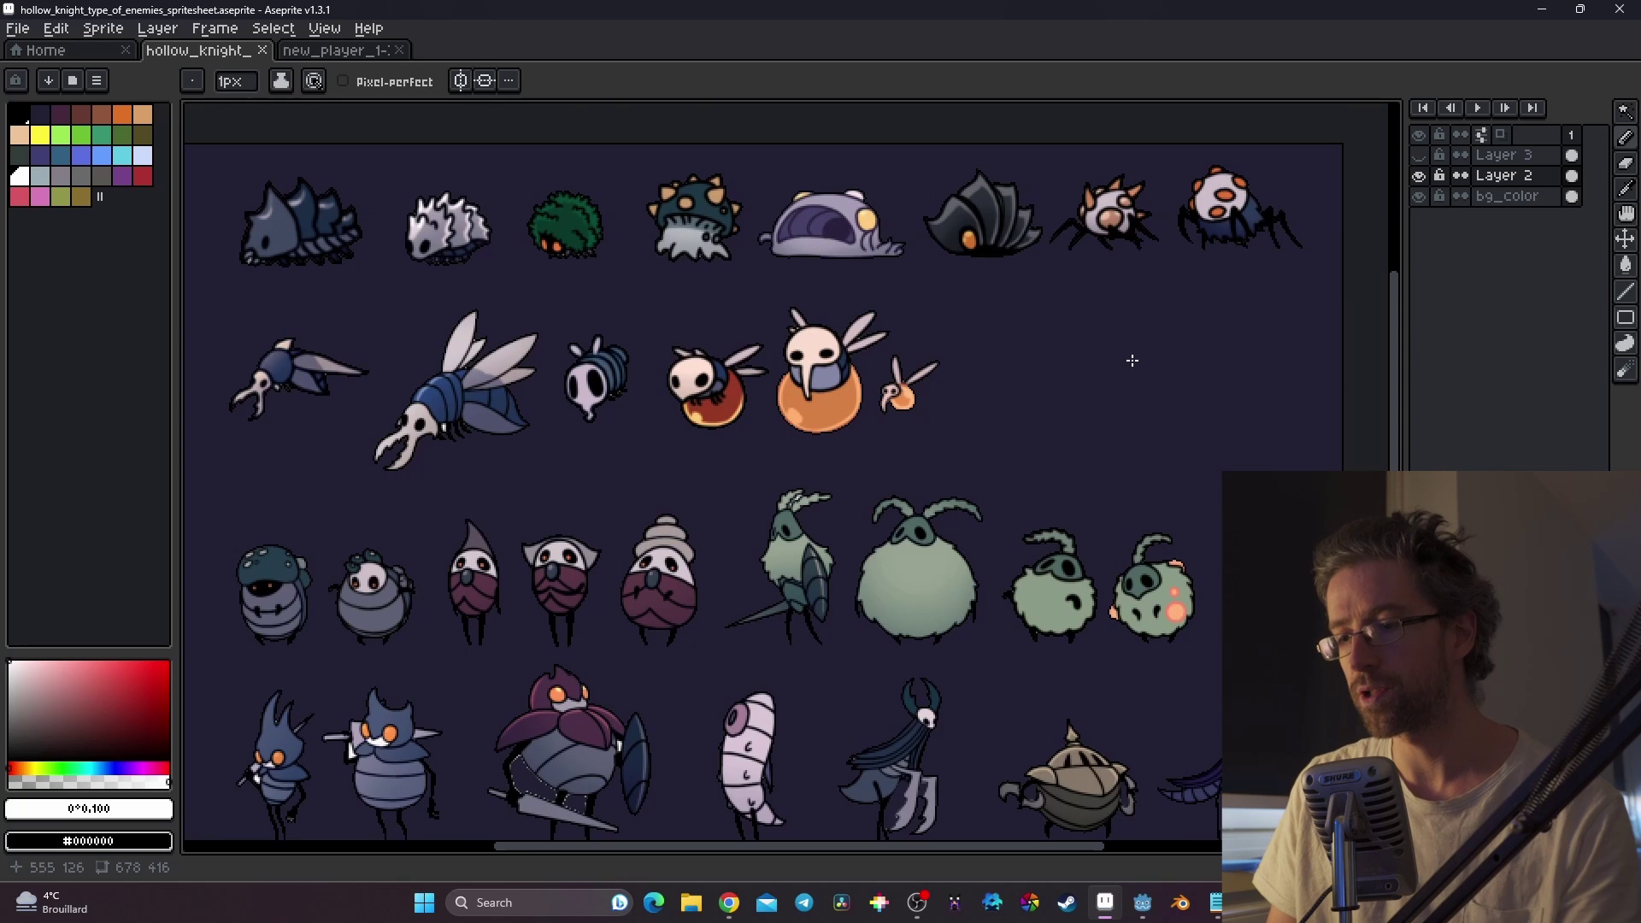
key(m)
mouse_move(1341, 117)
mouse_down()
mouse_move(312, 220)
mouse_move(186, 265)
mouse_move(188, 294)
mouse_up()
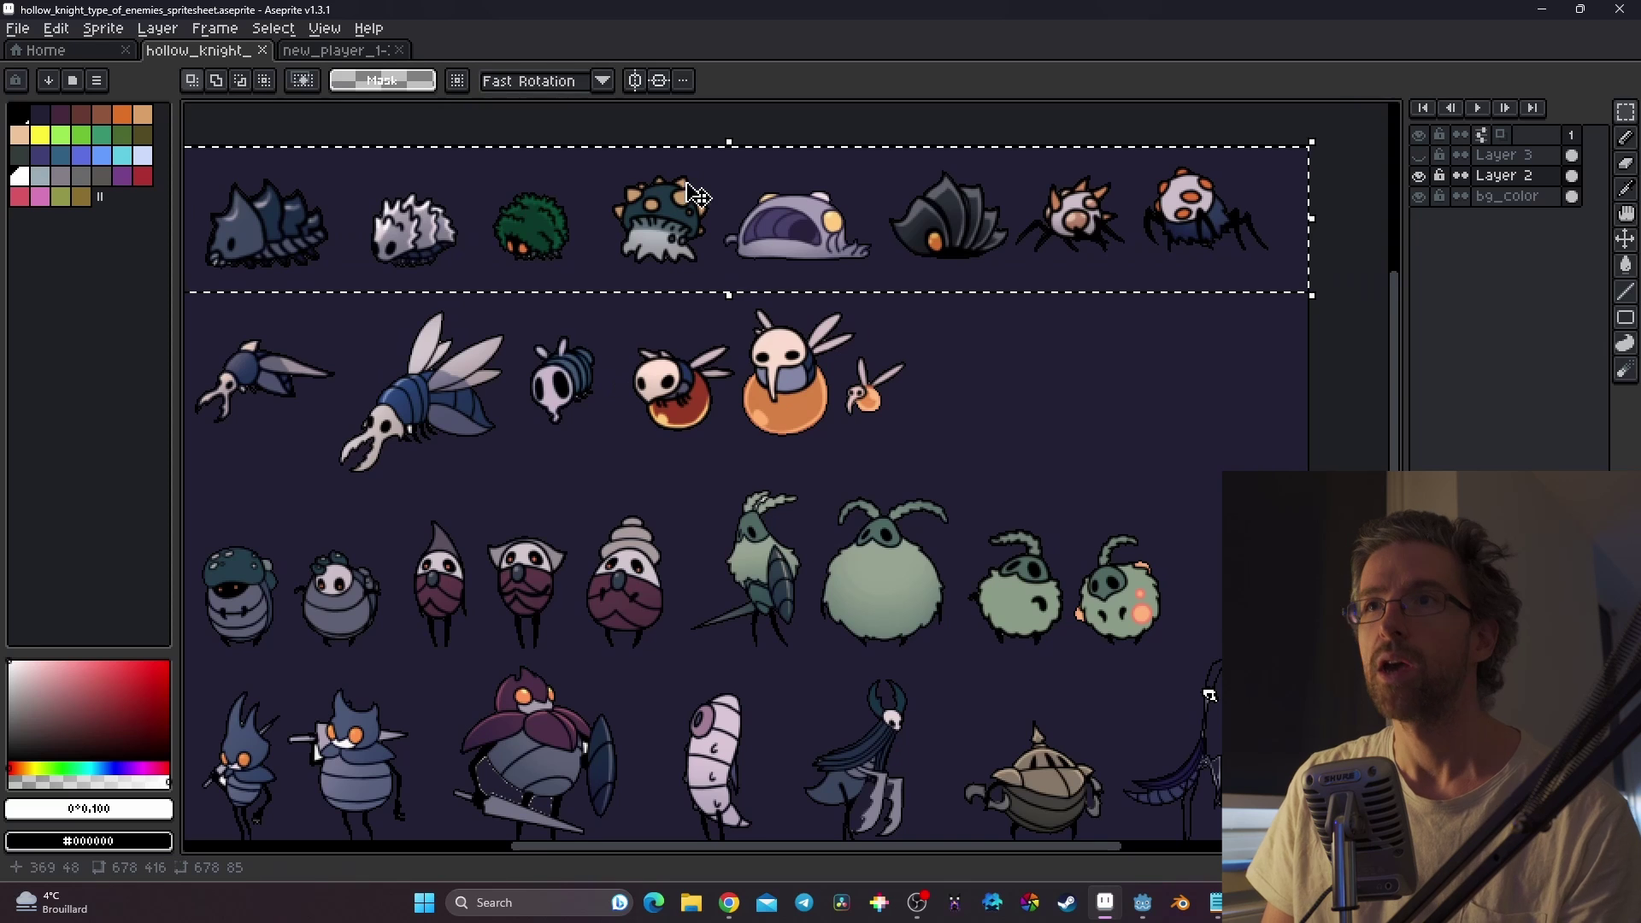
Examine the crawling enemies up close from one end of the selected top row to the other
scroll(257, 267, up, 2)
scroll(294, 267, down, 2)
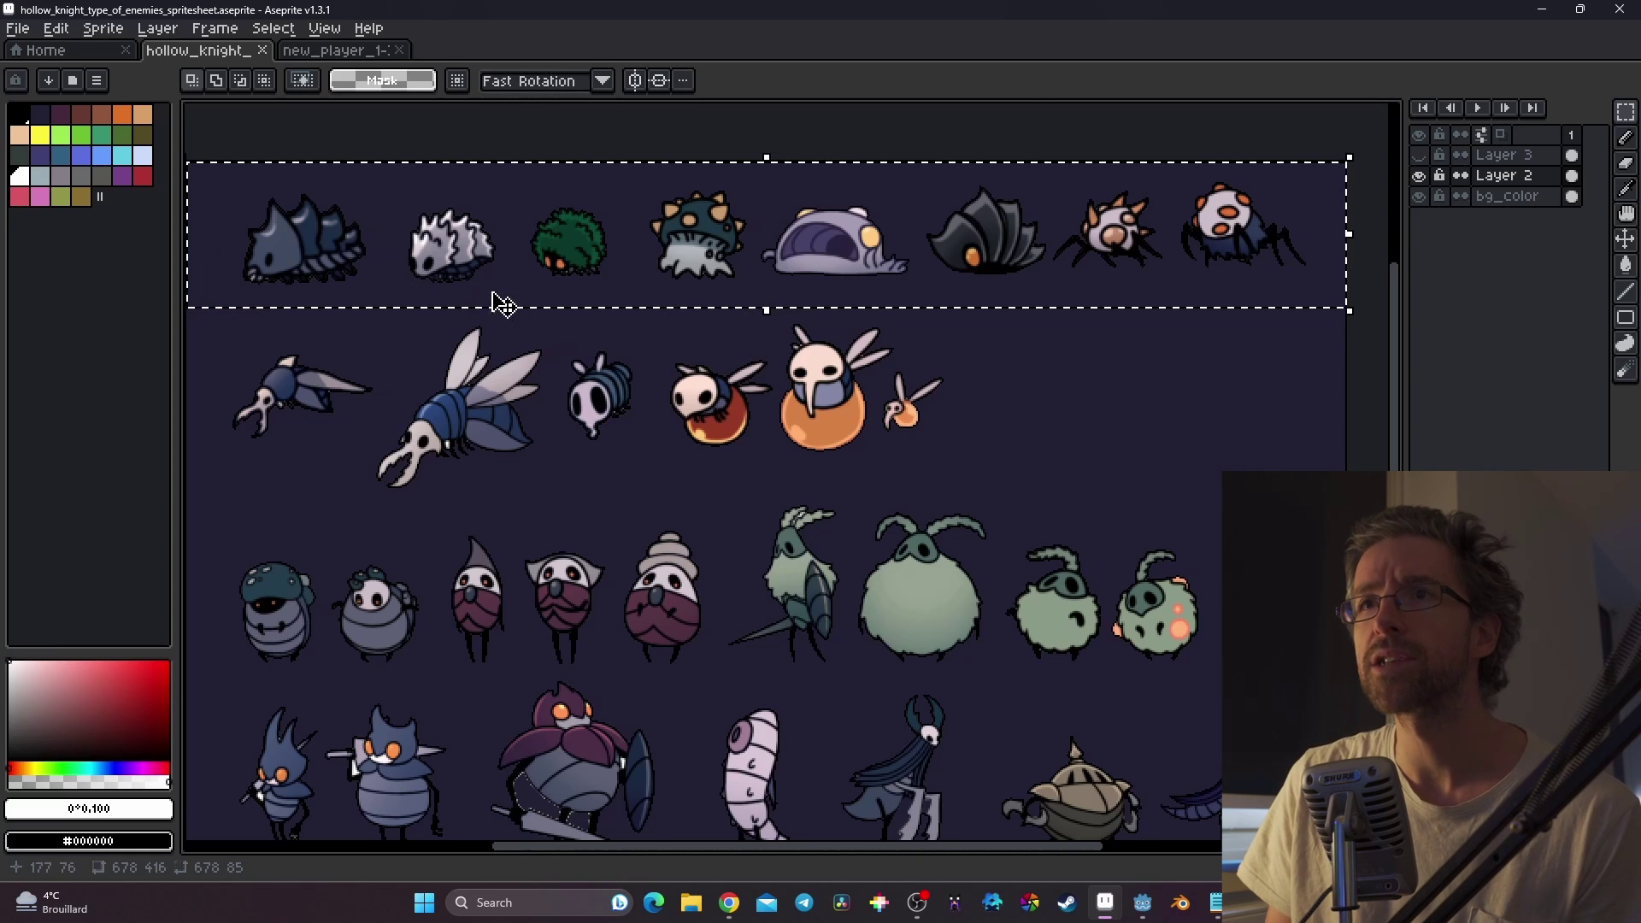
scroll(598, 284, up, 3)
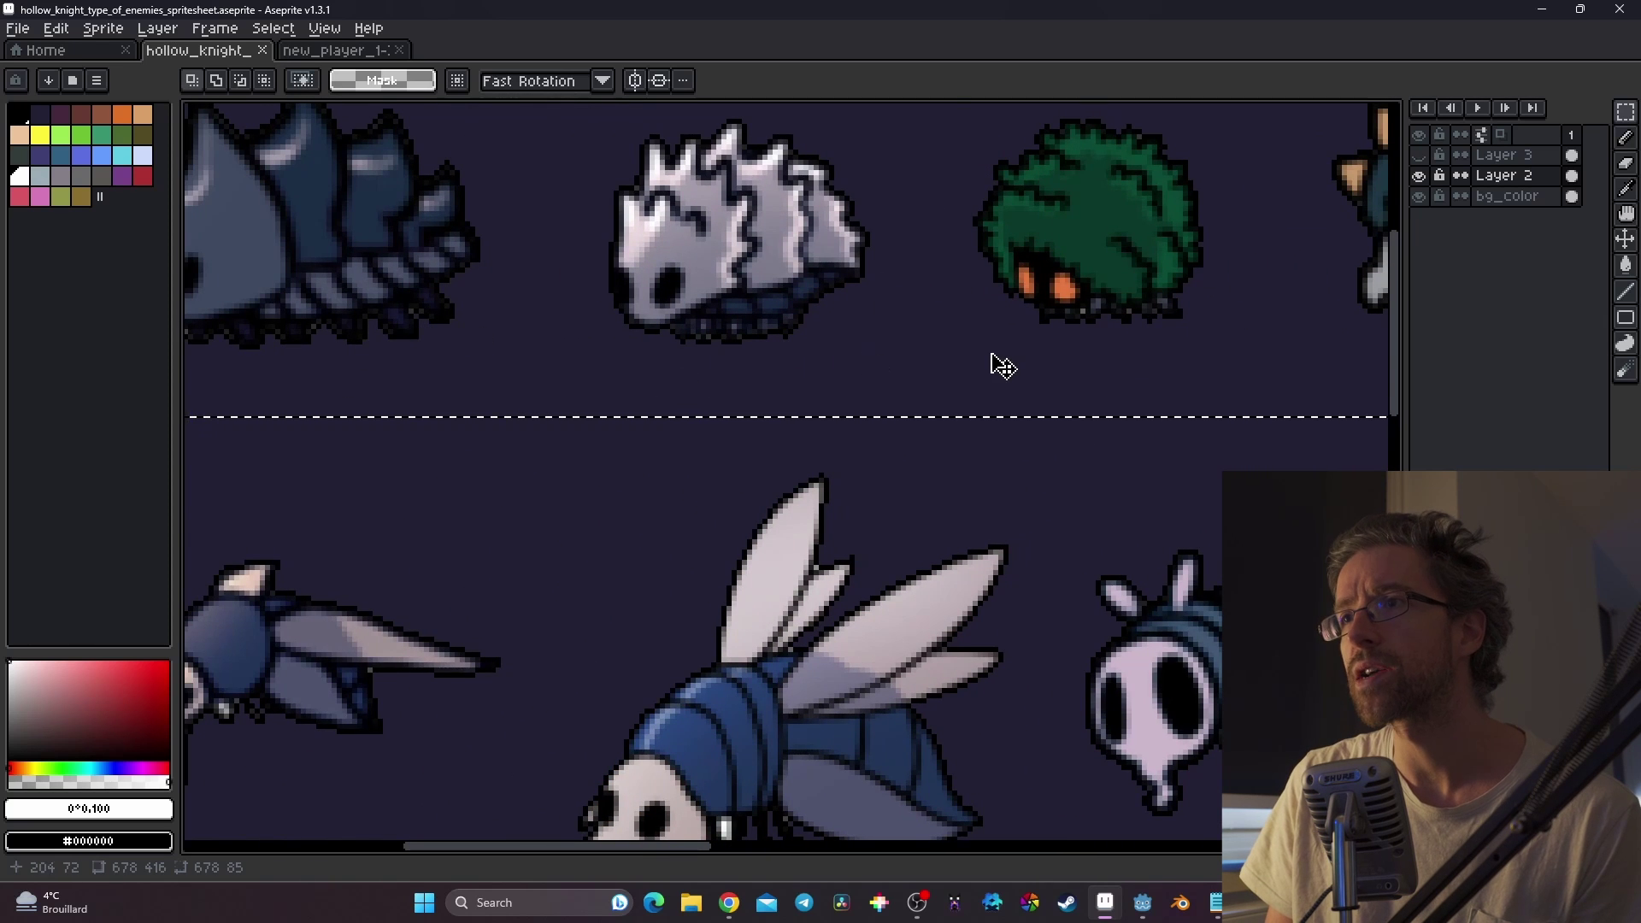
scroll(1001, 366, down, 4)
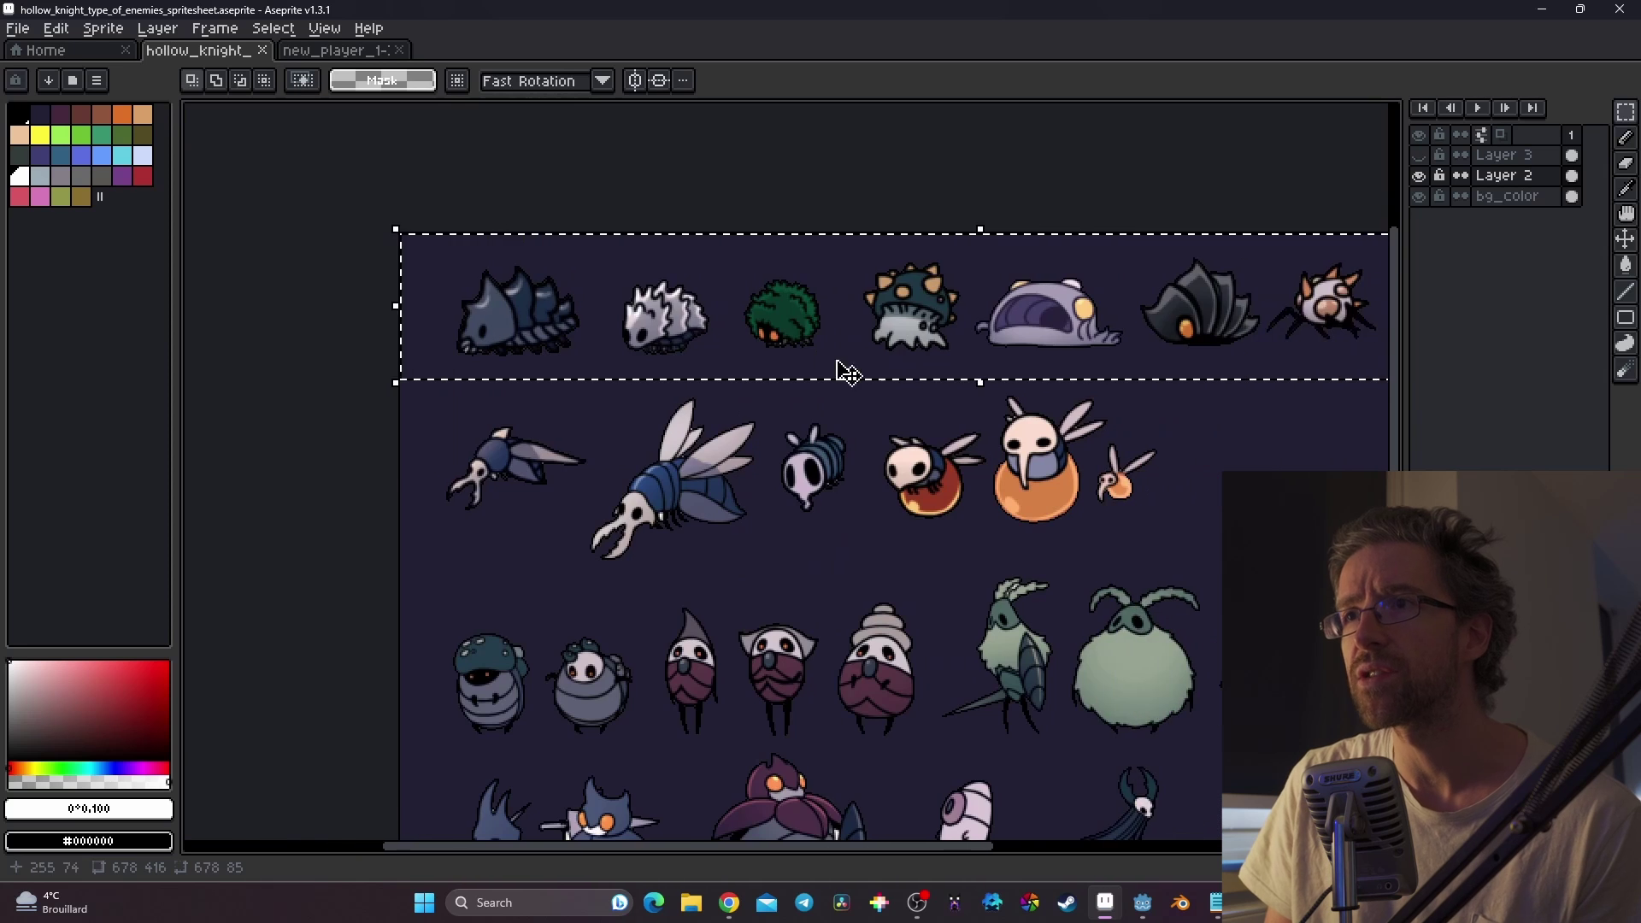
scroll(1070, 351, up, 2)
middle_drag(1070, 351, 798, 366)
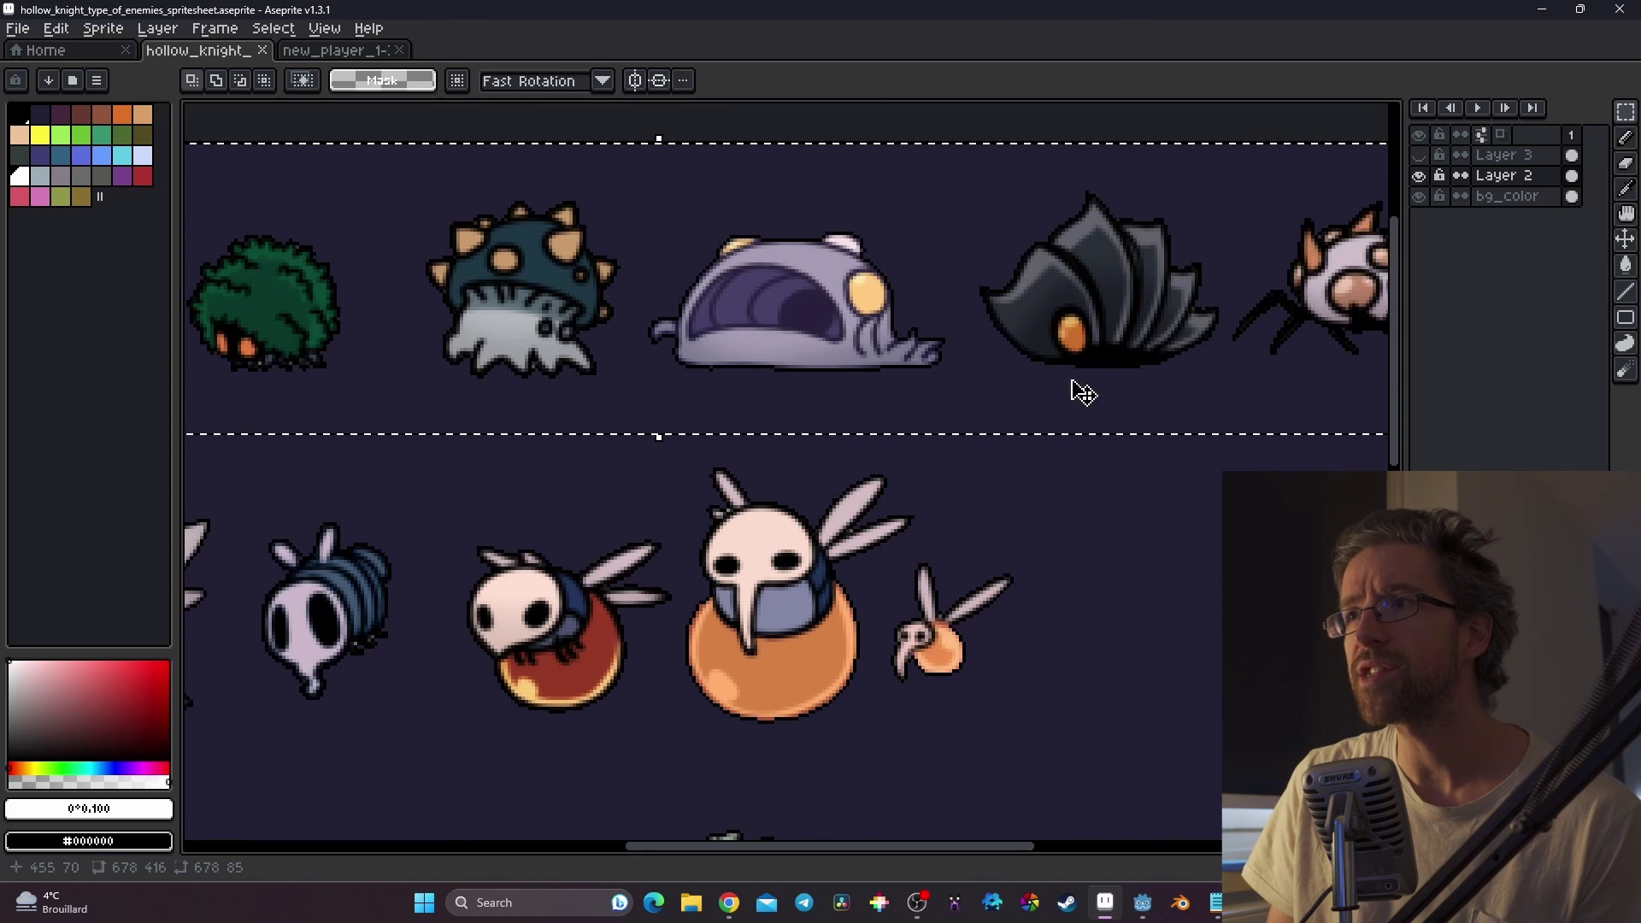
middle_drag(1074, 382, 644, 391)
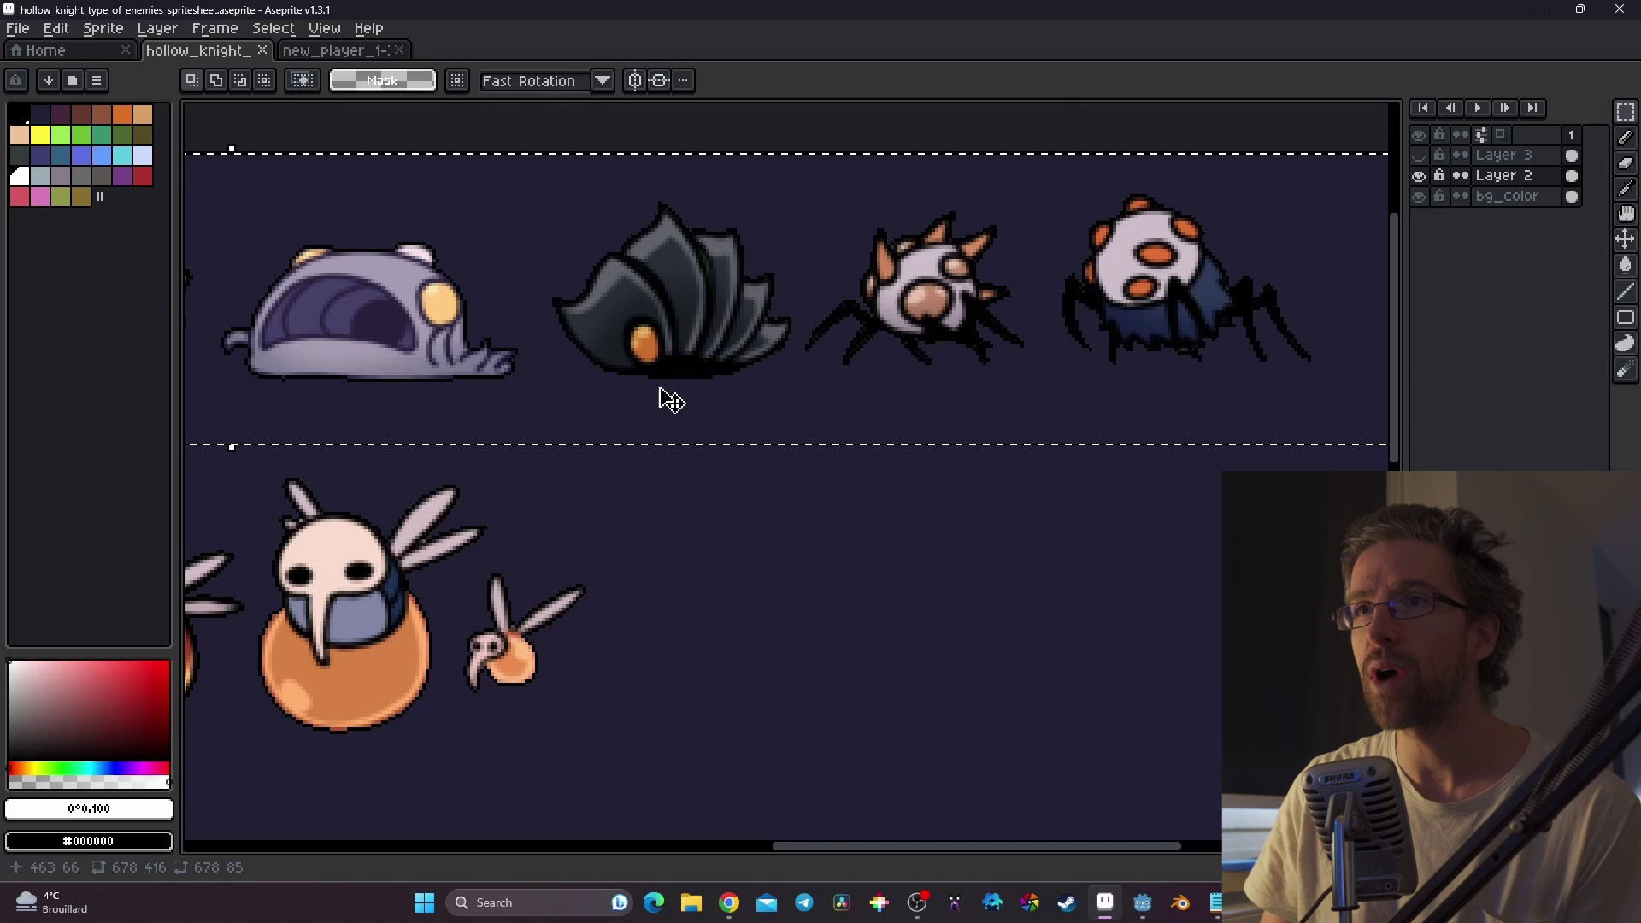
scroll(670, 400, down, 3)
scroll(649, 405, left, 2)
scroll(615, 414, up, 3)
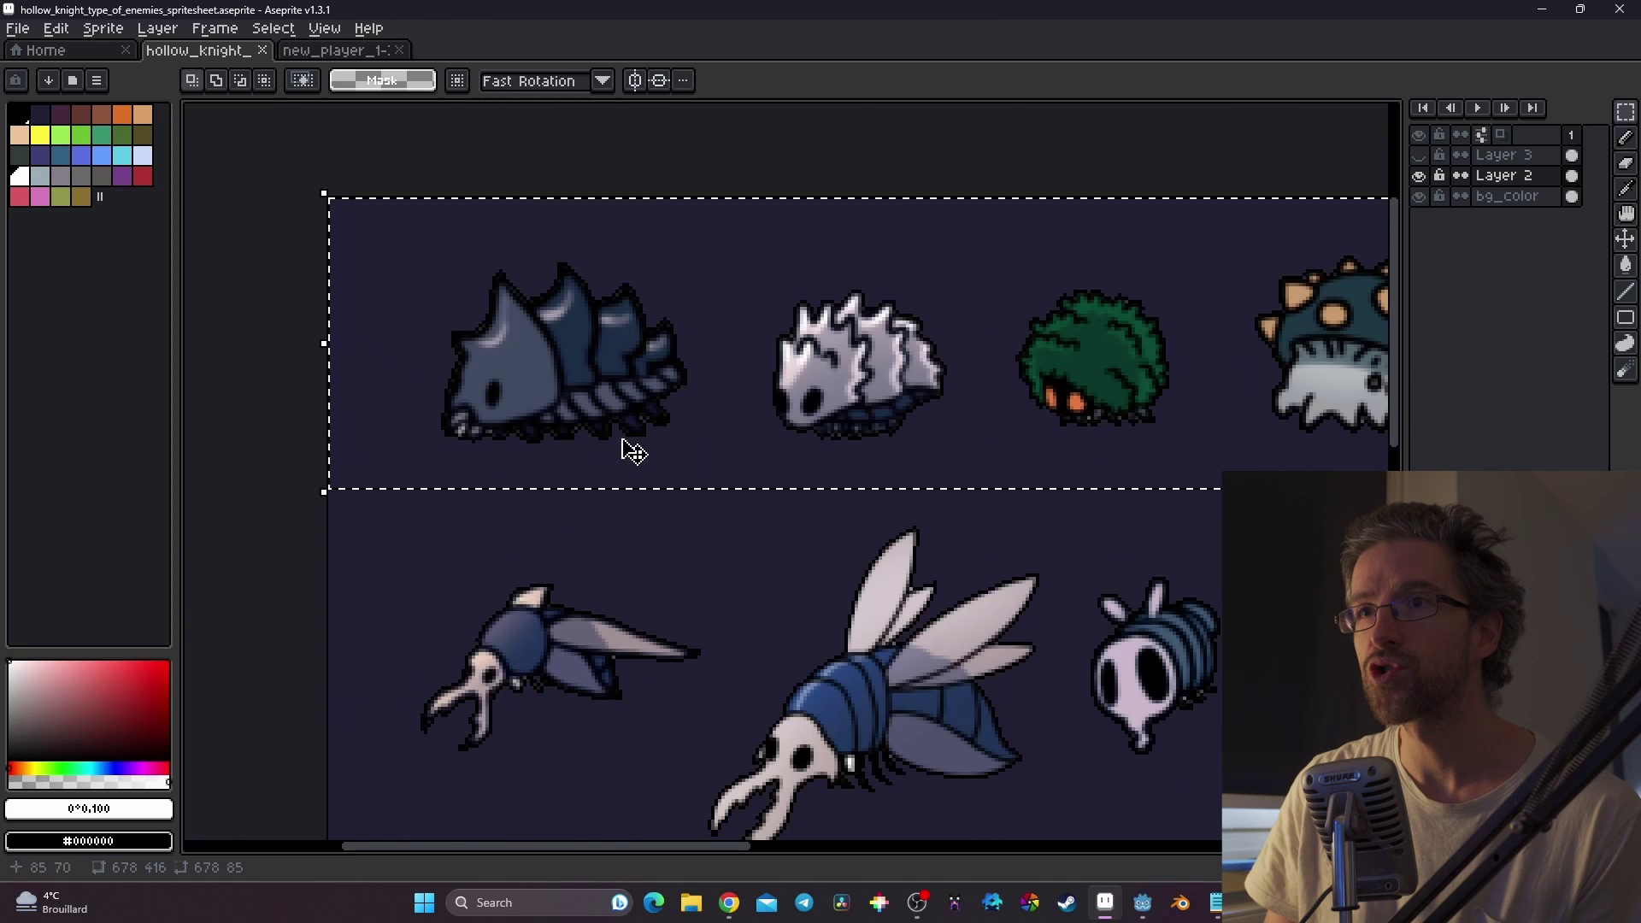
scroll(465, 436, right, 5)
scroll(1051, 425, right, 5)
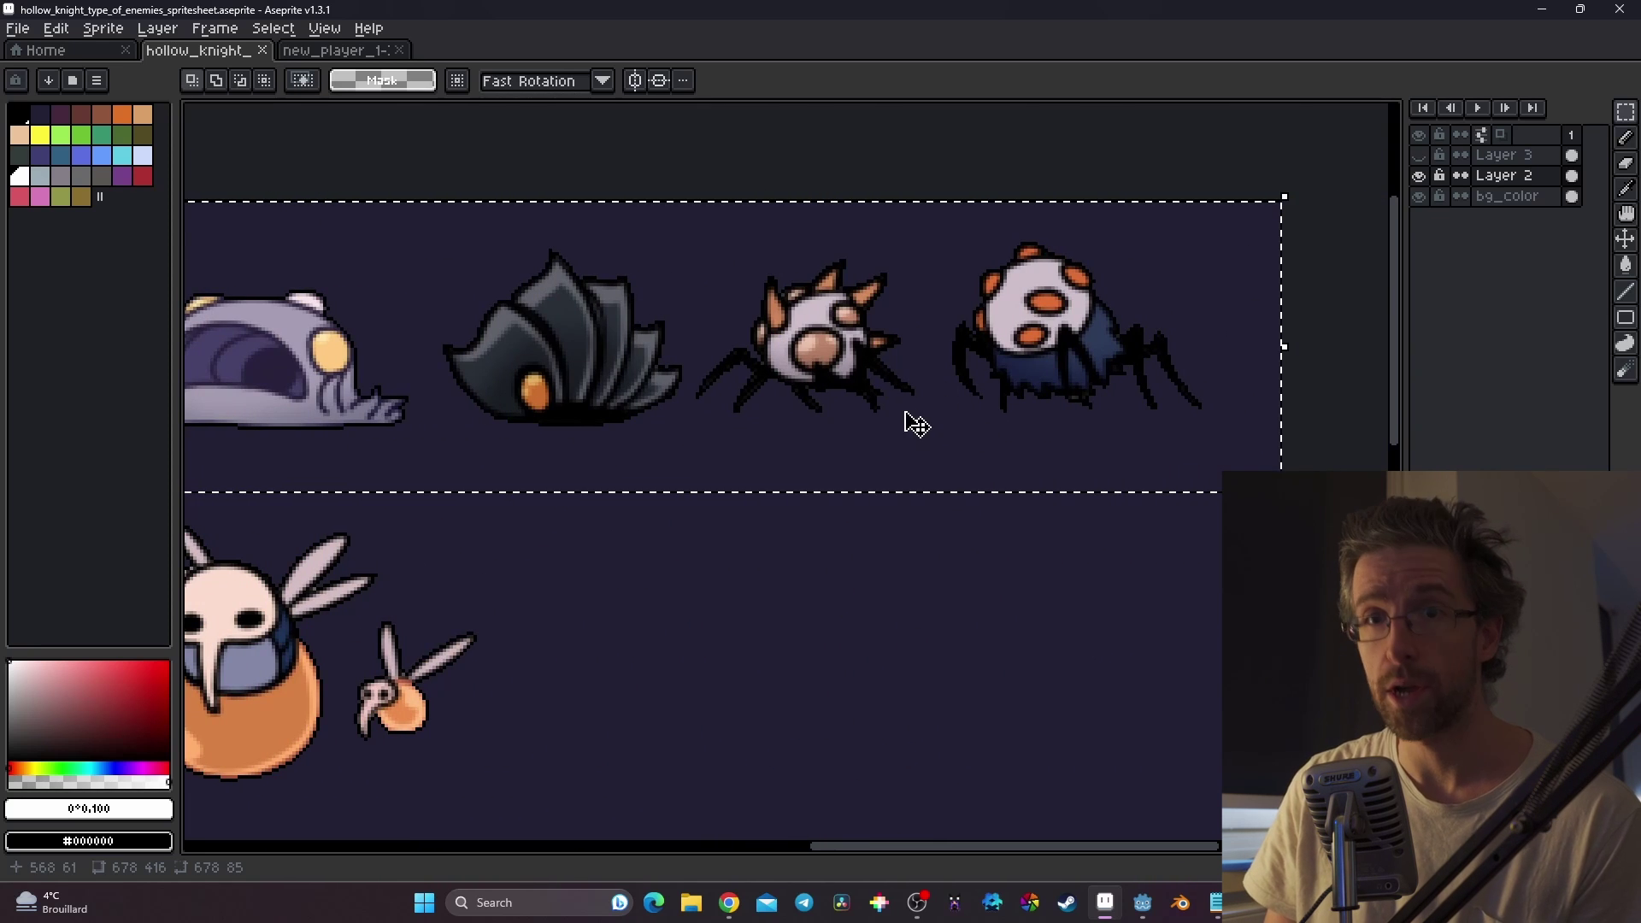
Replace the selection with the second row of flying enemies, examine them up close, and deselect the row
click(769, 513)
scroll(769, 513, down, 1)
middle_drag(707, 488, 1057, 277)
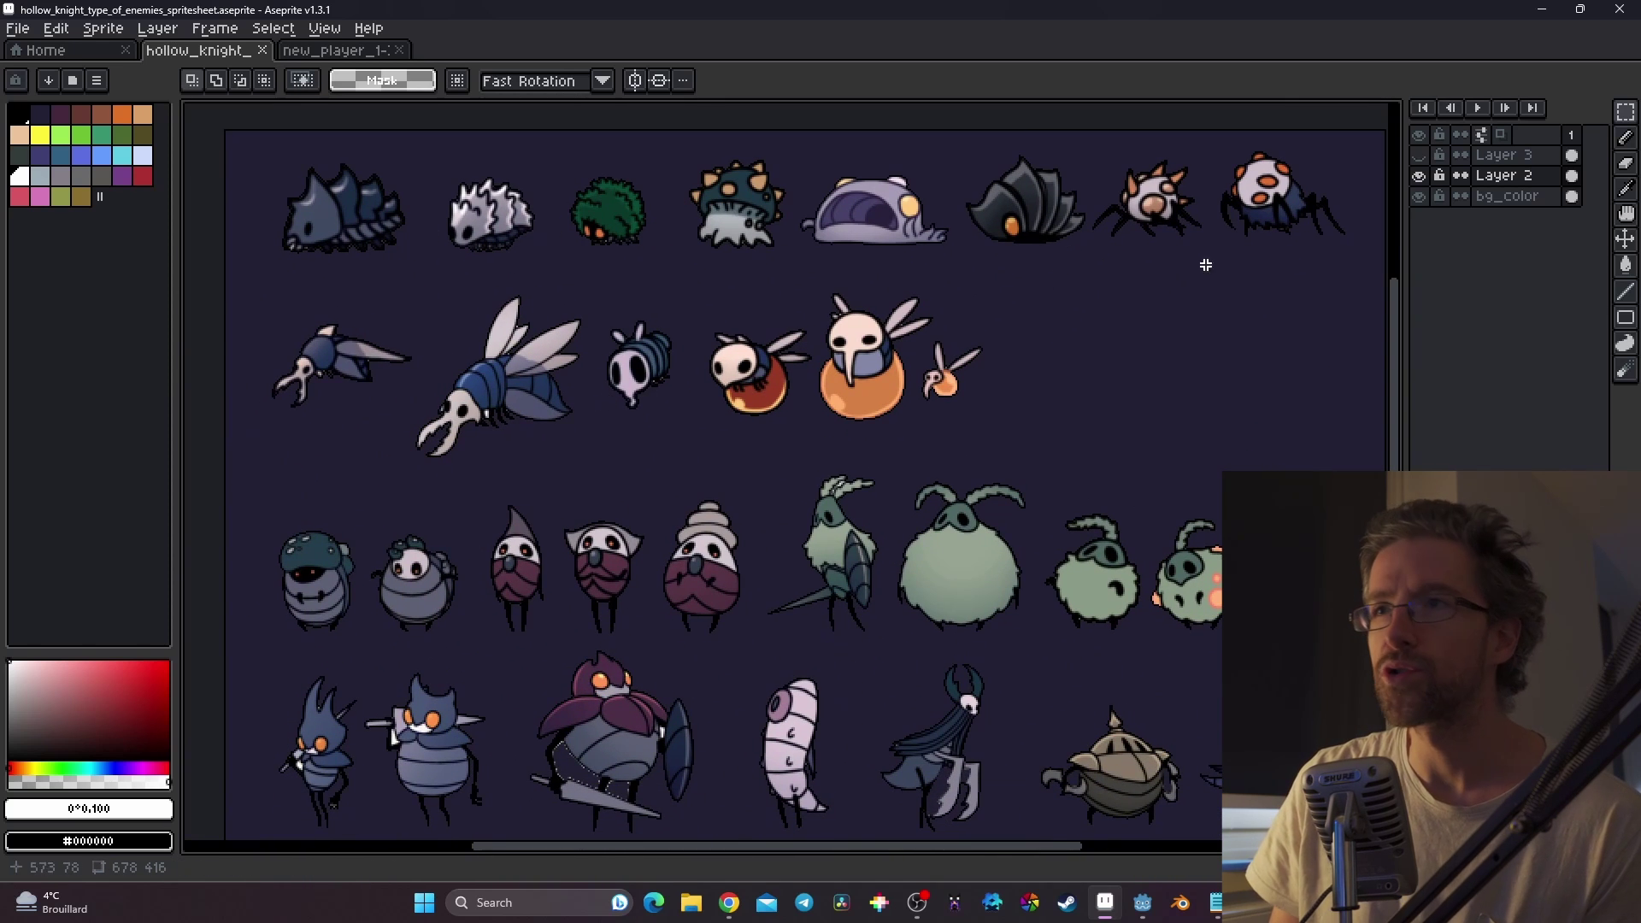
drag(1055, 280, 188, 479)
scroll(716, 342, up, 2)
middle_drag(504, 406, 722, 410)
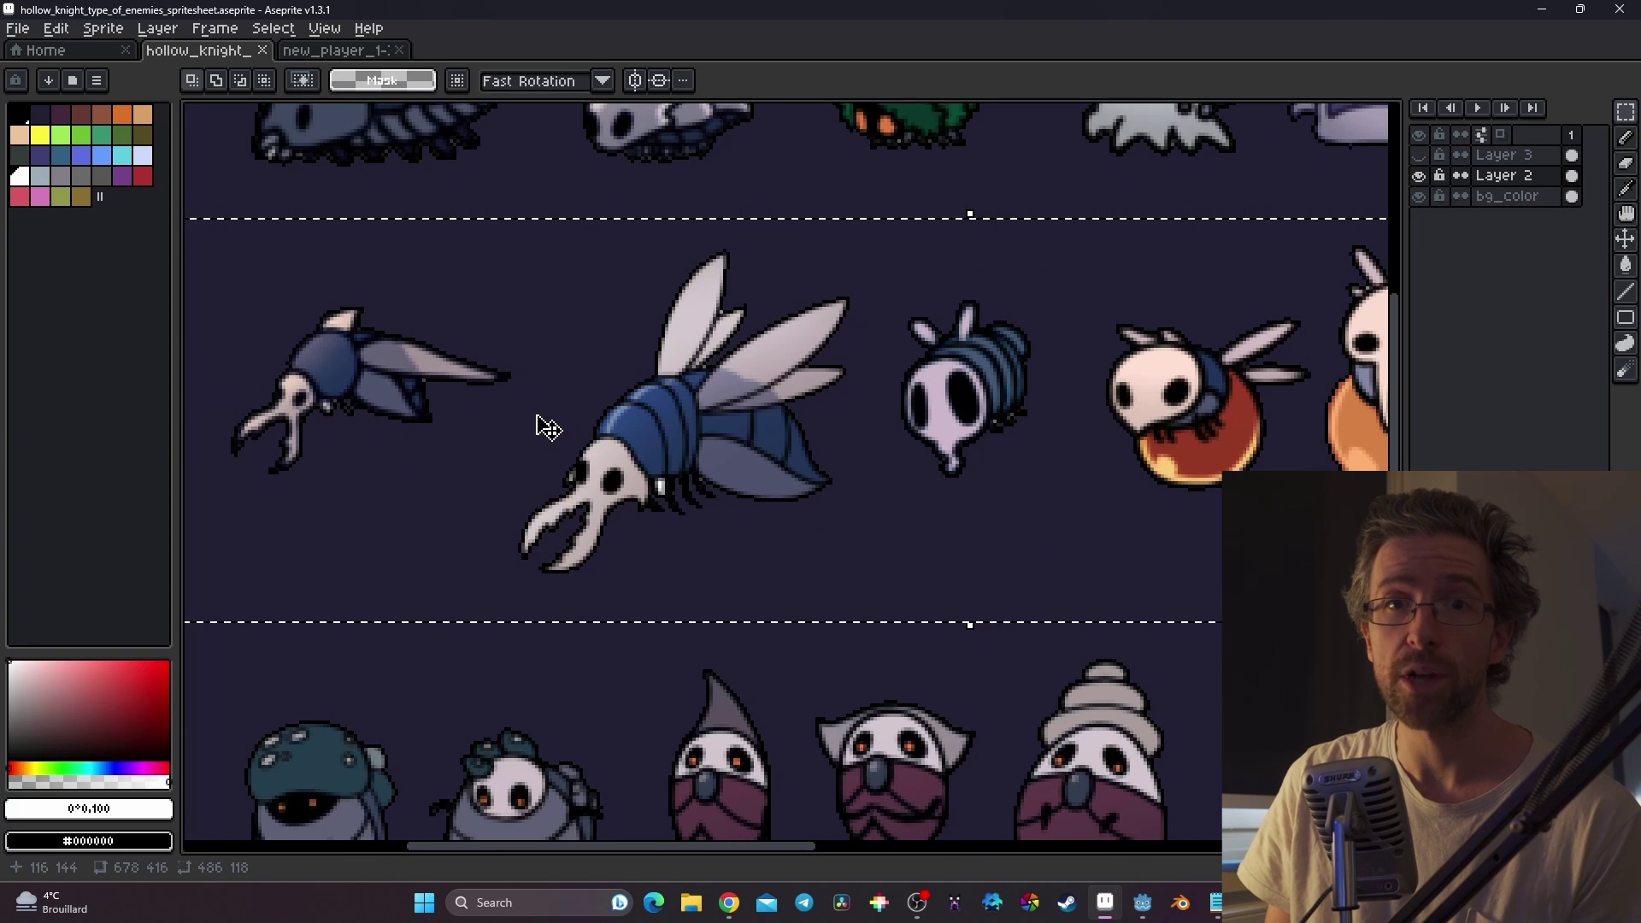
scroll(623, 421, down, 2)
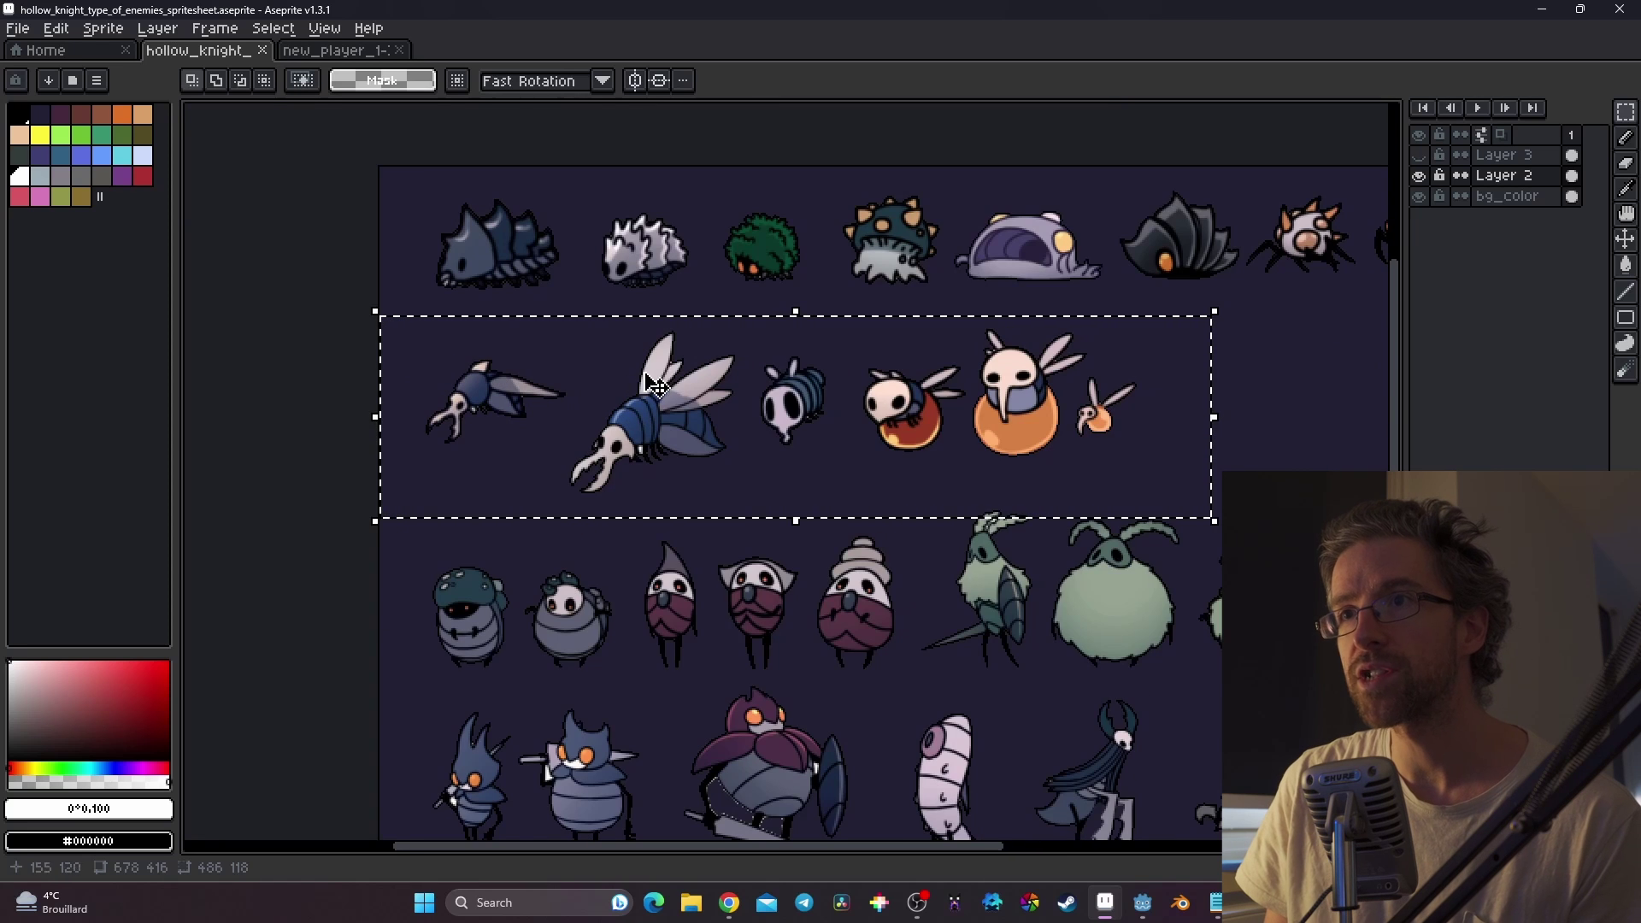
middle_drag(777, 386, 679, 401)
scroll(688, 410, up, 2)
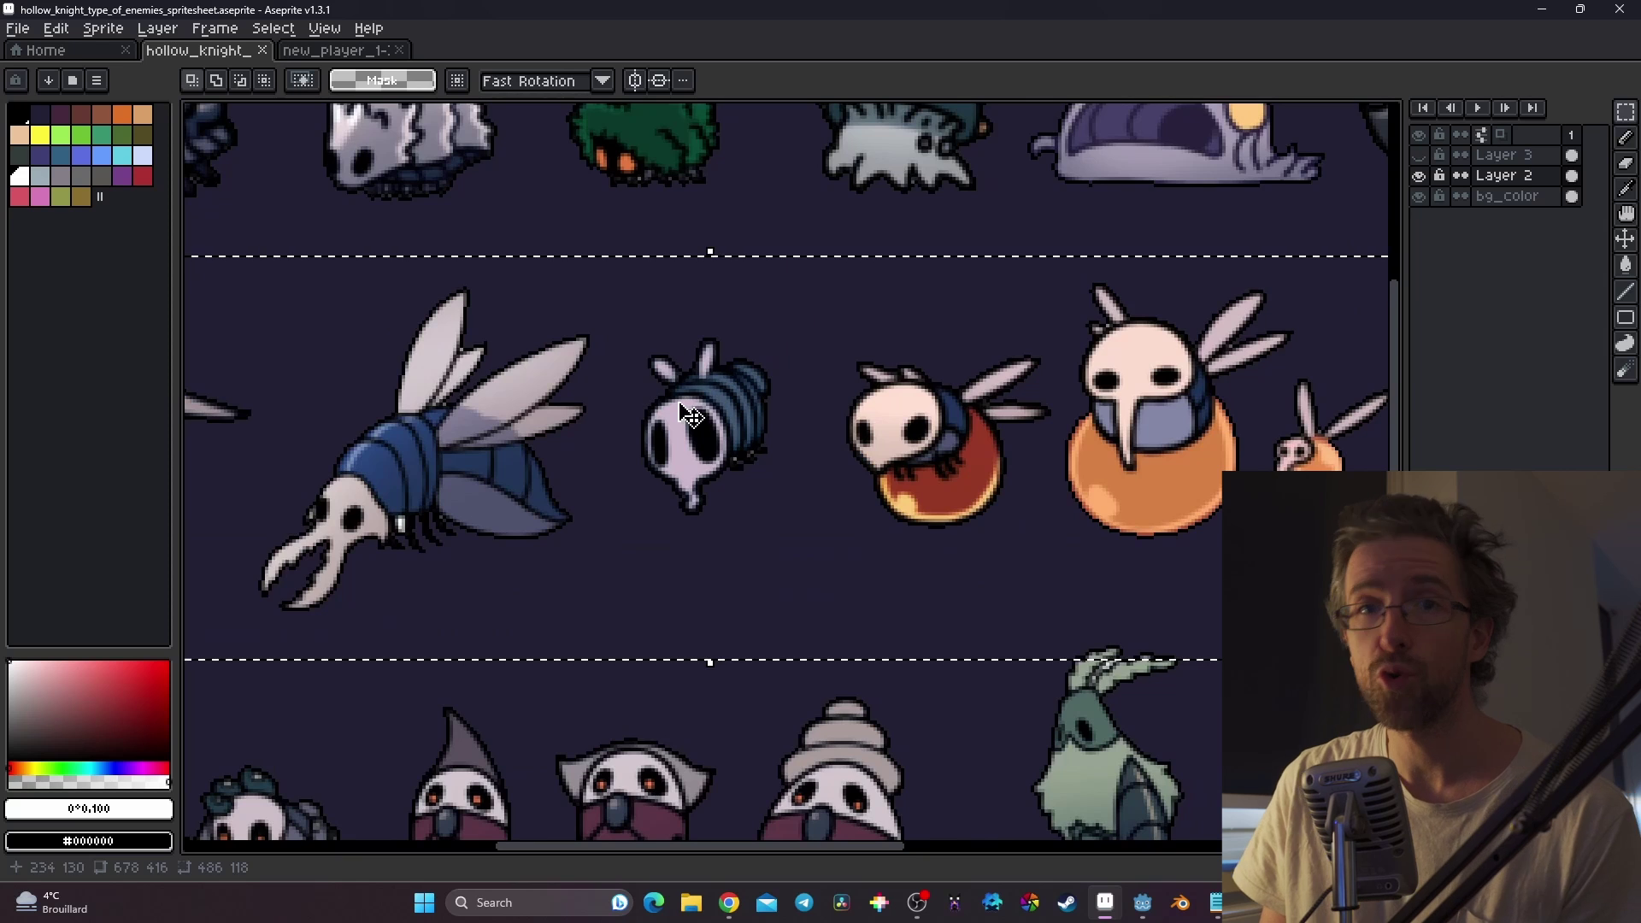
scroll(696, 408, down, 2)
key(ctrl+d)
middle_drag(1296, 637, 1257, 433)
drag(1370, 362, 623, 641)
key(ctrl+d)
drag(1363, 366, 271, 807)
key(ctrl+d)
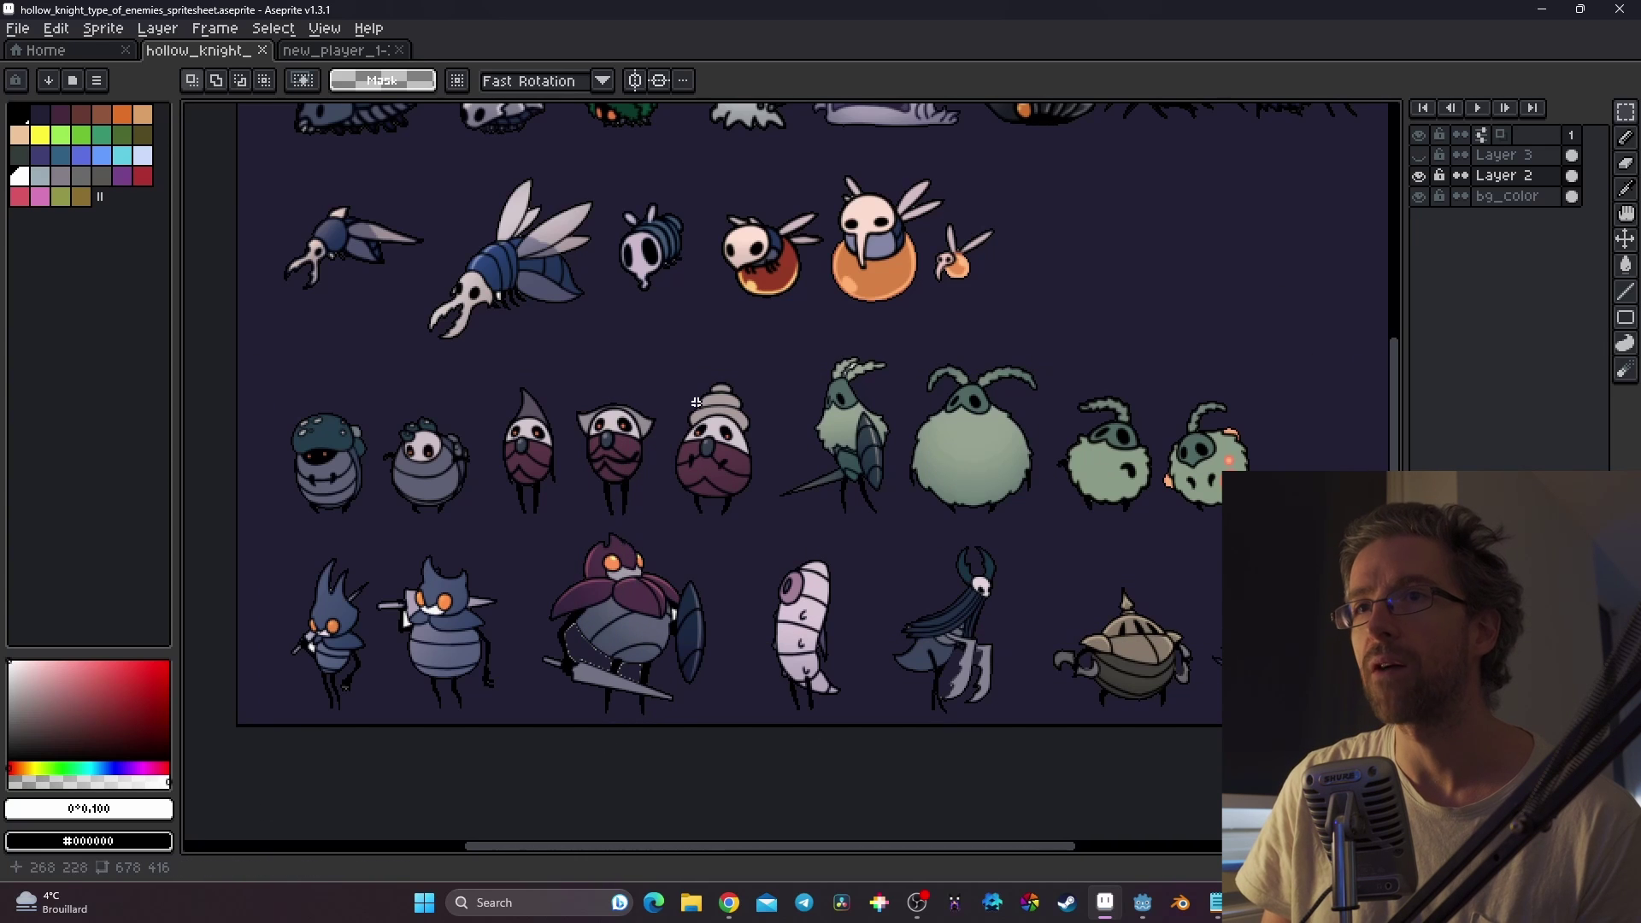
Marquee-select the bottom two rows of standing enemies and examine them up close from one end to the other
drag(201, 360, 1353, 820)
scroll(1100, 714, up, 4)
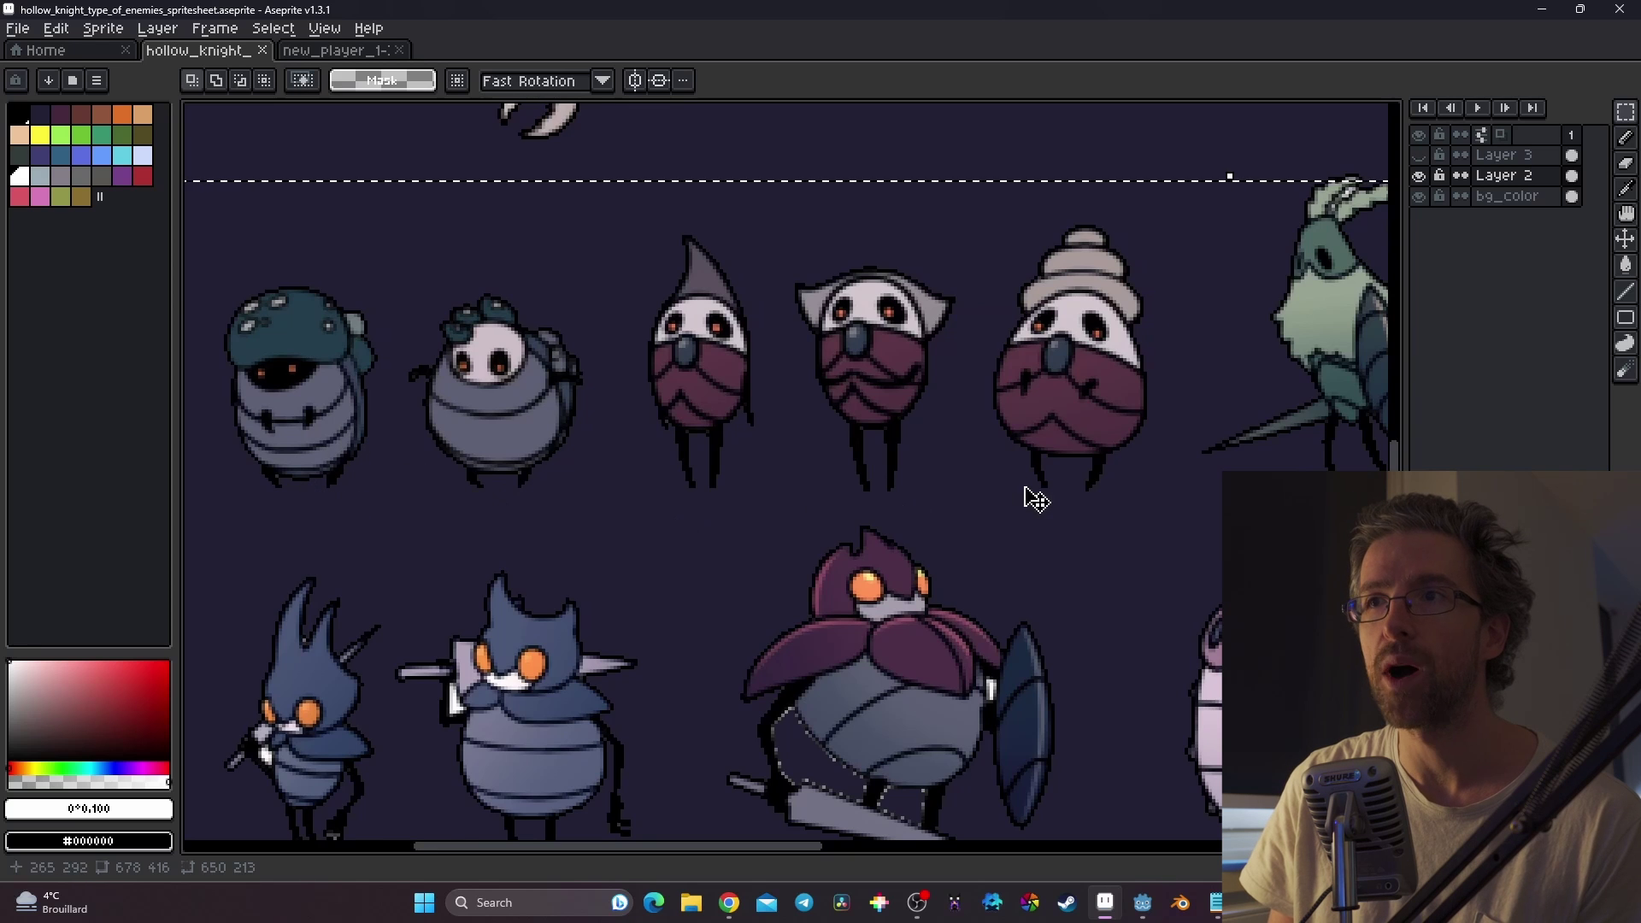
middle_drag(1036, 495, 652, 492)
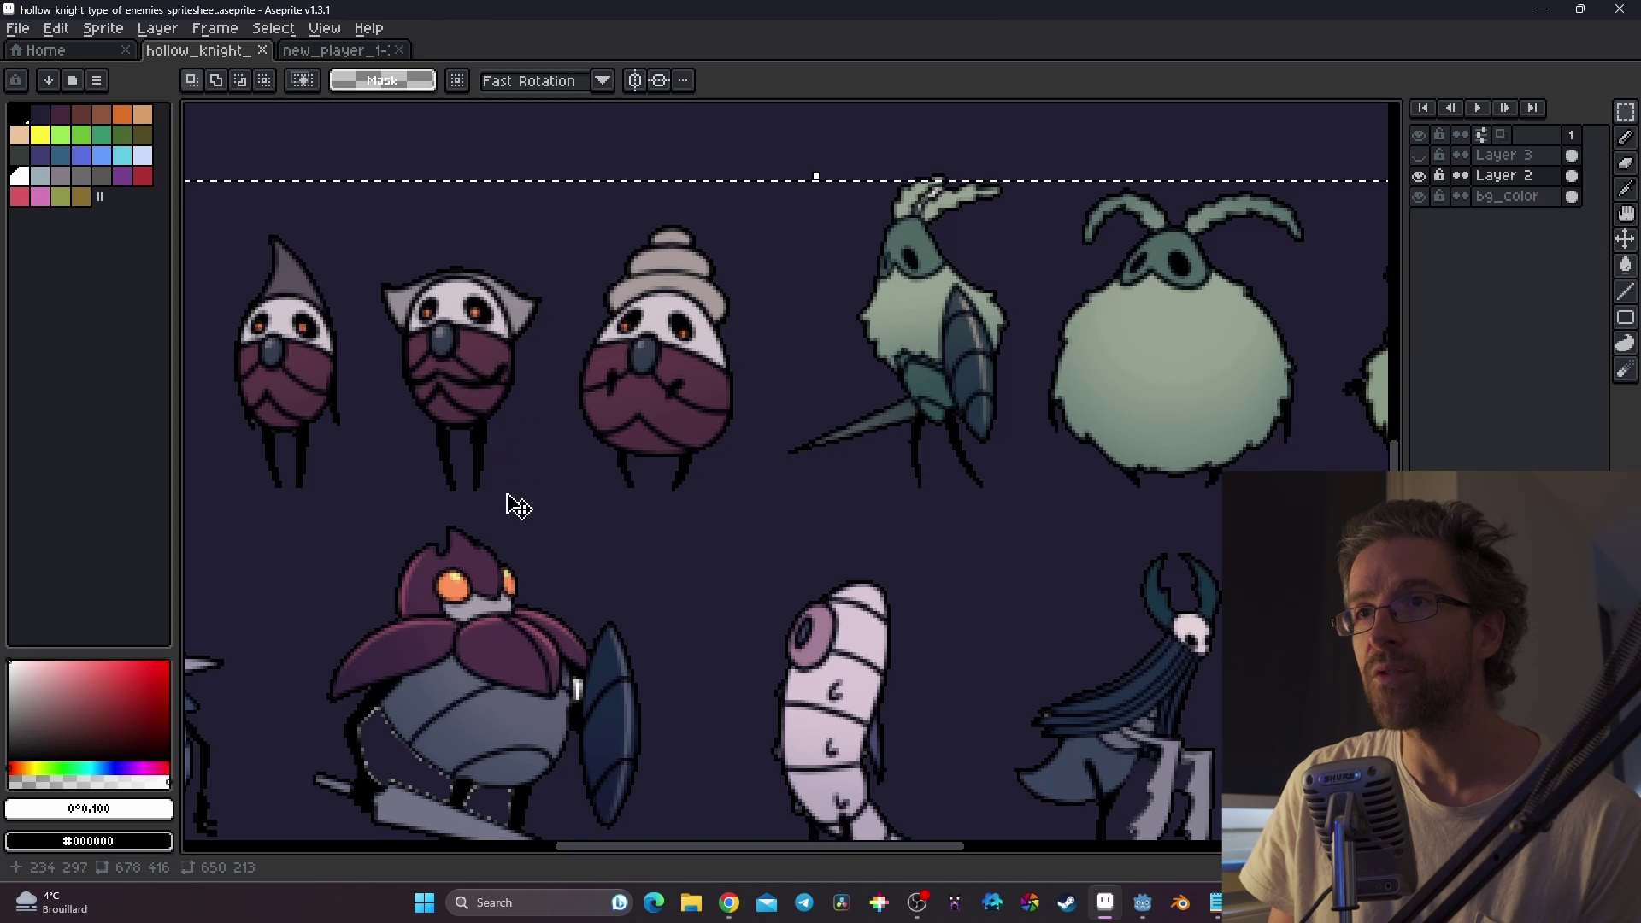
middle_drag(1004, 444, 639, 516)
scroll(979, 528, down, 1)
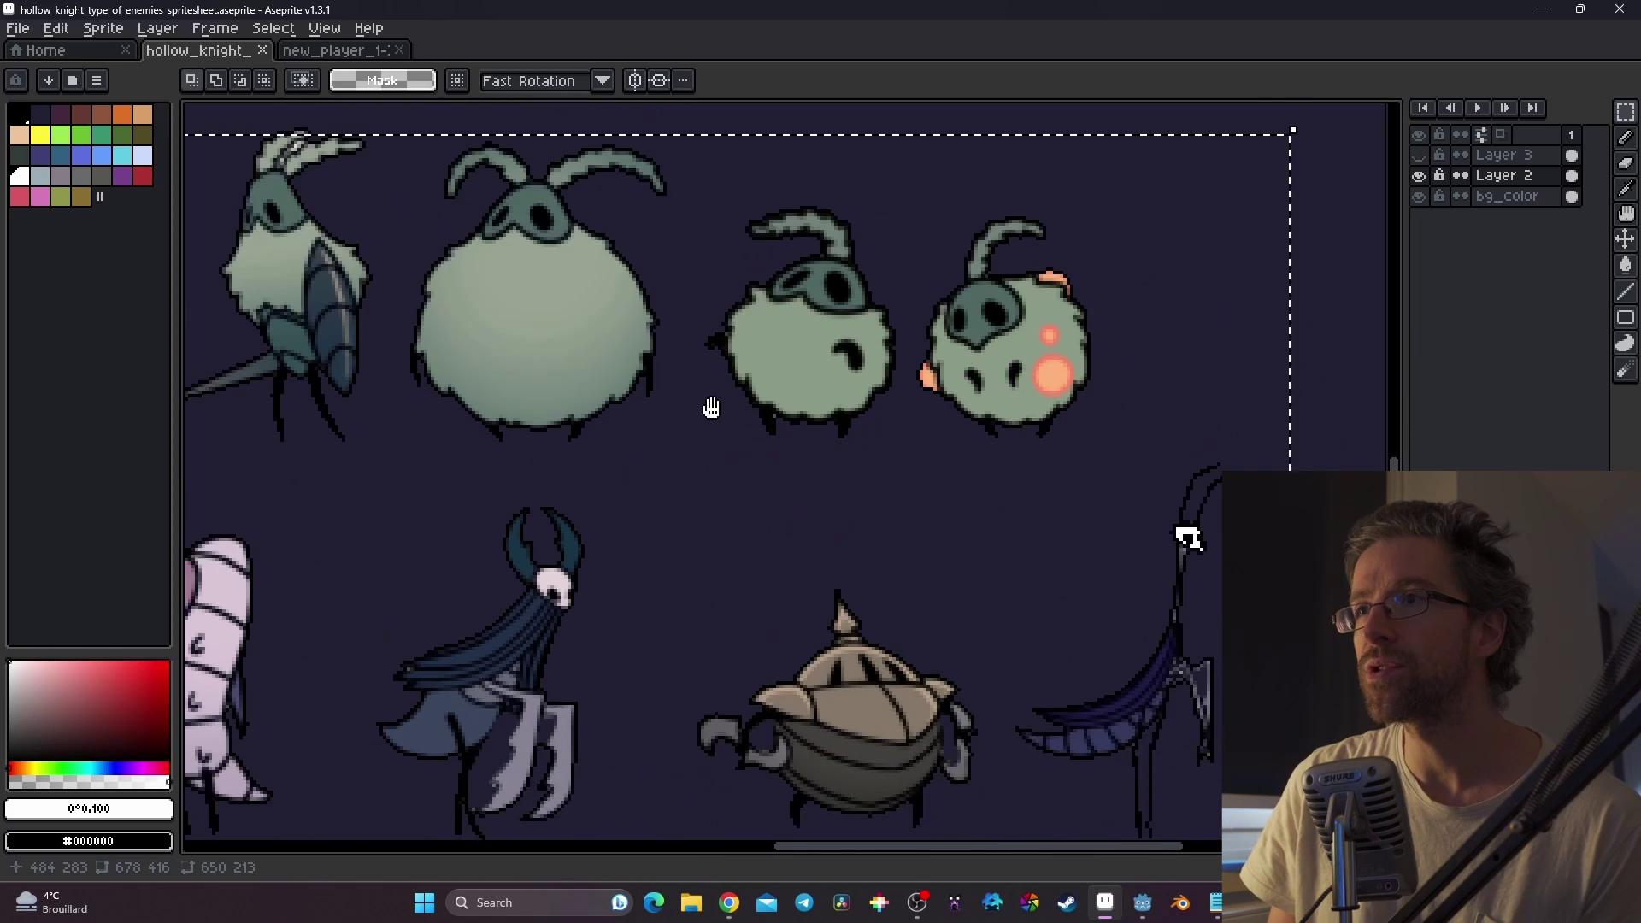
middle_drag(708, 407, 641, 432)
scroll(742, 407, down, 1)
middle_drag(742, 407, 1107, 414)
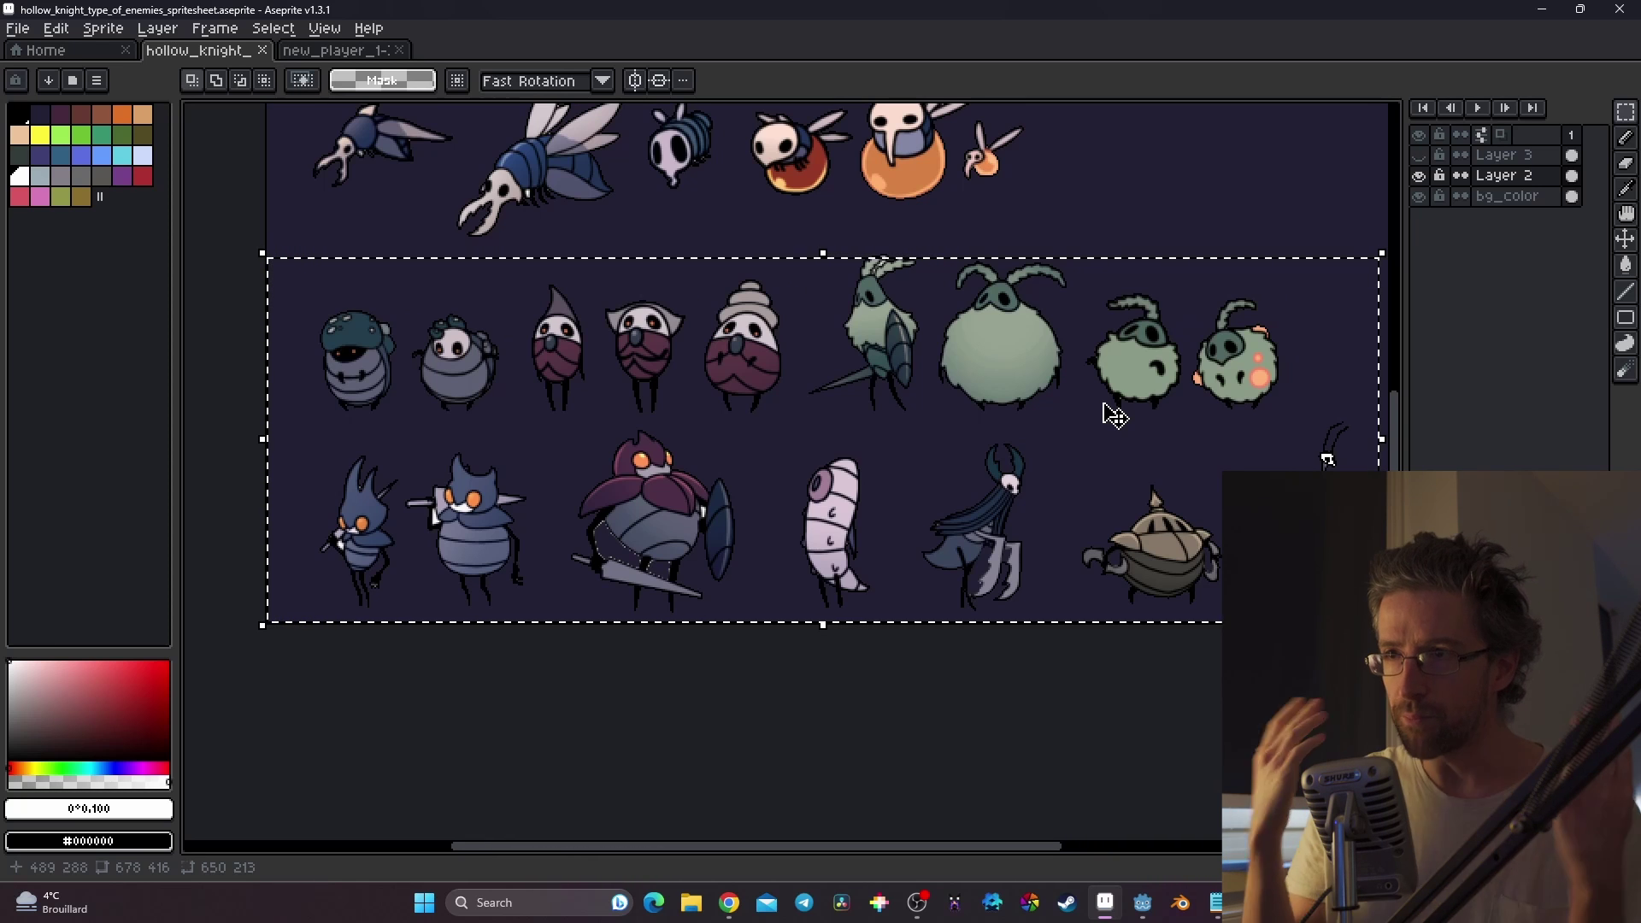
Switch to Godot and show the main scene in the 2D editor
mouse_move(1133, 913)
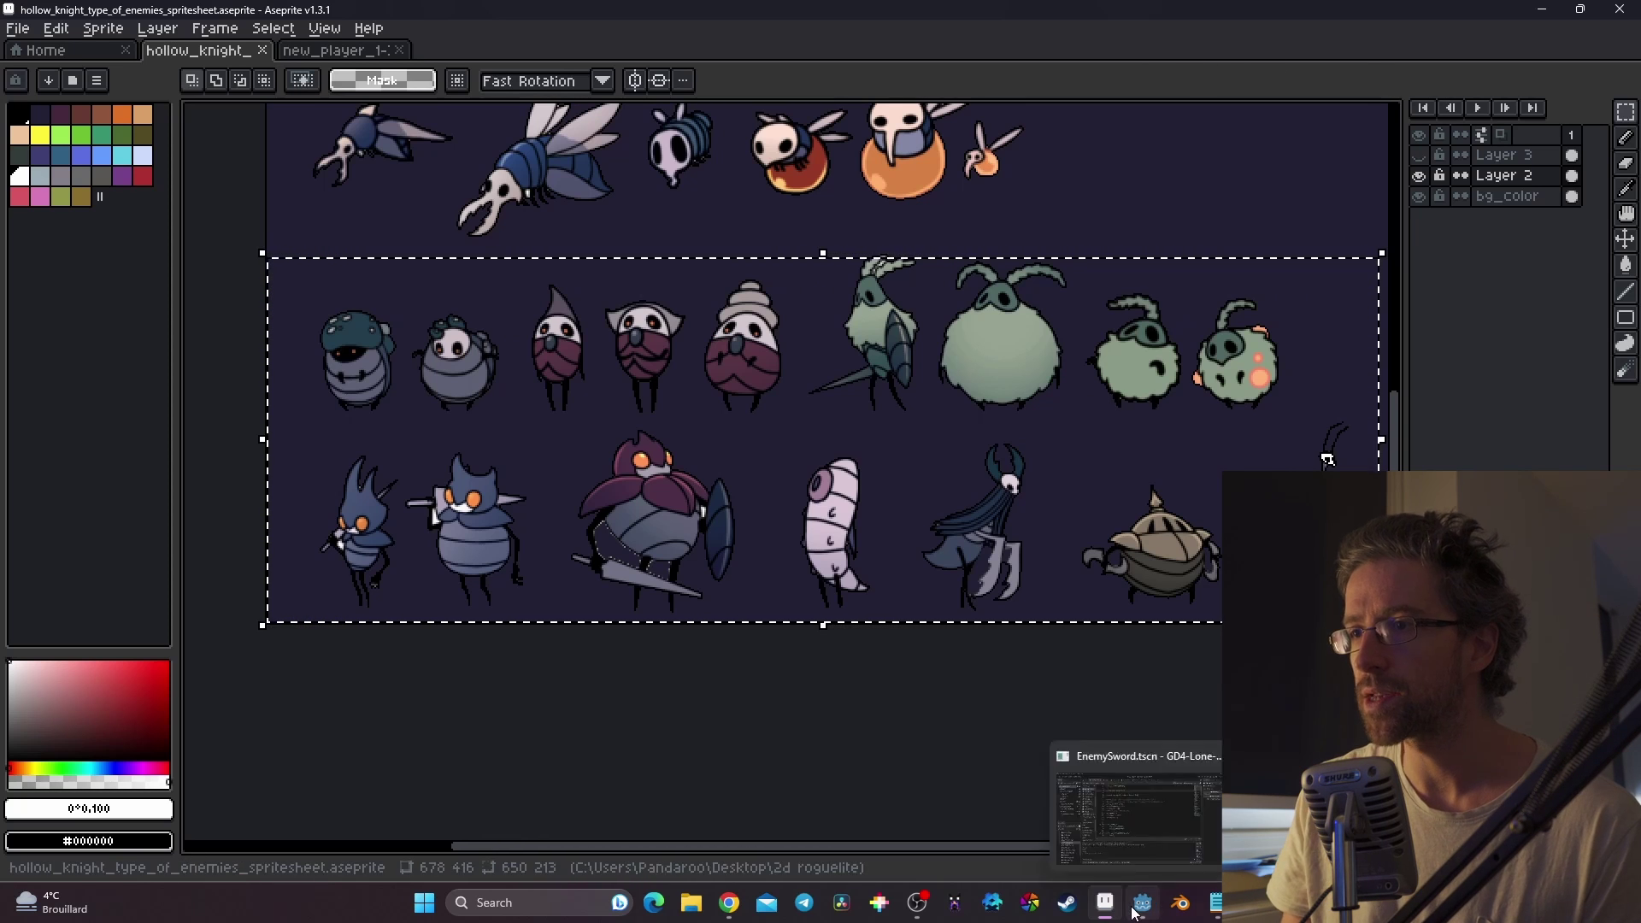
click(1137, 820)
click(691, 39)
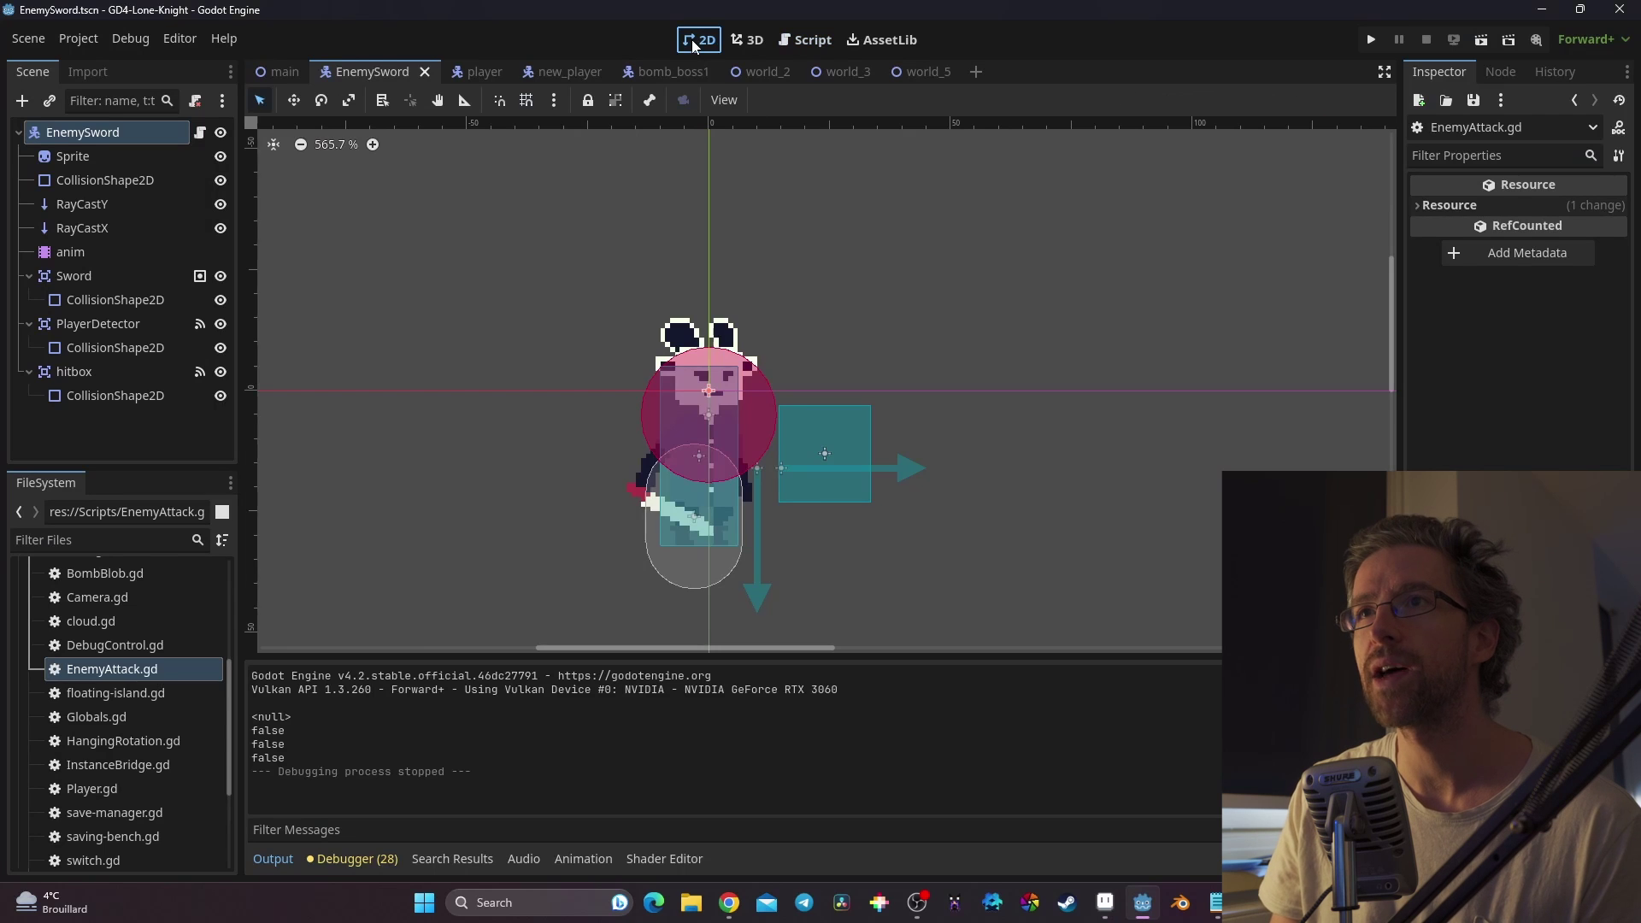
click(287, 73)
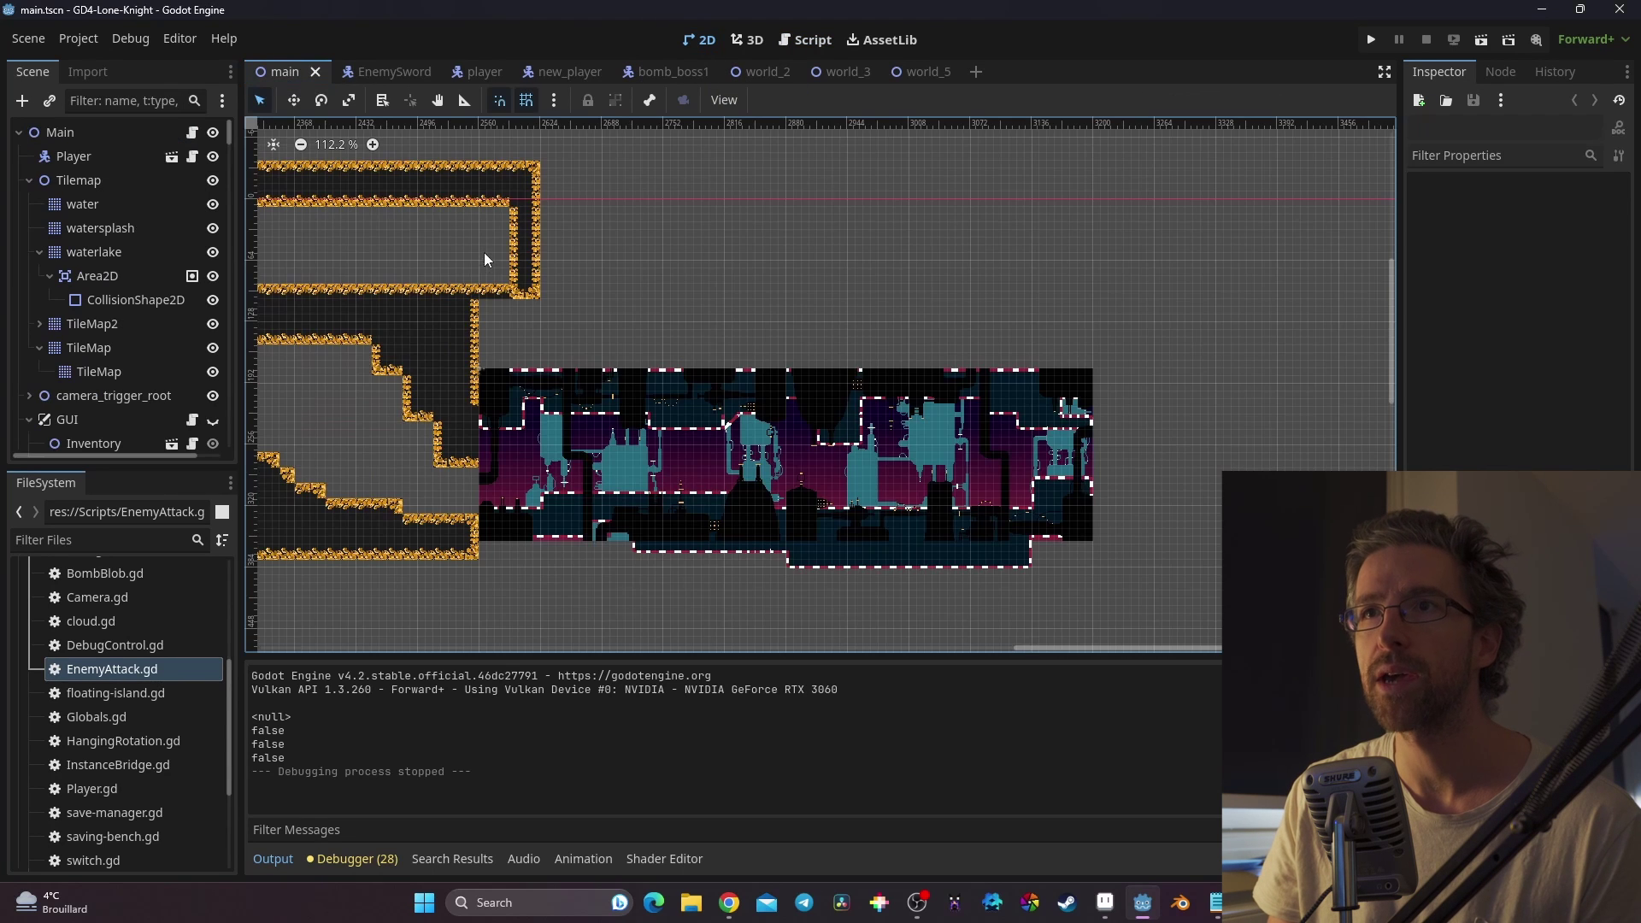
Examine the Blob enemy placed near the start of the main level
scroll(426, 295, down, 5)
middle_drag(425, 296, 825, 346)
scroll(376, 319, up, 8)
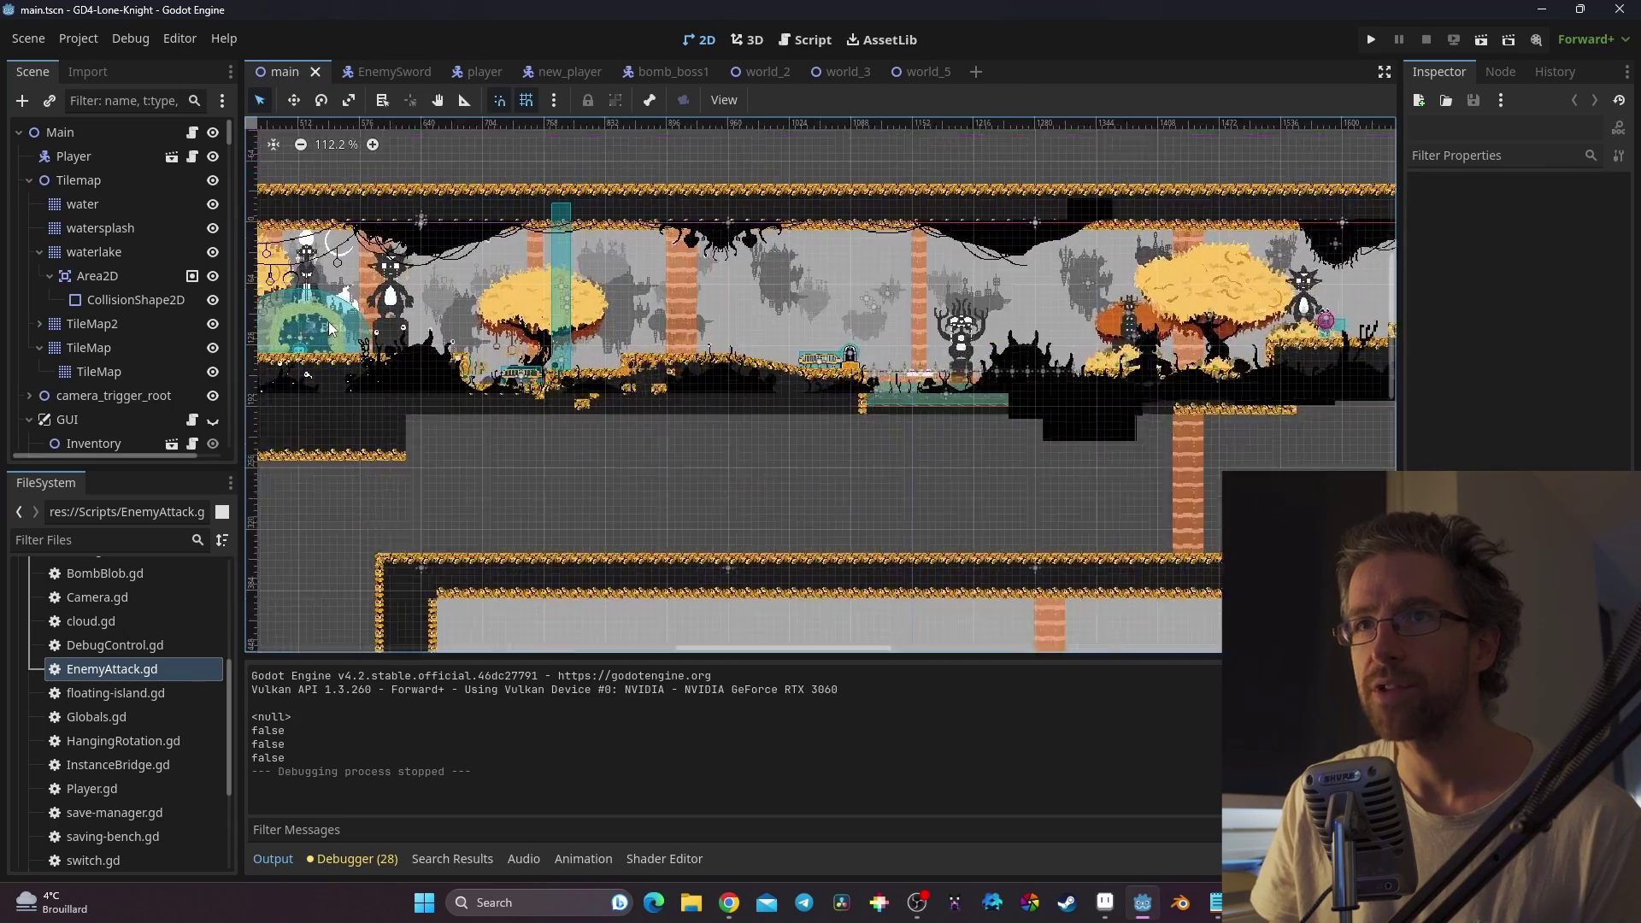
scroll(376, 318, up, 8)
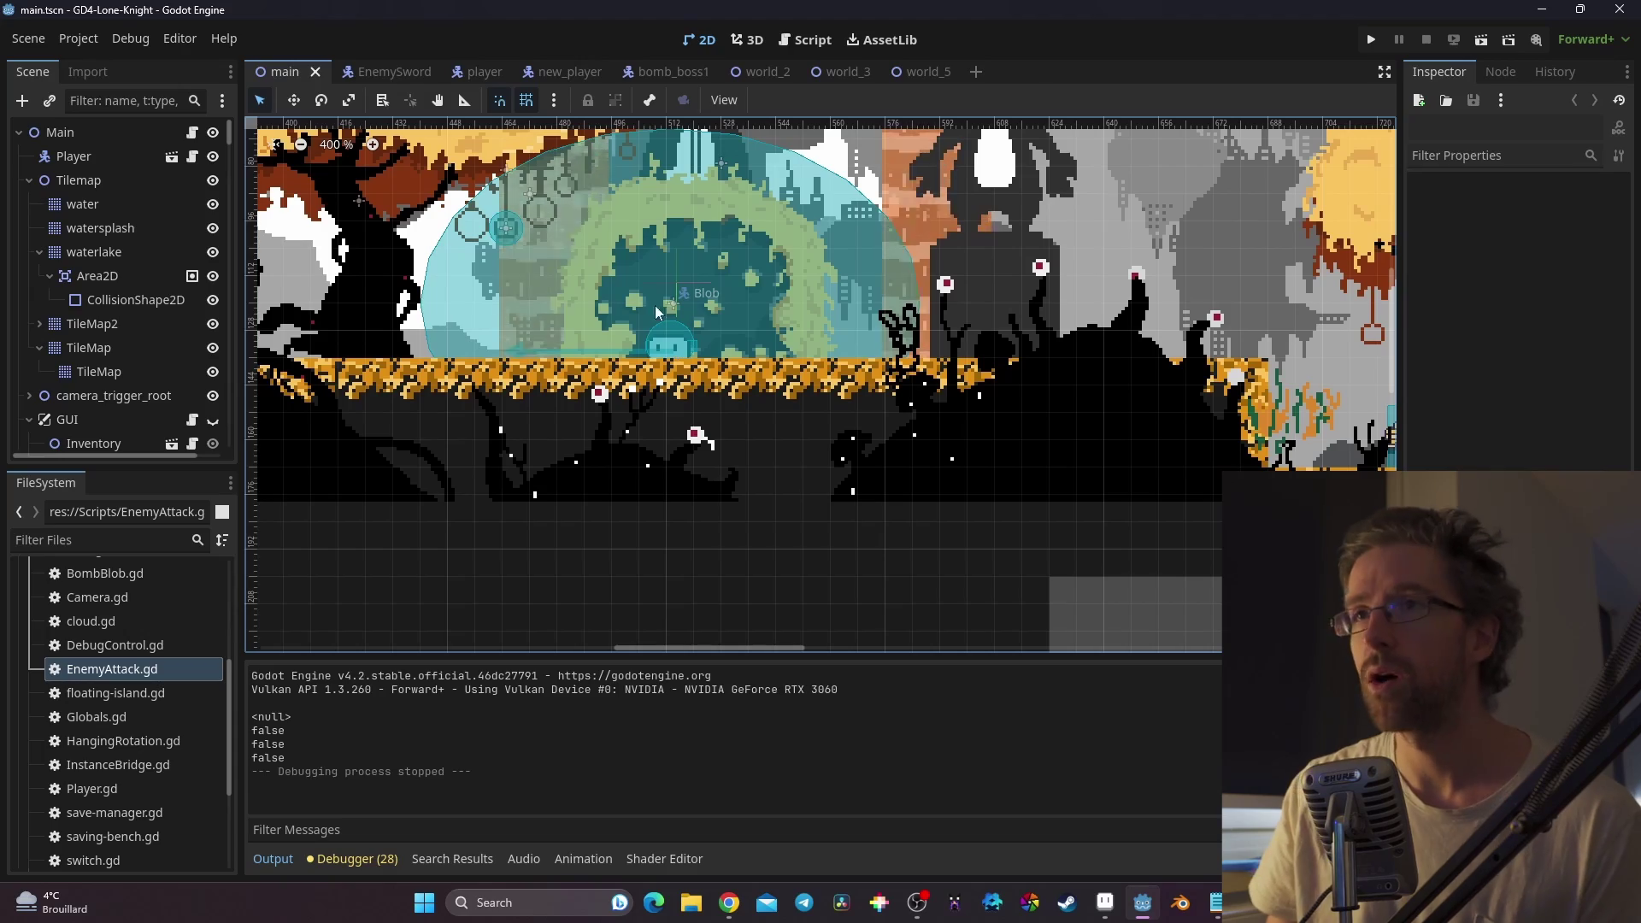
Examine the EnemySword enemy and the lower corridor it stands in within the main level
scroll(675, 308, down, 6)
middle_drag(757, 465, 240, 171)
scroll(796, 330, up, 2)
middle_drag(797, 330, 659, 355)
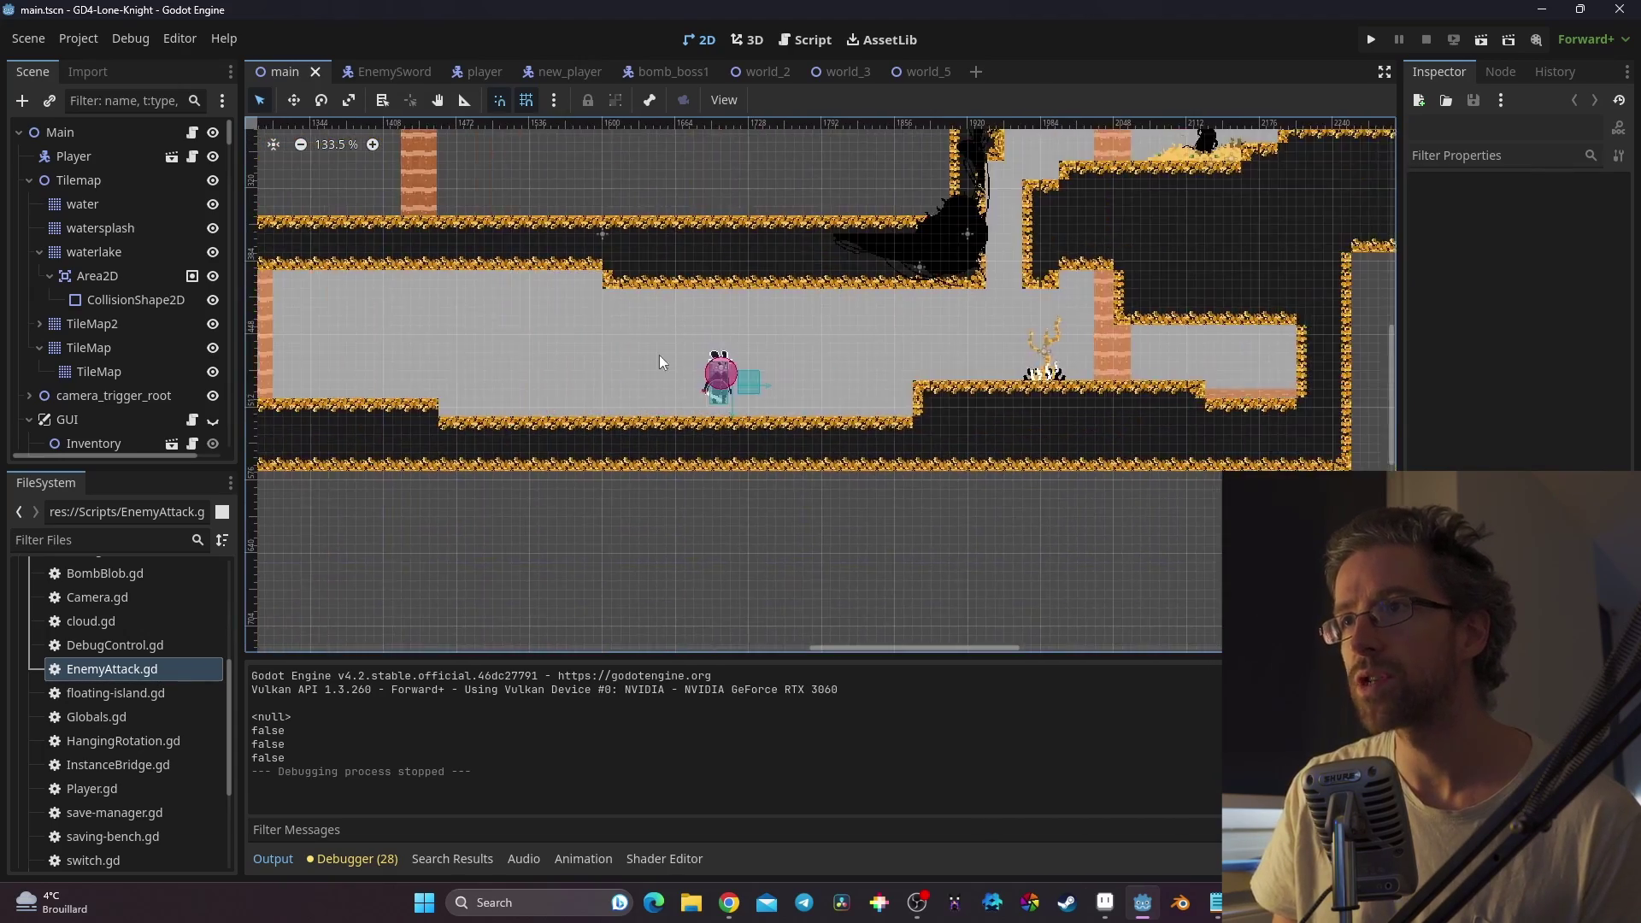
scroll(708, 400, up, 5)
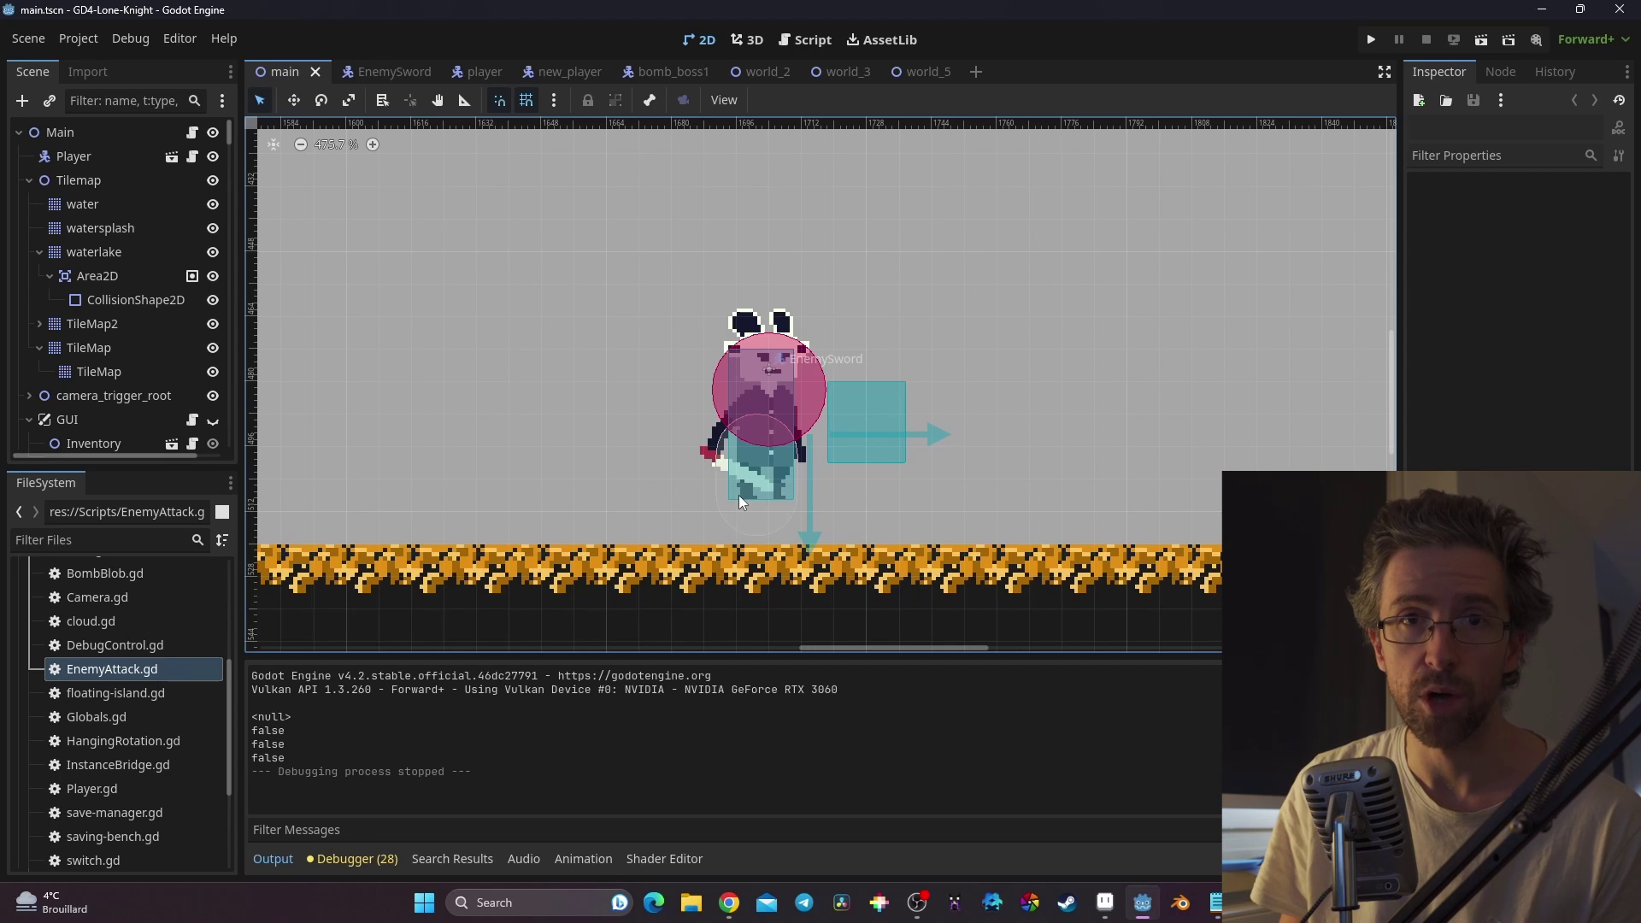
scroll(497, 335, down, 4)
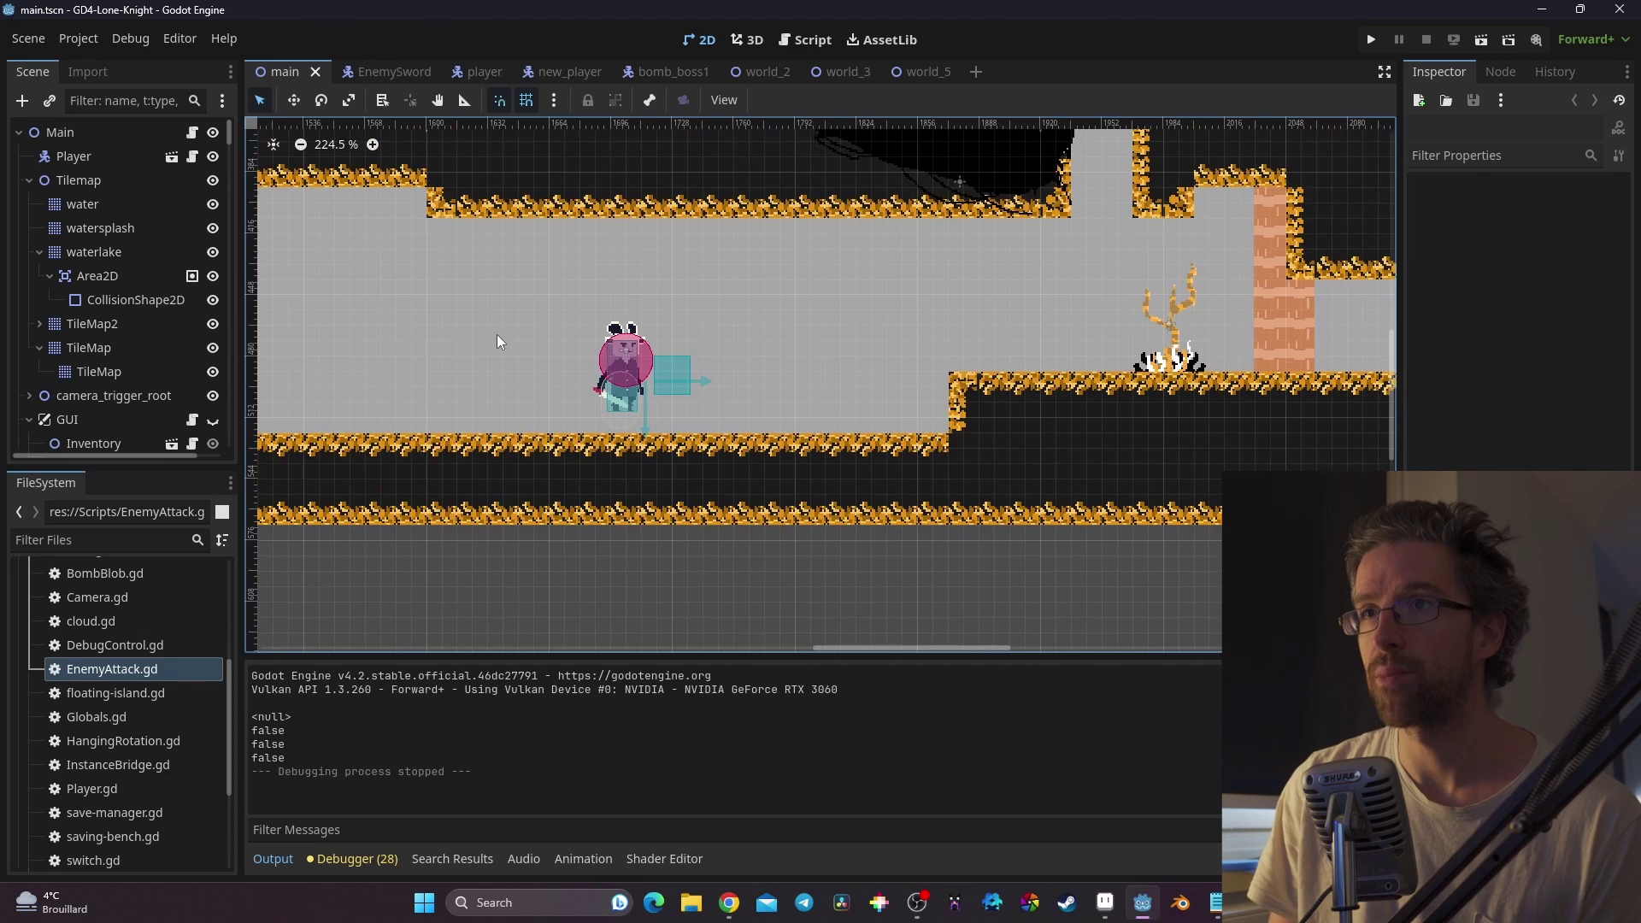
scroll(752, 357, down, 6)
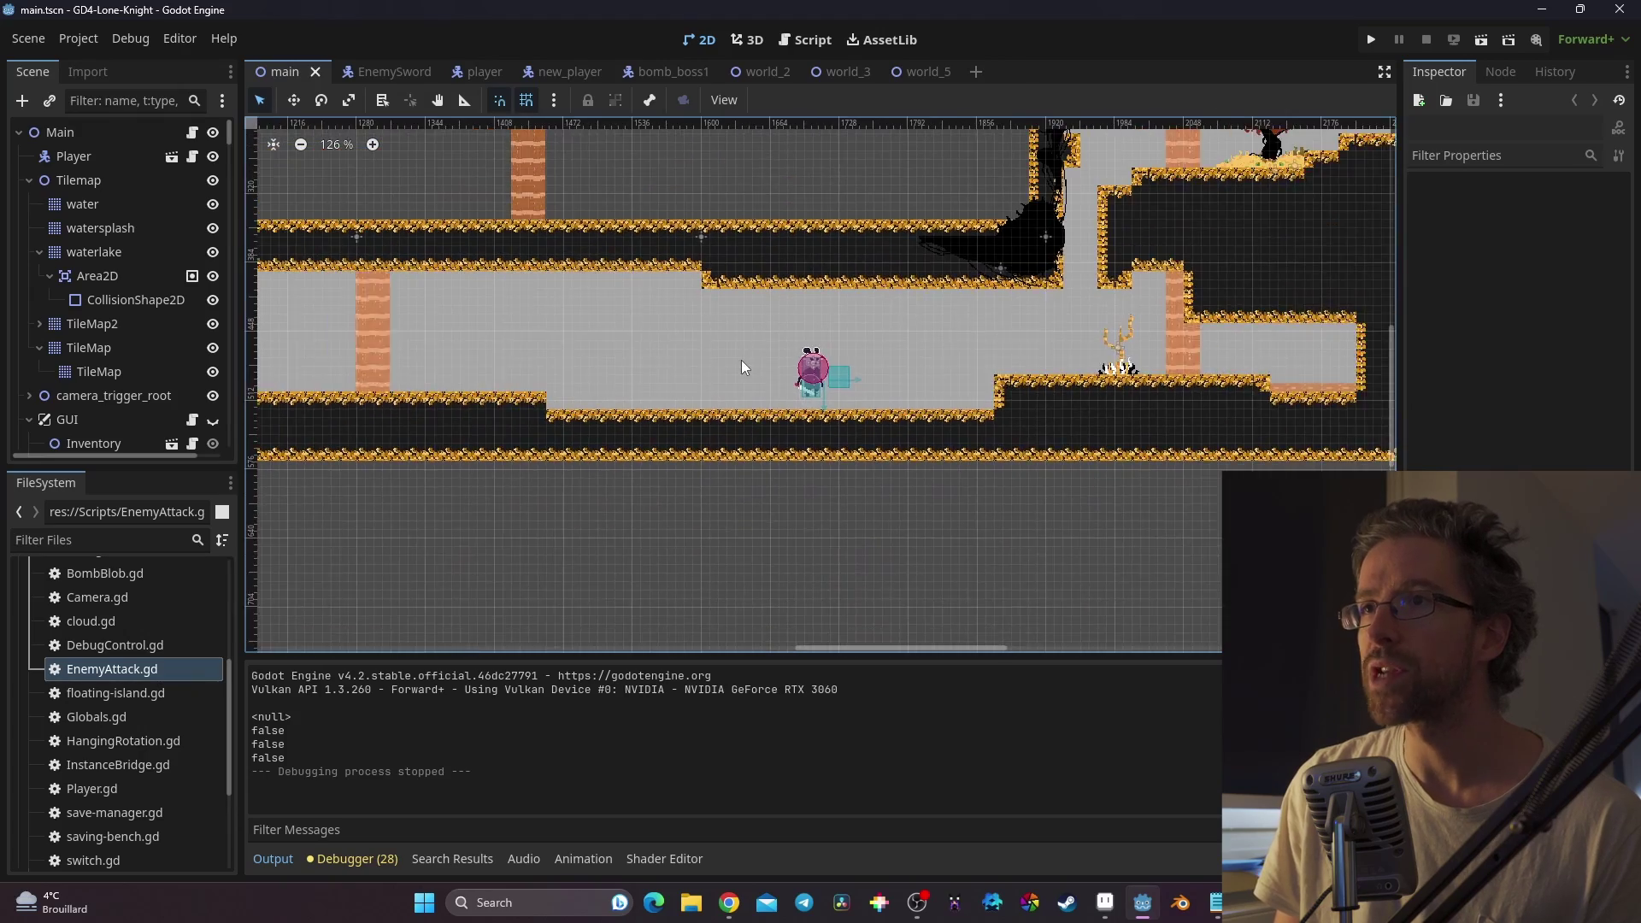
scroll(795, 368, up, 3)
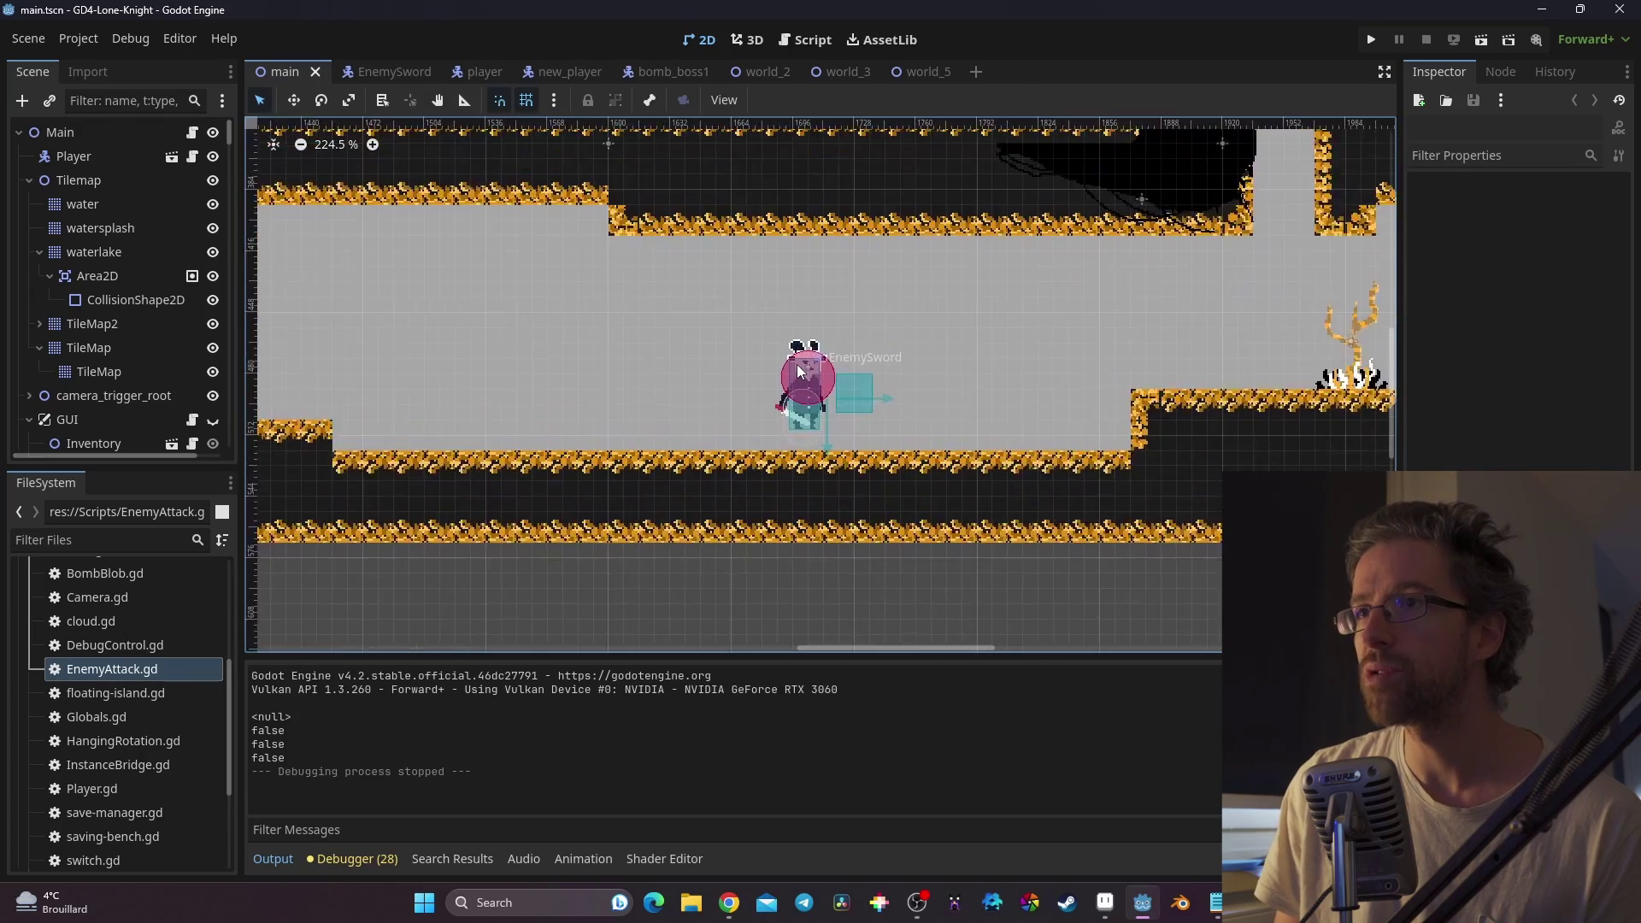
scroll(800, 370, up, 2)
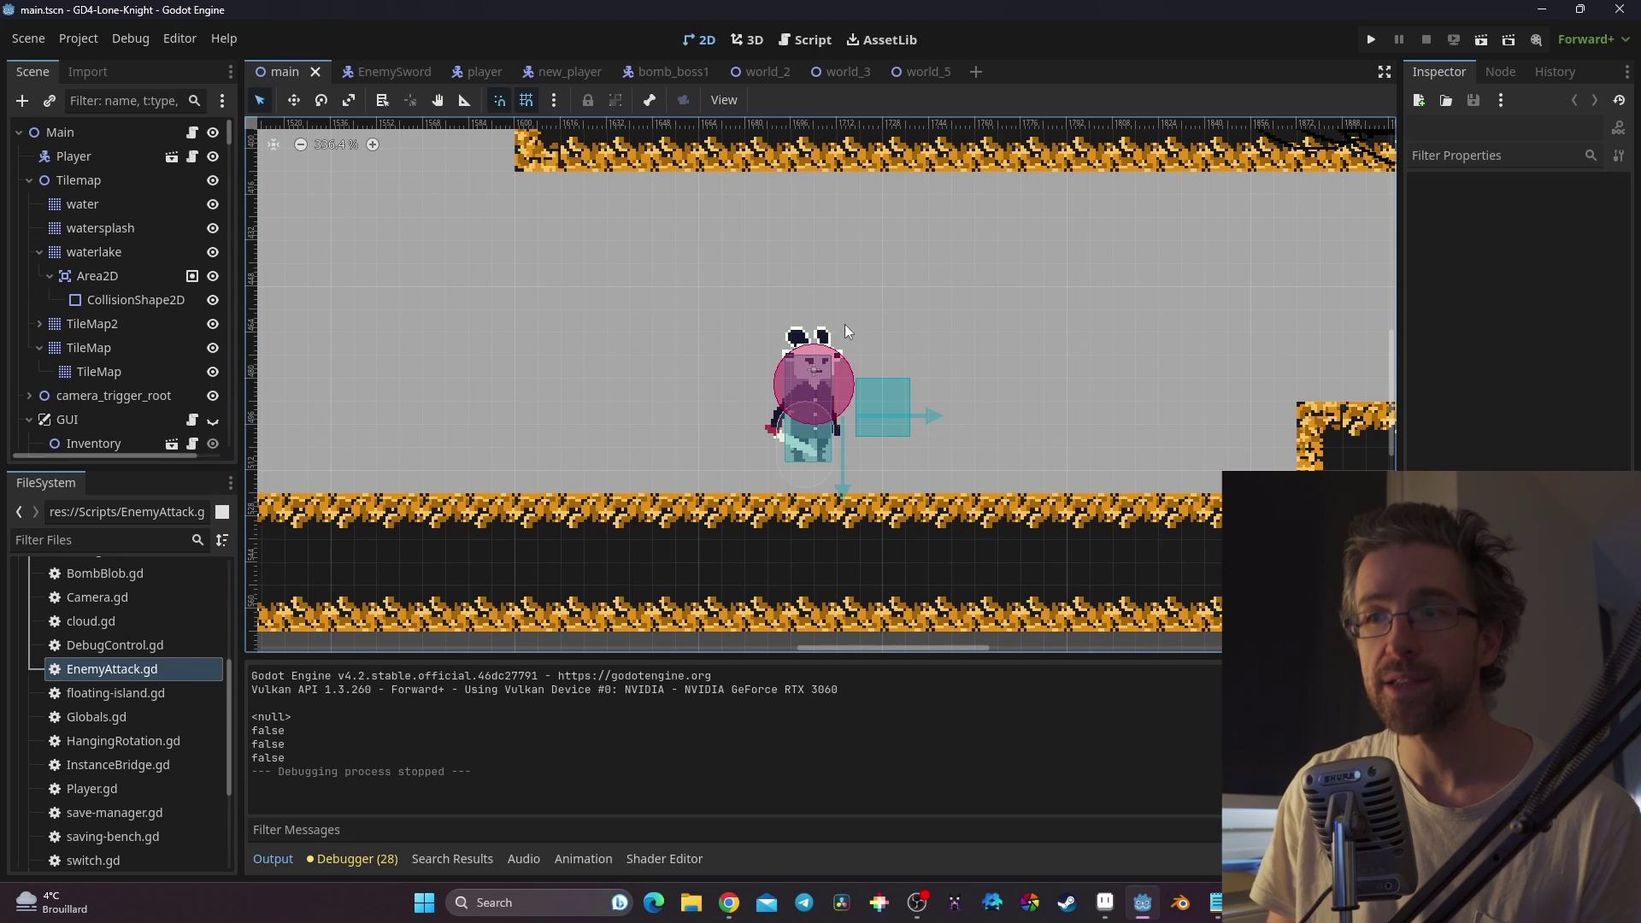
Switch back to Aseprite, clear the selection, and examine the standing enemies in the bottom two rows up close
click(1104, 903)
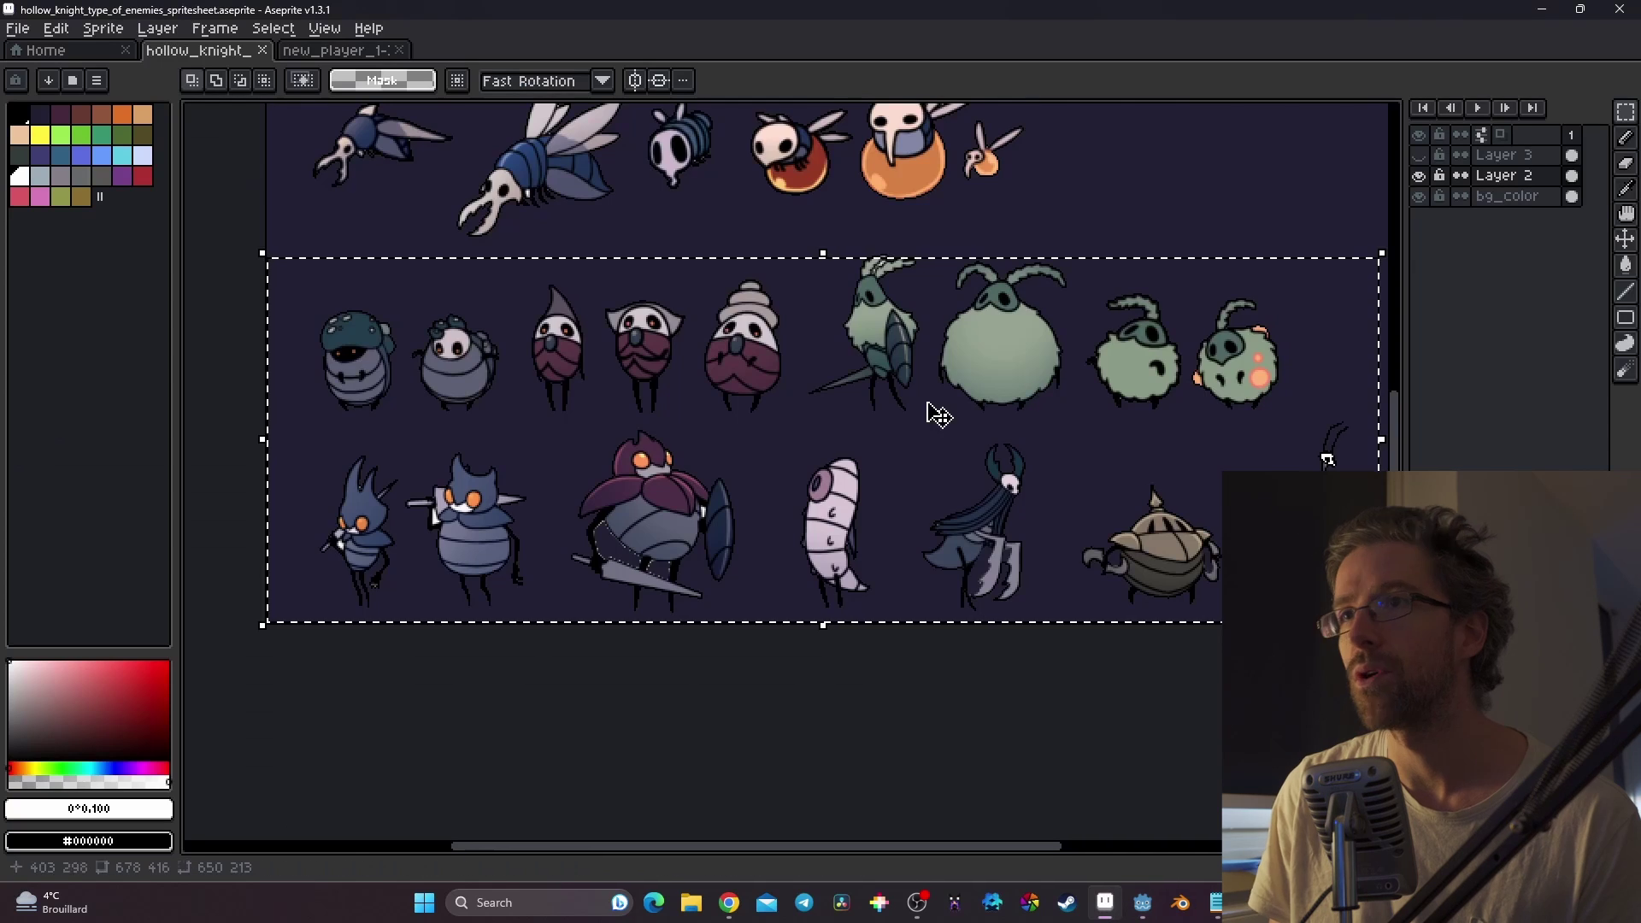
key(ctrl+d)
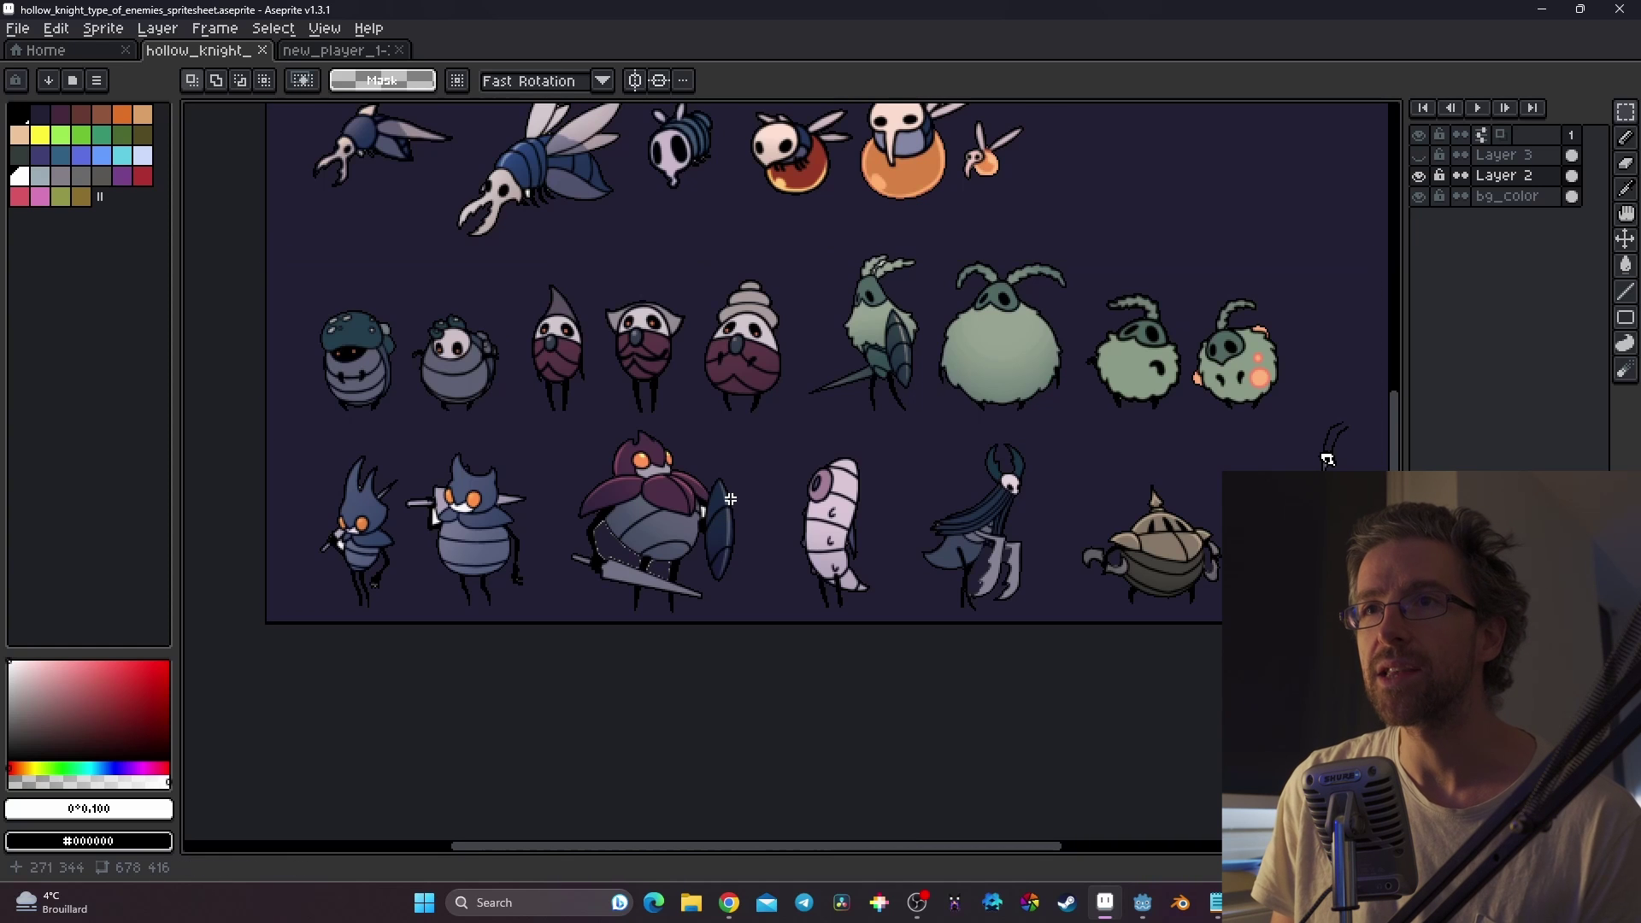
middle_drag(1327, 459, 1271, 546)
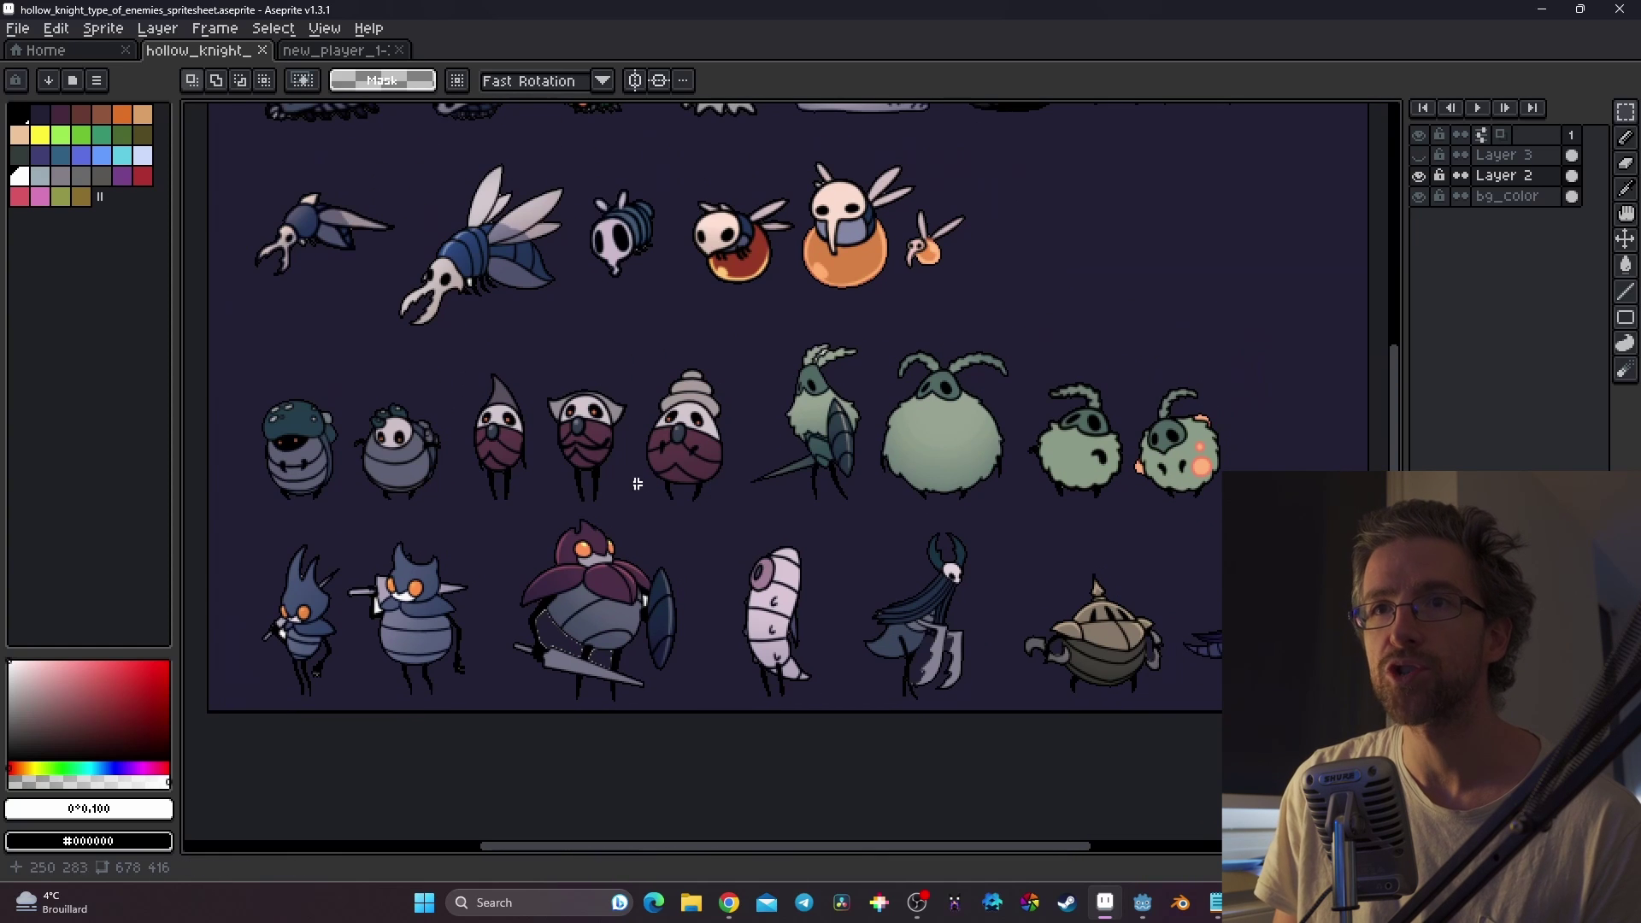
scroll(538, 574, up, 2)
middle_drag(323, 564, 352, 524)
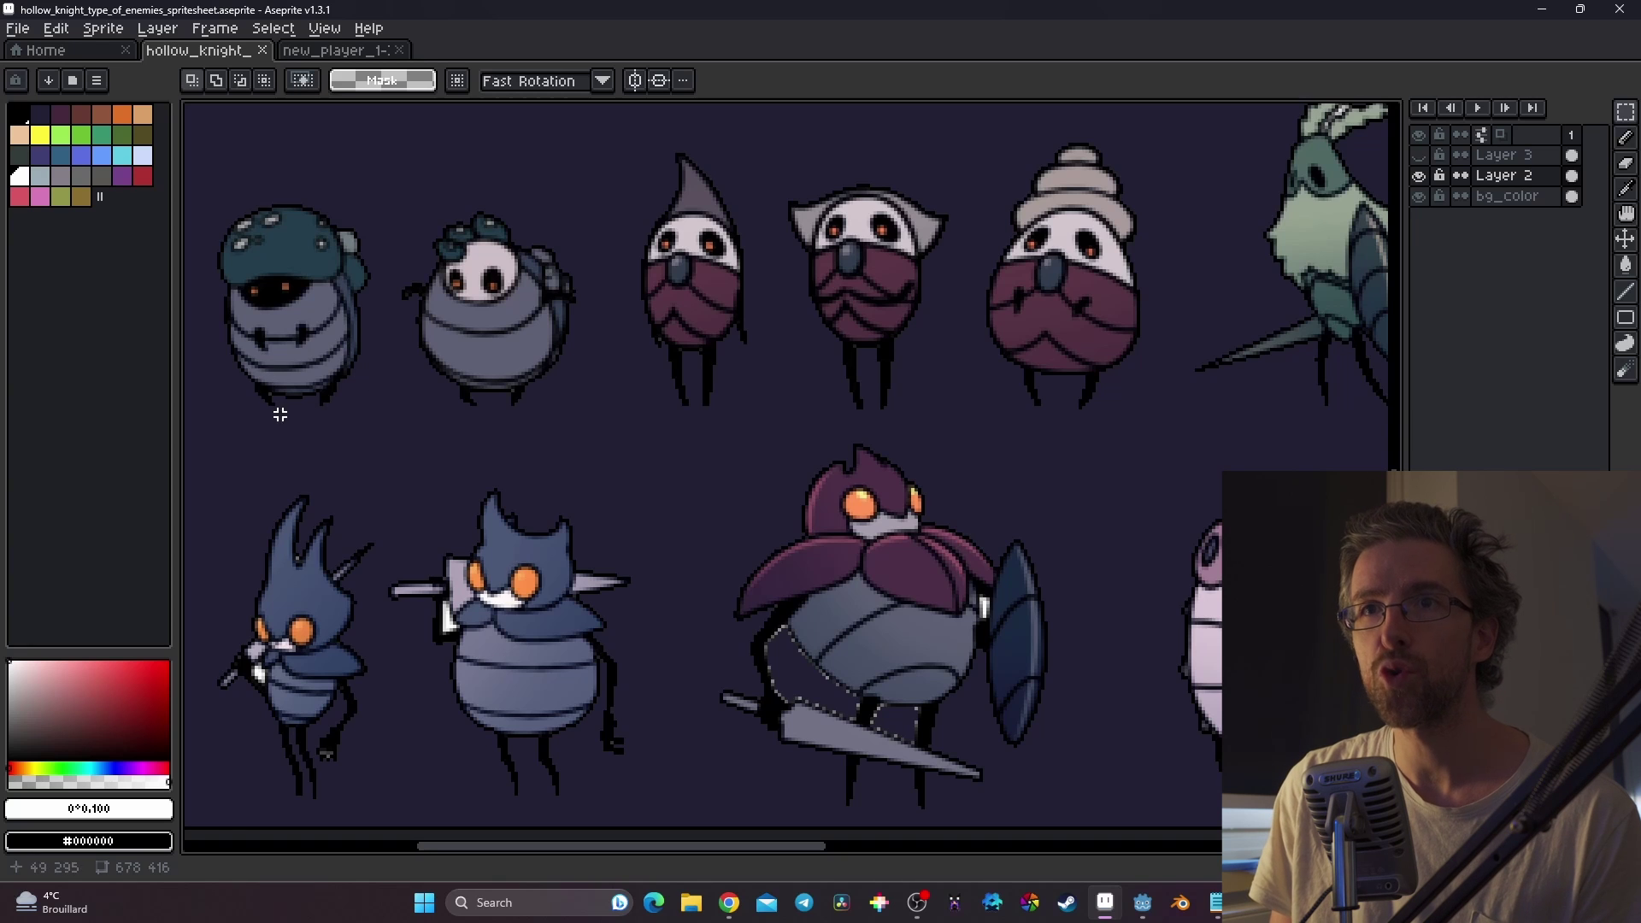
Examine the masked, mossy-shelled and sword-carrying enemies in the lower half of the Hollow Knight sprite sheet
scroll(644, 469, down, 1)
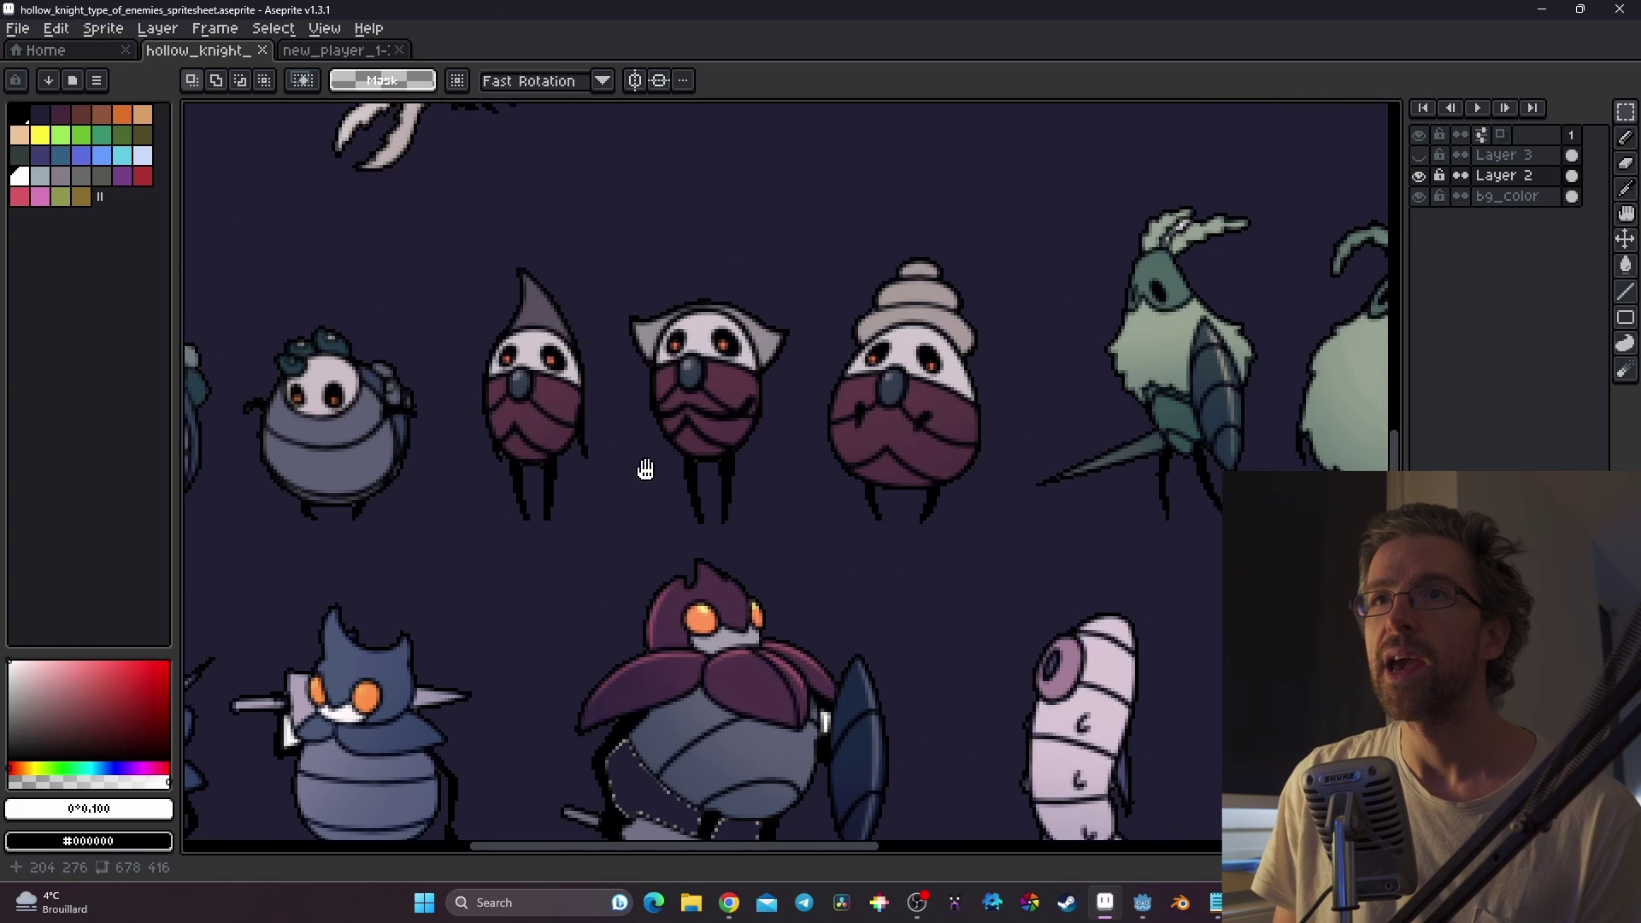
scroll(663, 411, up, 1)
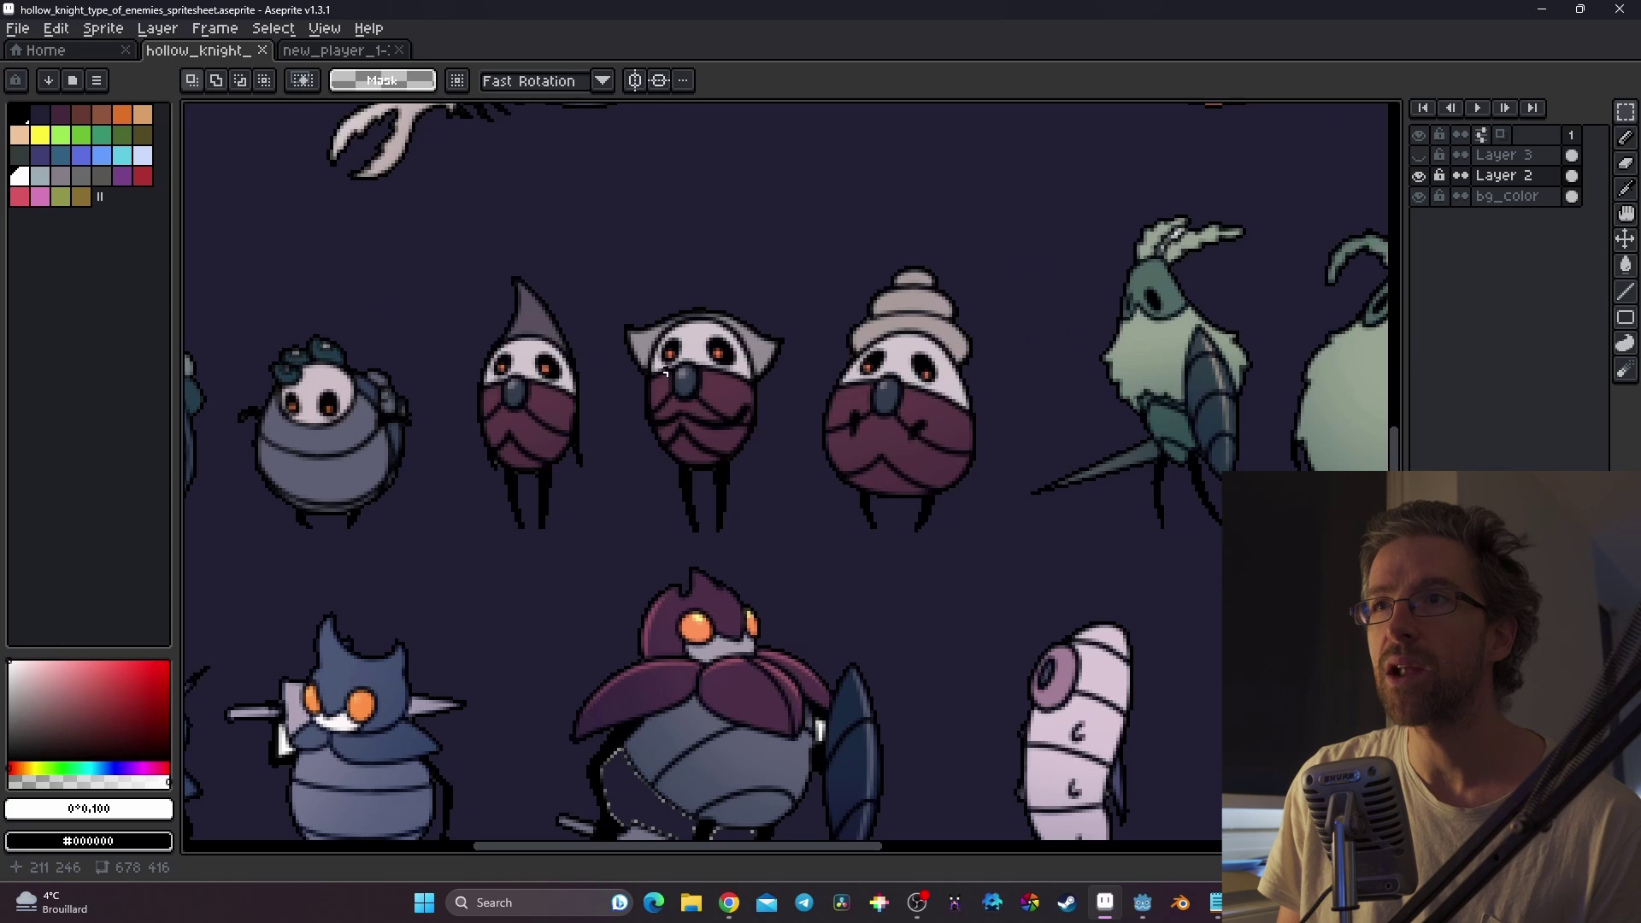
scroll(666, 374, down, 1)
scroll(949, 256, up, 1)
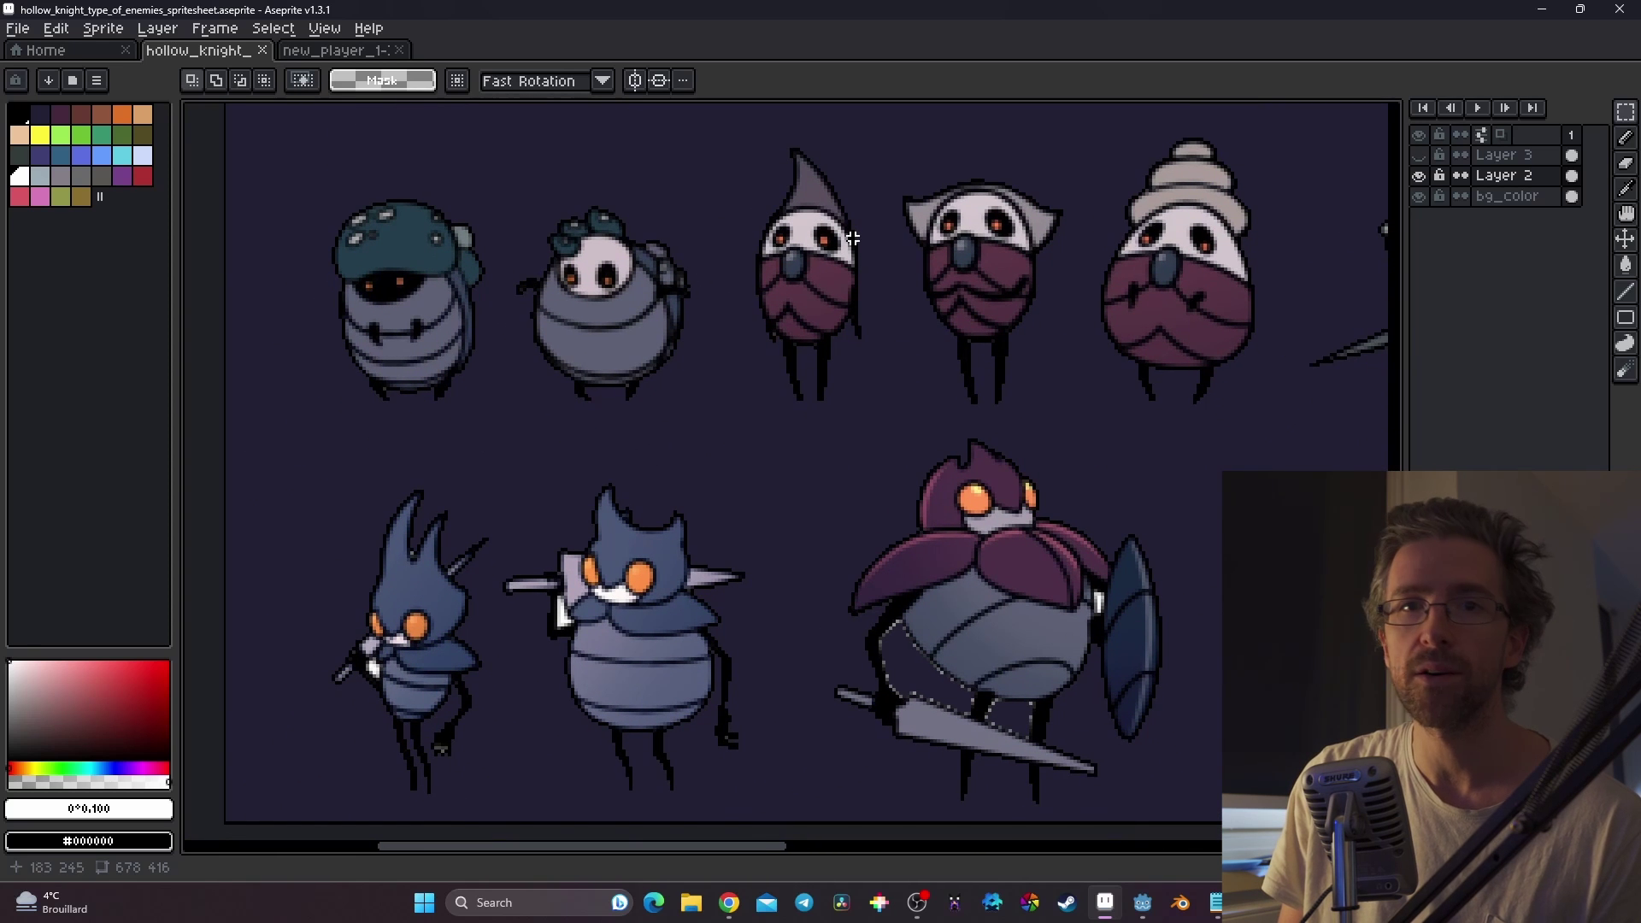
scroll(889, 239, down, 1)
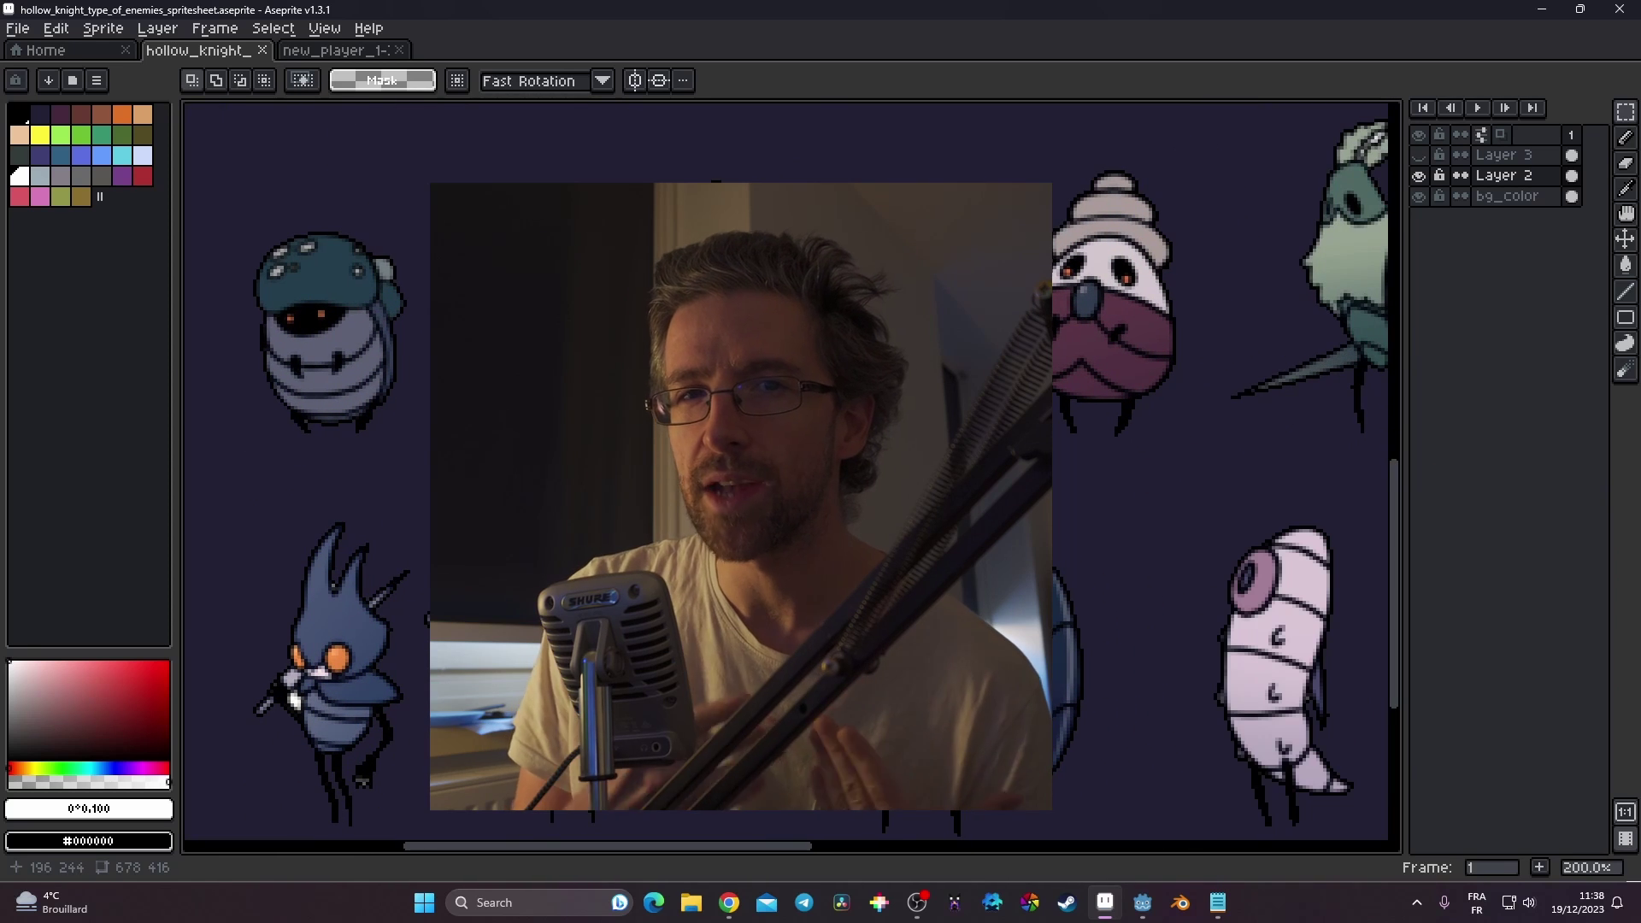
scroll(818, 268, up, 1)
scroll(818, 268, down, 1)
scroll(703, 381, up, 1)
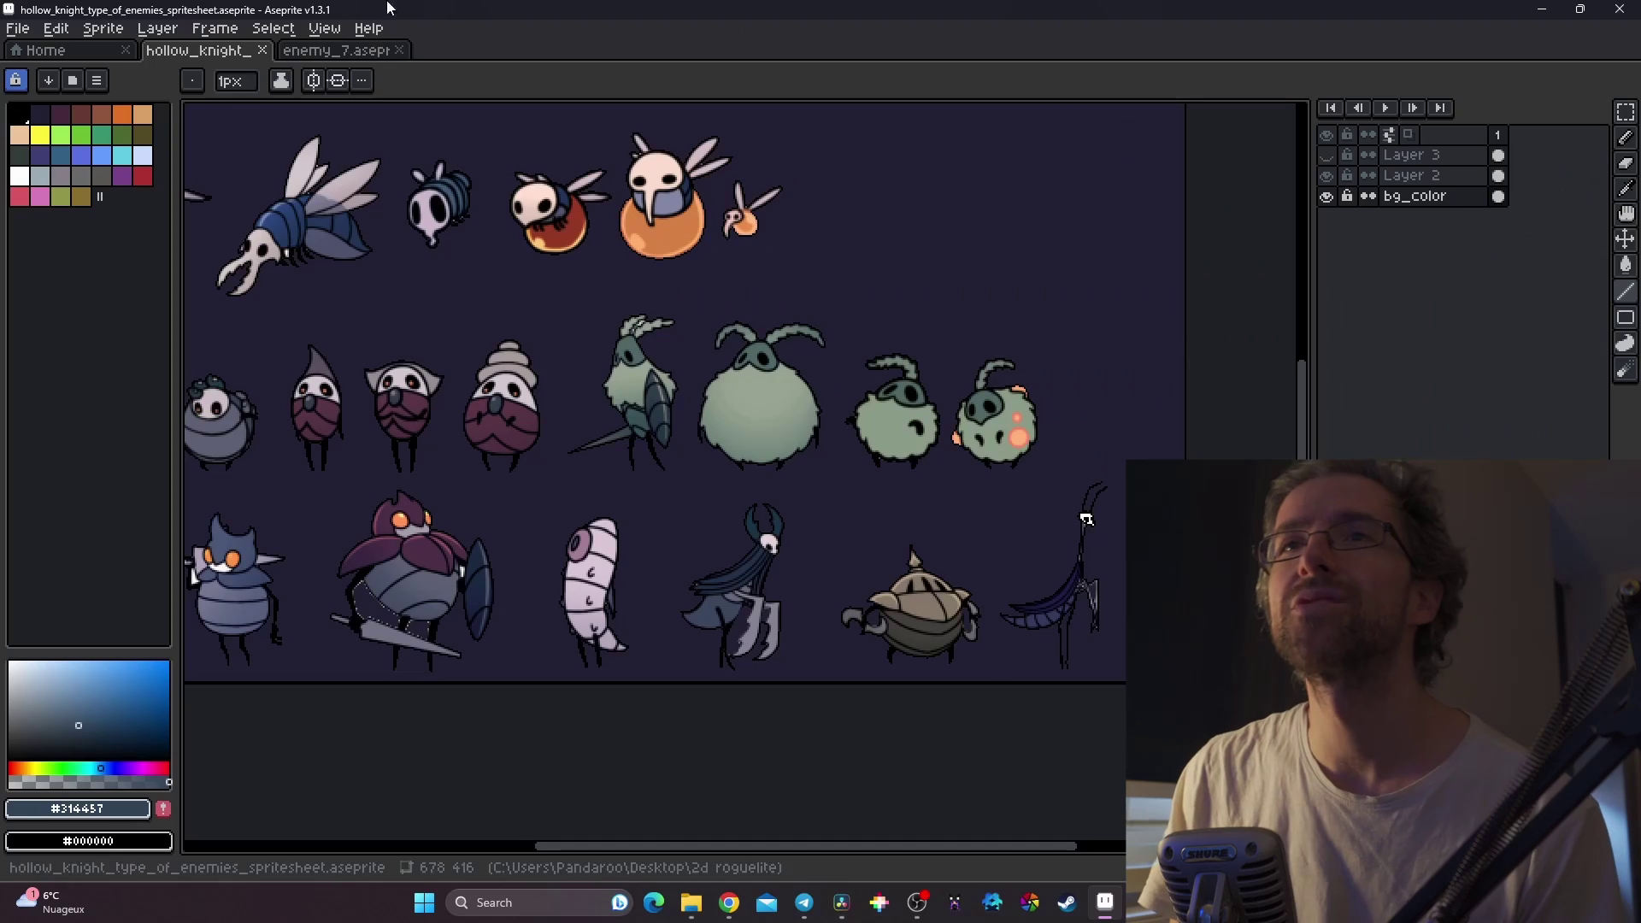
Save the enemy_7 sprite with its enemy layer as enemy_7.png in the Sprites/Enemies folder, accepting the loss of layers
click(336, 51)
click(1423, 155)
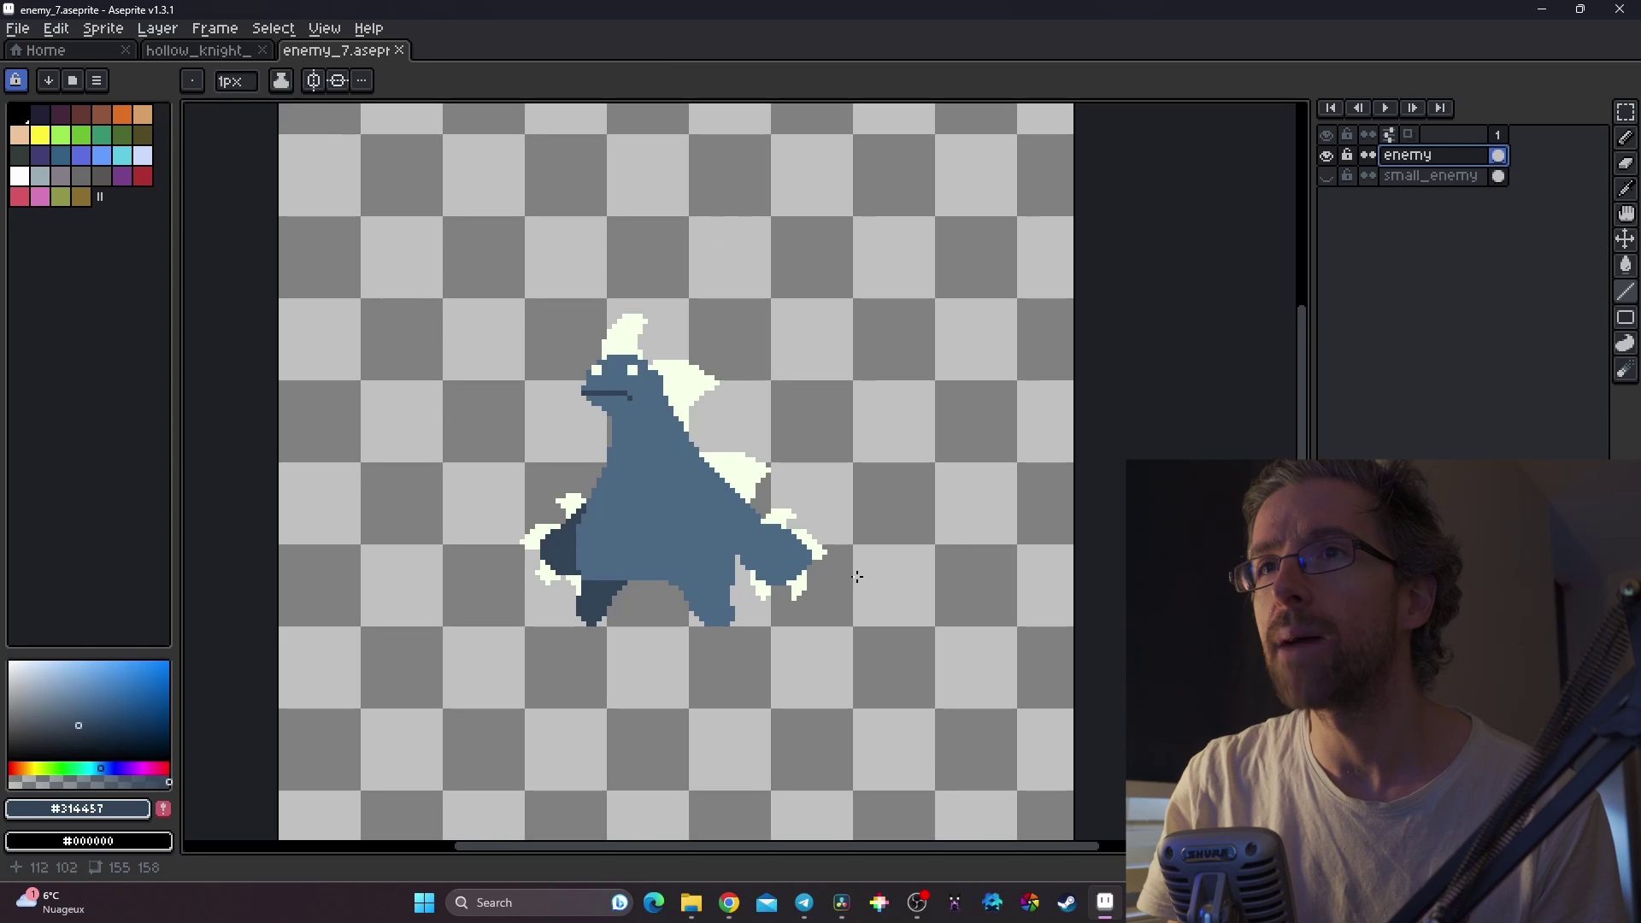
click(17, 28)
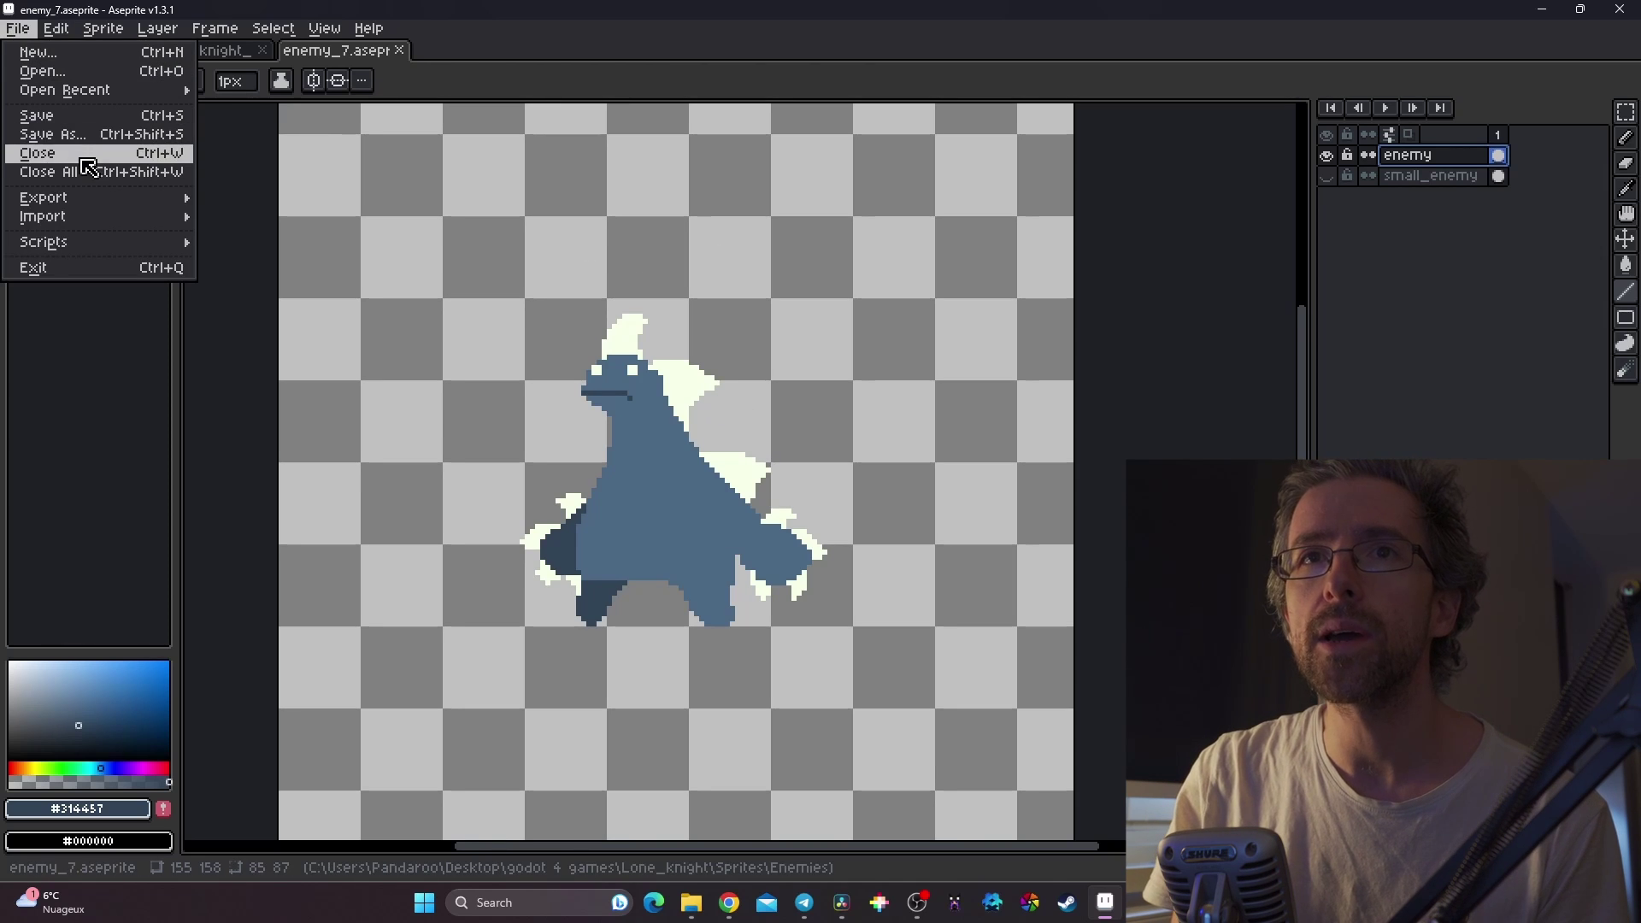
mouse_move(99, 199)
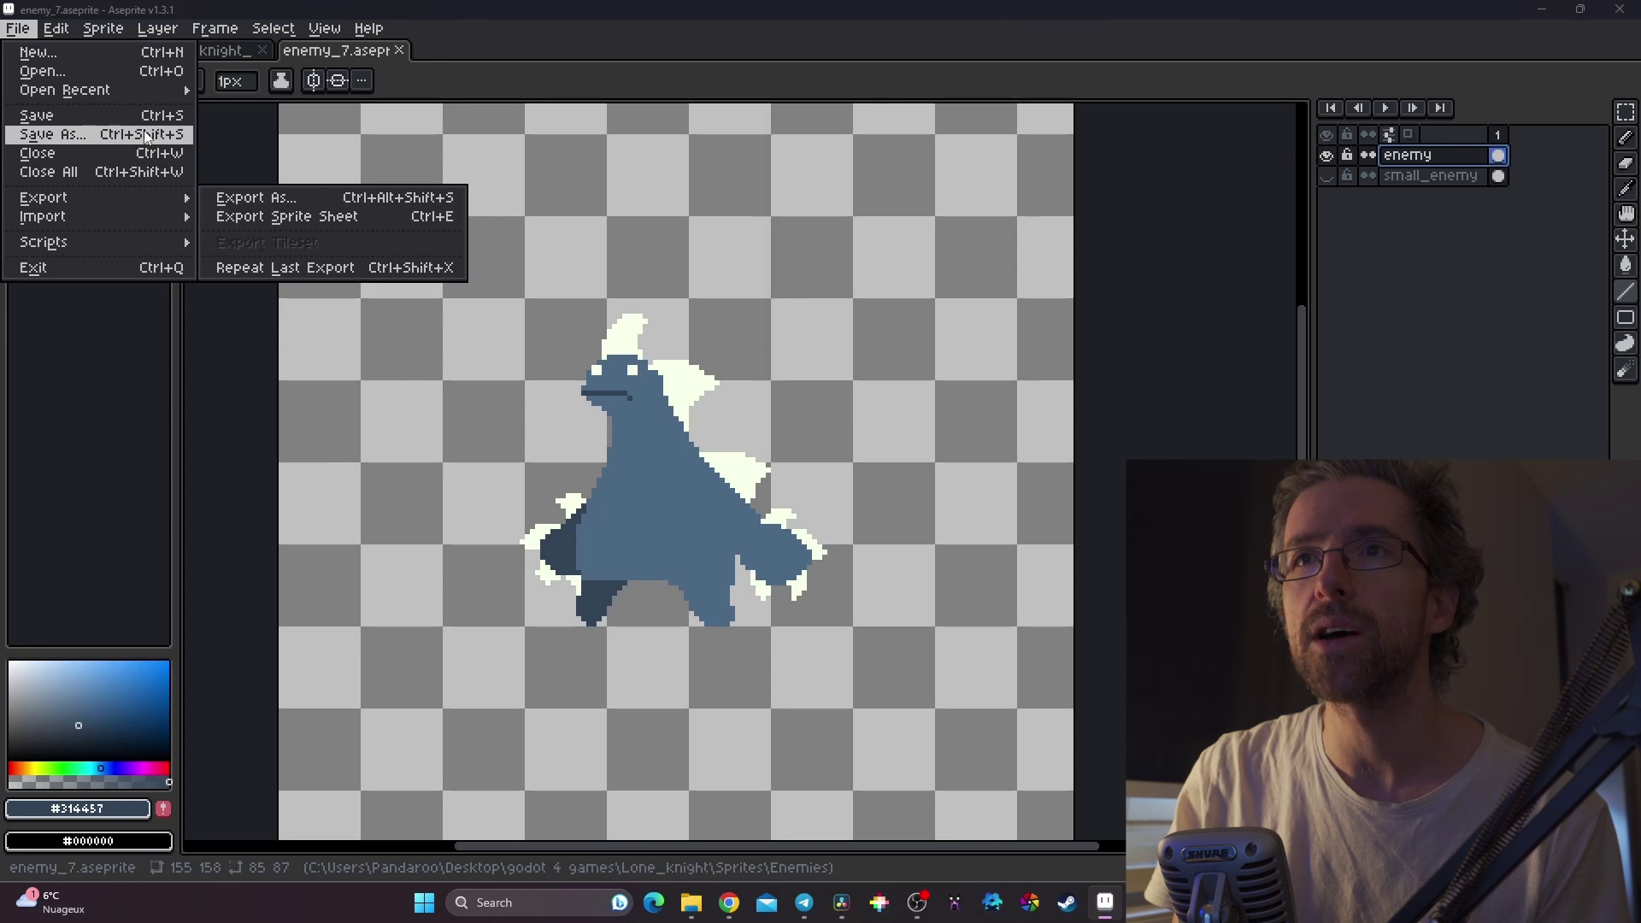
click(111, 135)
click(478, 412)
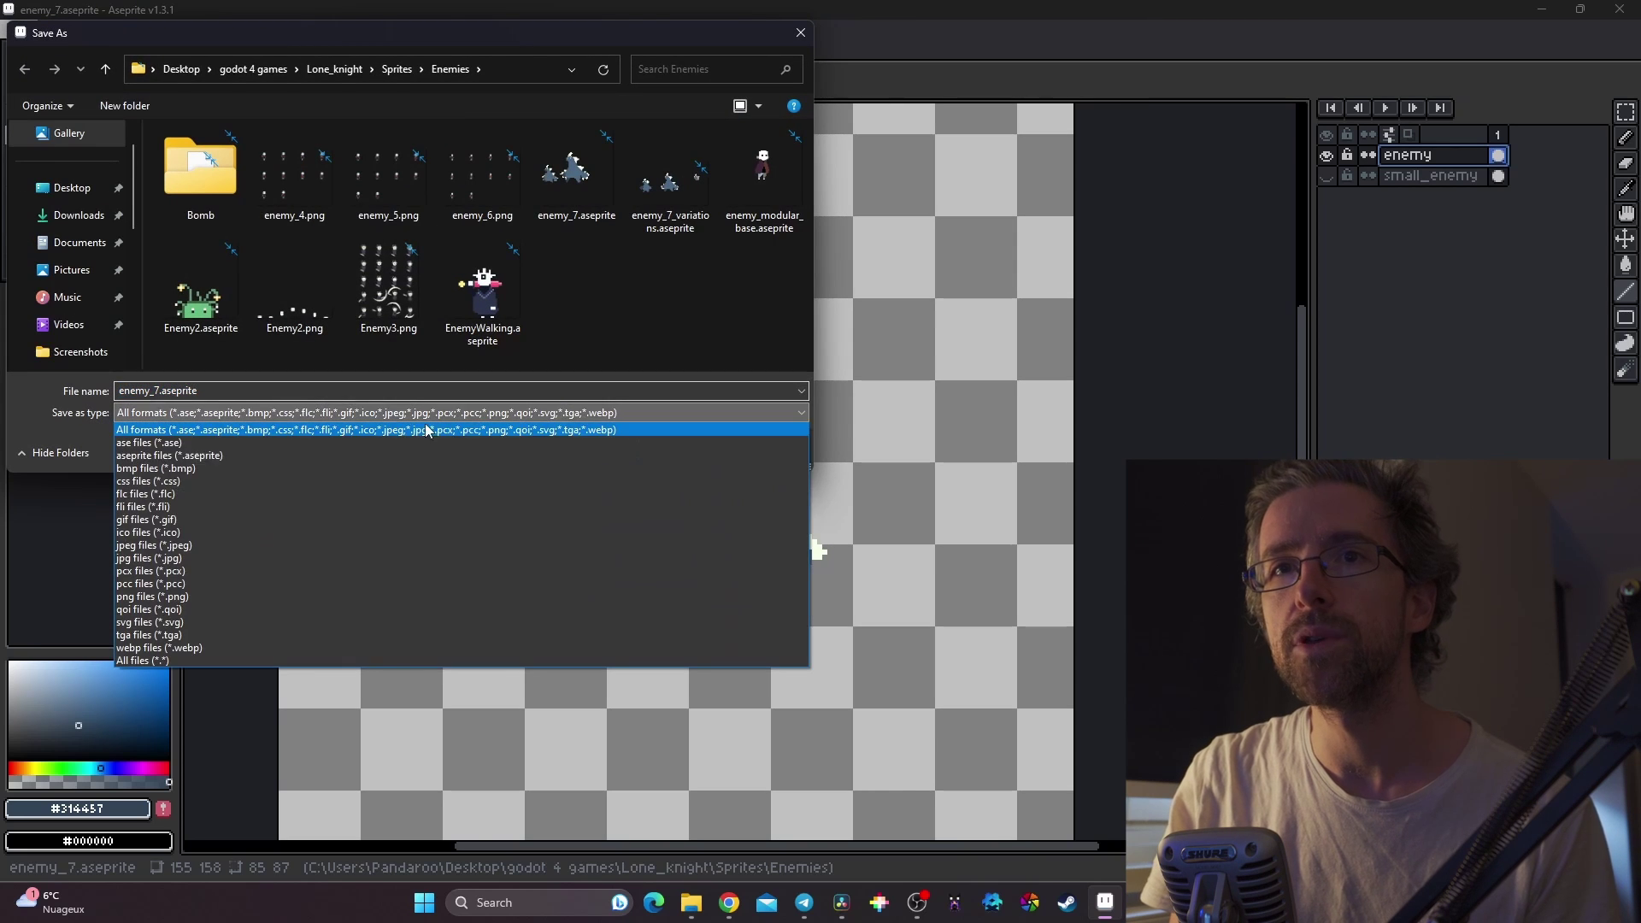
click(209, 597)
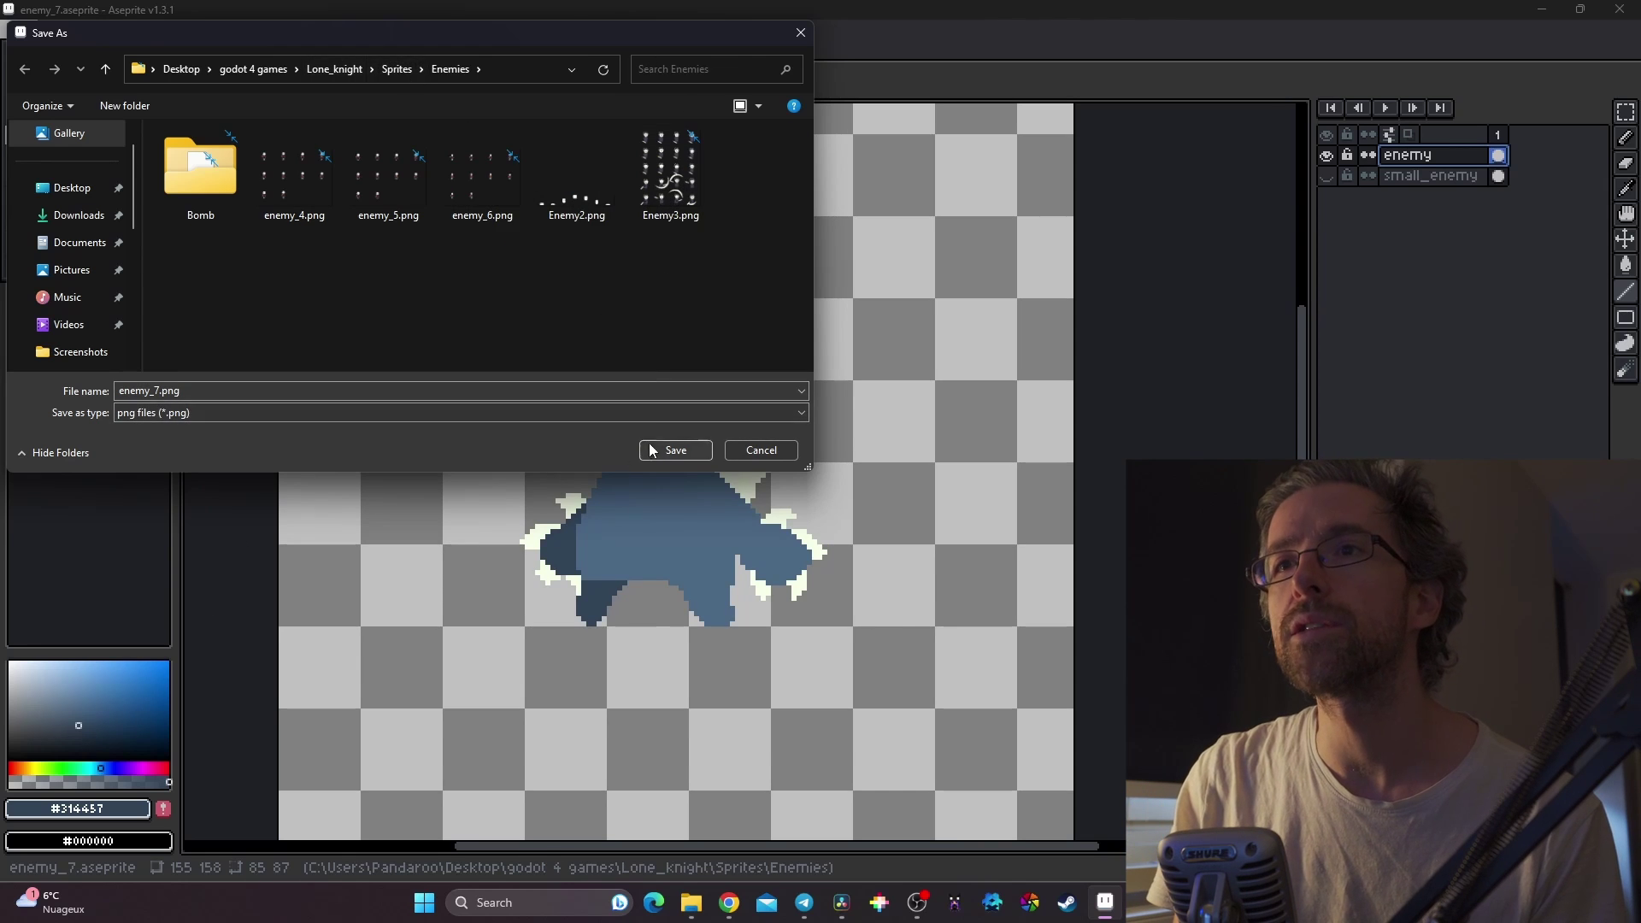
click(674, 451)
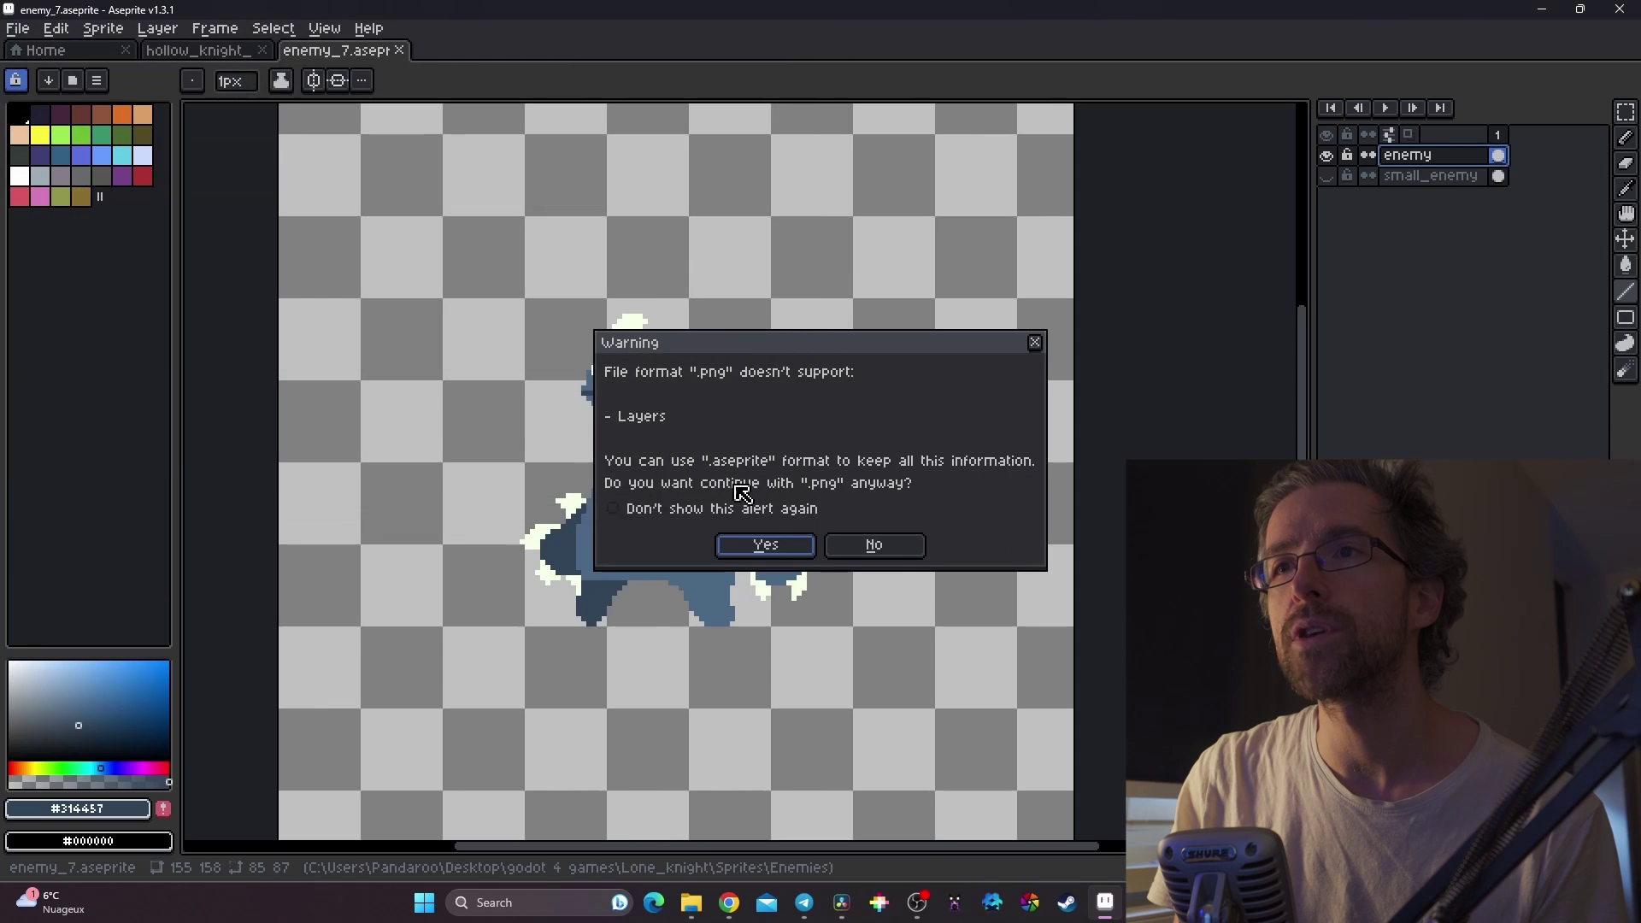
click(776, 547)
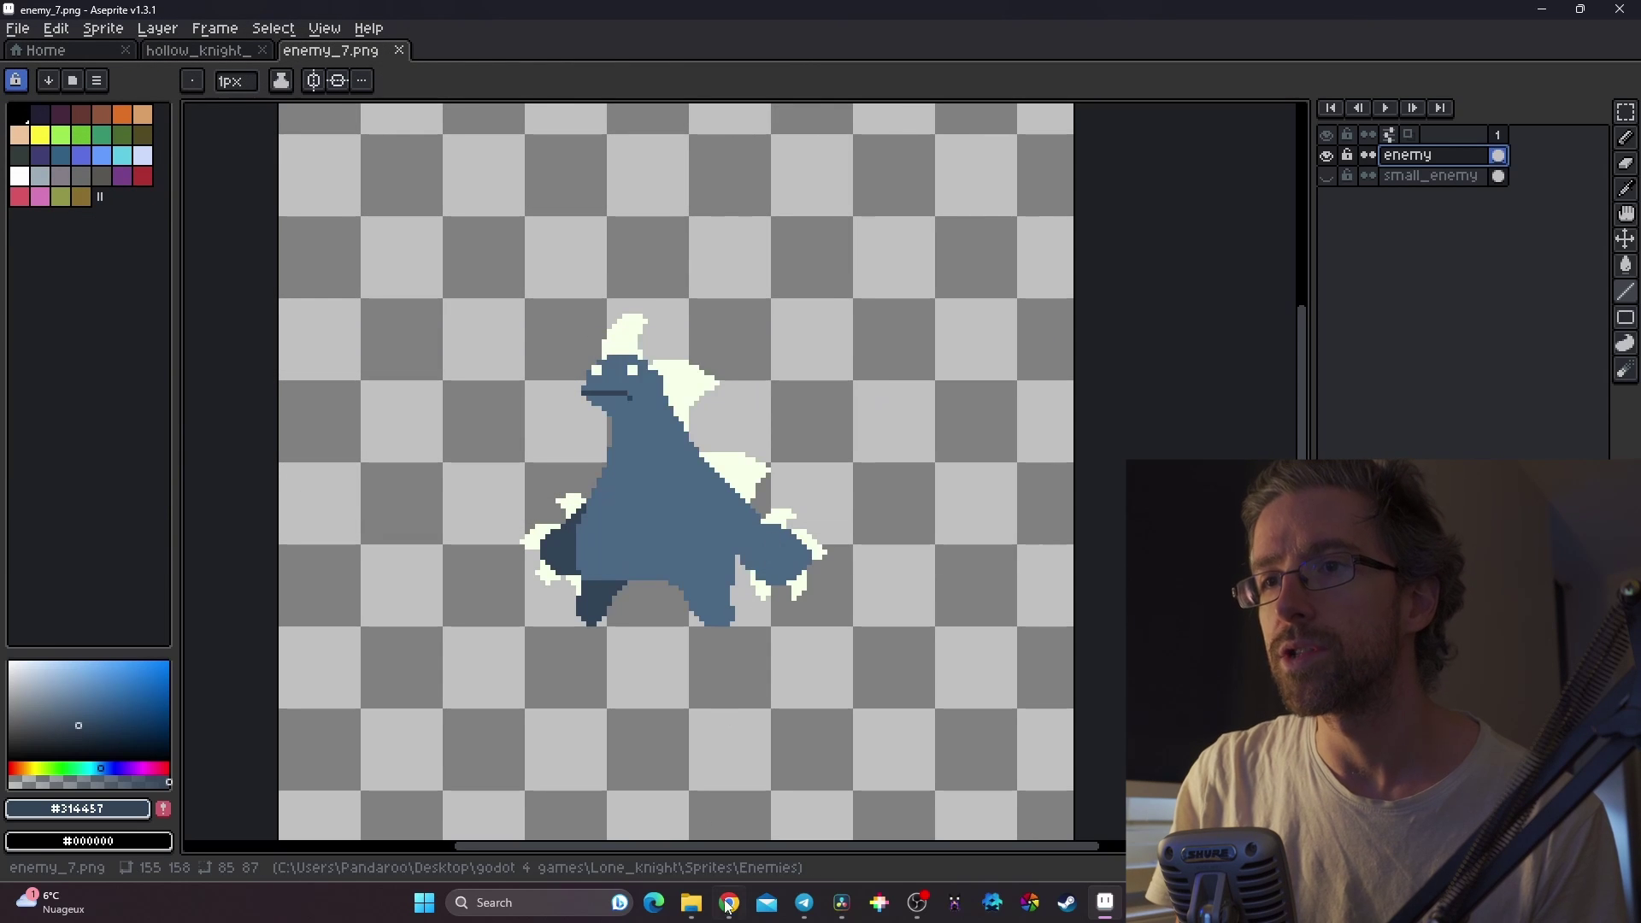
Switch to Godot and save the EnemySword scene under the new name walking_enemy_1.tscn in res://Scenes/Enemies
key(alt+Tab)
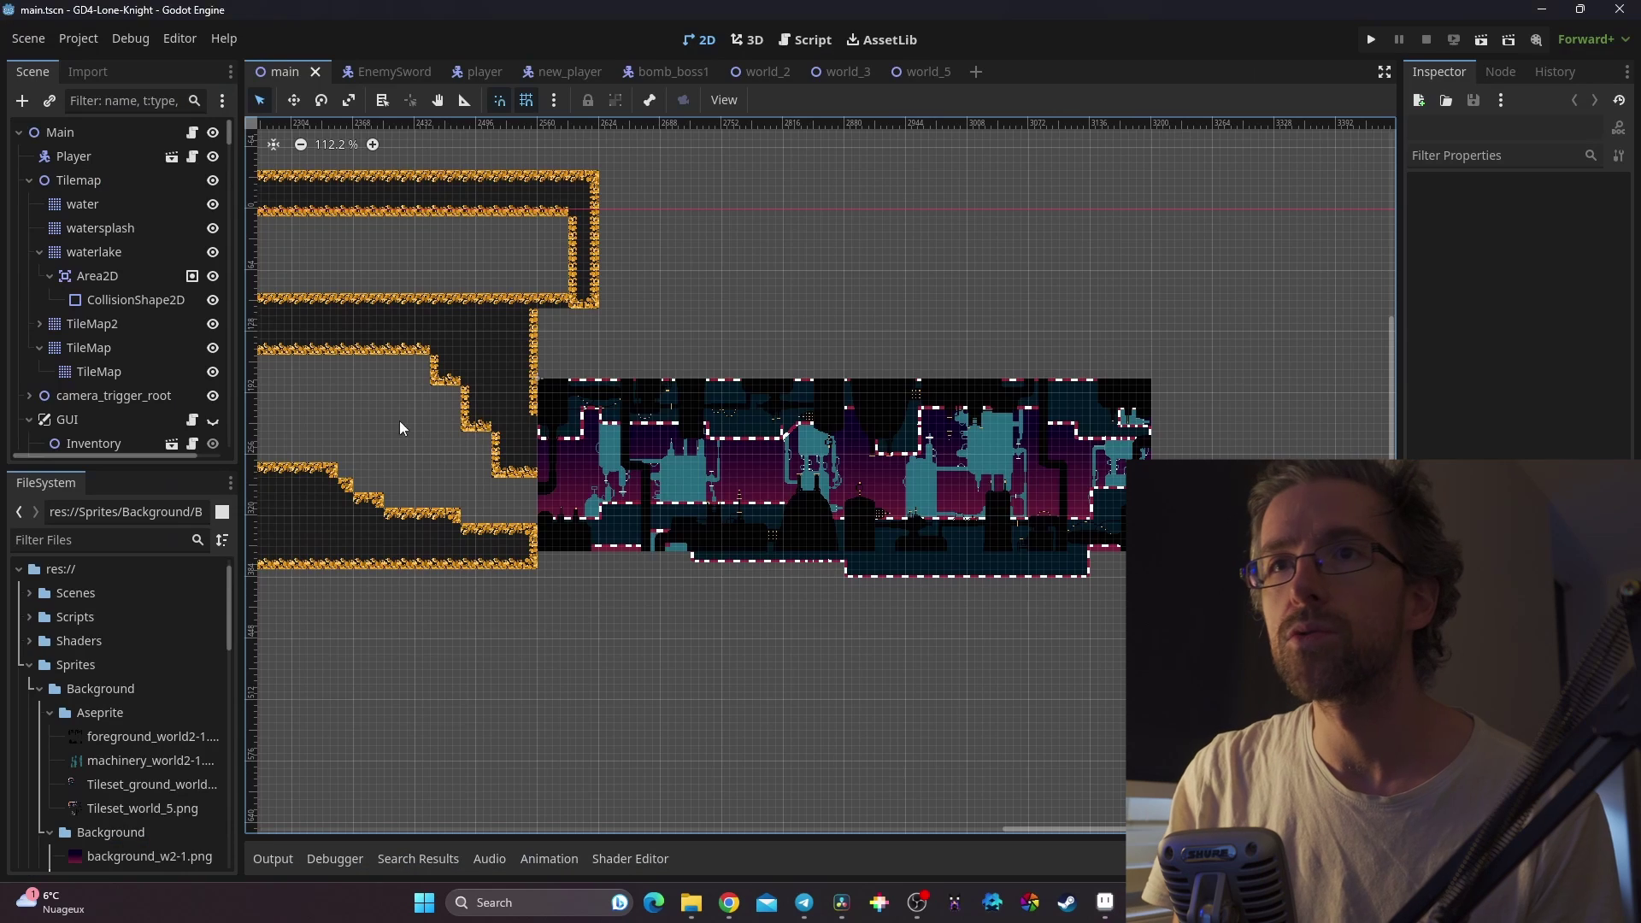
click(376, 71)
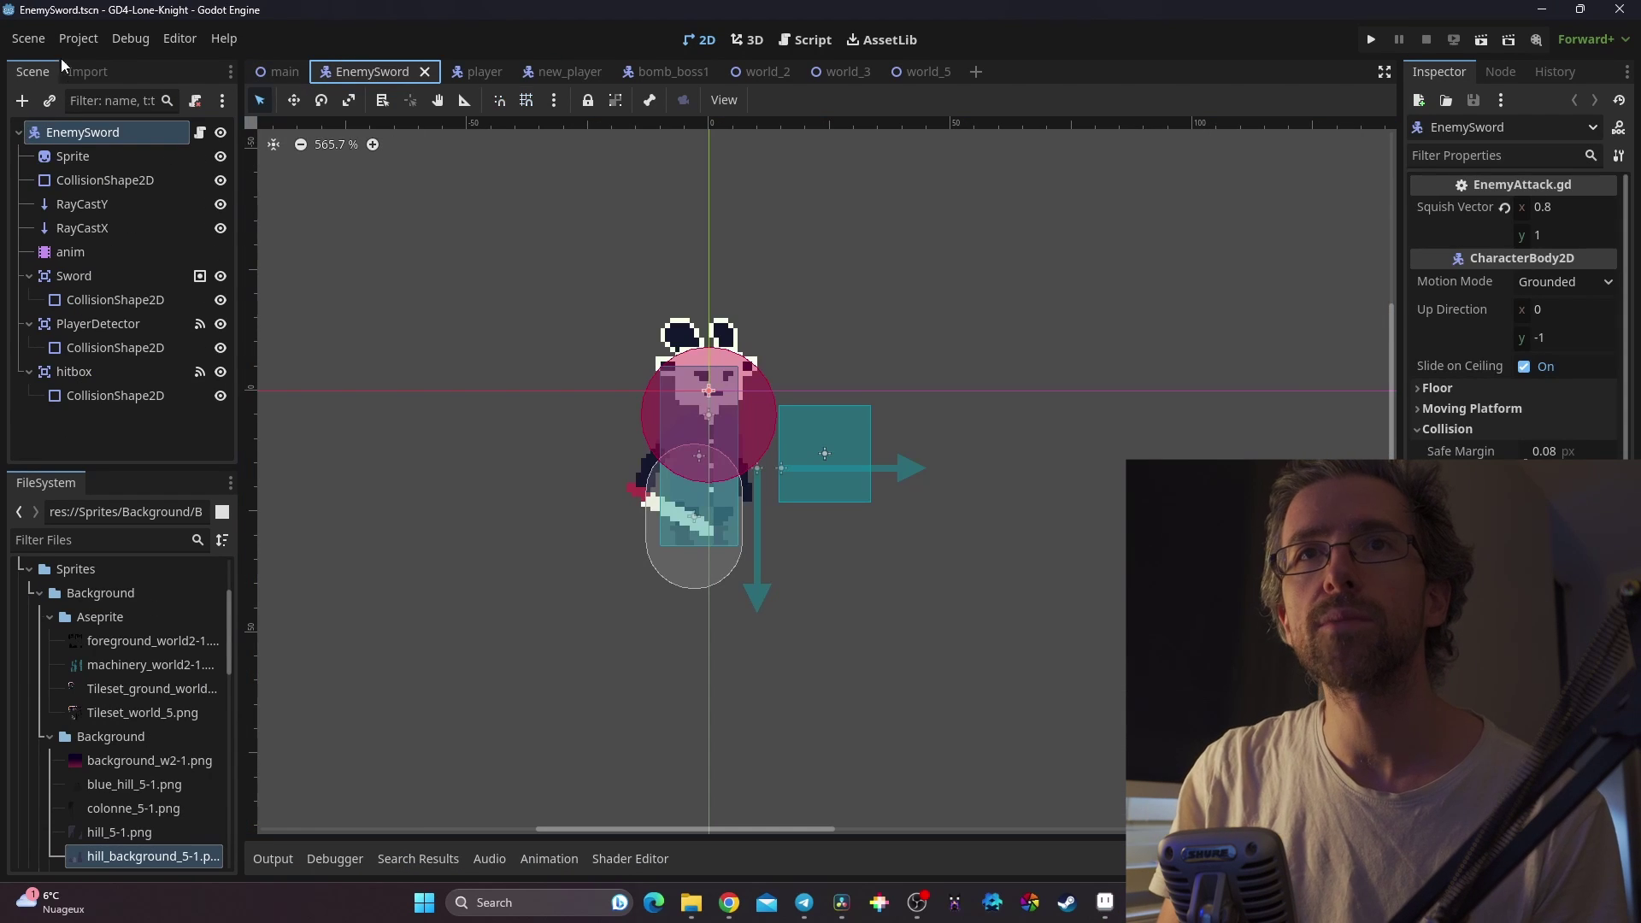
click(28, 40)
click(104, 212)
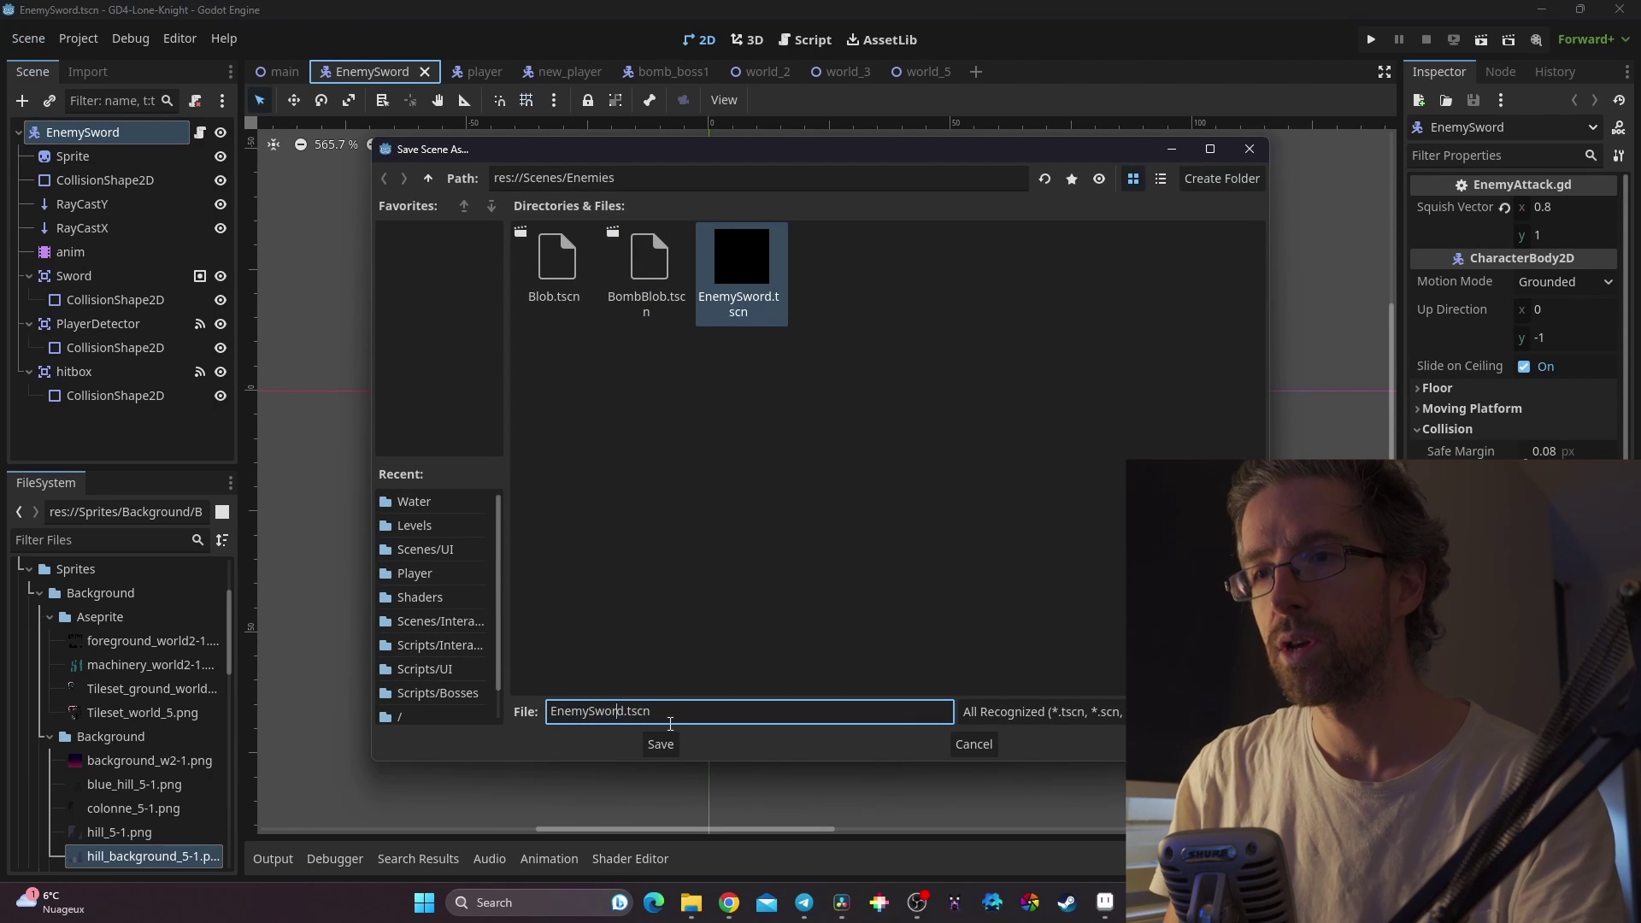
key(BackSpace)
key(BackSpace)
key(BackSpace)
key(BackSpace)
key(BackSpace)
text(_base)
key(BackSpace)
key(BackSpace)
key(BackSpace)
key(BackSpace)
key(BackSpace)
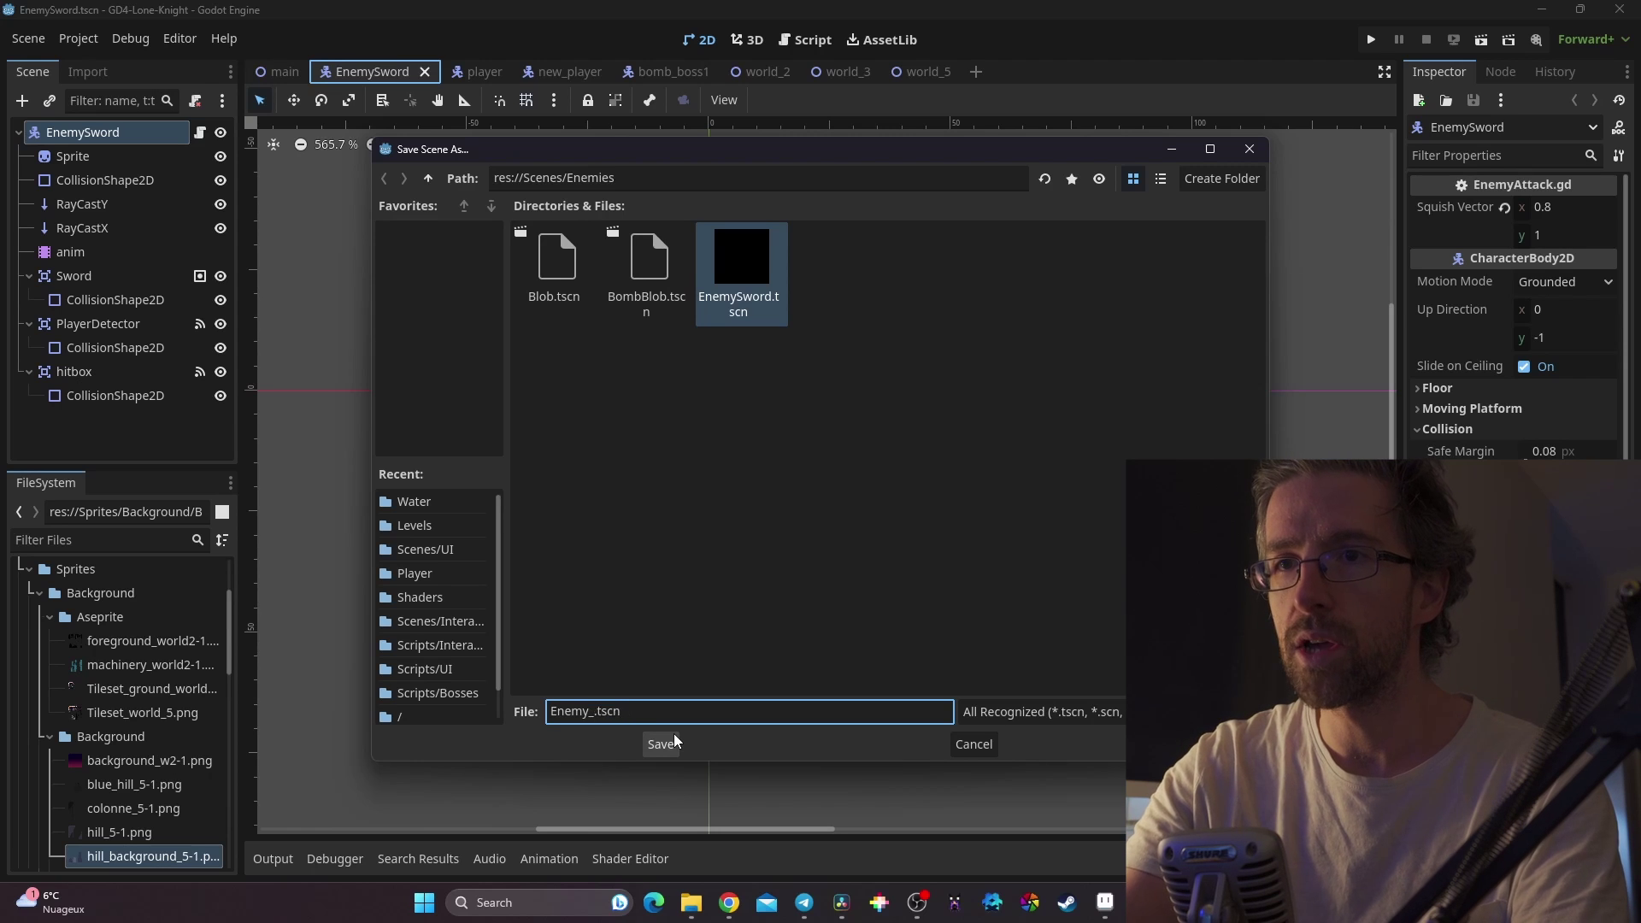
key(Home)
text(Walking)
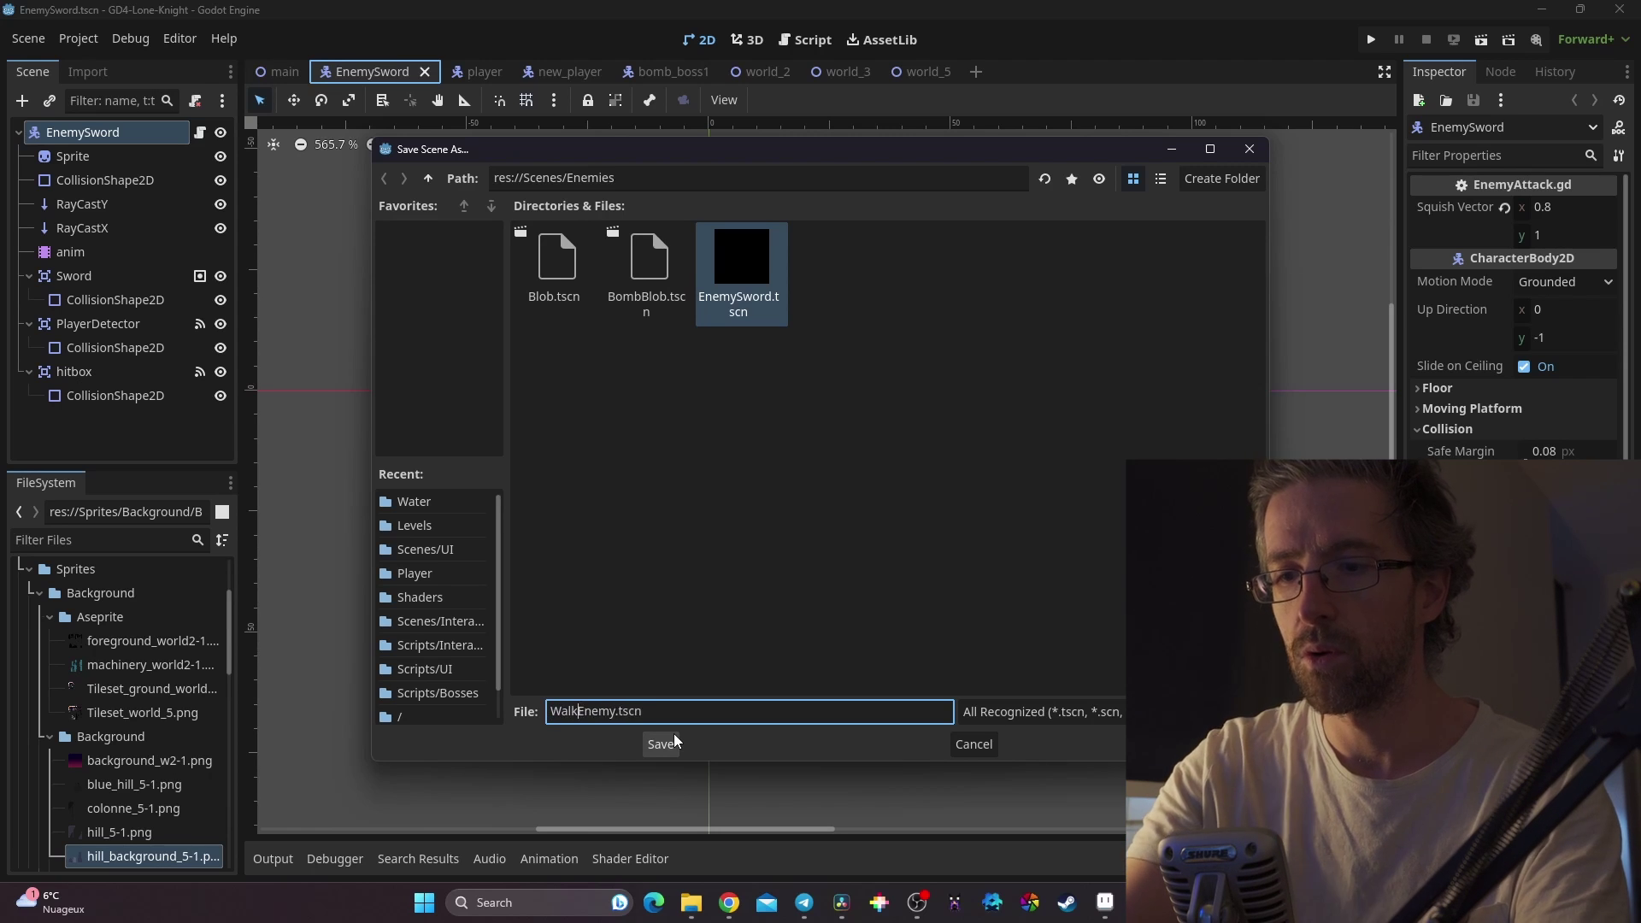
text(_)
key(Delete)
text(e)
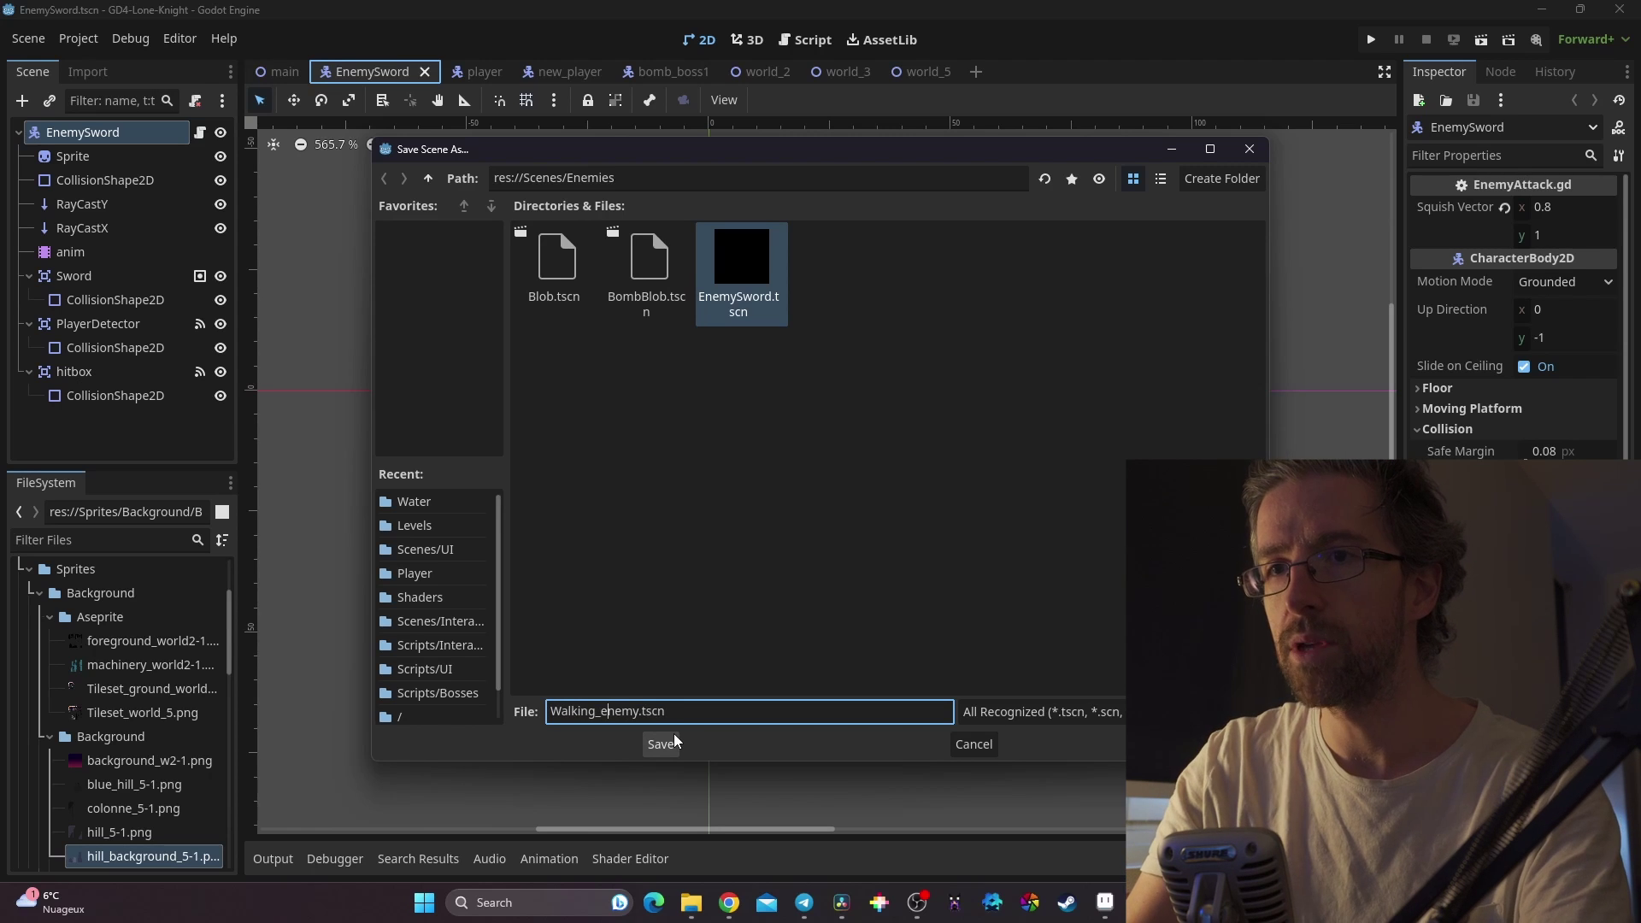
key(Home)
key(Right)
key(BackSpace)
text(s)
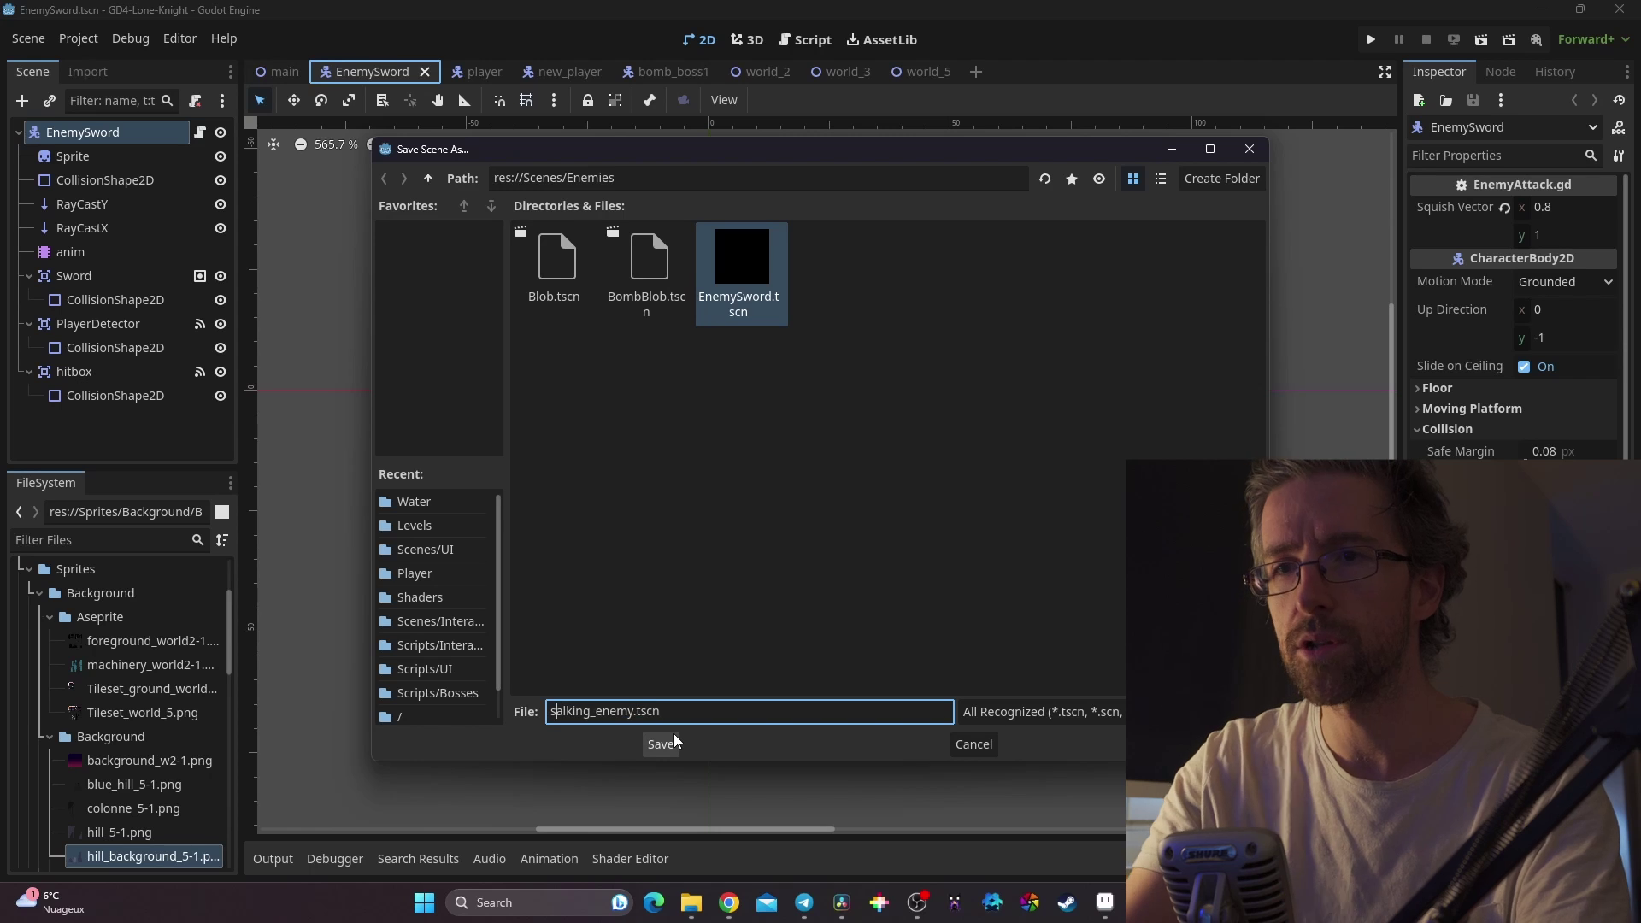
key(BackSpace)
text(w)
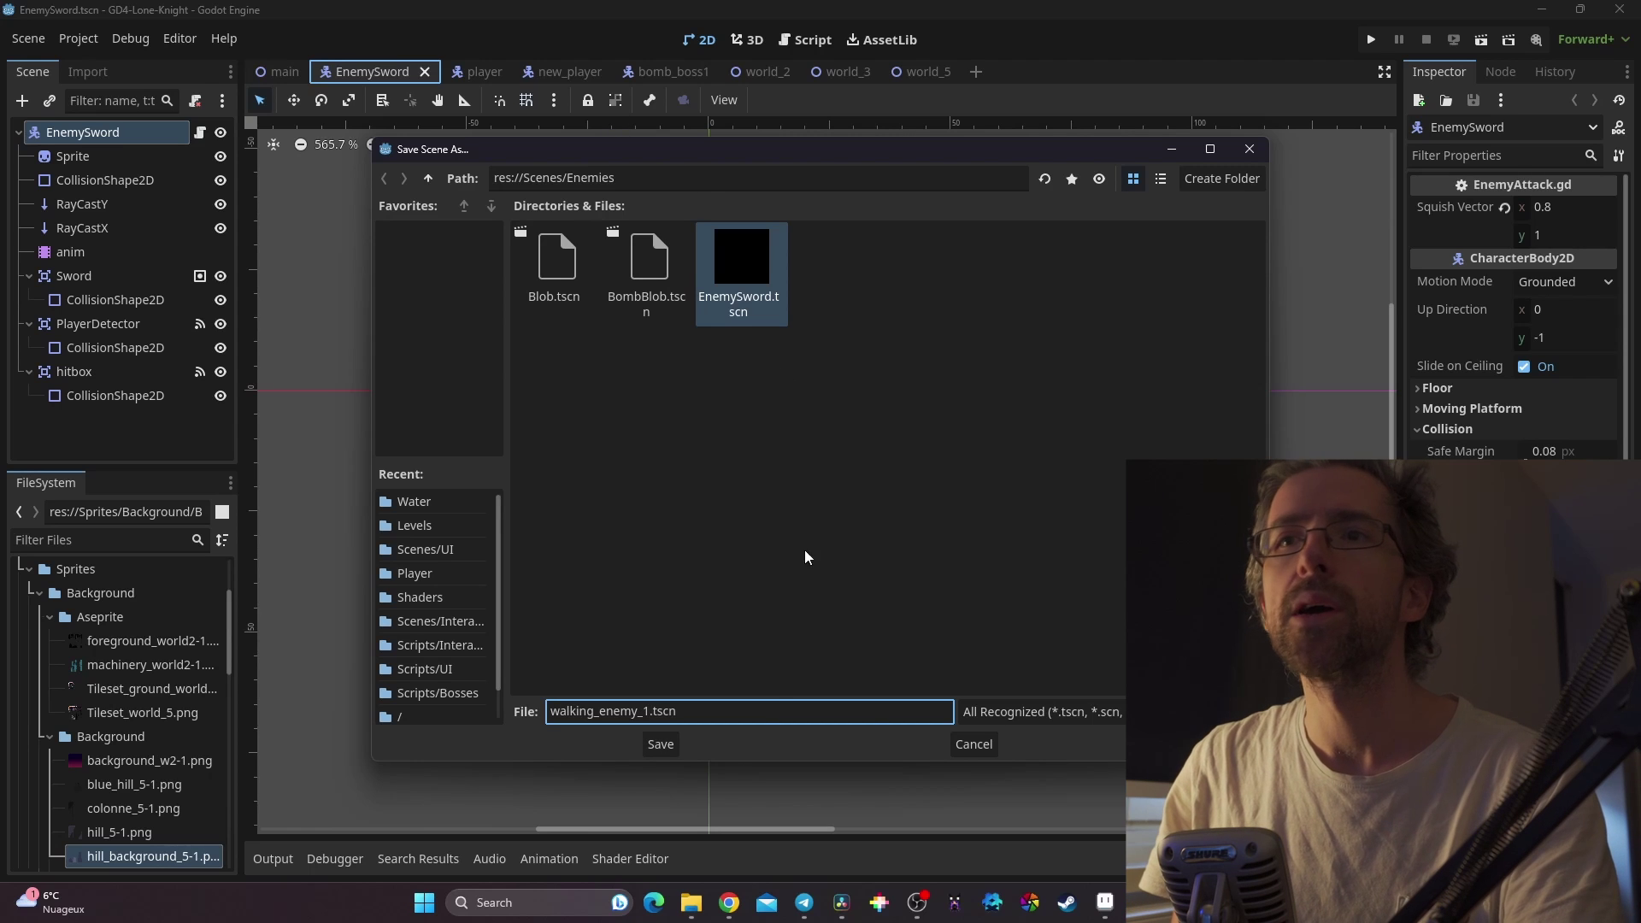
click(660, 744)
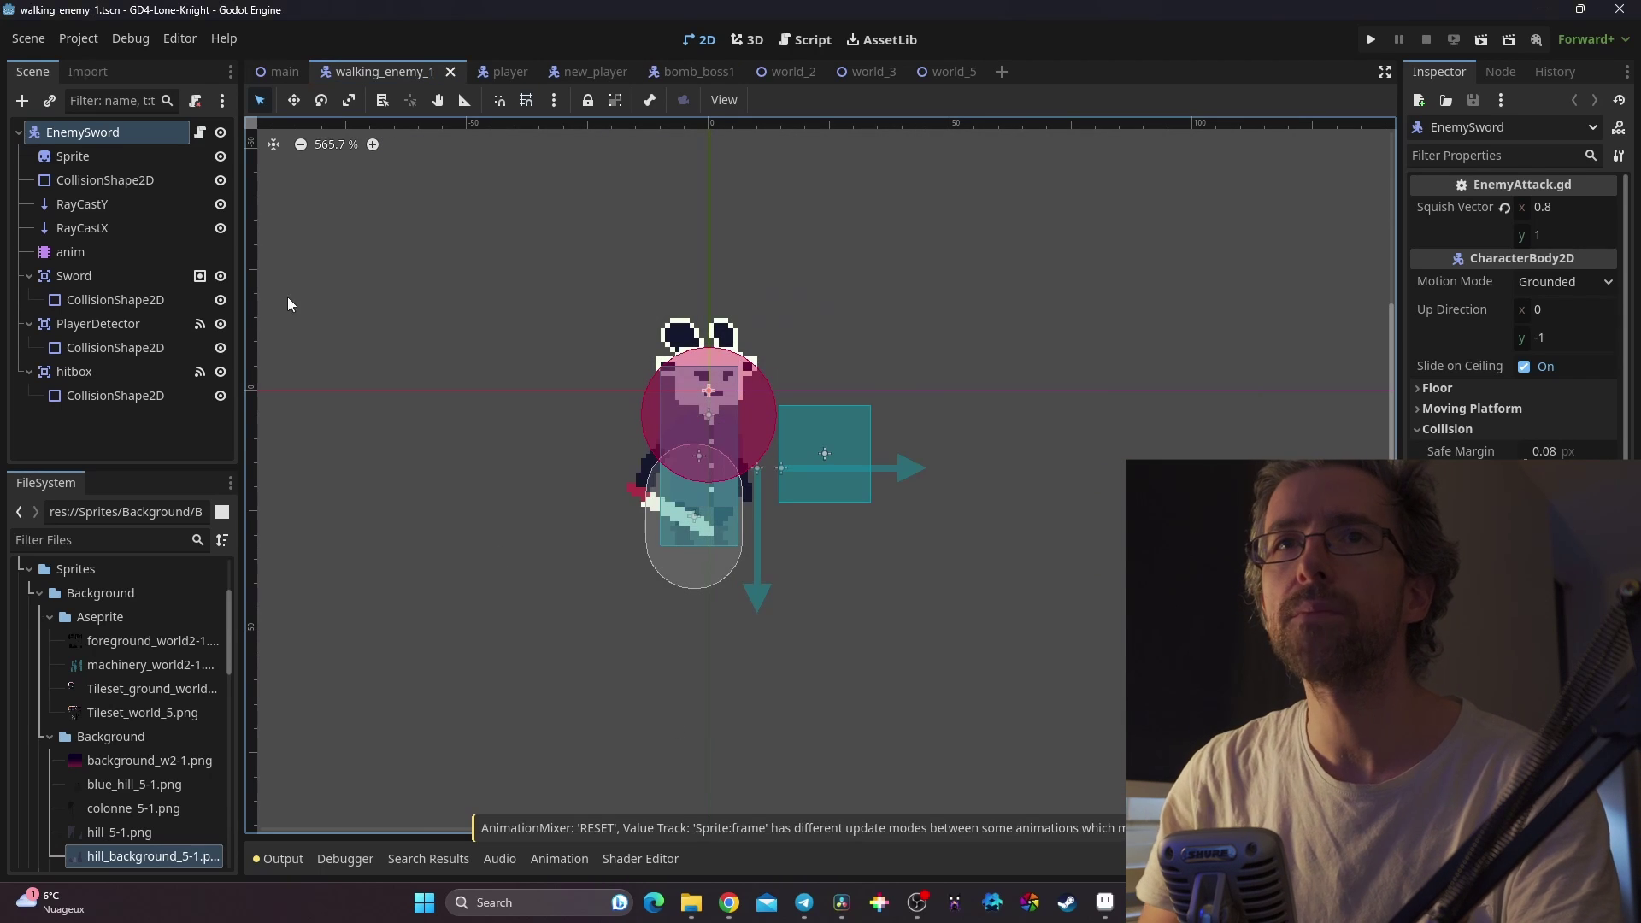
Replace the texture of the Sprite node with enemy_7.png from the project's Sprites/Enemies folder
click(63, 158)
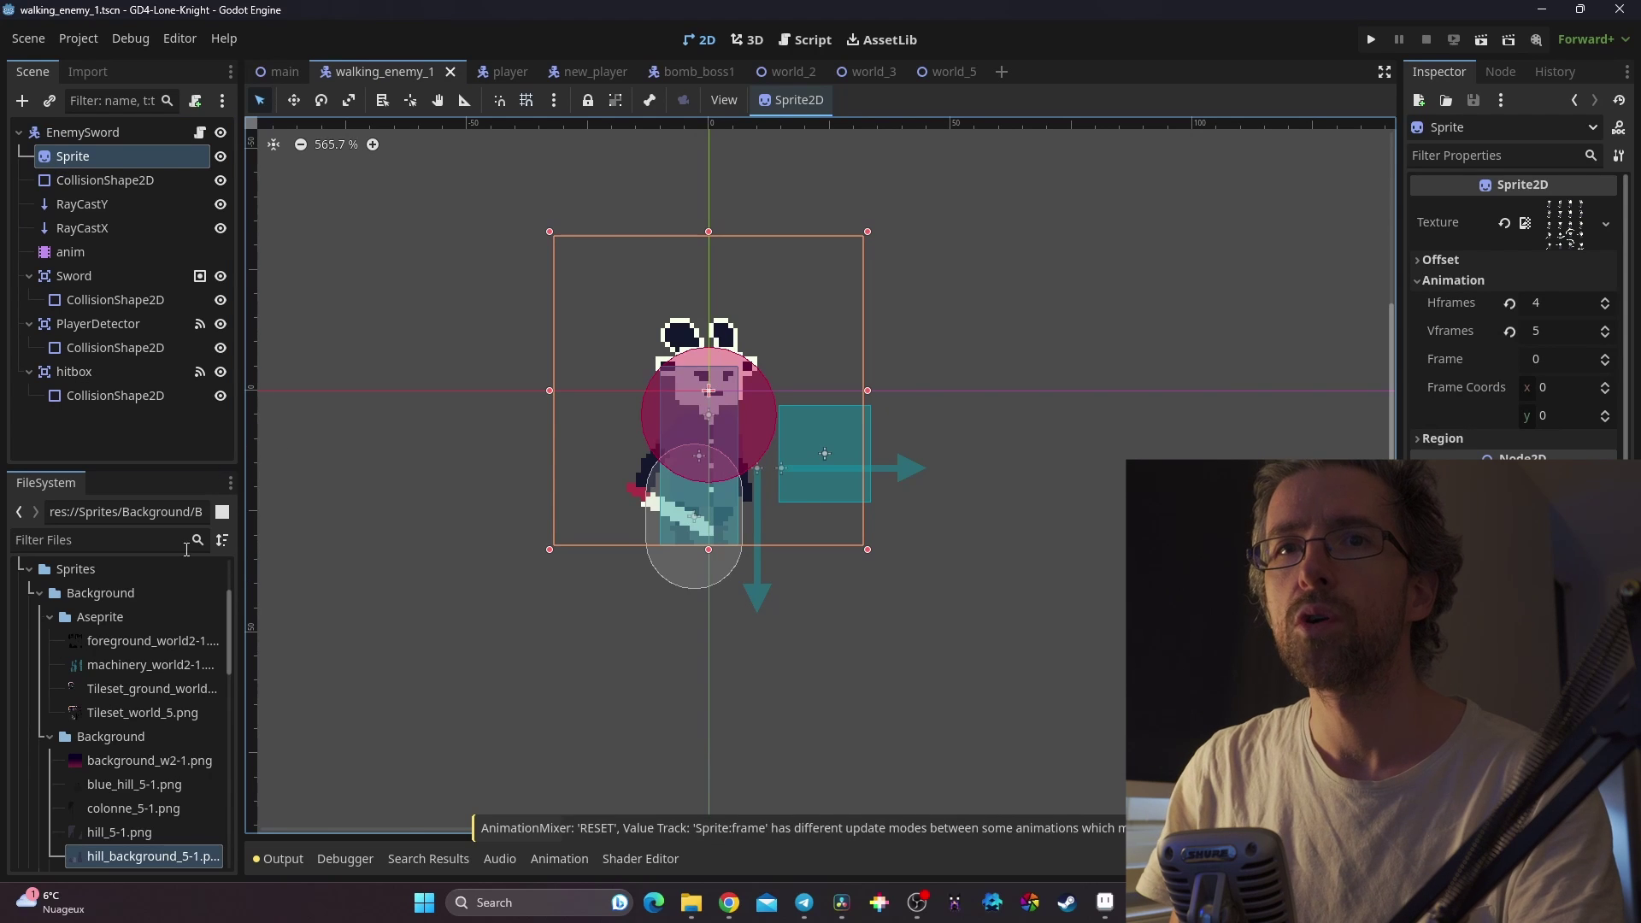
click(51, 617)
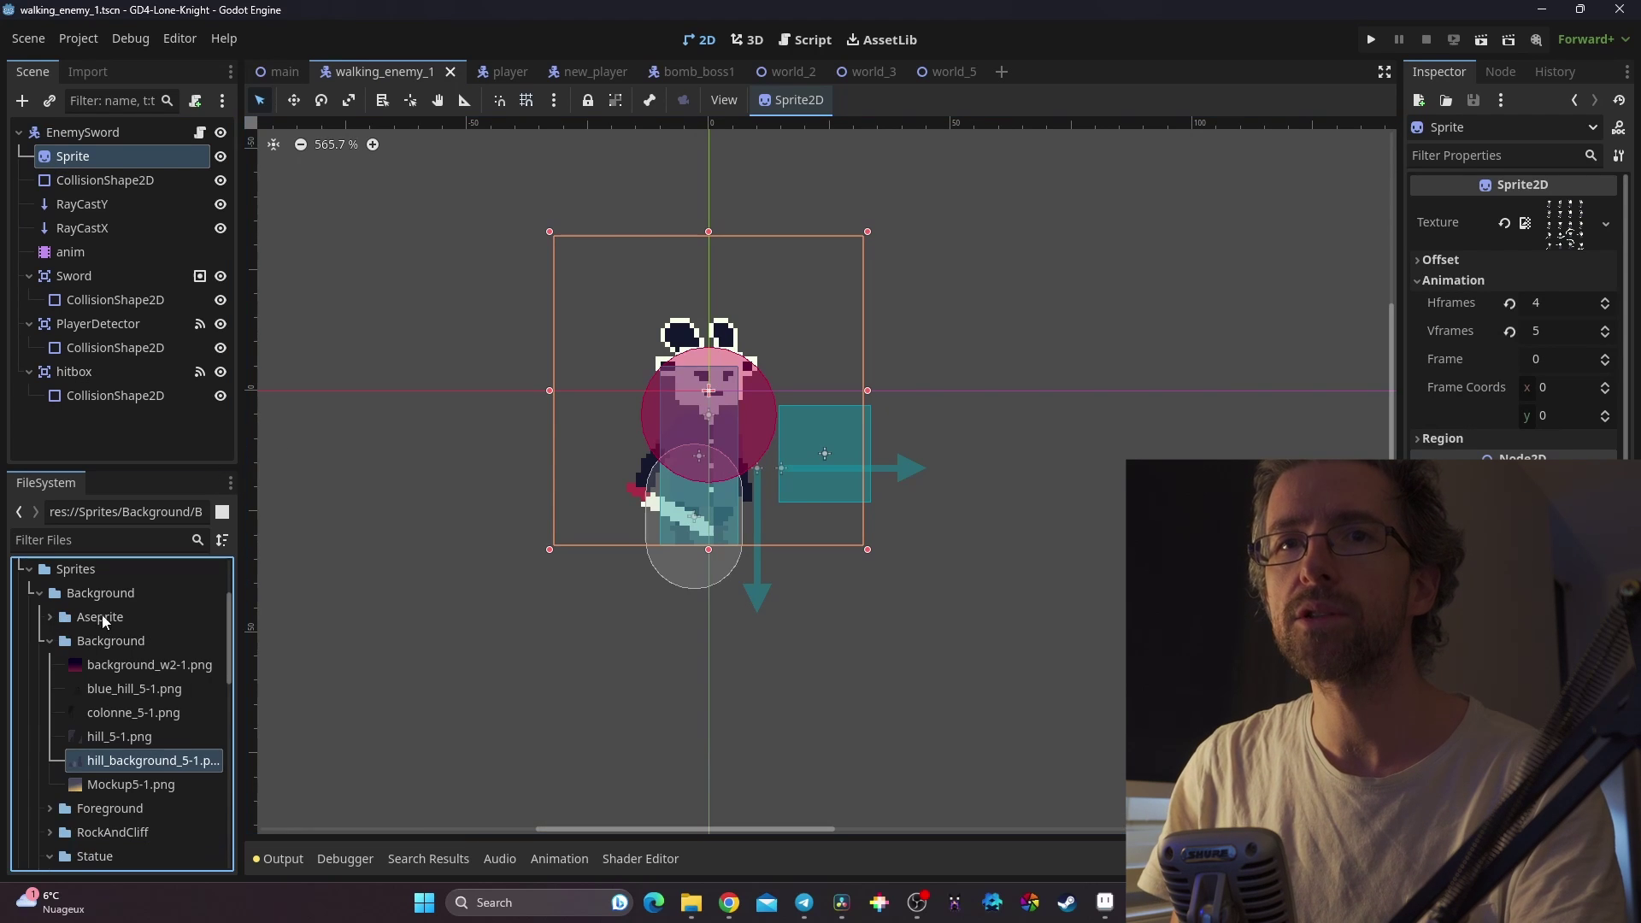
click(39, 593)
click(41, 641)
scroll(119, 628, down, 4)
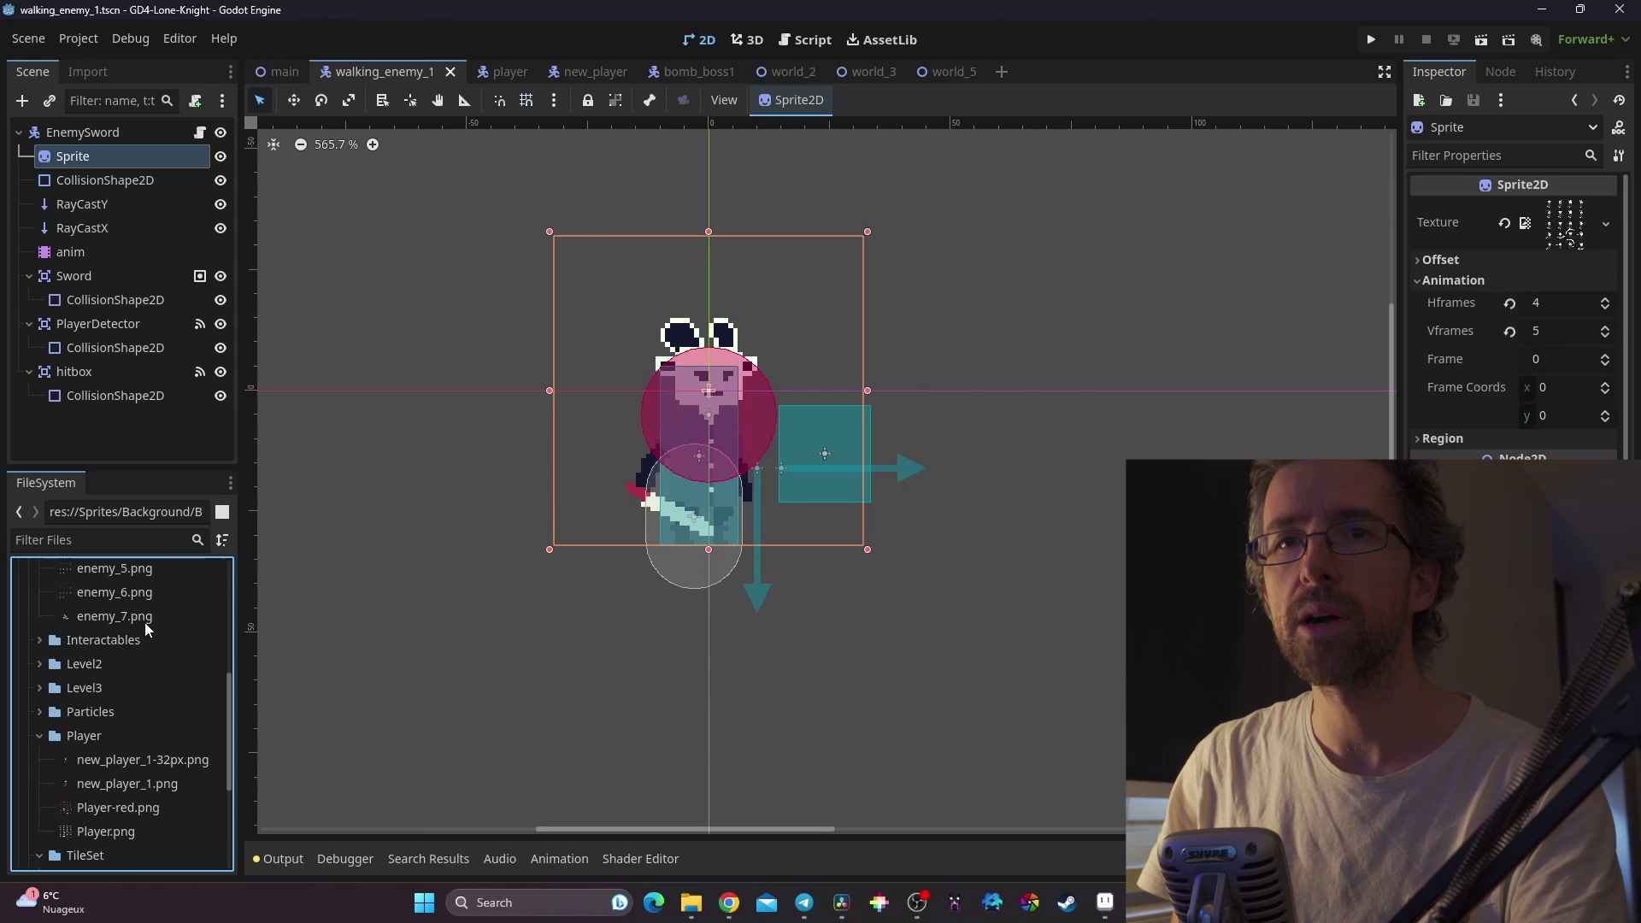
click(135, 617)
drag(68, 623, 1569, 235)
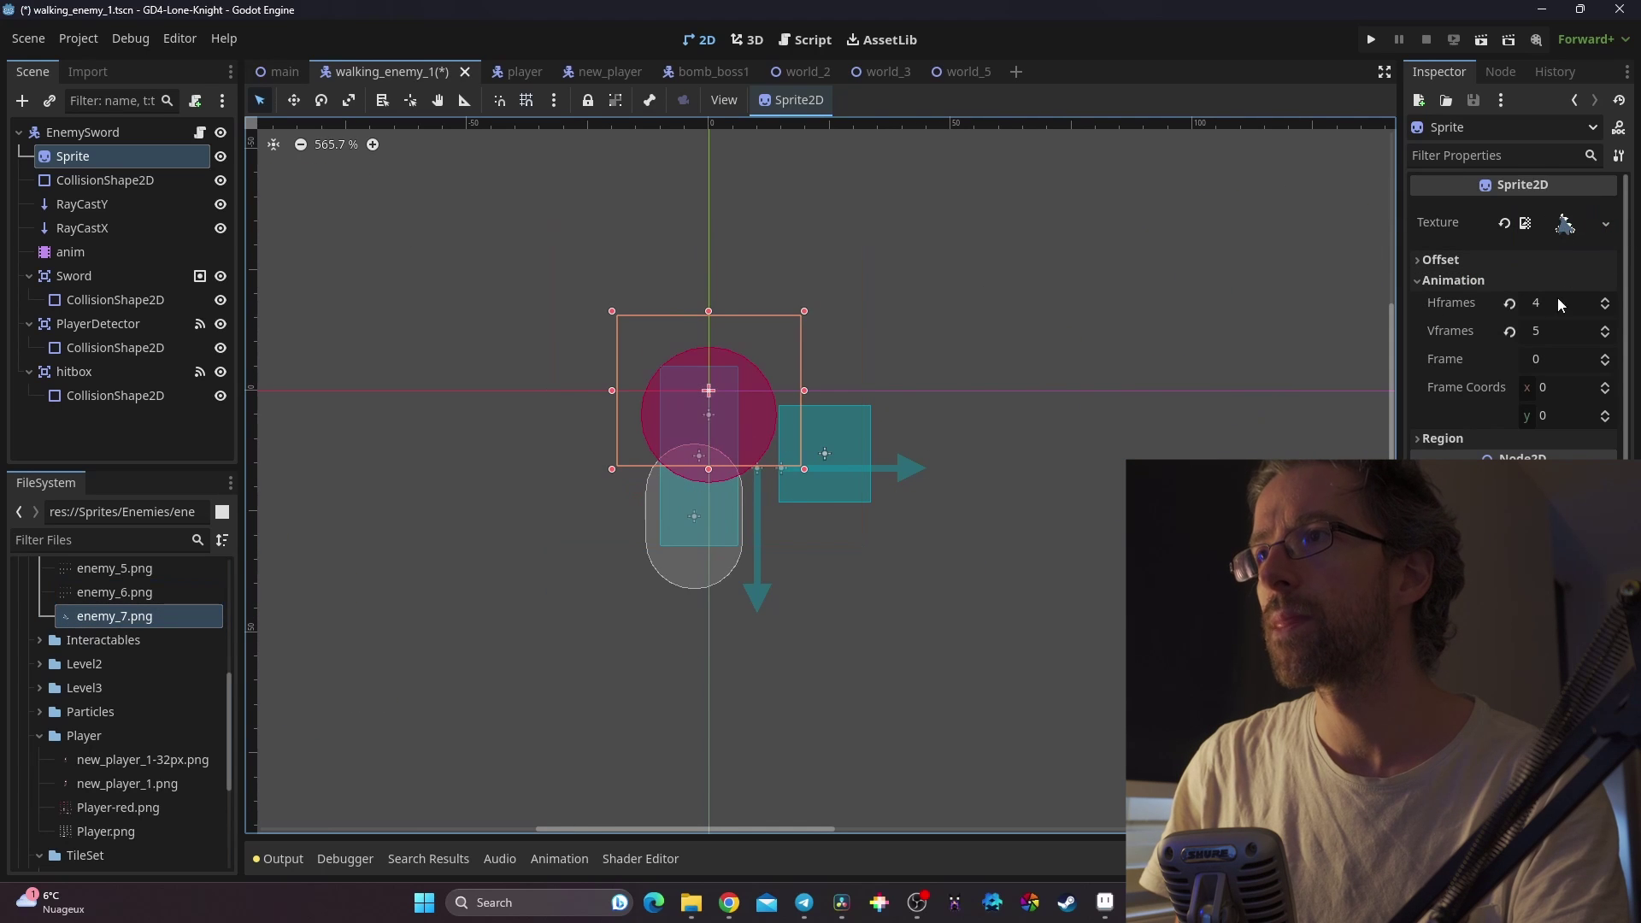
Set the sprite's Hframes and Vframes both to 1 and save the walking_enemy_1 scene
click(1556, 309)
text(1)
key(Tab)
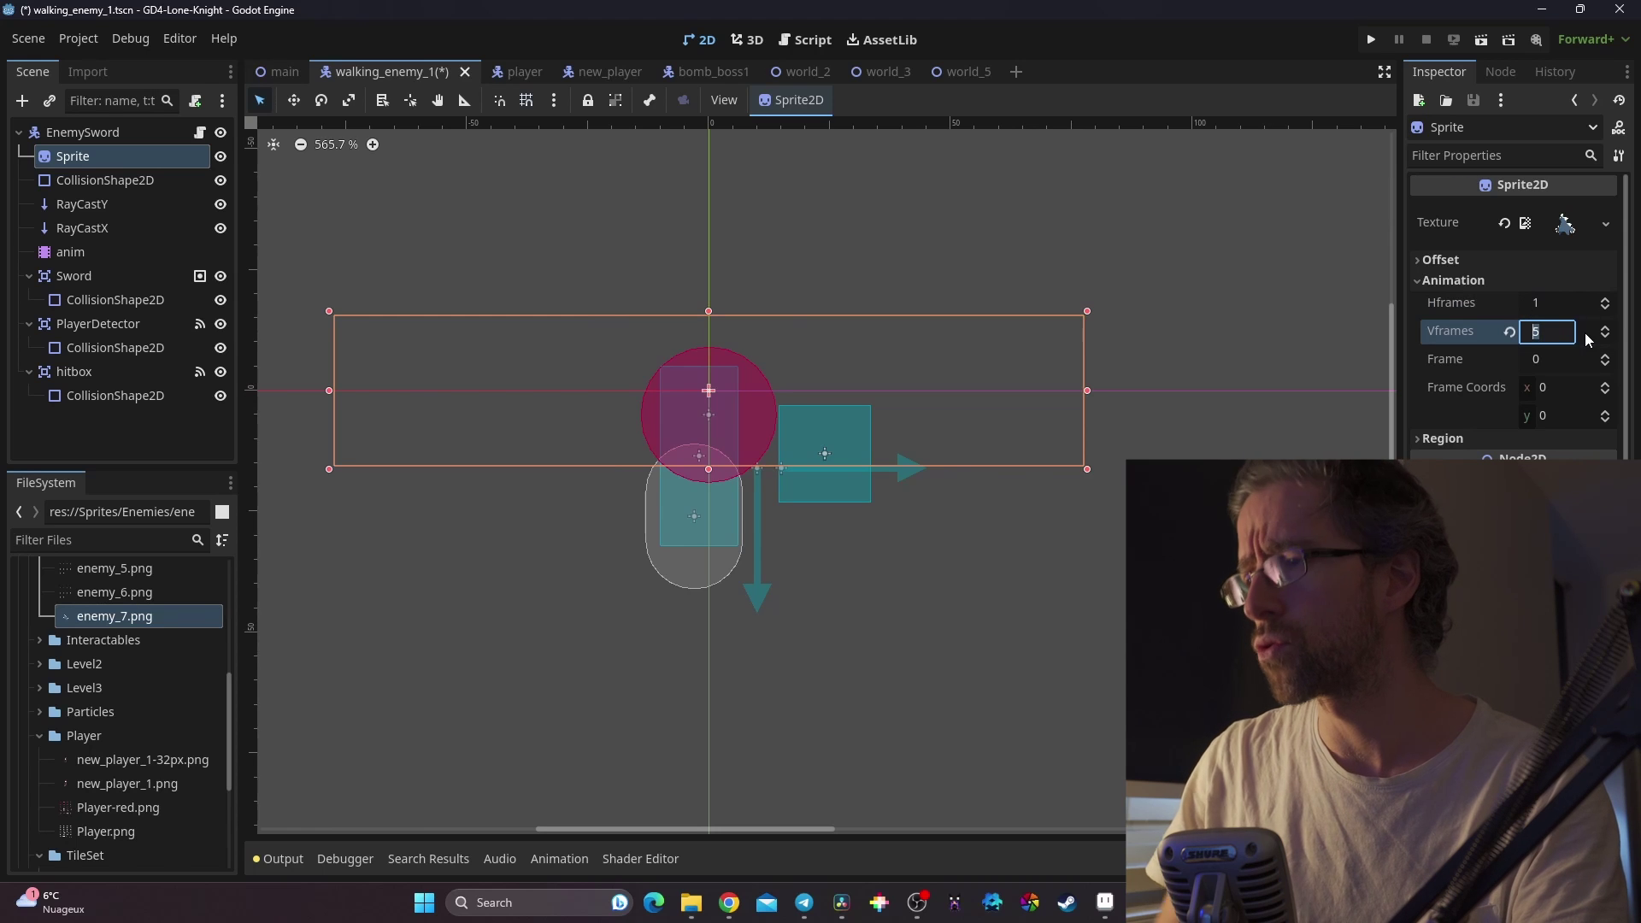
text(1)
key(Return)
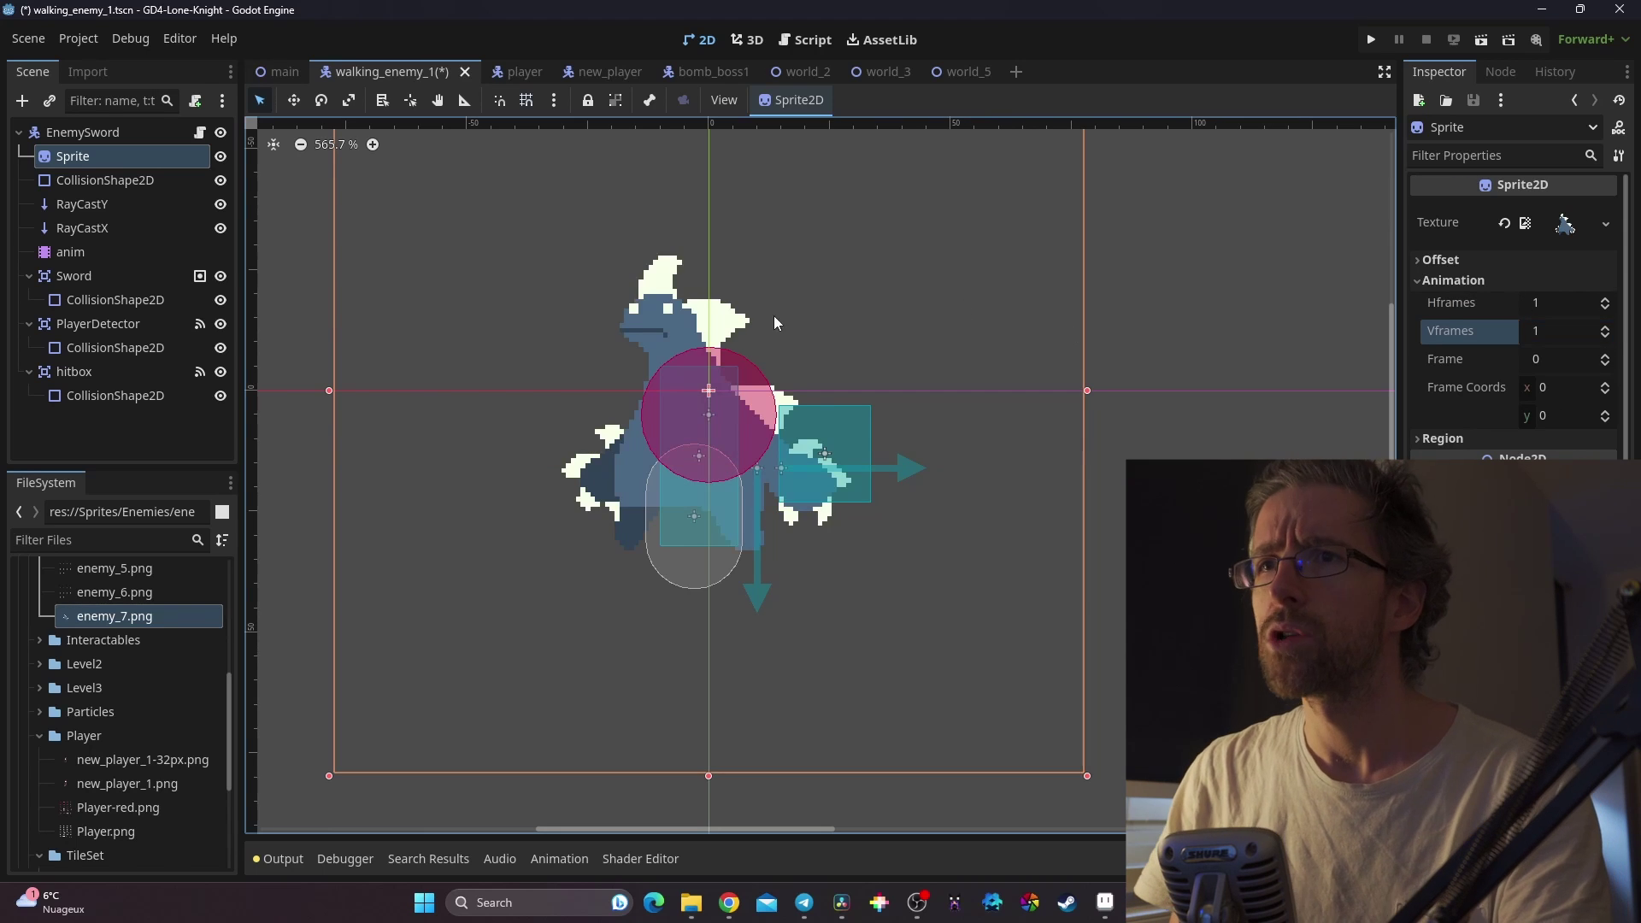
key(ctrl+s)
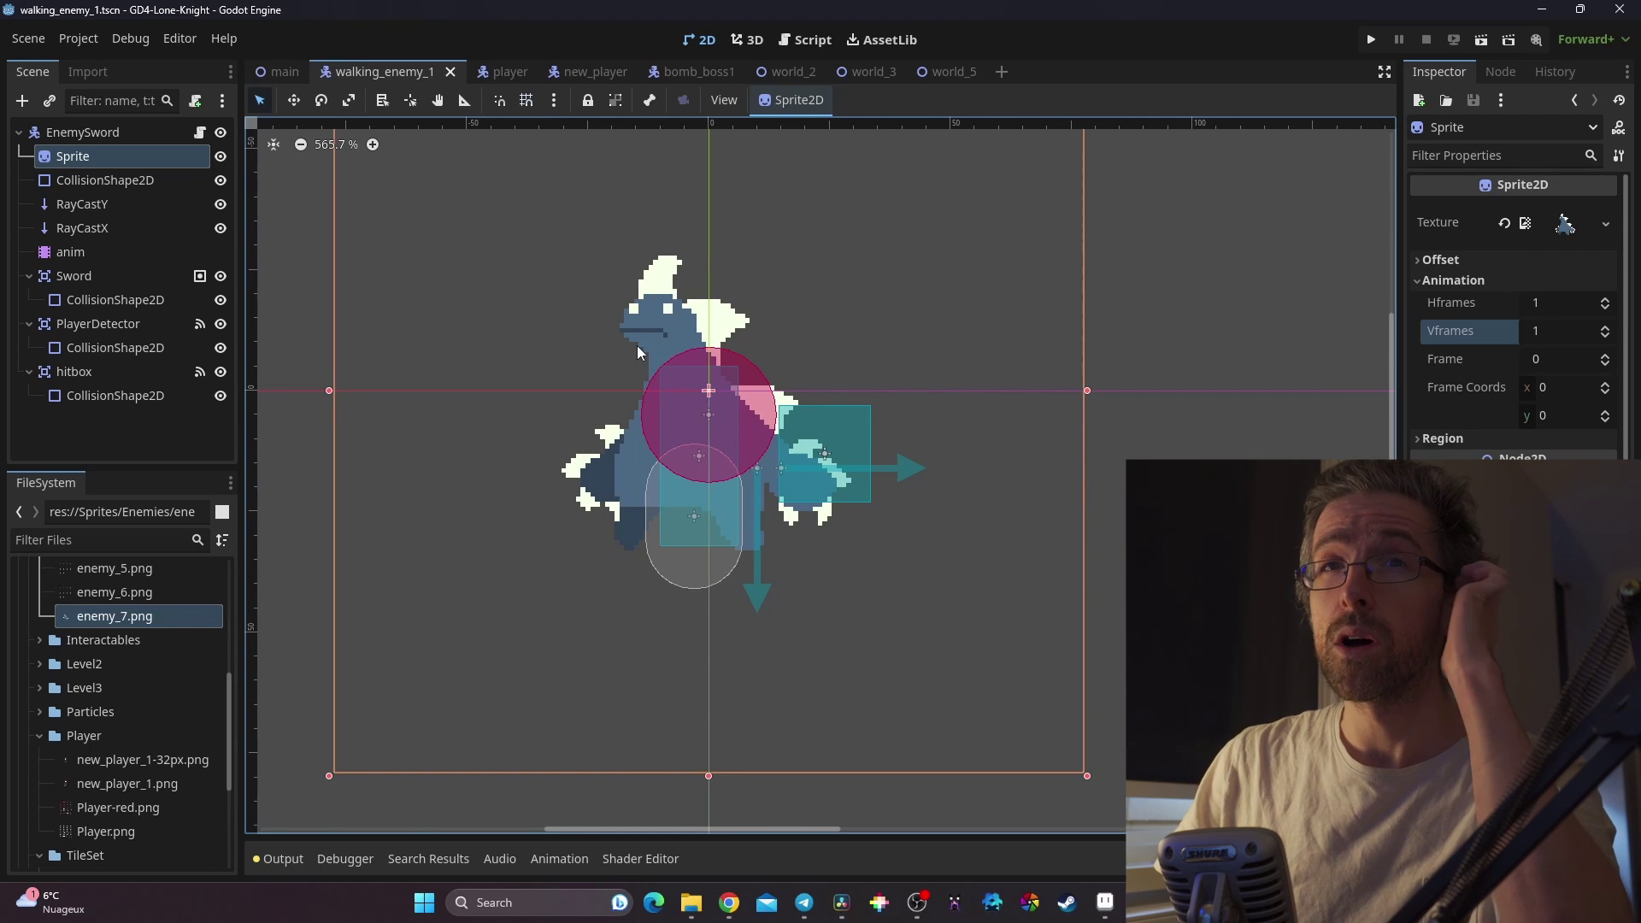
Go to the main scene and bring the level area around the single yellow tree into view
click(275, 72)
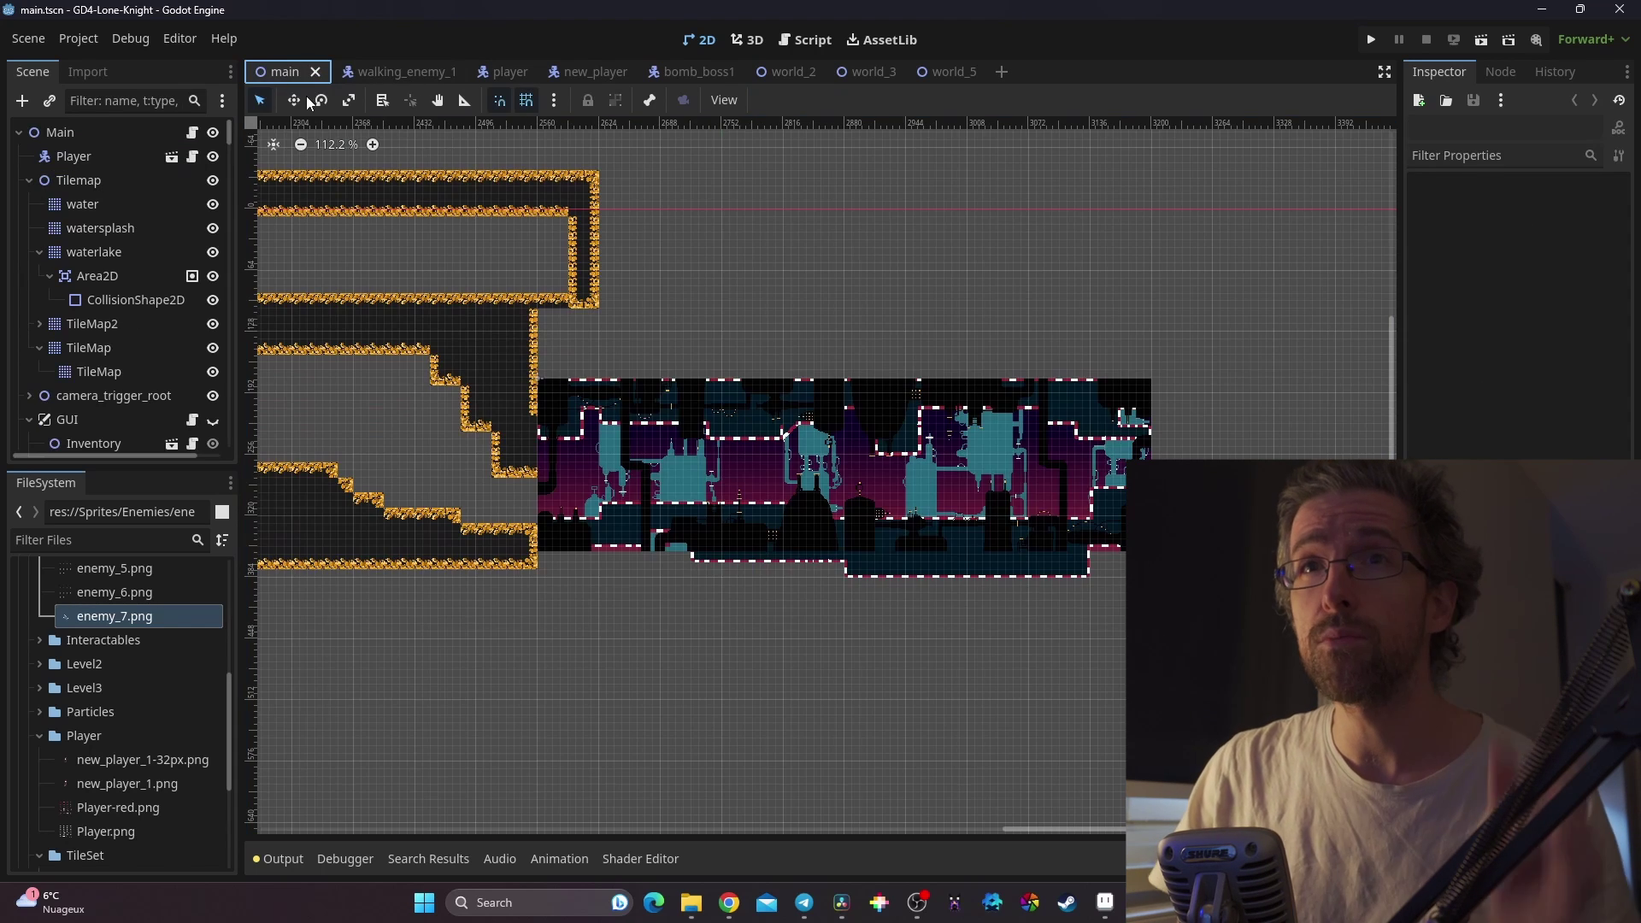
middle_drag(265, 376, 1100, 364)
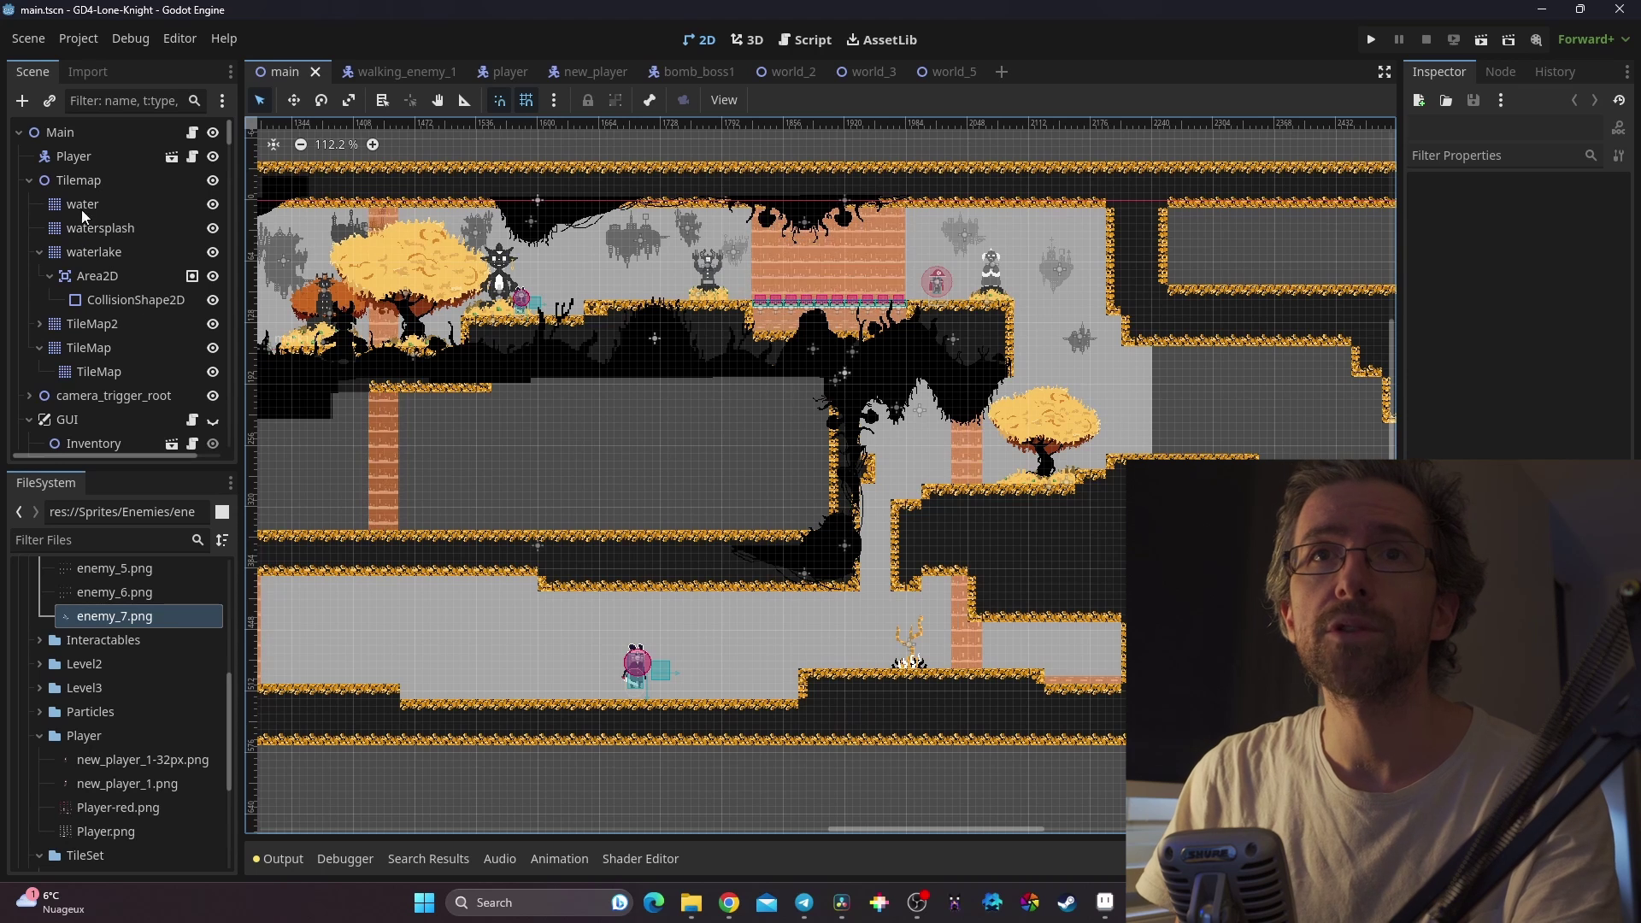
click(59, 131)
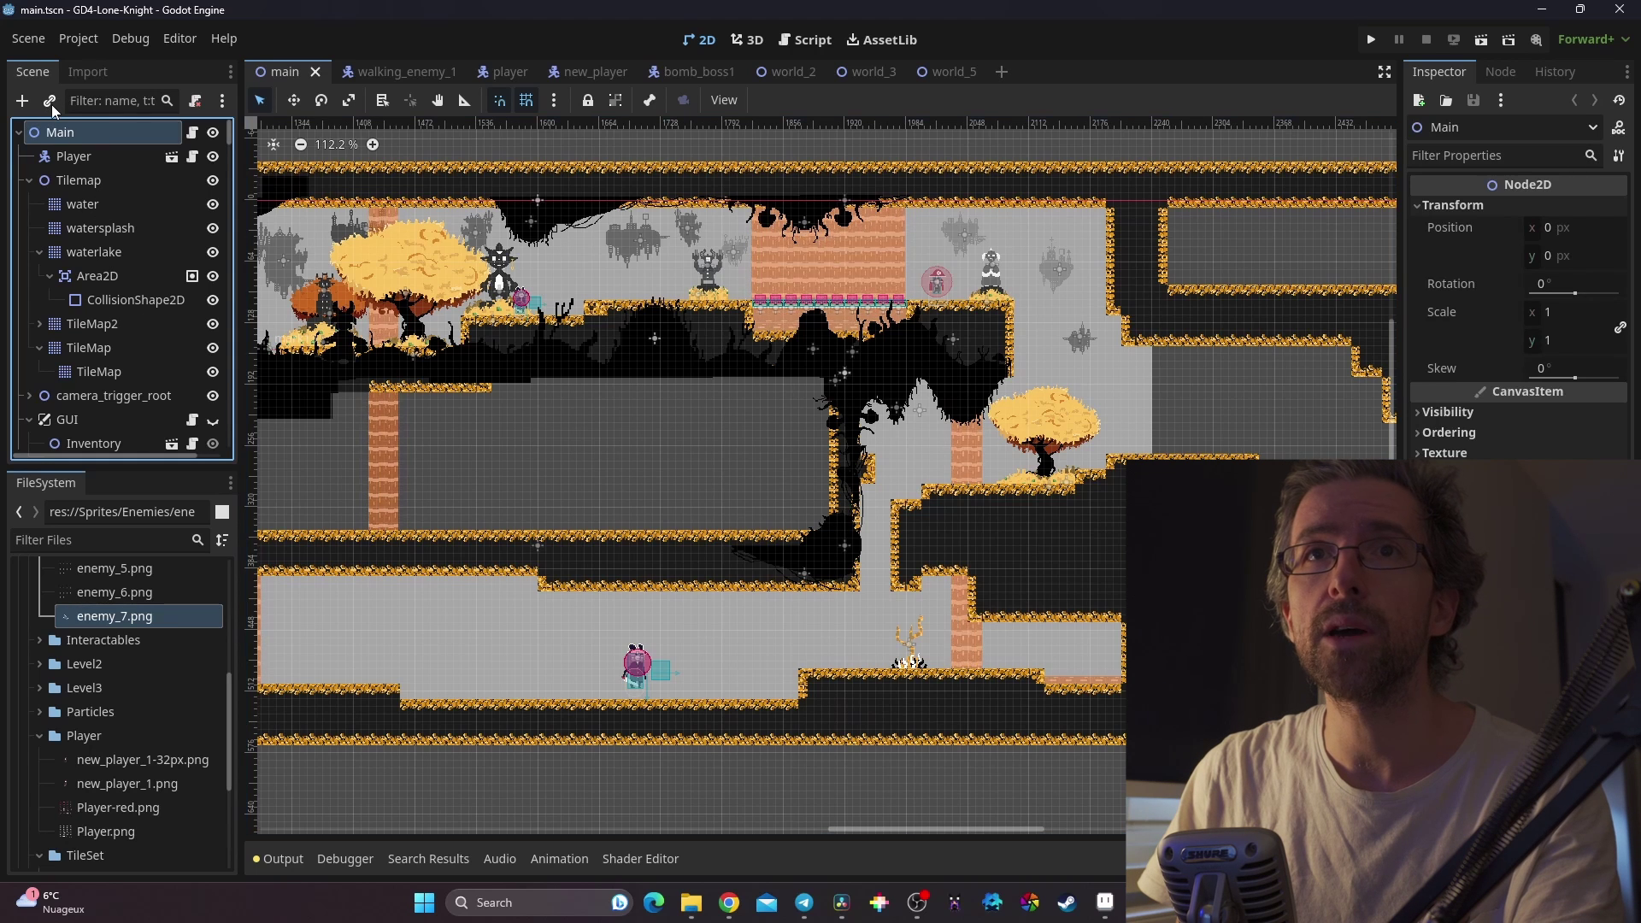
click(51, 105)
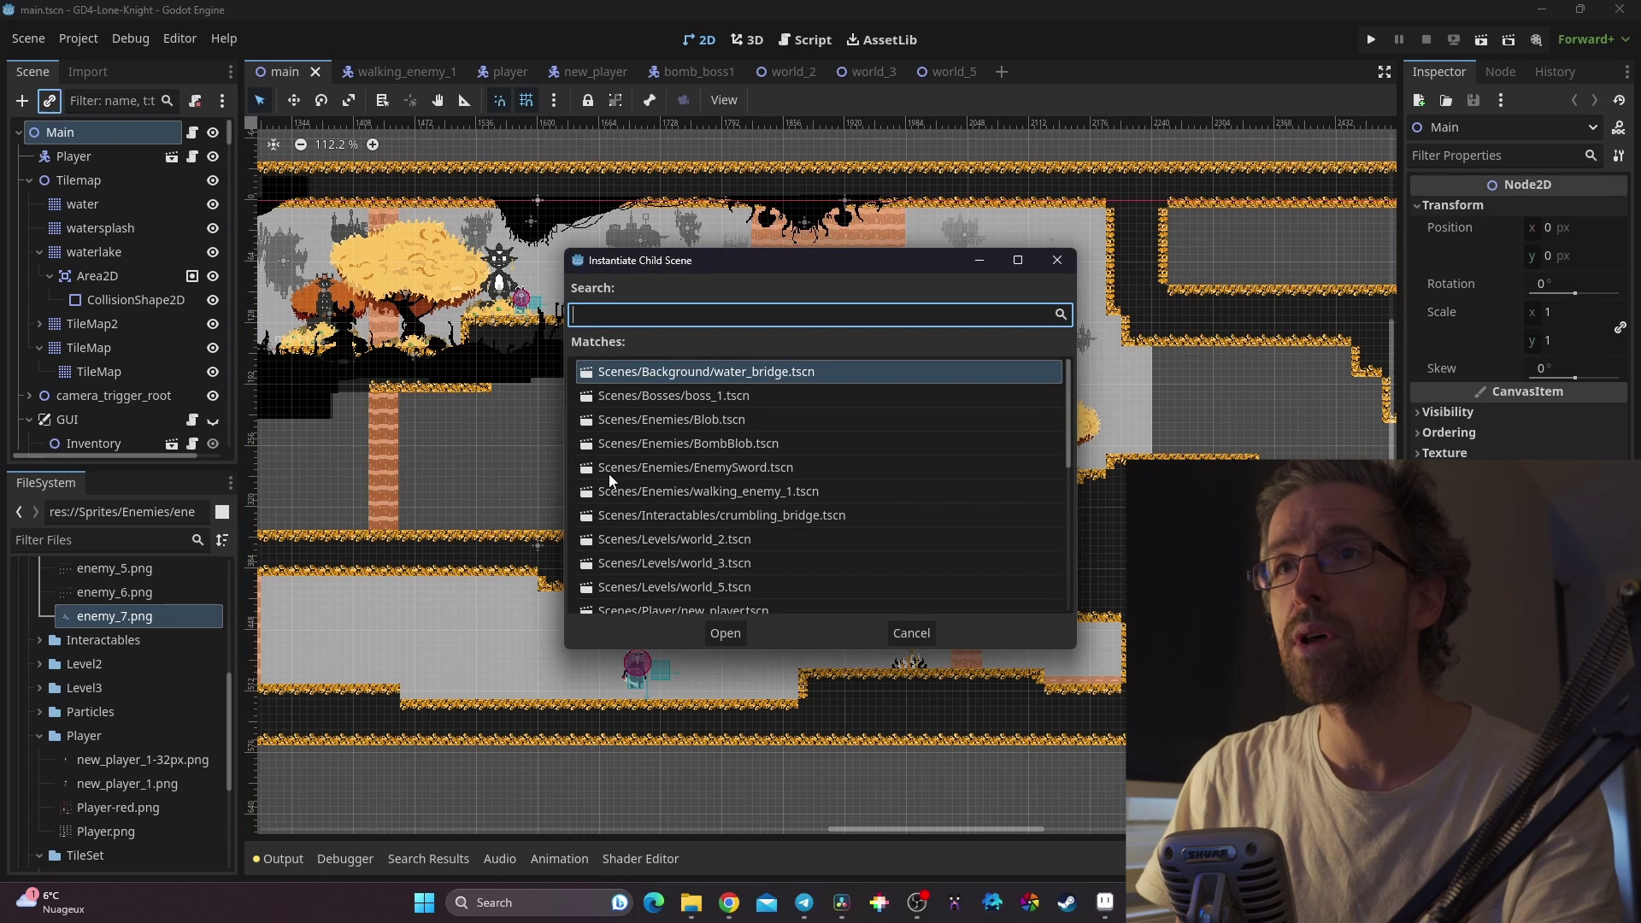
click(916, 632)
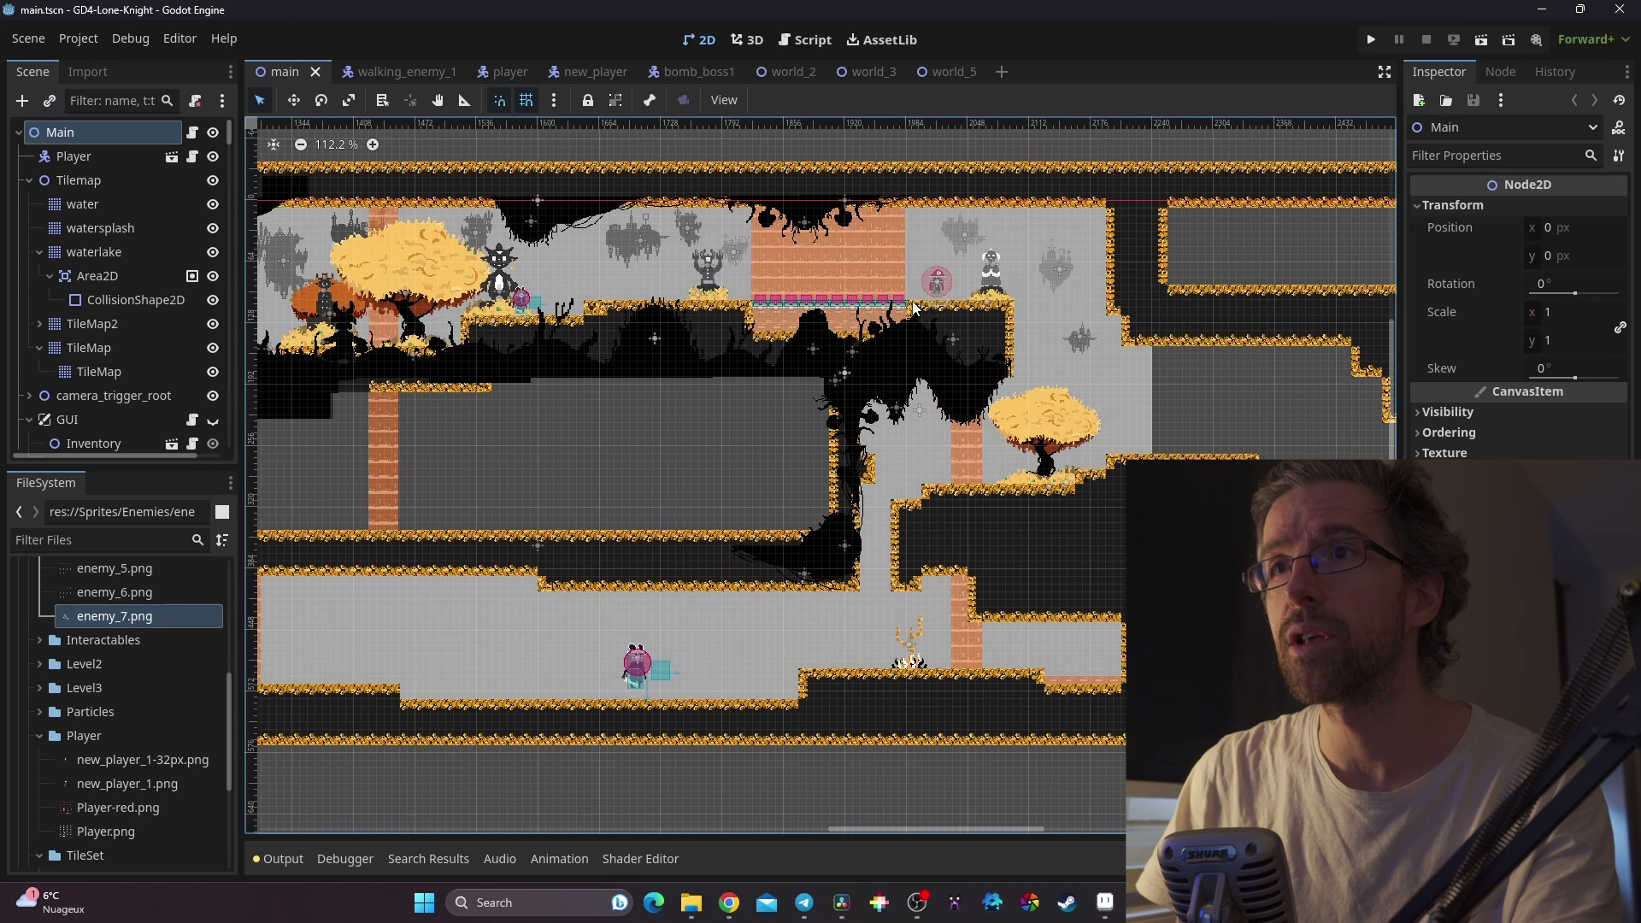
Instantiate walking_enemy_1.tscn as a child of the Level8 node and place it on the ground in front of the yellow tree
click(993, 421)
scroll(90, 388, up, 4)
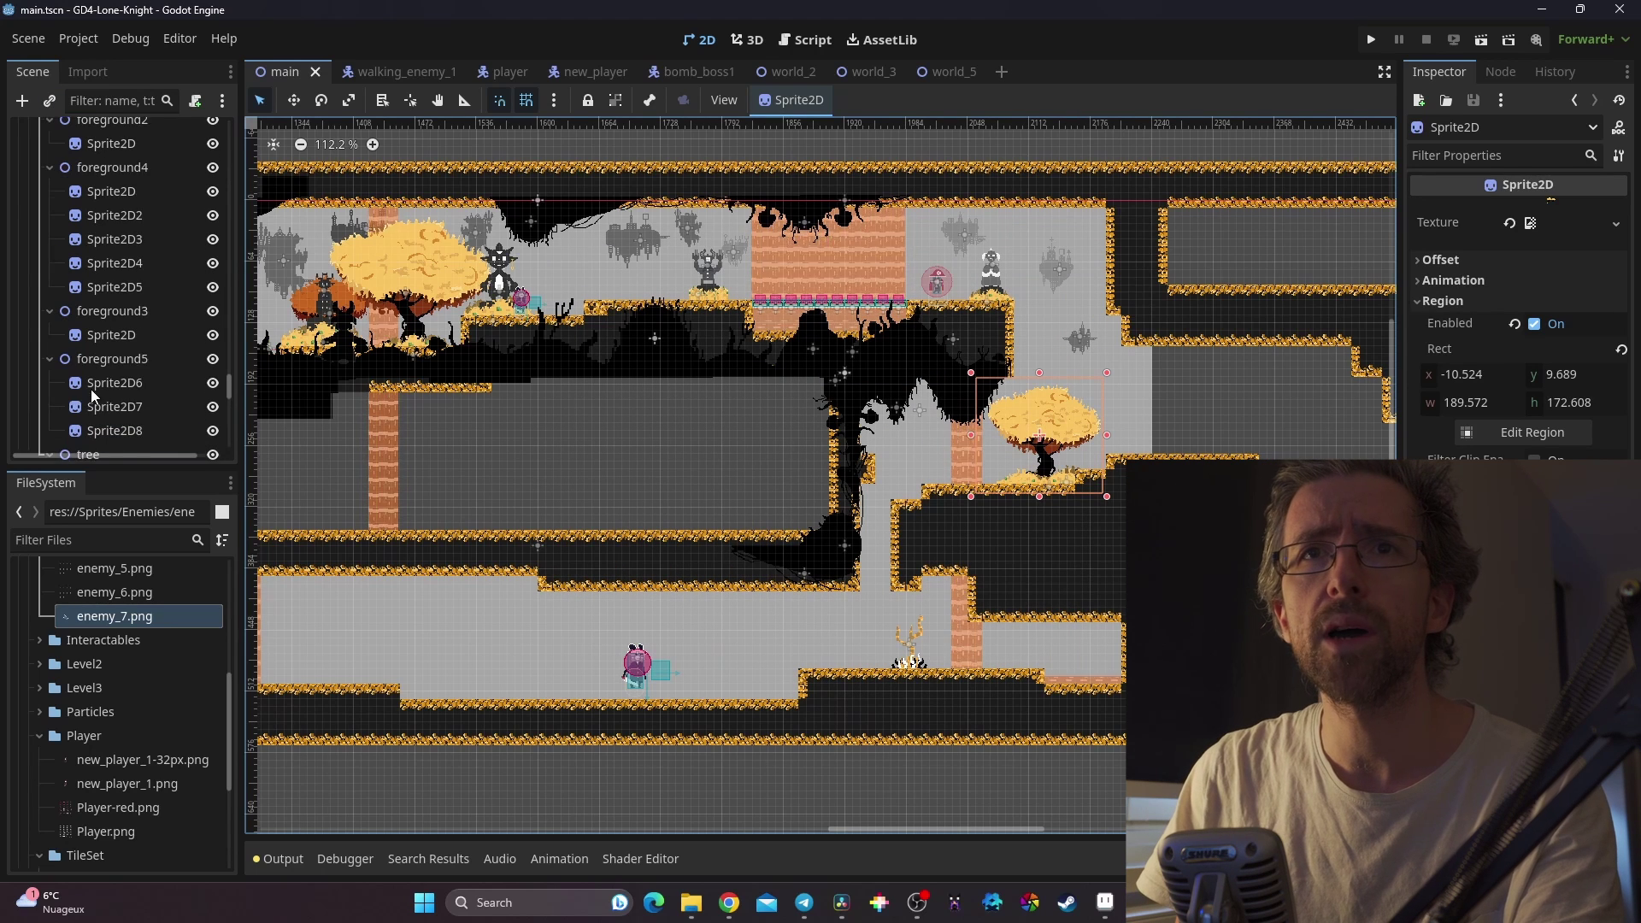
scroll(85, 367, up, 1)
click(93, 184)
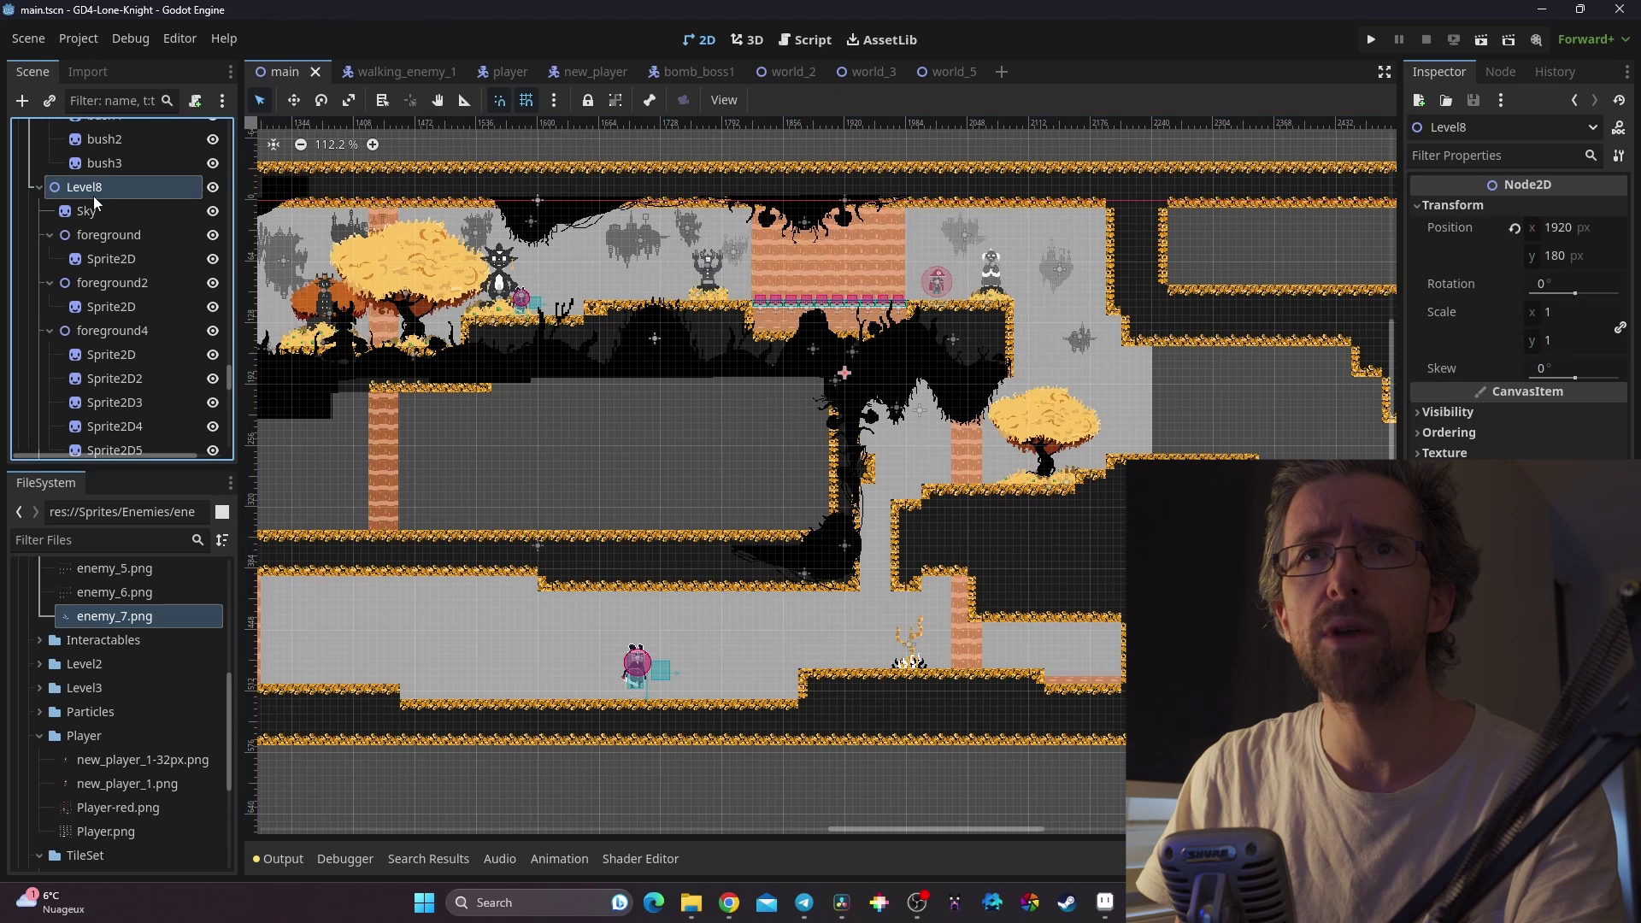
click(46, 102)
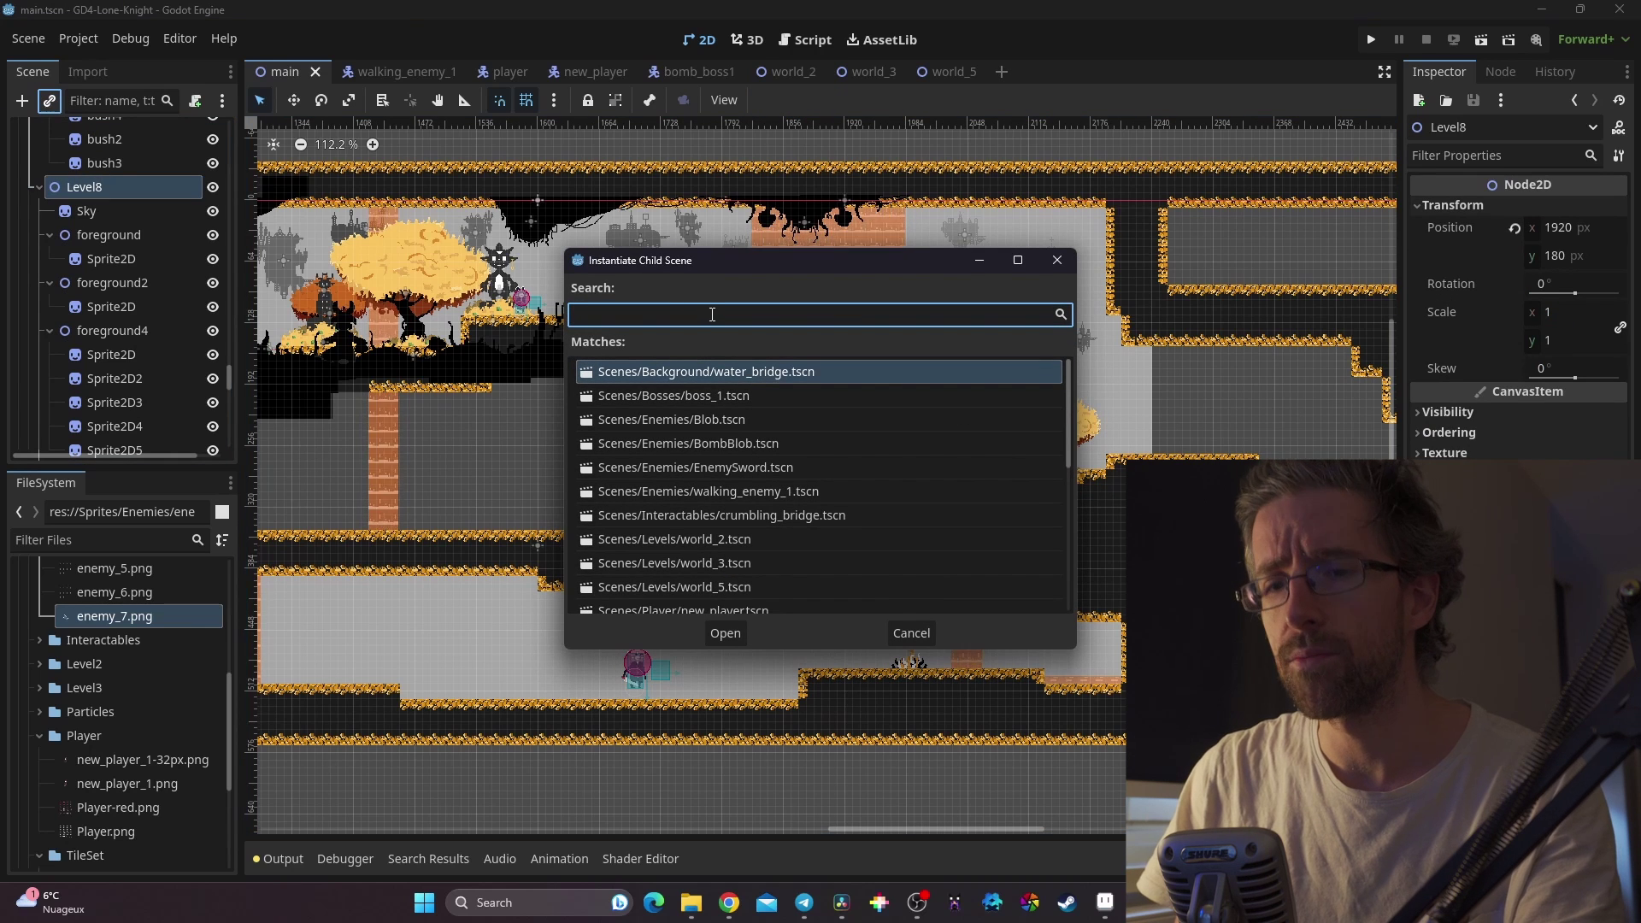
text(sword)
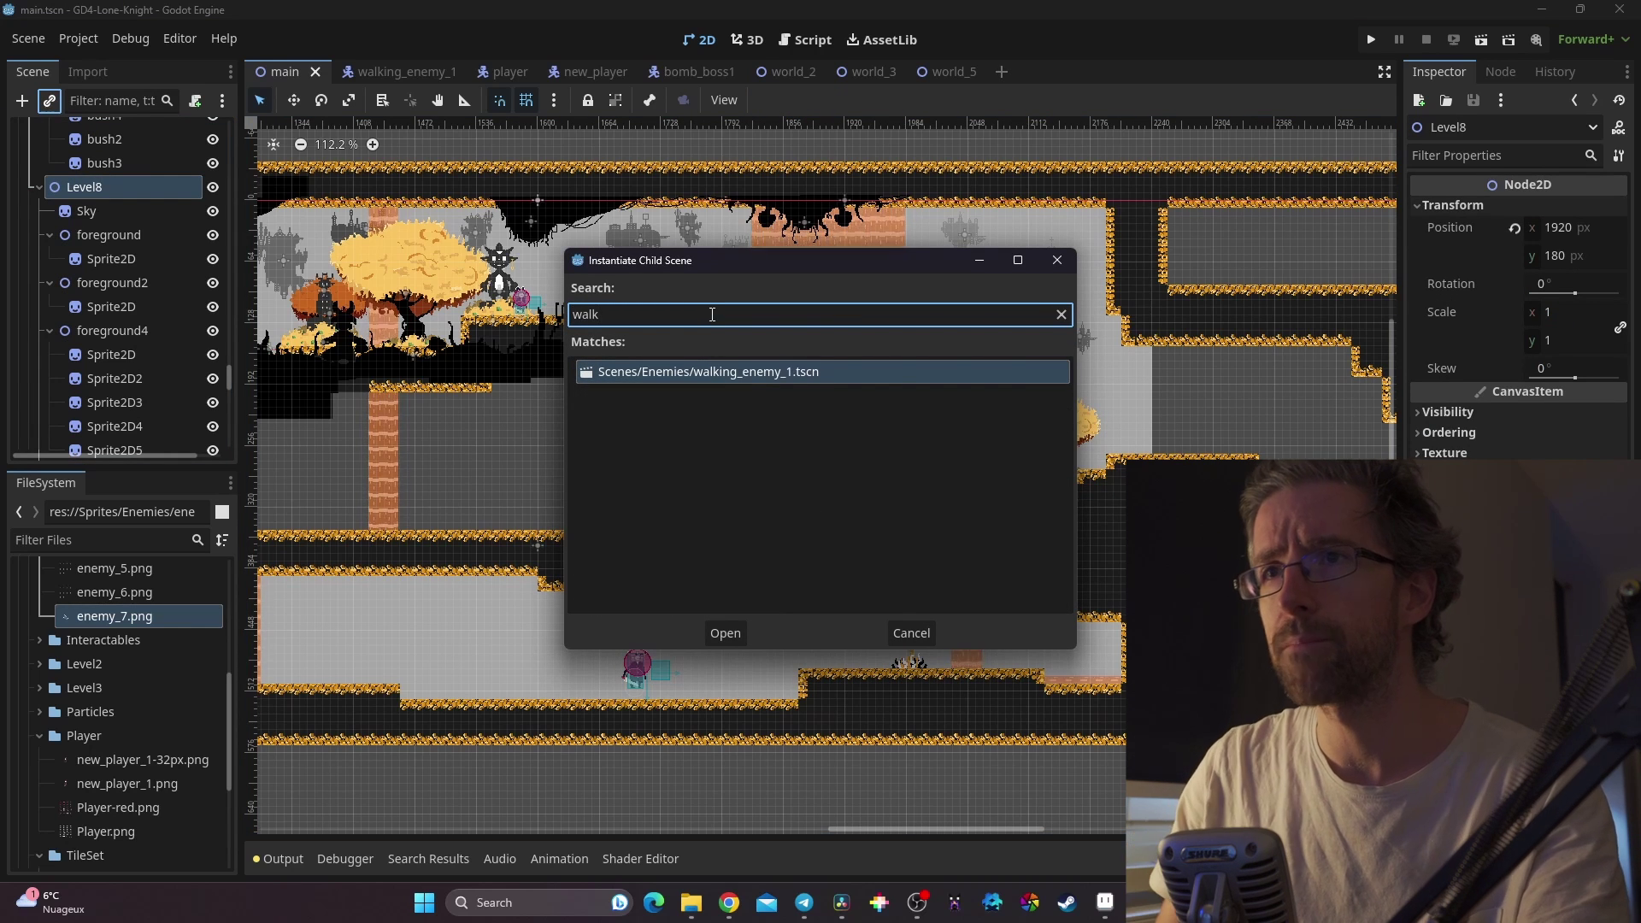
click(724, 632)
scroll(1051, 428, up, 4)
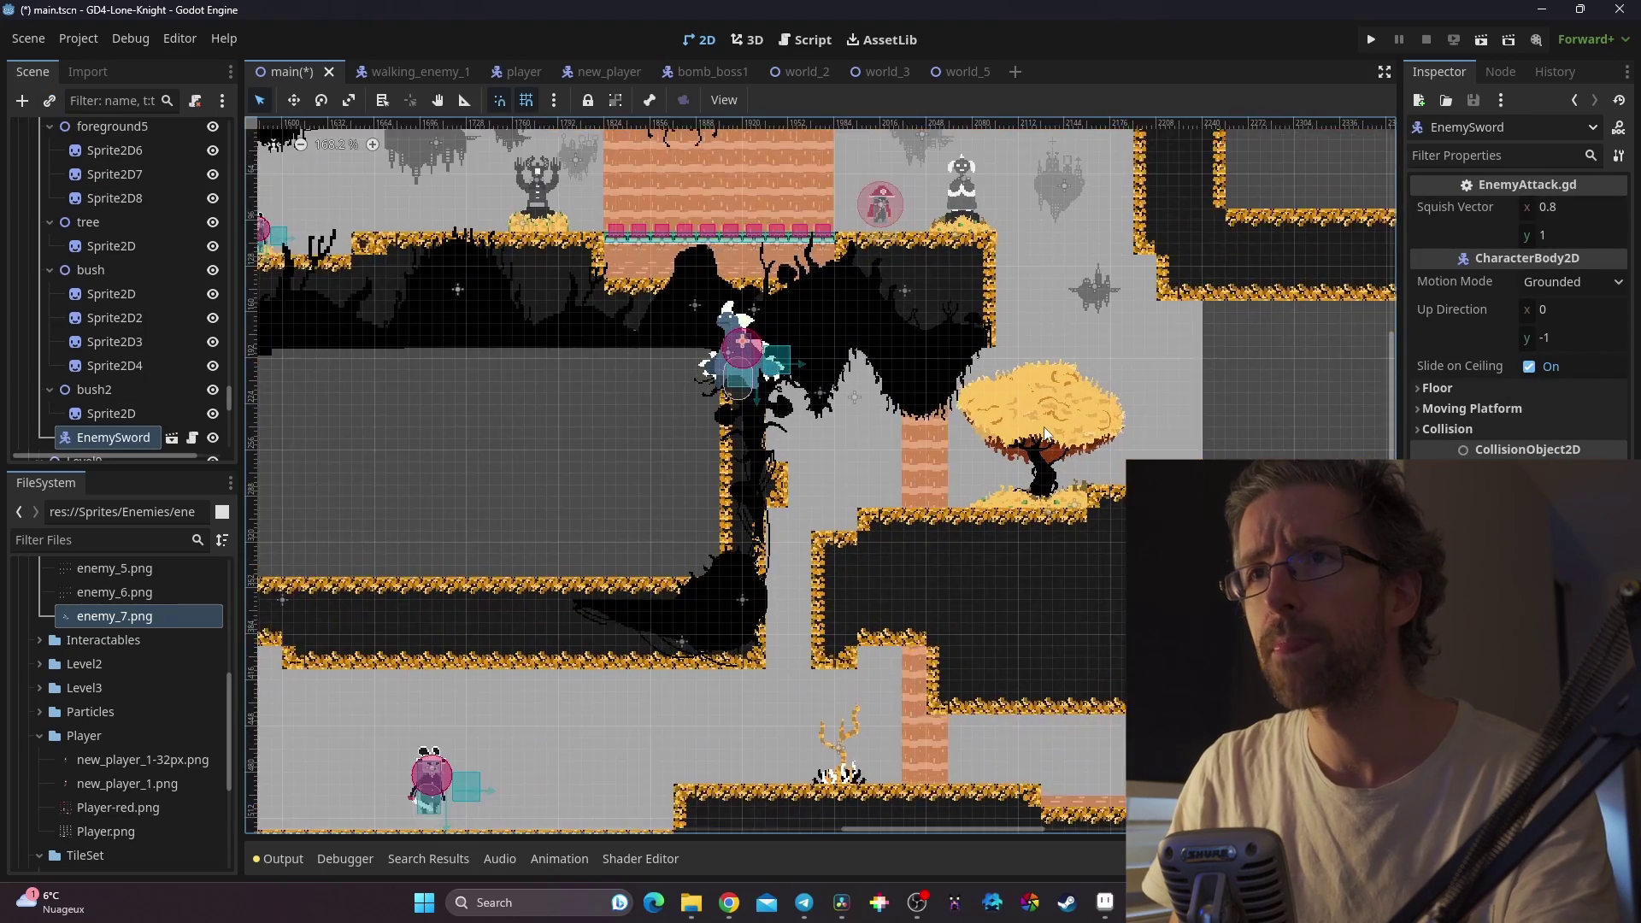
drag(713, 376, 1000, 510)
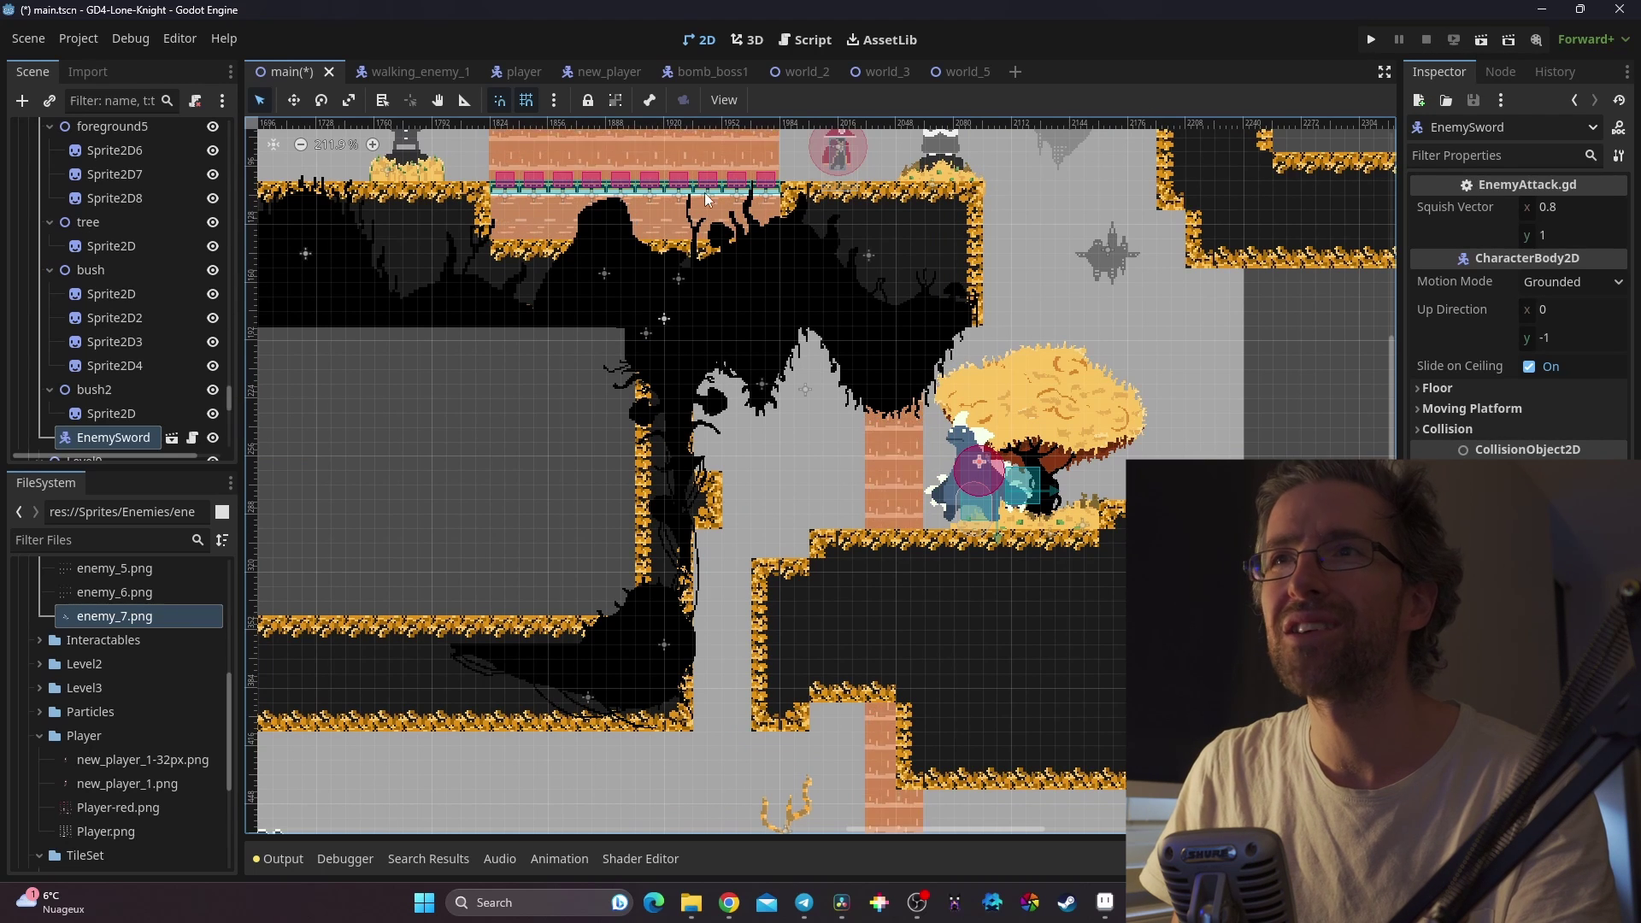
Move the Player node to just right of the yellow tree near the enemy, and test-run the current scene
click(275, 404)
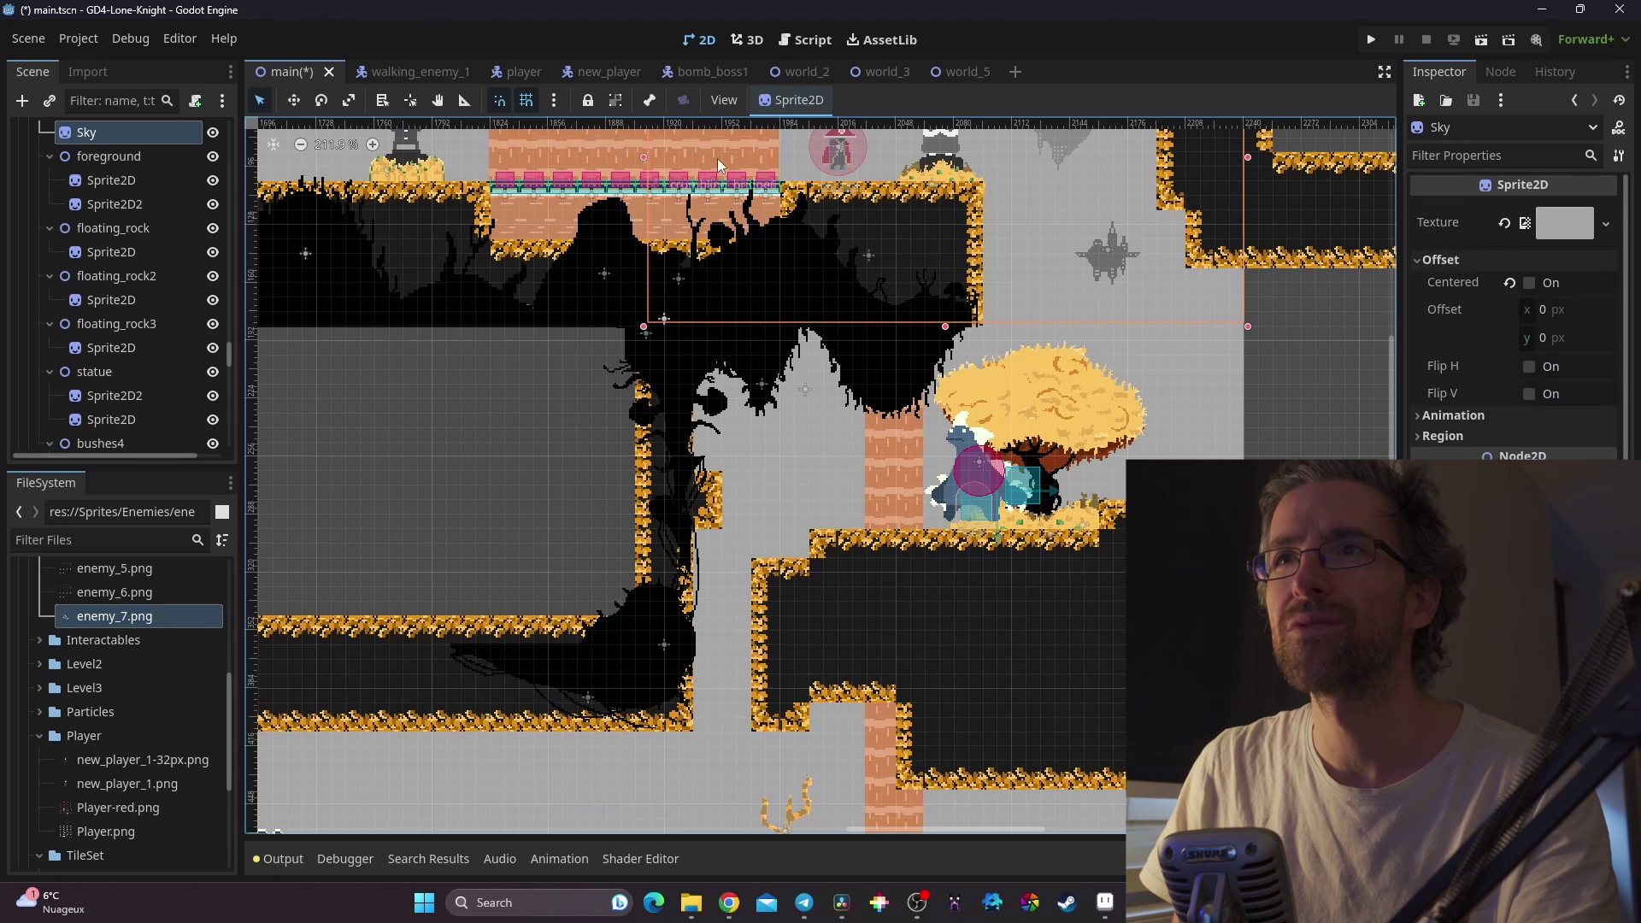
scroll(151, 206, up, 10)
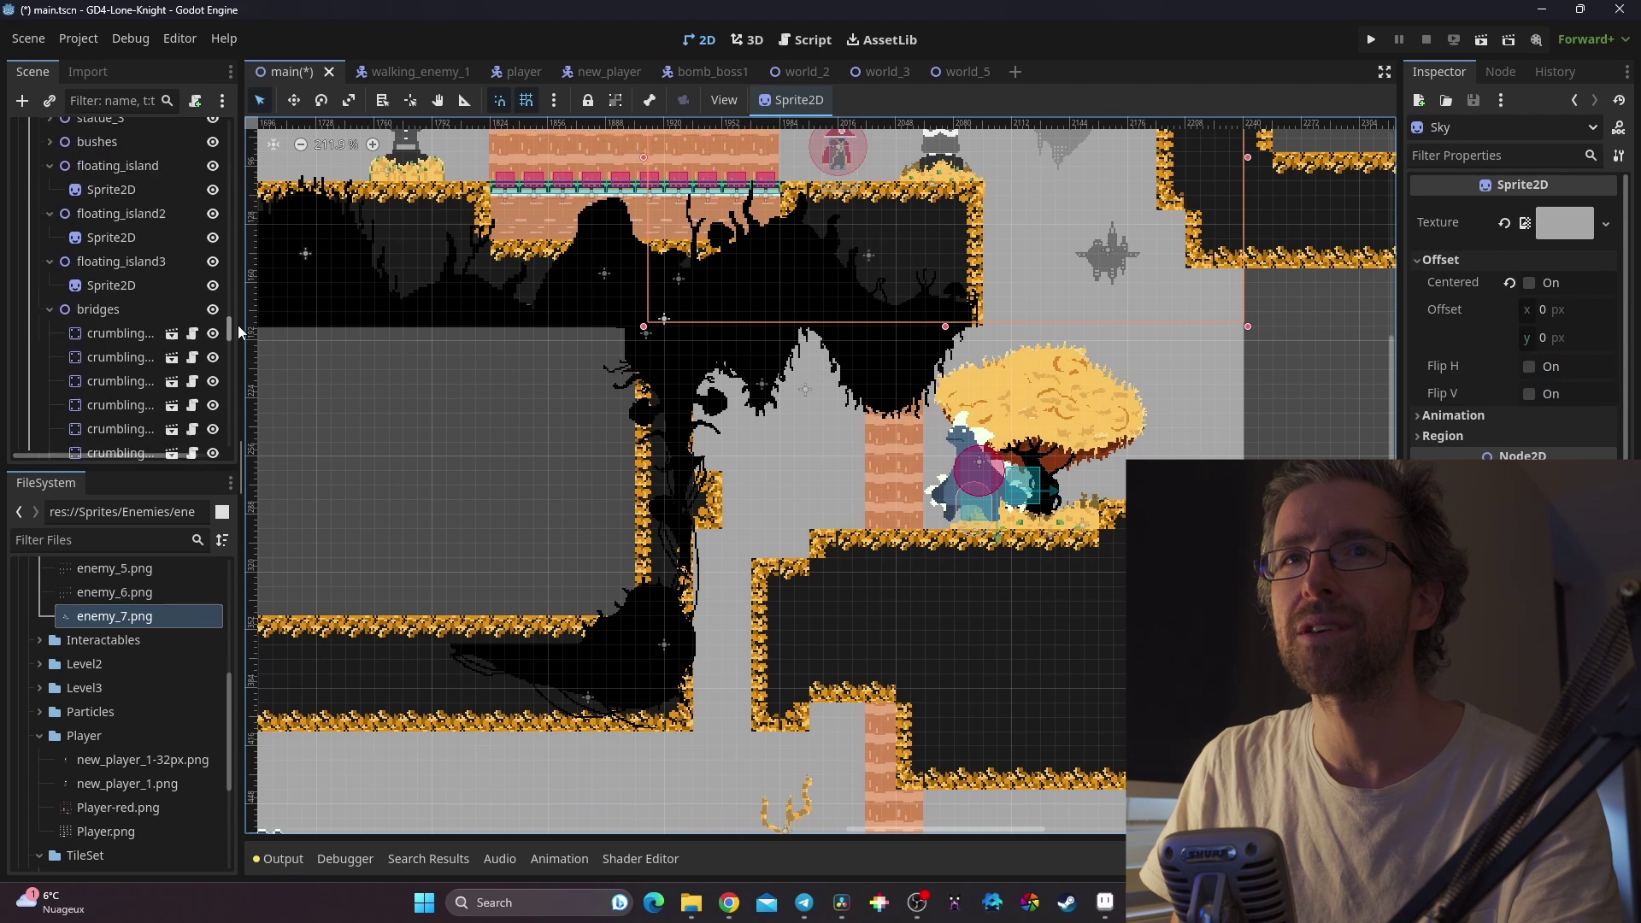
drag(229, 296, 229, 122)
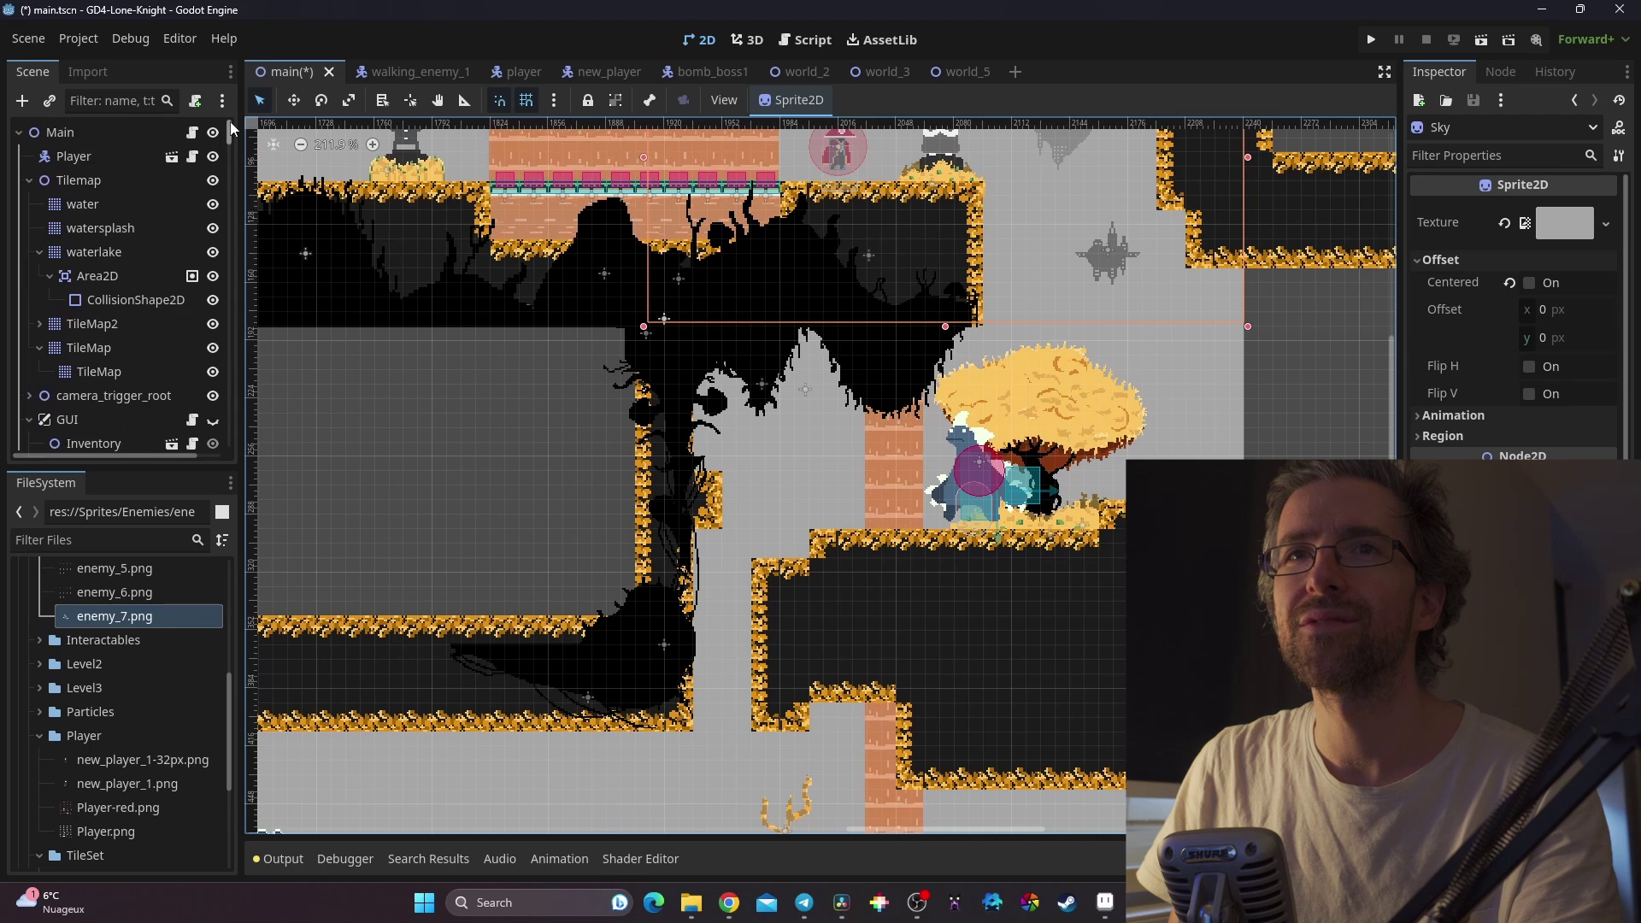
click(106, 155)
click(294, 100)
drag(909, 203, 1207, 497)
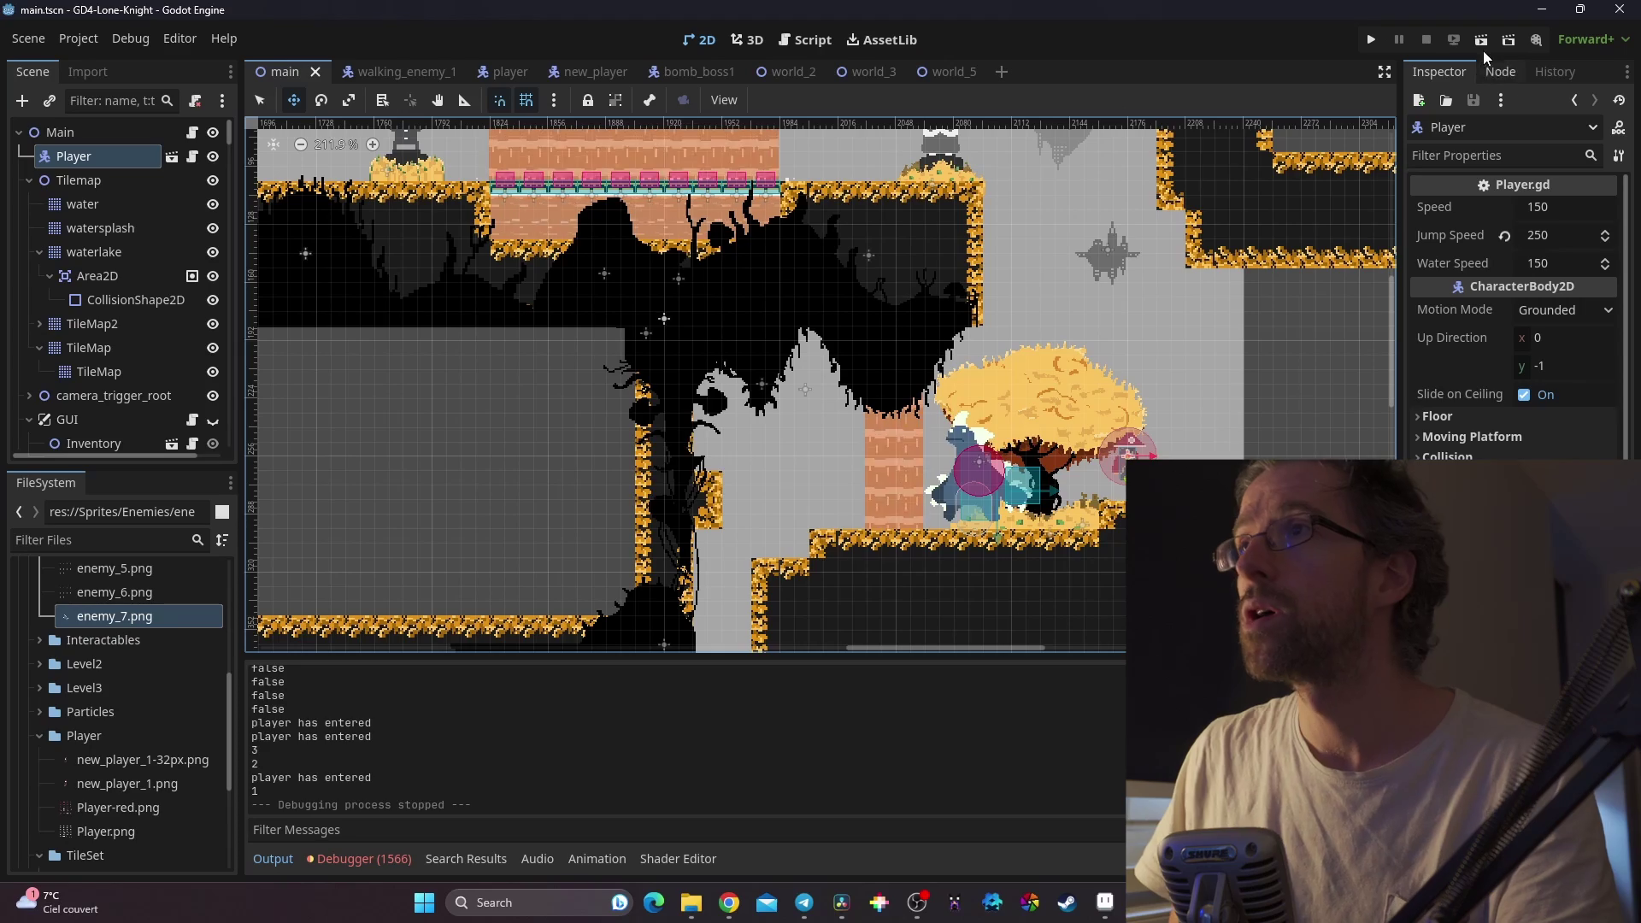
click(1483, 49)
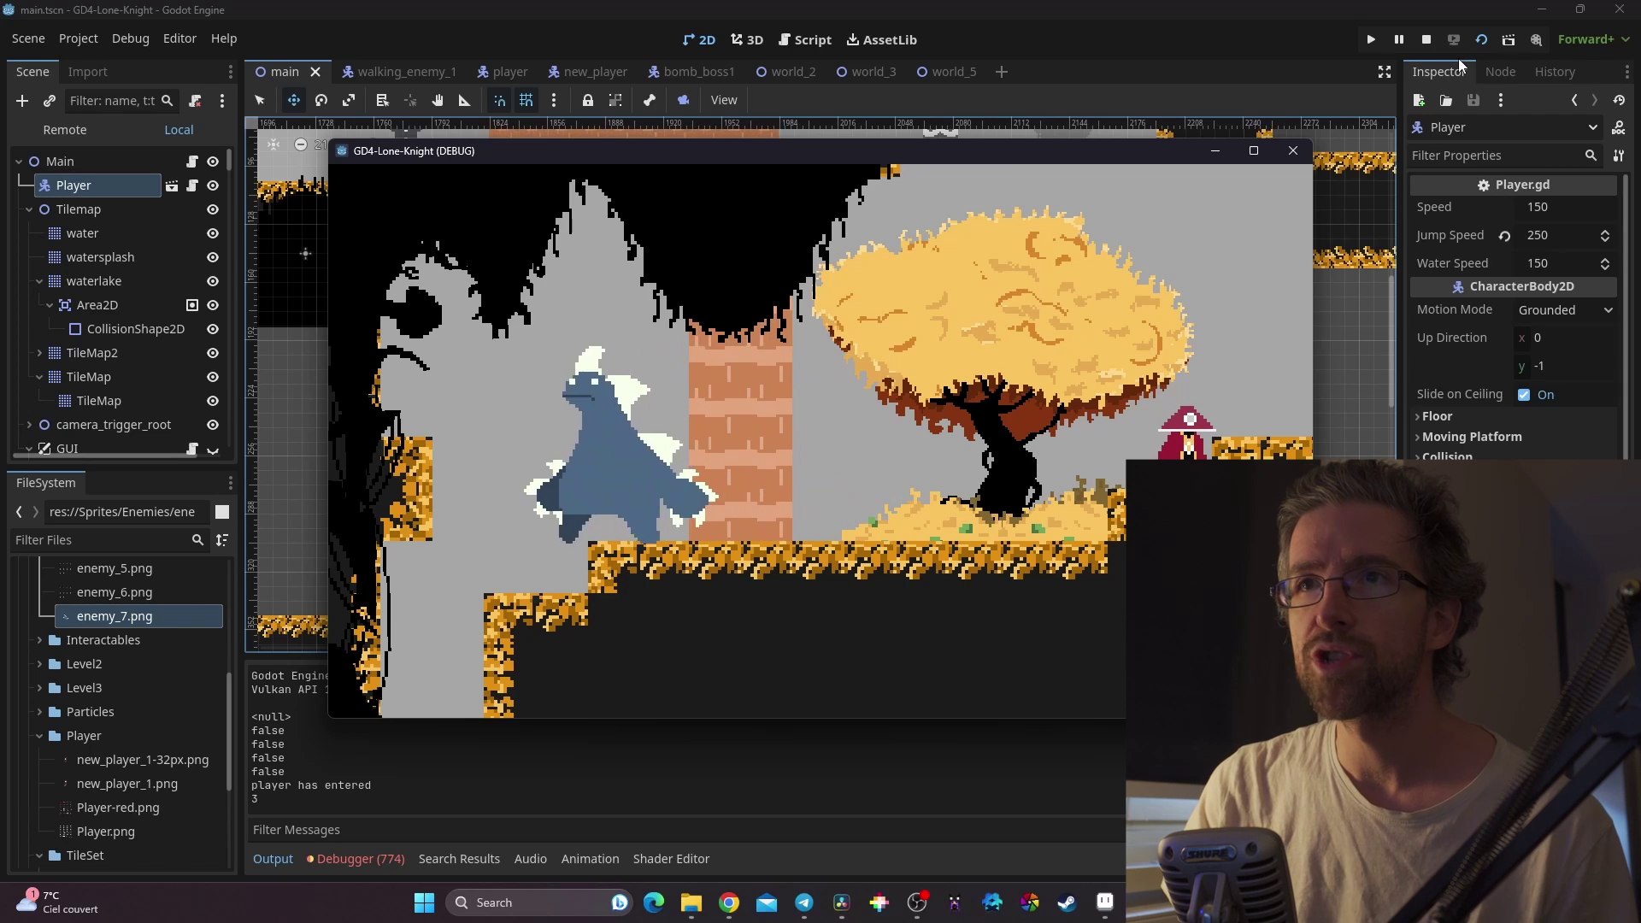
key(F8)
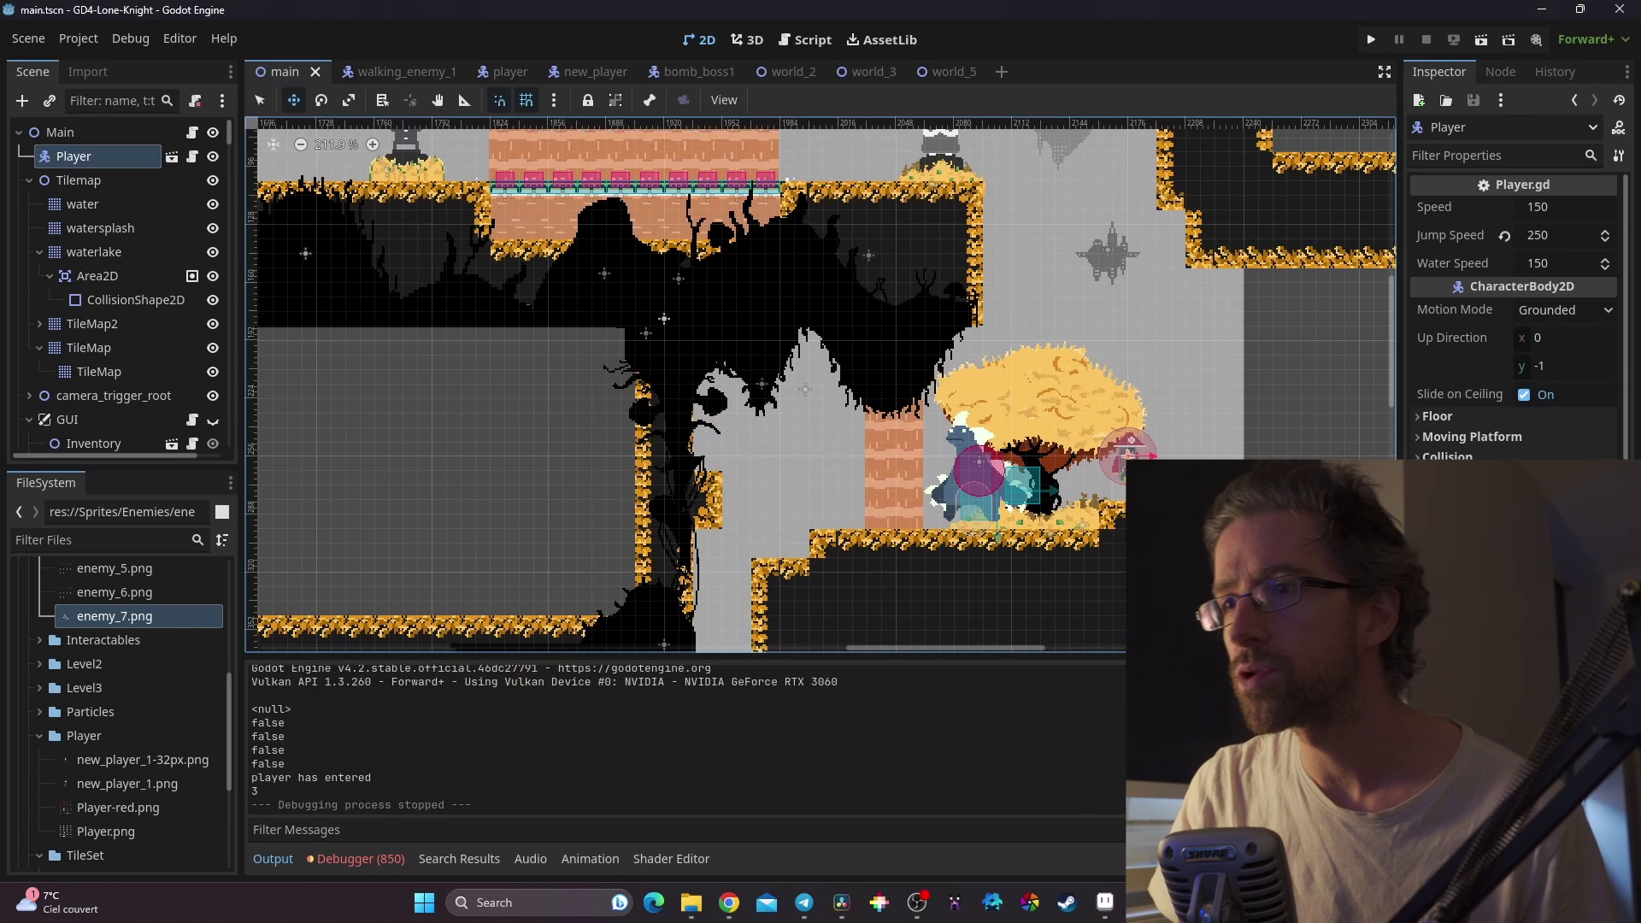
Switch to Aseprite, flip the large enemy horizontally so it faces right, and save enemy_7.png
key(alt+Tab)
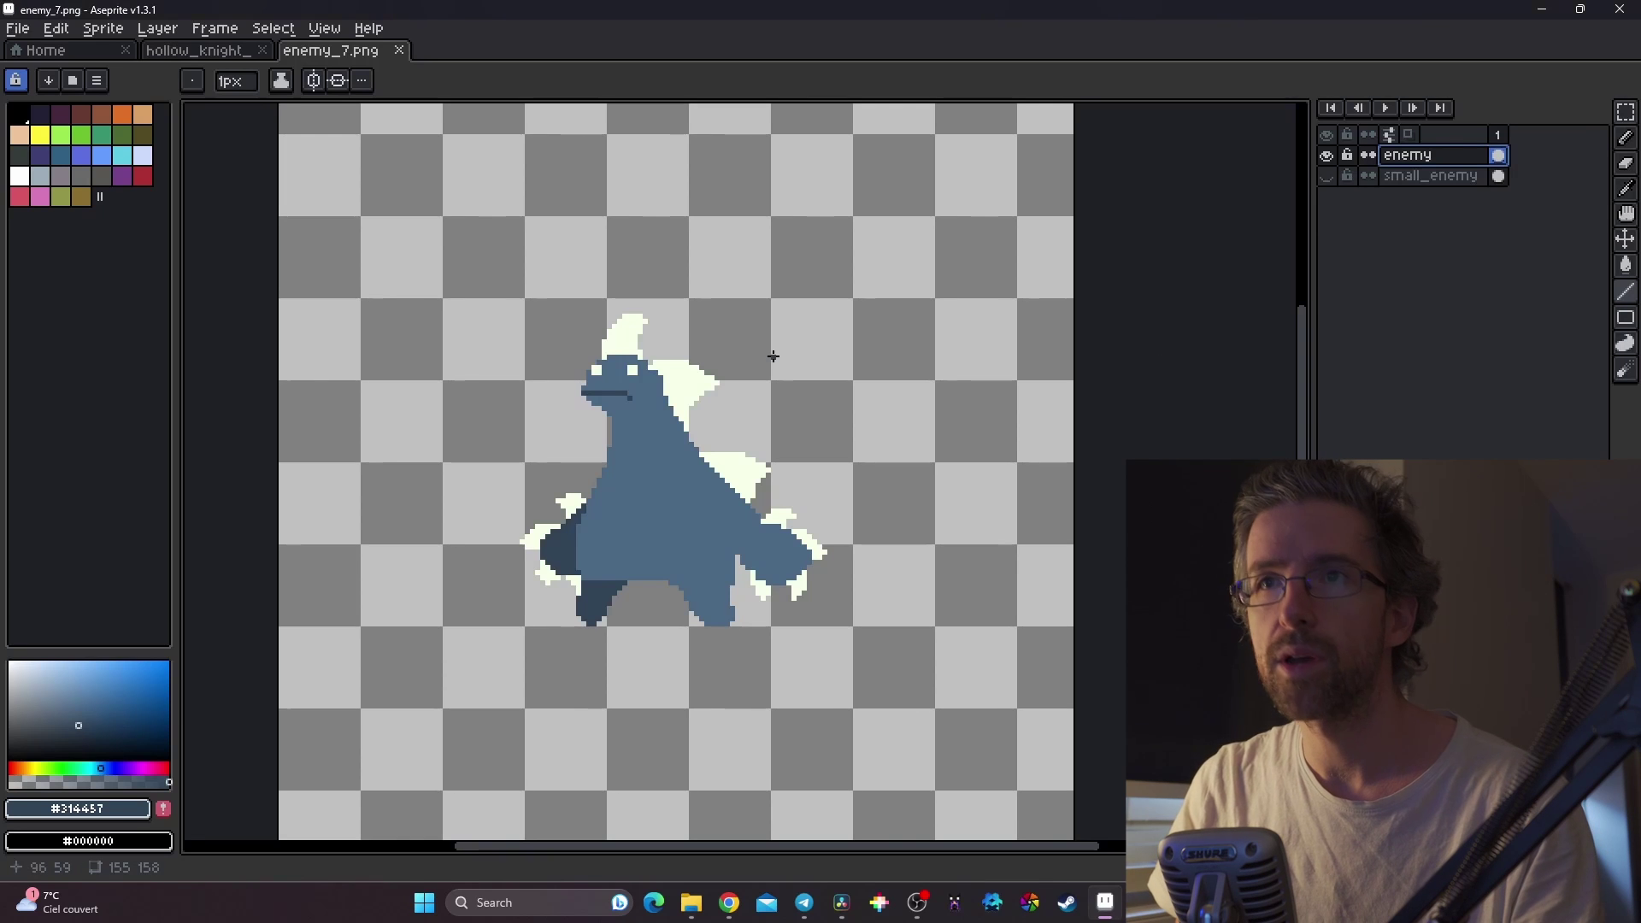
key(shift+h)
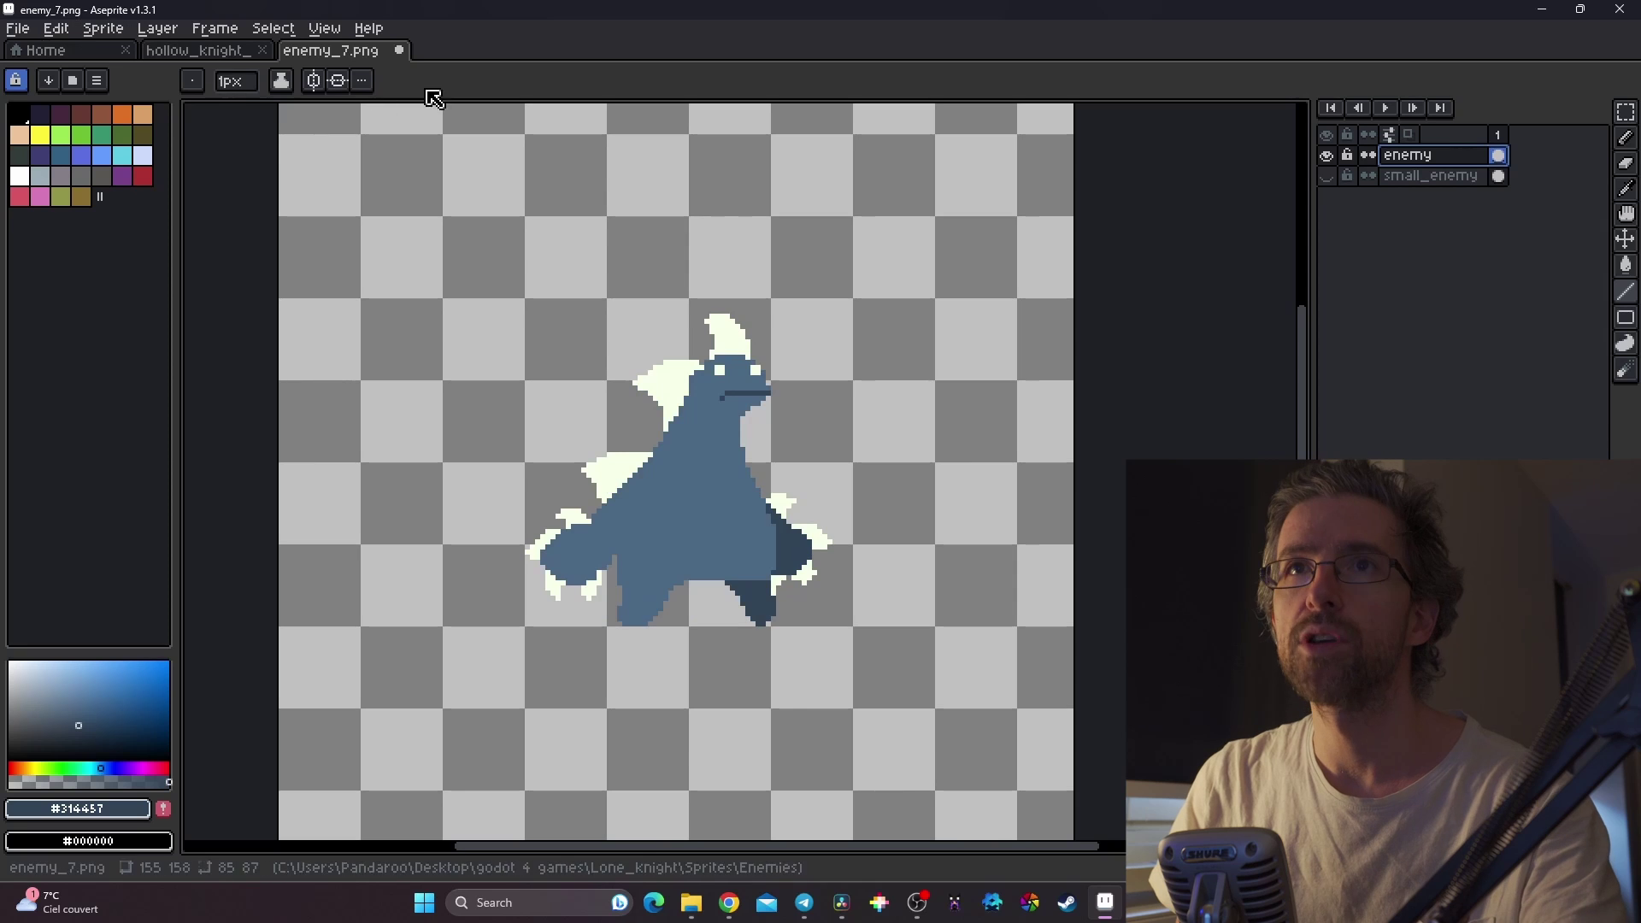
key(ctrl+s)
click(764, 545)
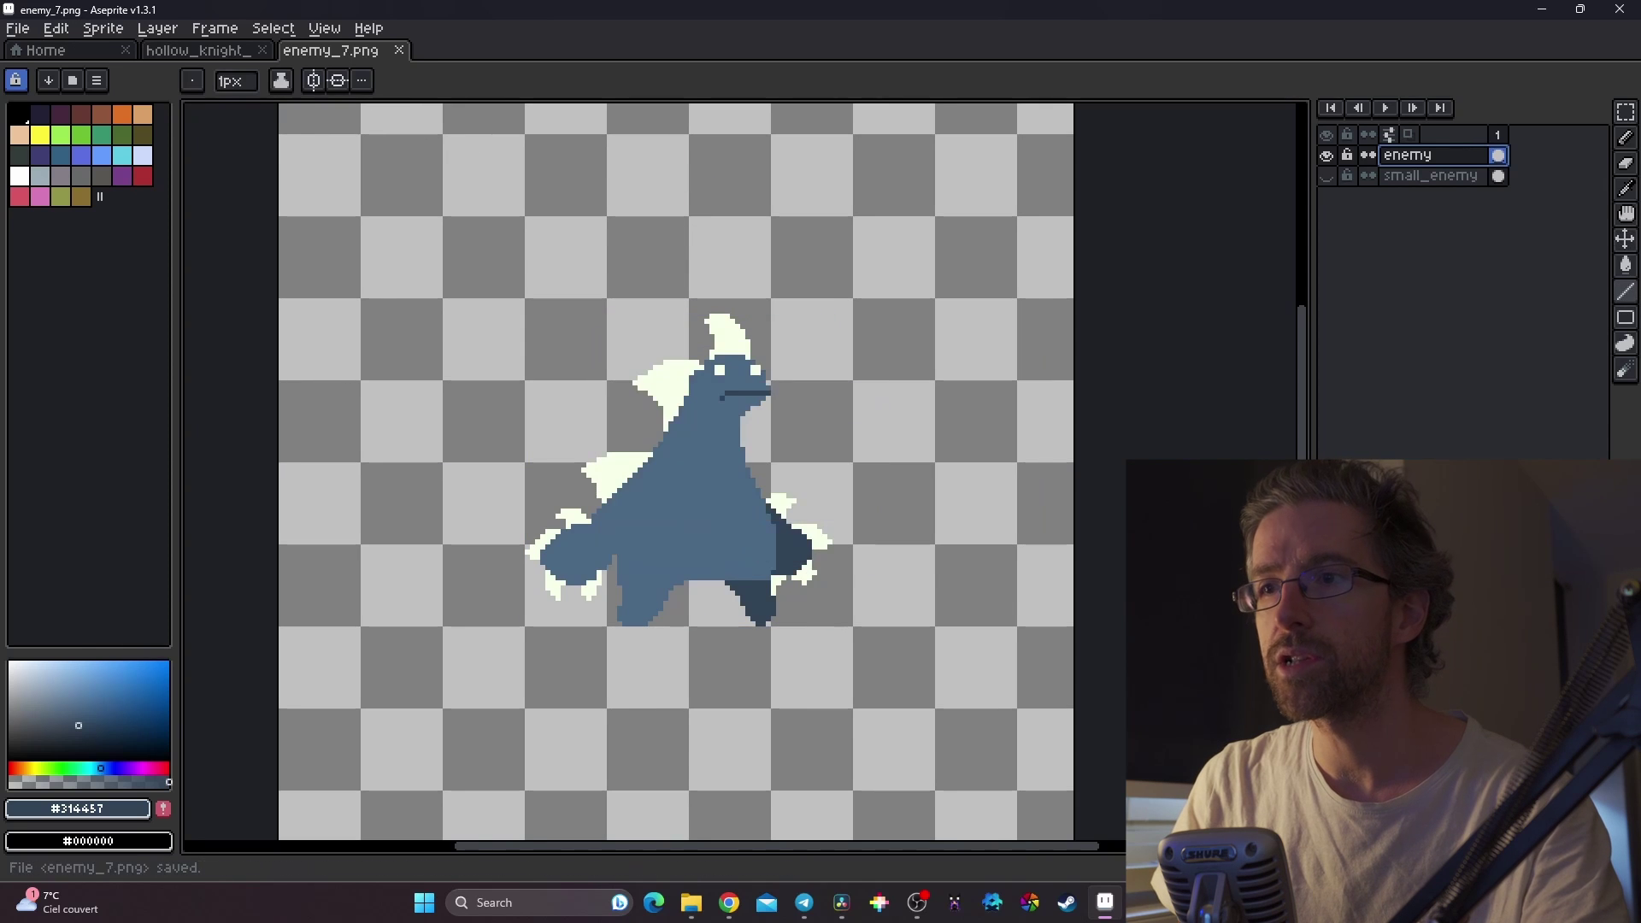
Switch to Godot and run the current scene, walking the player left past the enemy to check its facing direction
key(alt+Tab)
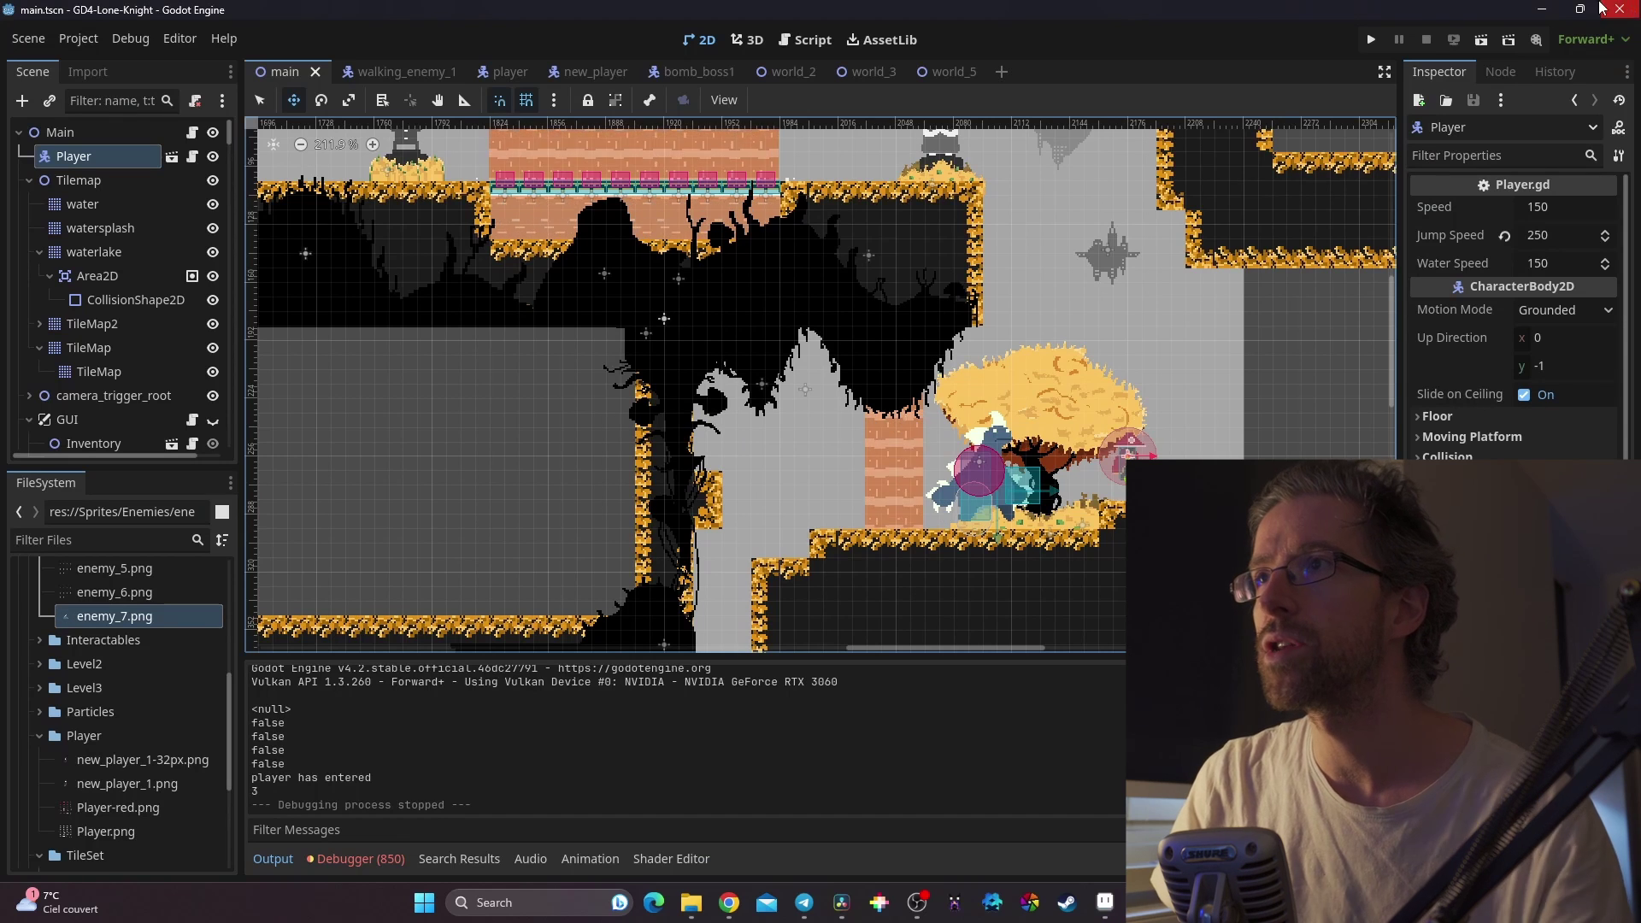
click(1483, 41)
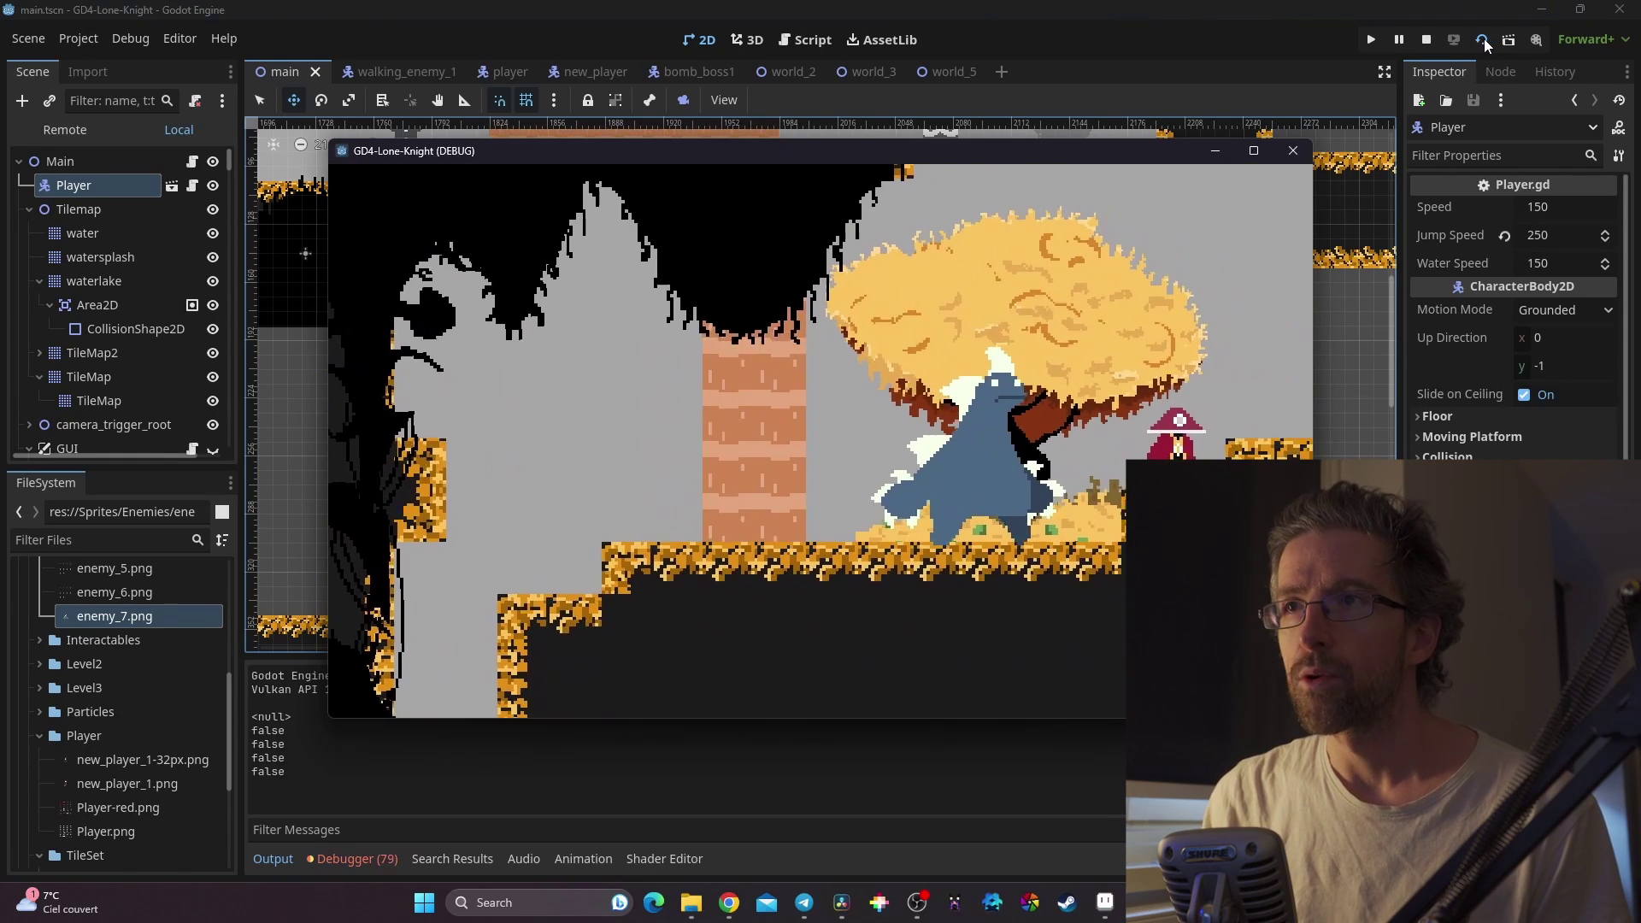
key(Left)
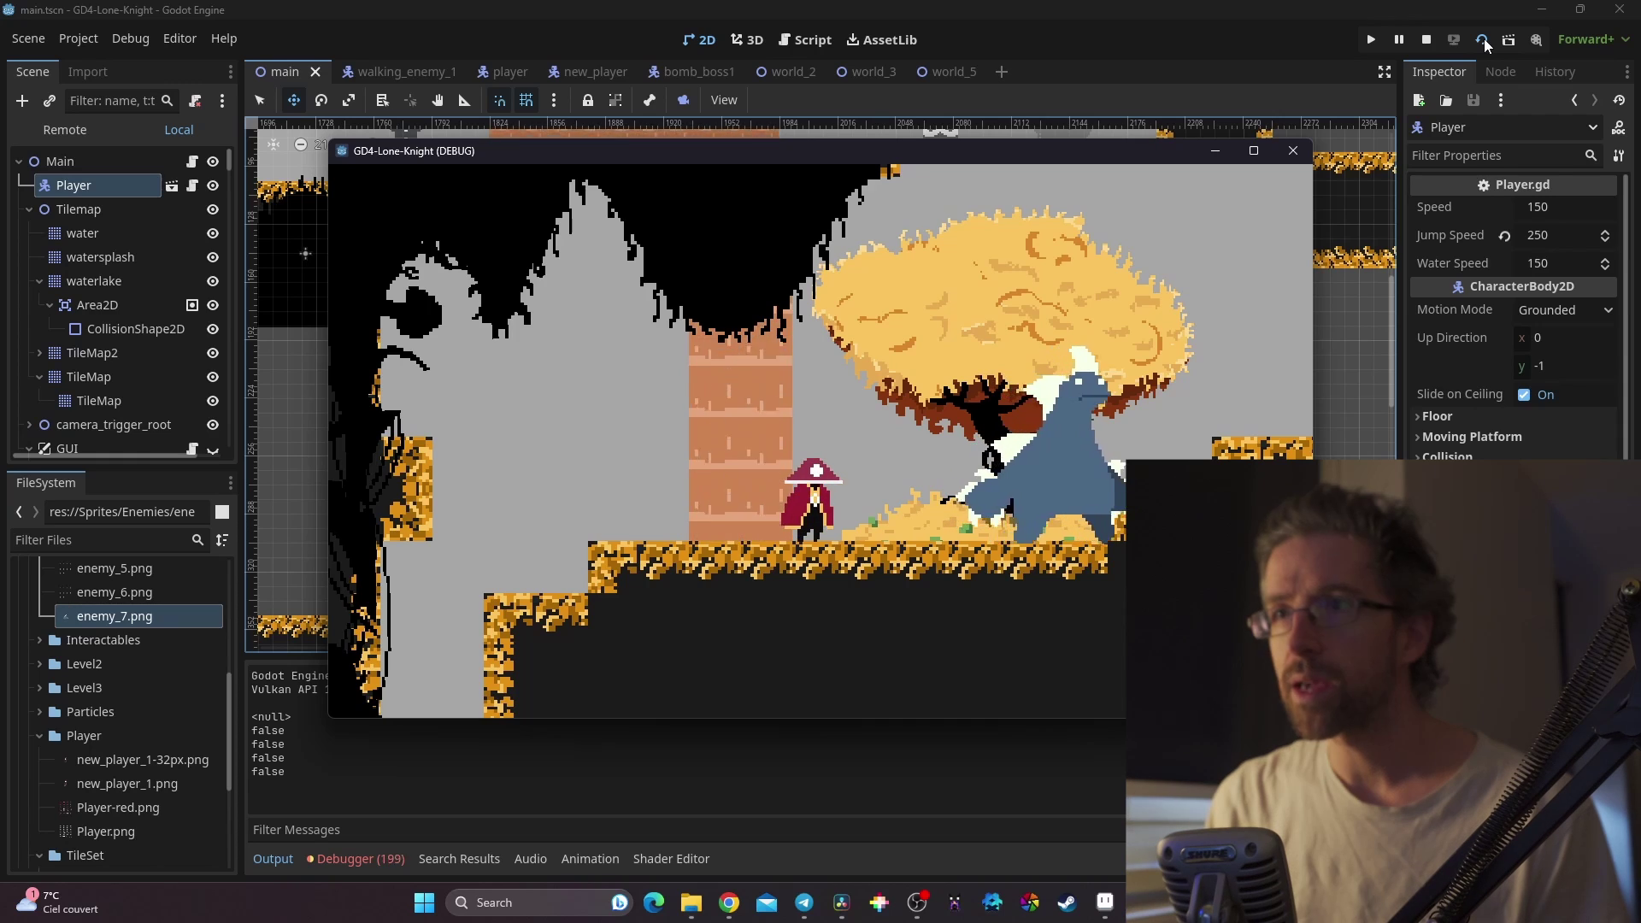
key(Left)
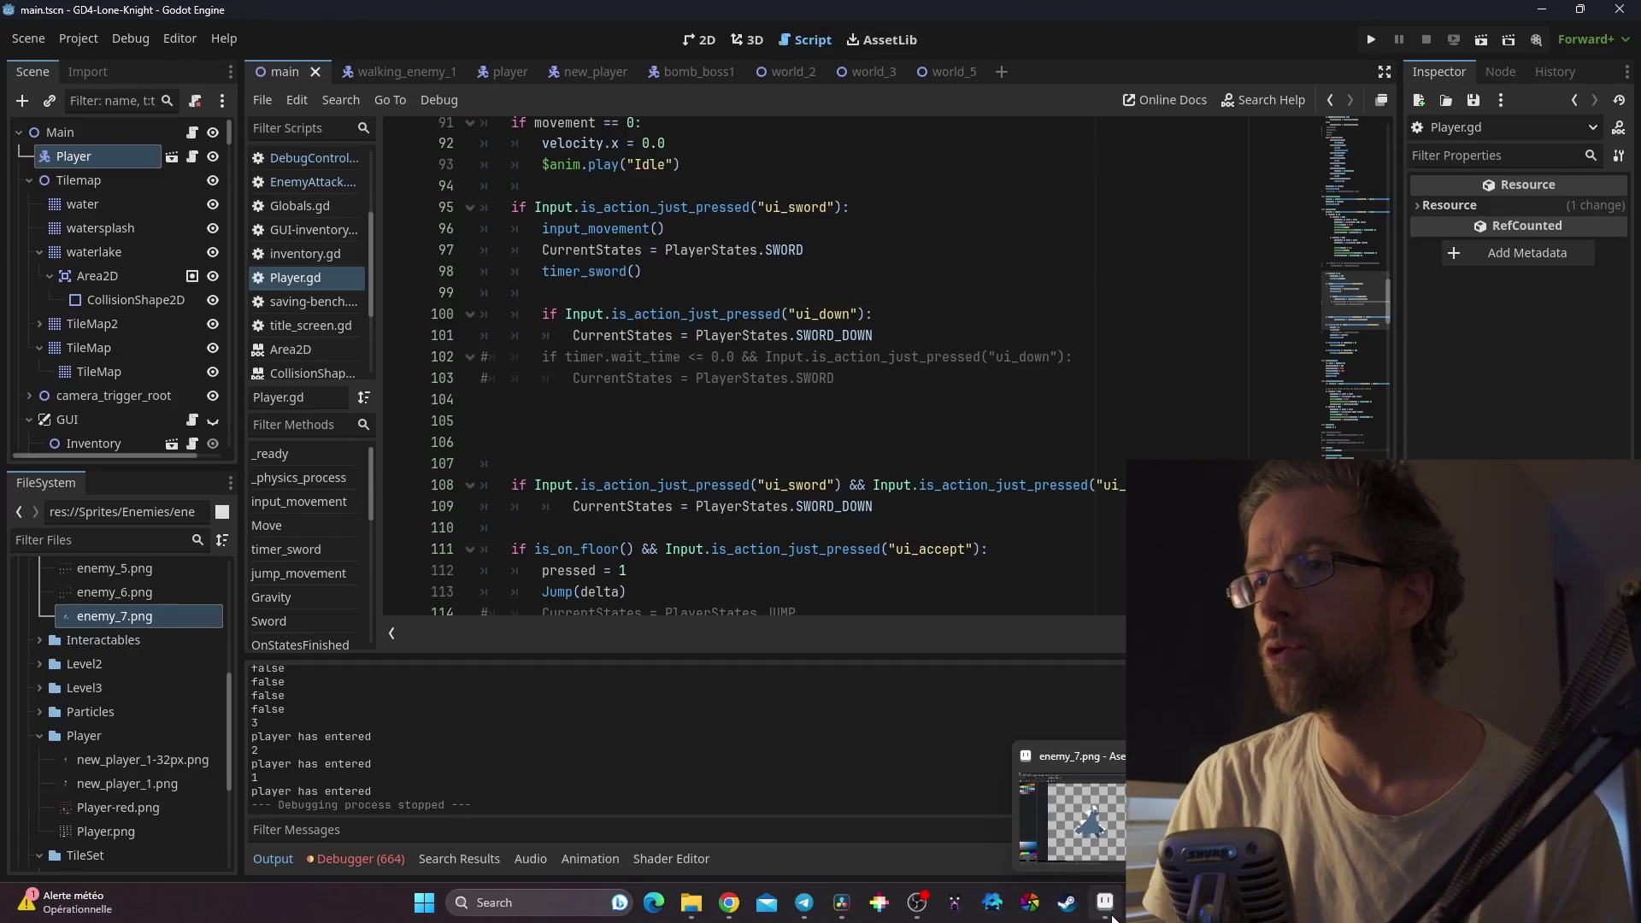
Switch to Aseprite and examine the enemy types in the Hollow Knight reference spritesheet, returning to enemy_7.png
click(1111, 917)
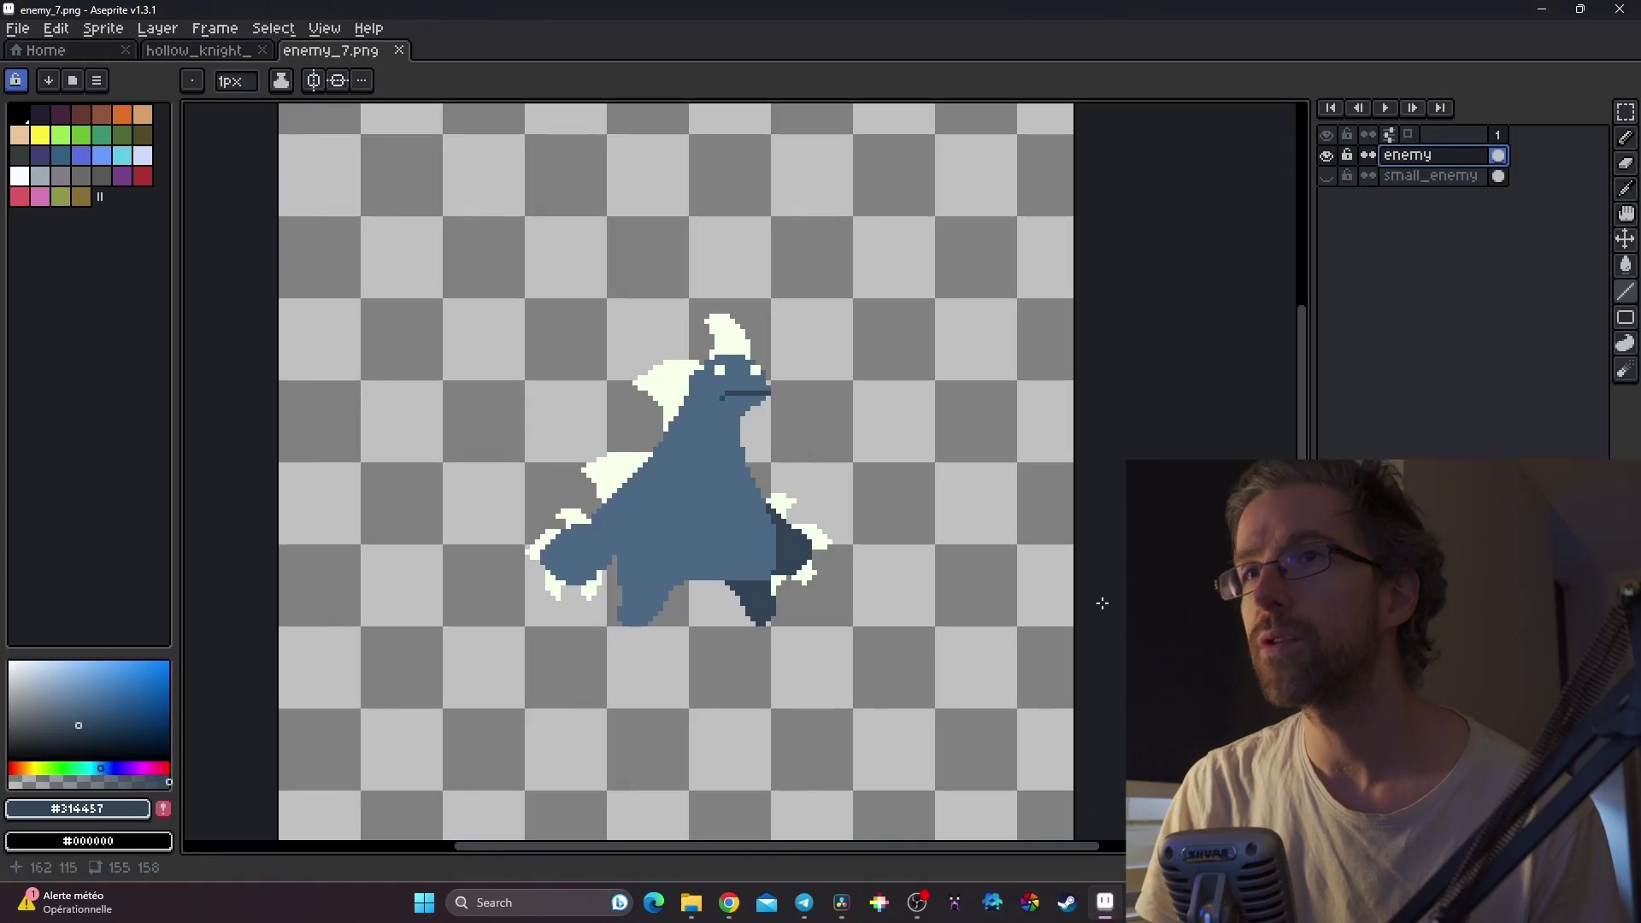
click(198, 51)
middle_drag(398, 297, 651, 295)
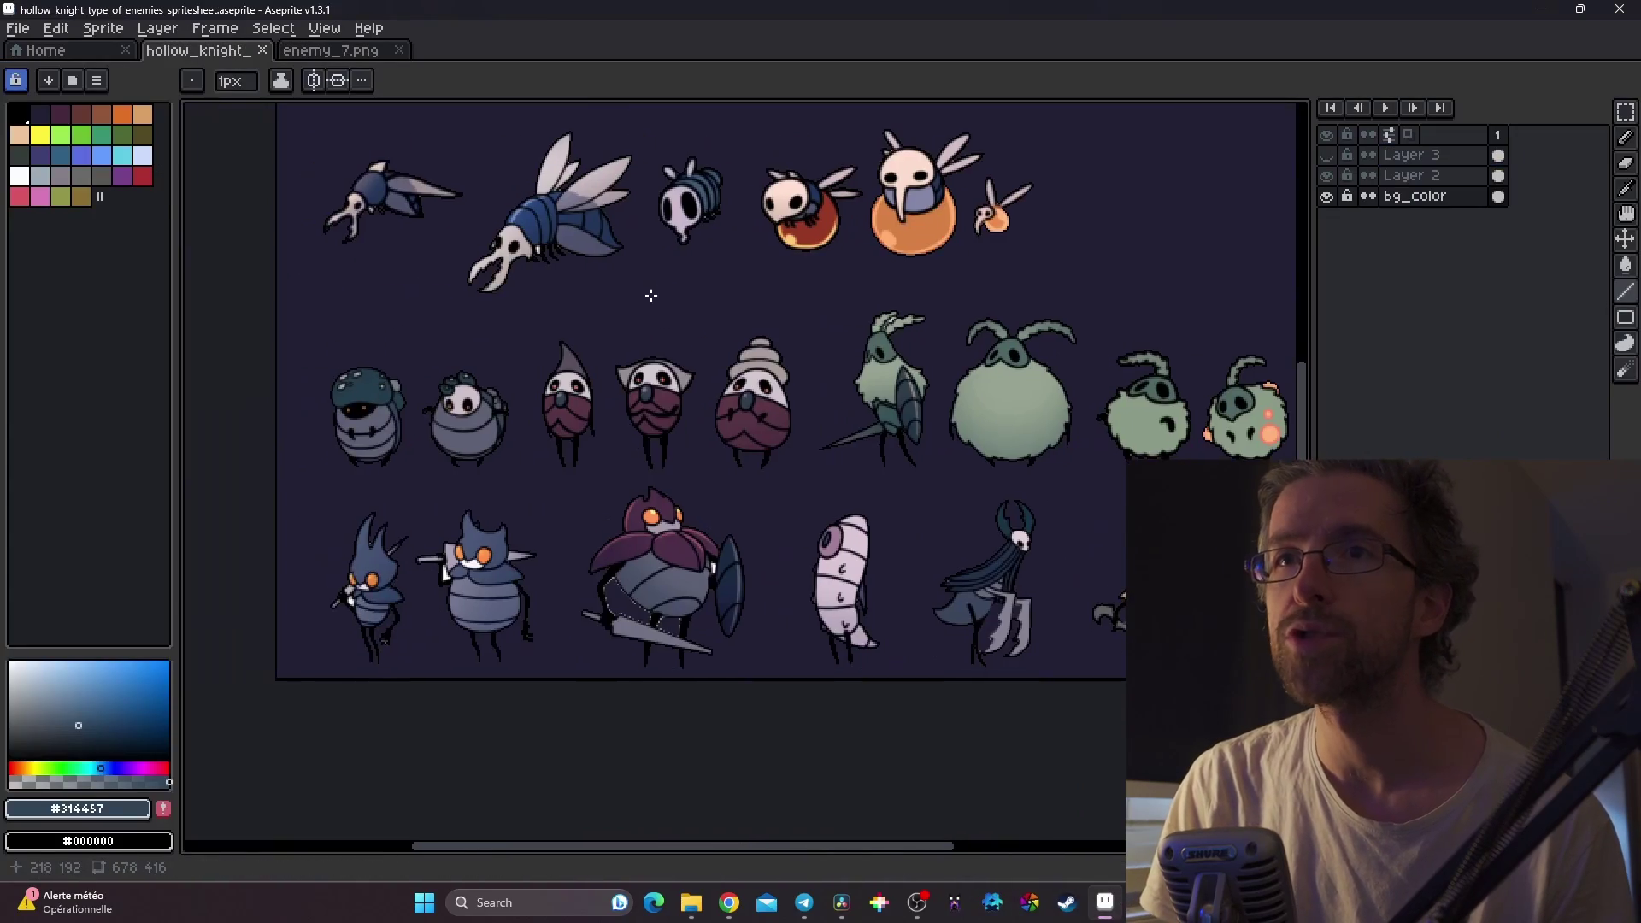
click(350, 53)
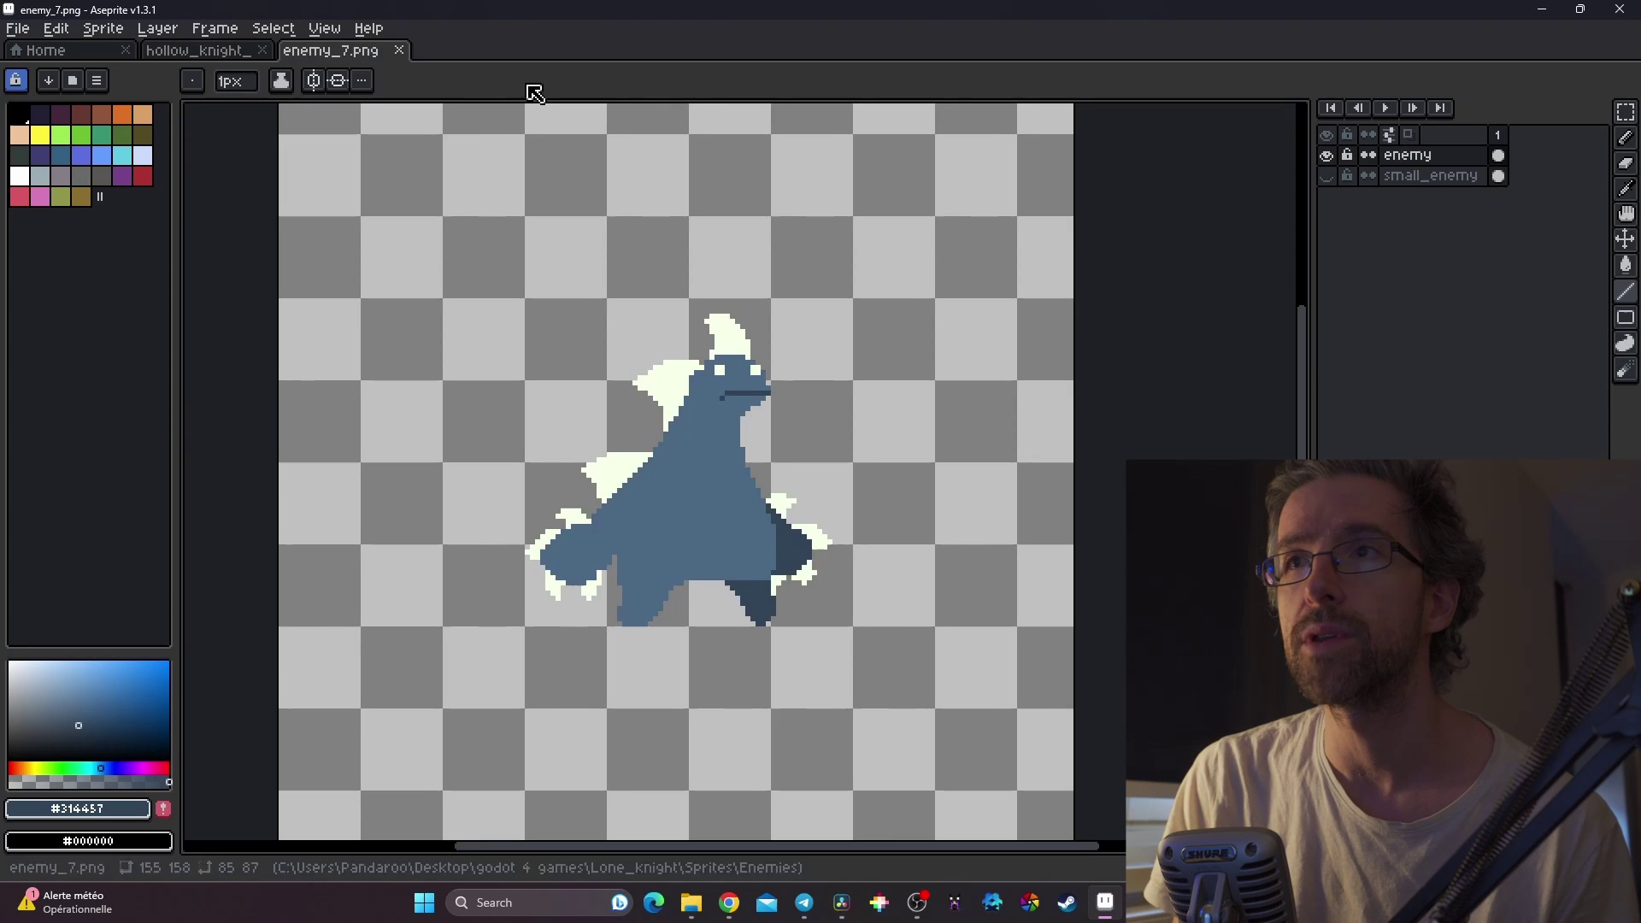
Show the small_enemy layer, select the small enemy on it and flip it horizontally to face right
click(1327, 176)
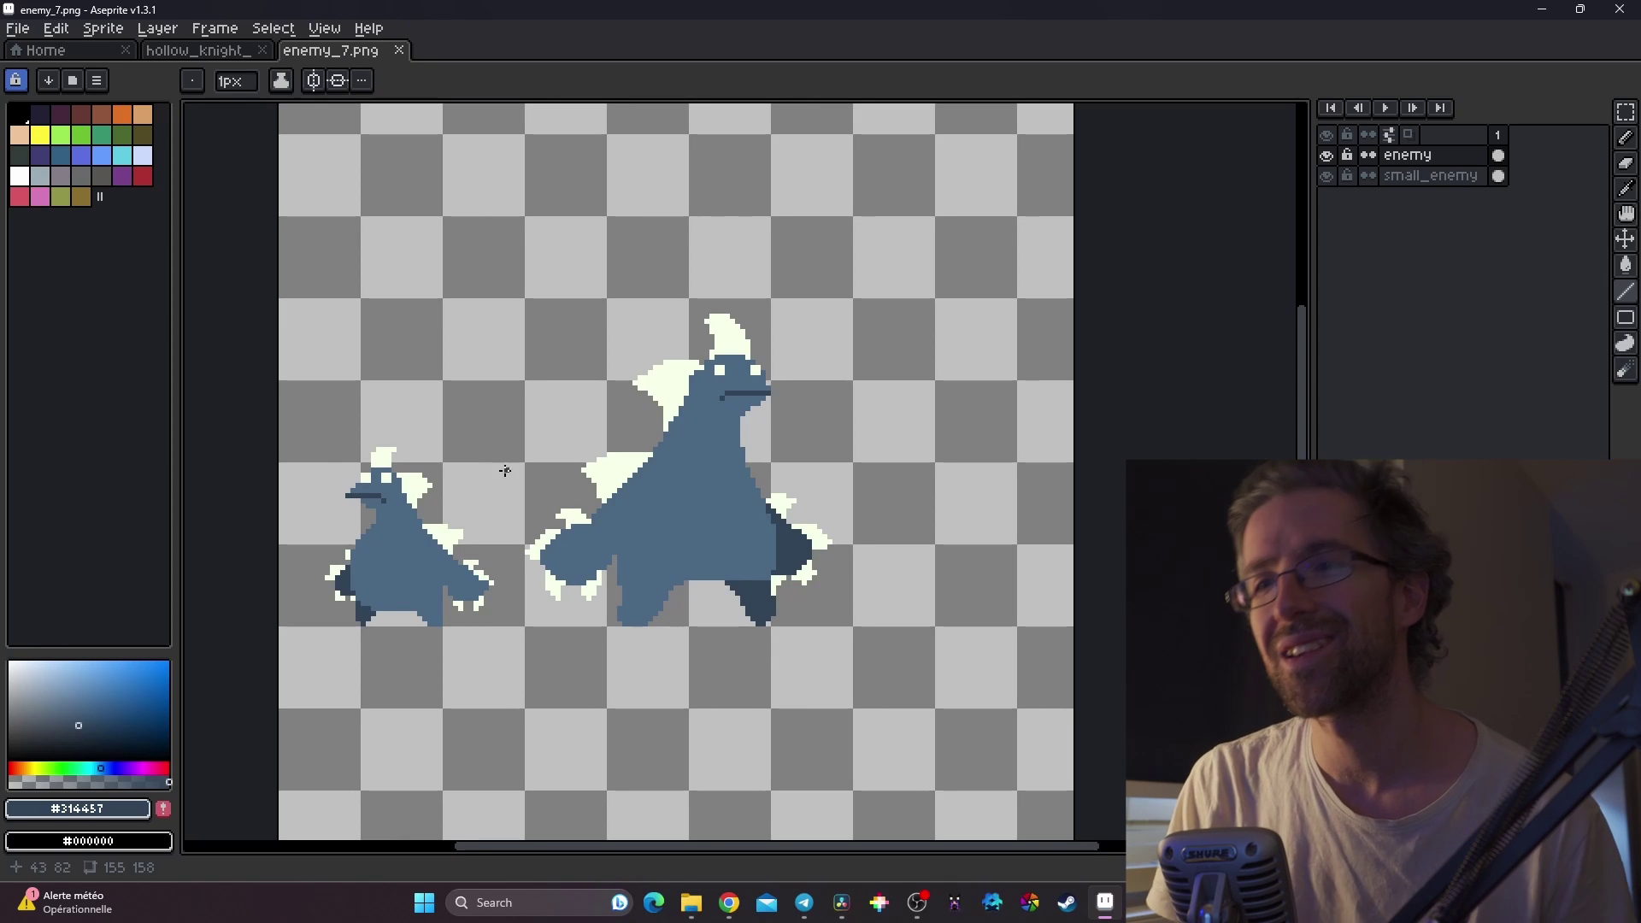
key(m)
drag(493, 407, 311, 660)
drag(531, 340, 278, 615)
click(502, 668)
drag(501, 667, 309, 405)
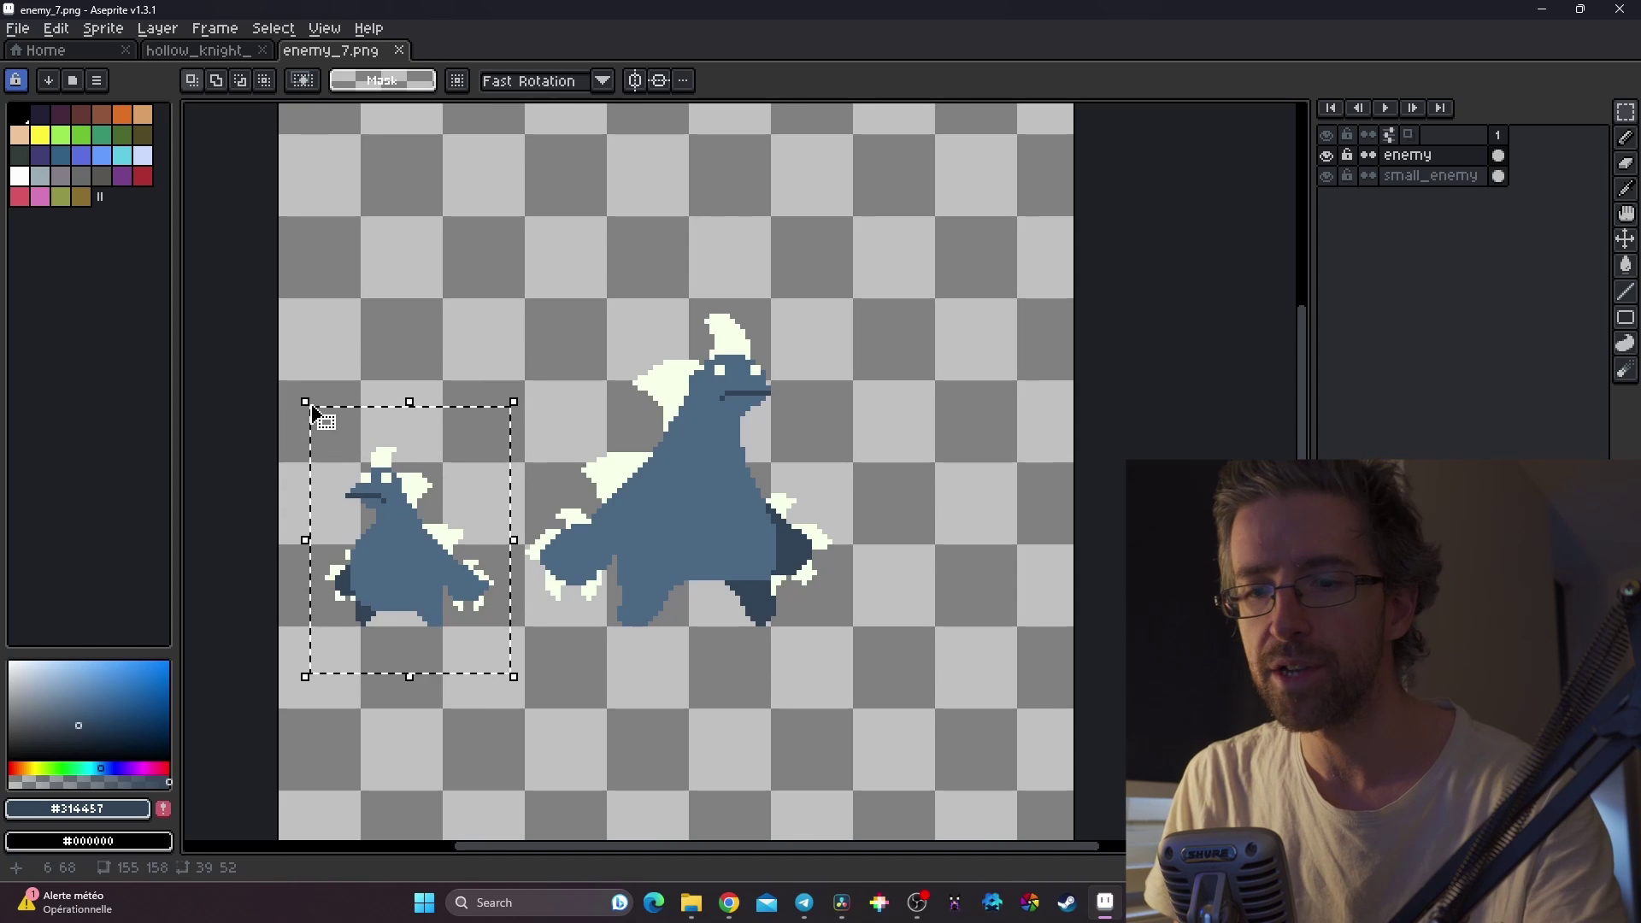
click(308, 403)
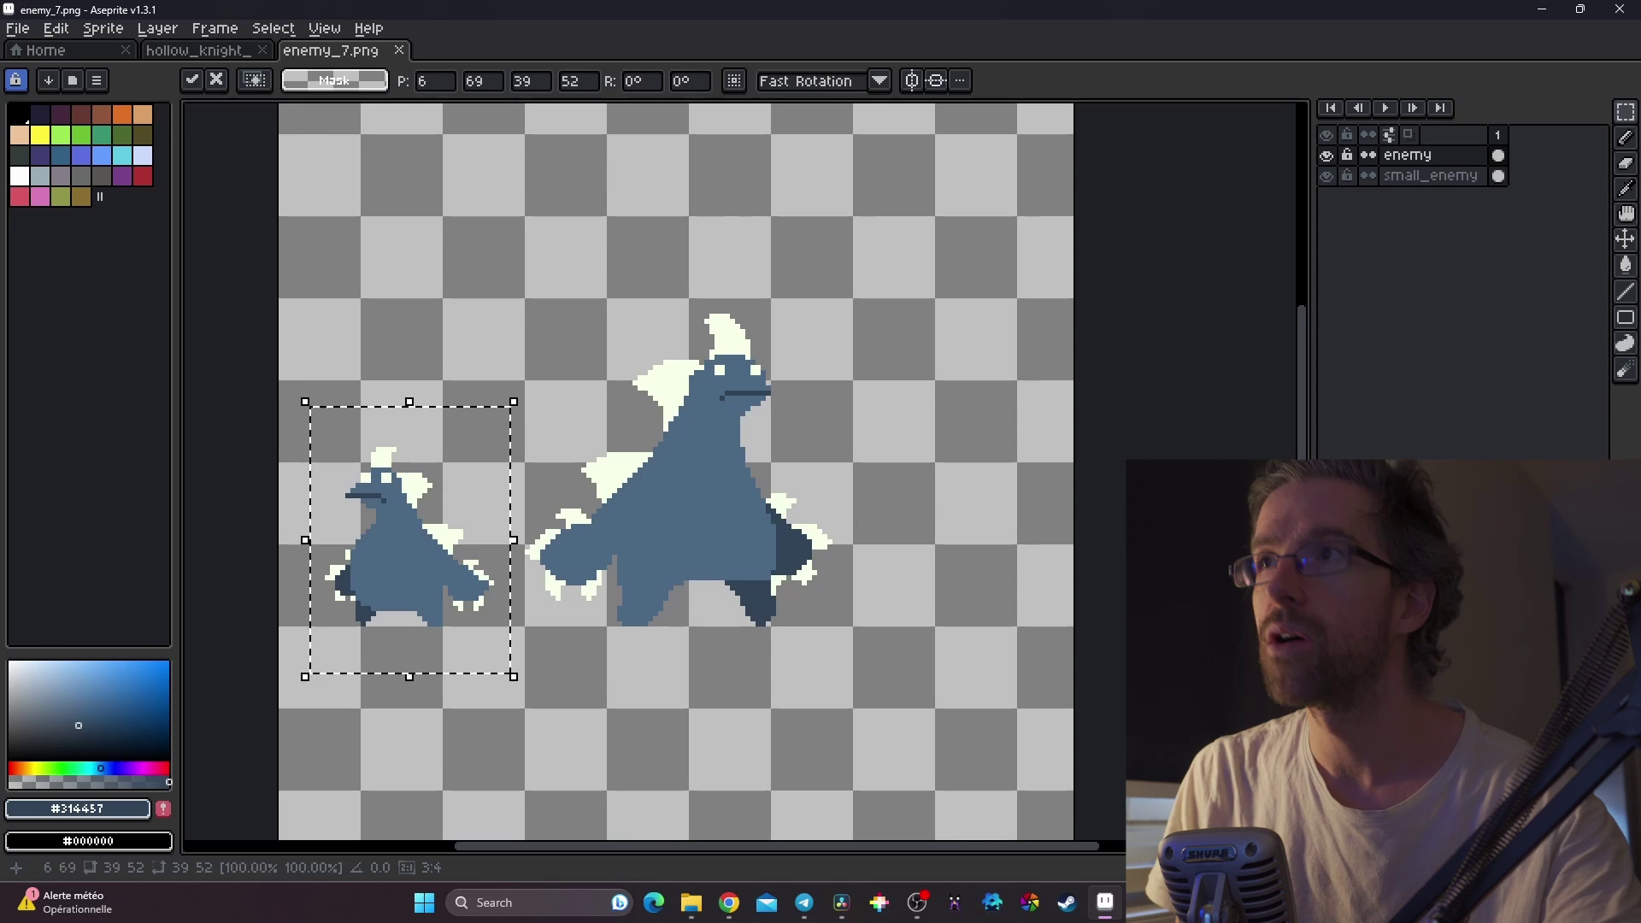
click(1427, 176)
key(shift+h)
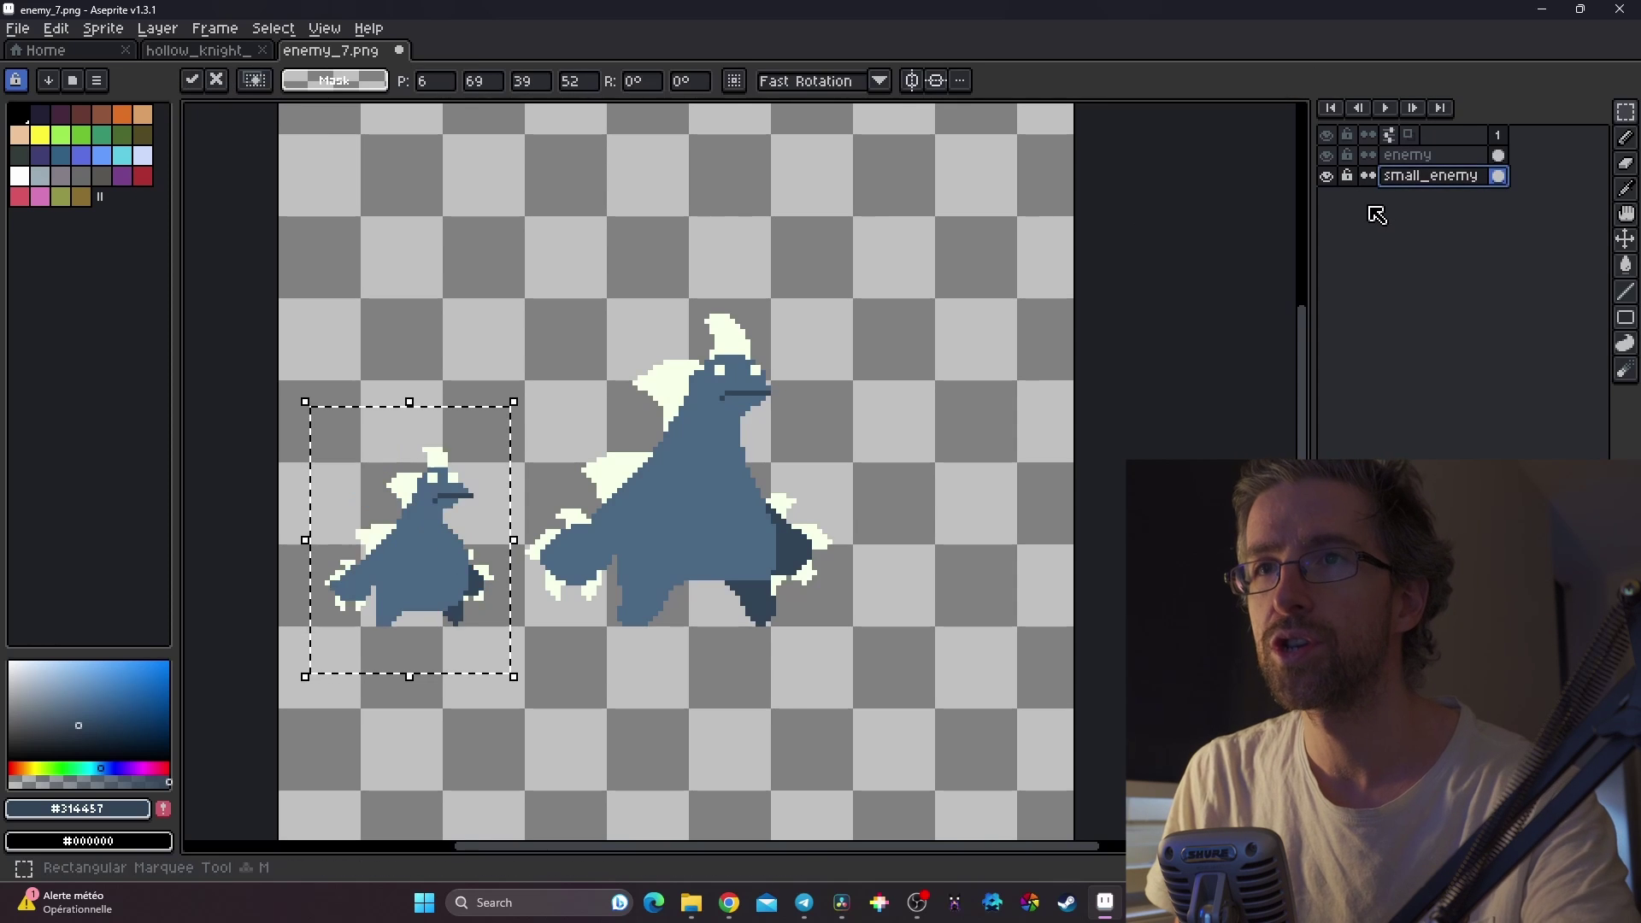
key(ctrl+d)
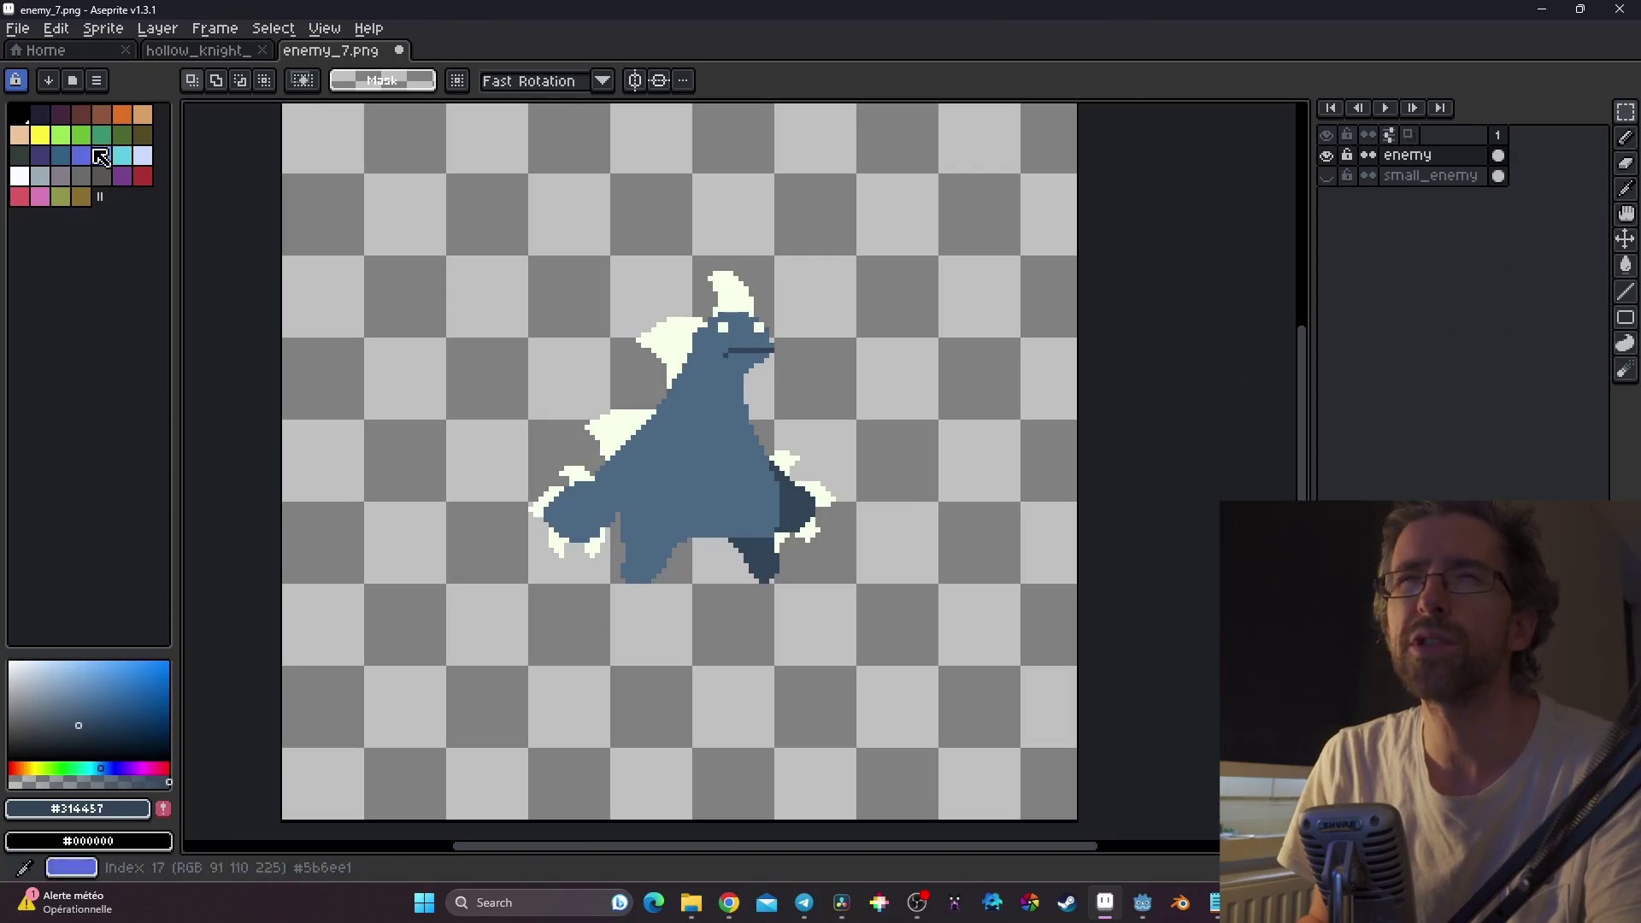
Fill the large enemy's body with light blue-grey palette colour Idx-22, and its darker limbs and mouth with dark colour Idx-14
click(47, 177)
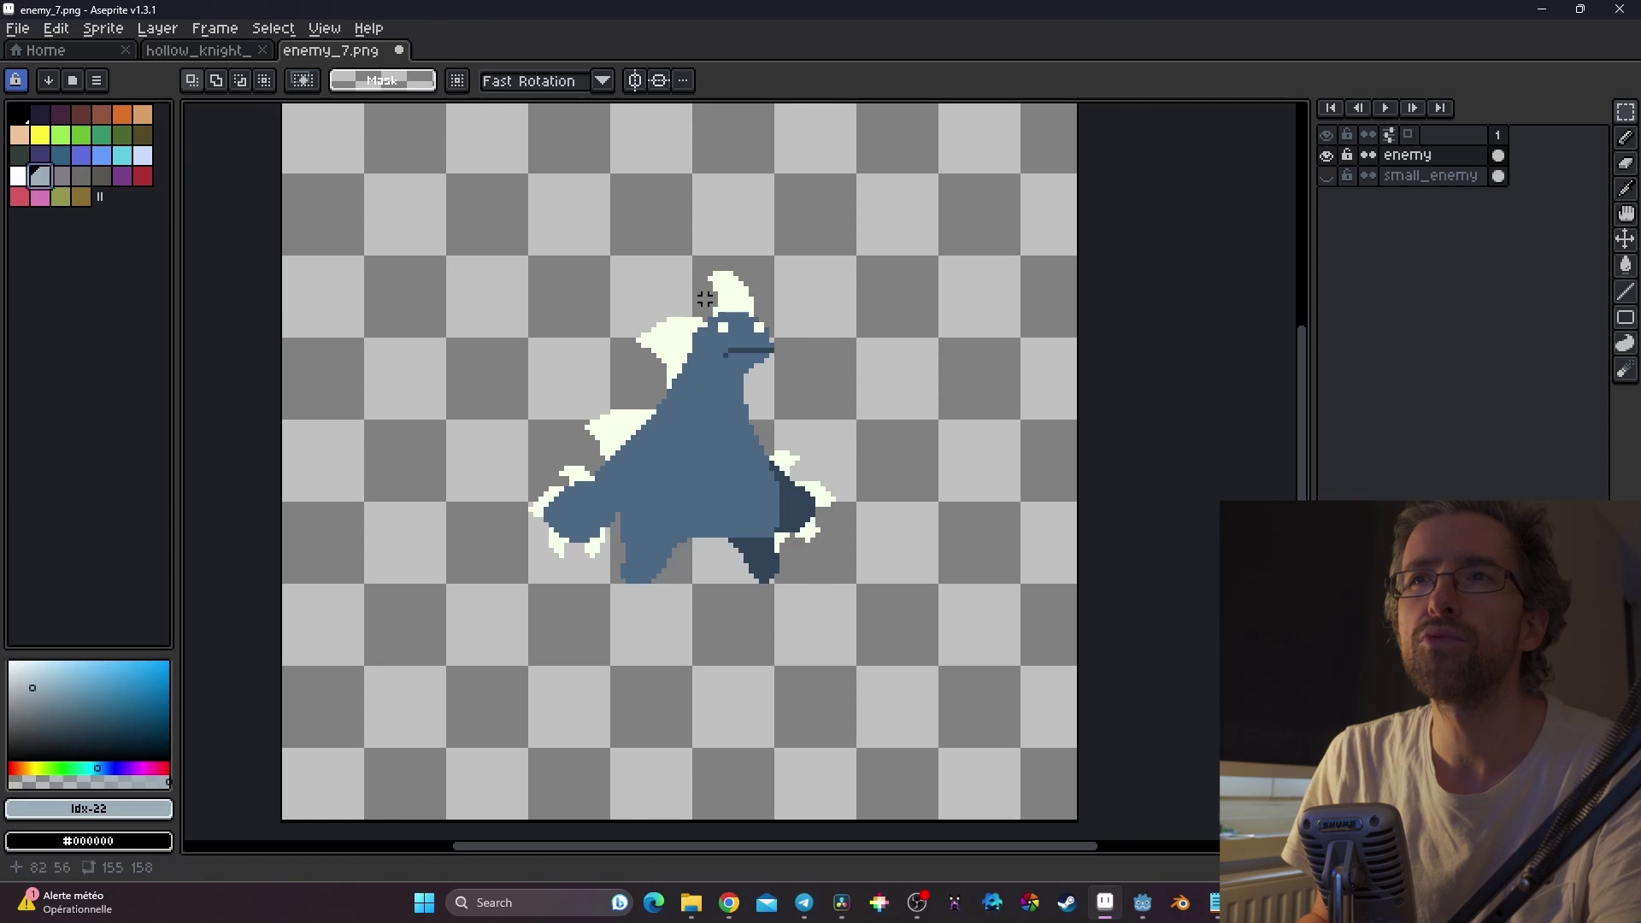
key(g)
click(726, 464)
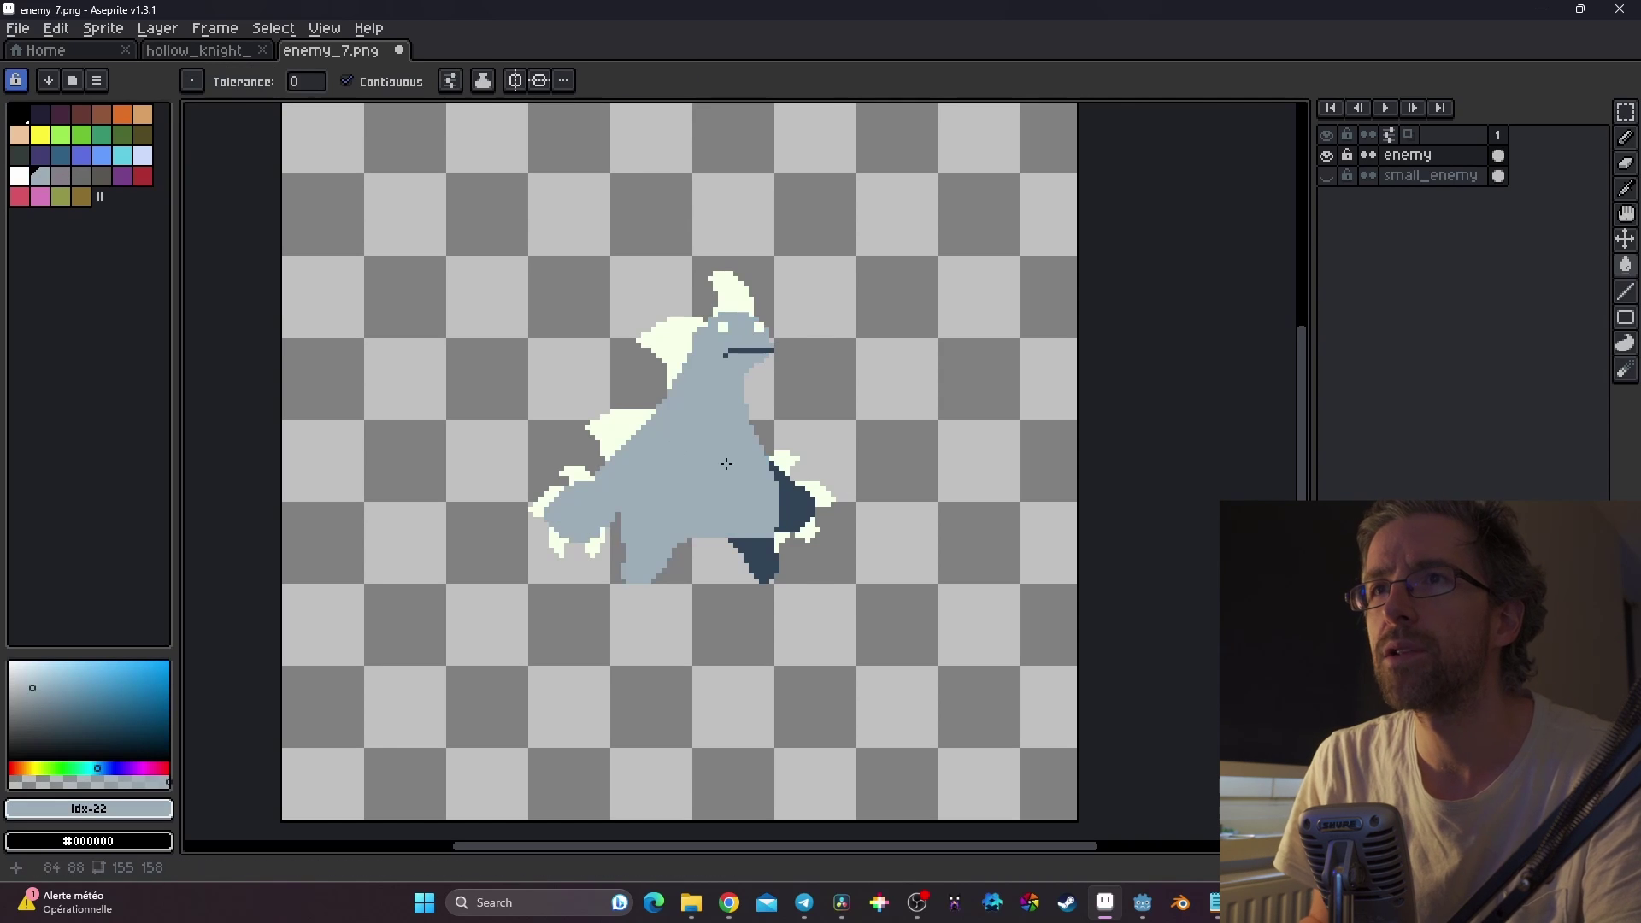
click(28, 163)
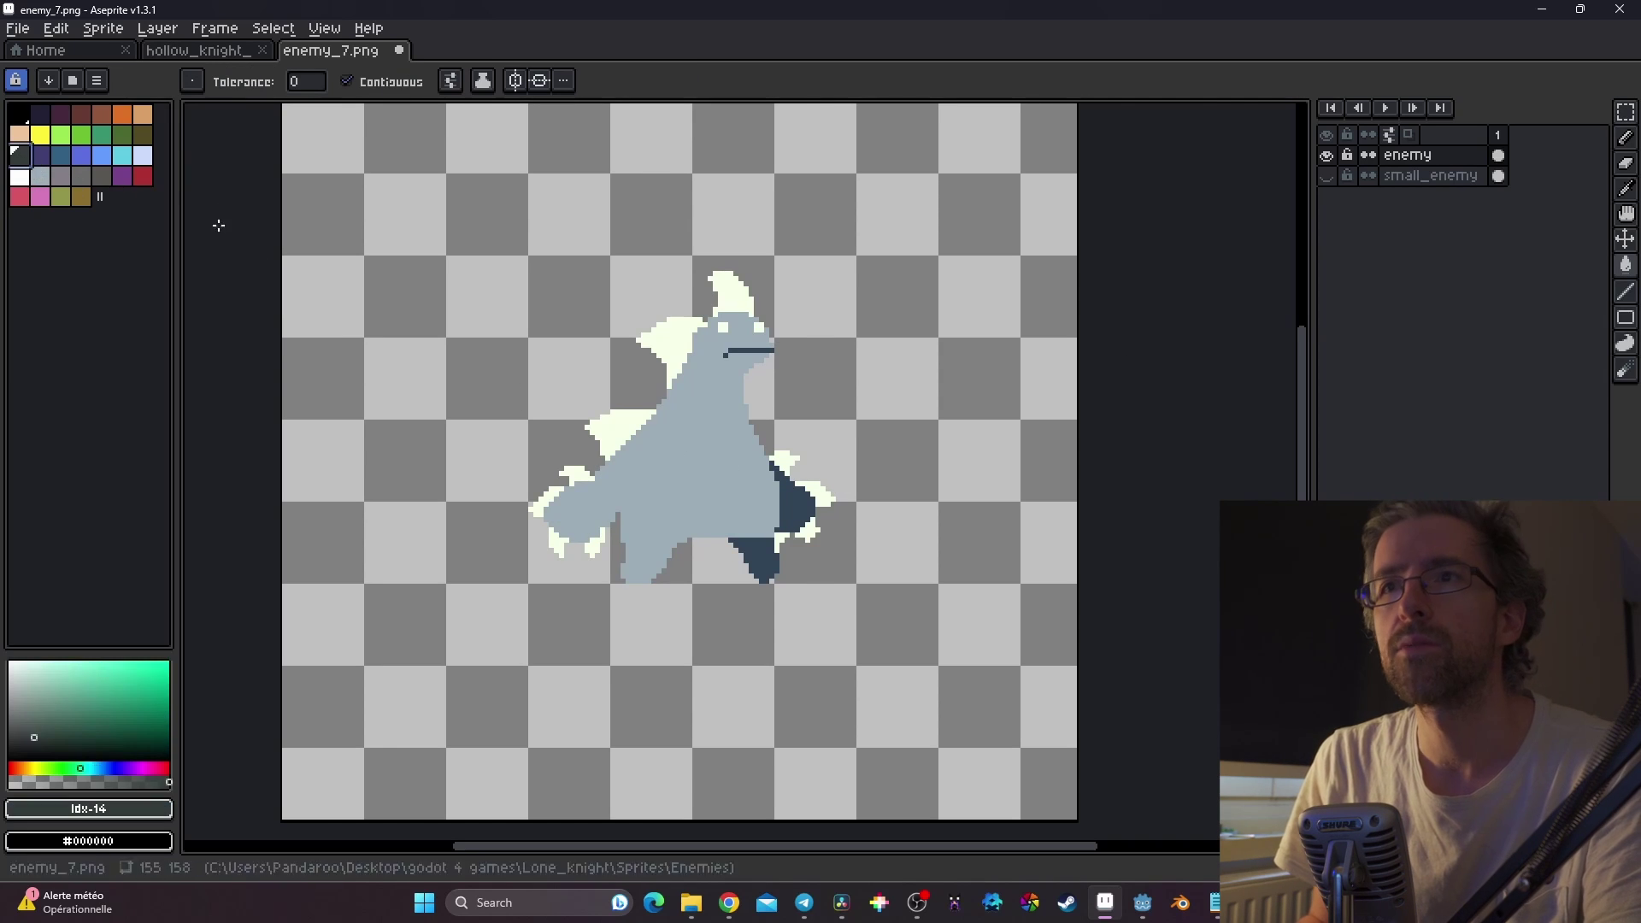
click(795, 514)
scroll(745, 303, up, 3)
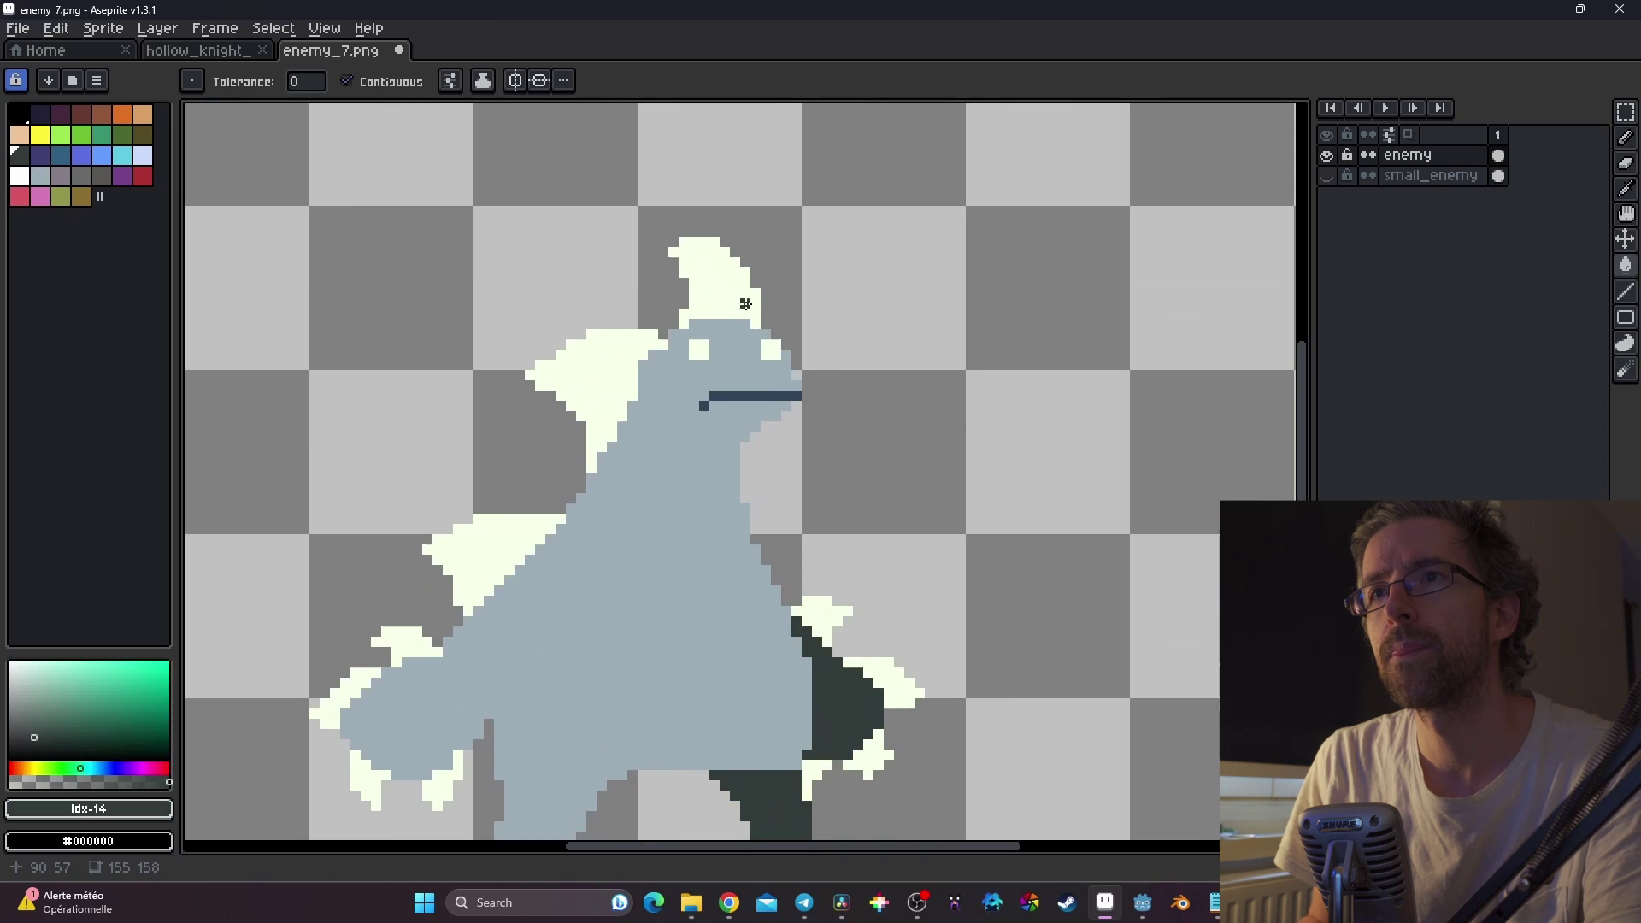
scroll(870, 465, down, 4)
scroll(788, 423, up, 5)
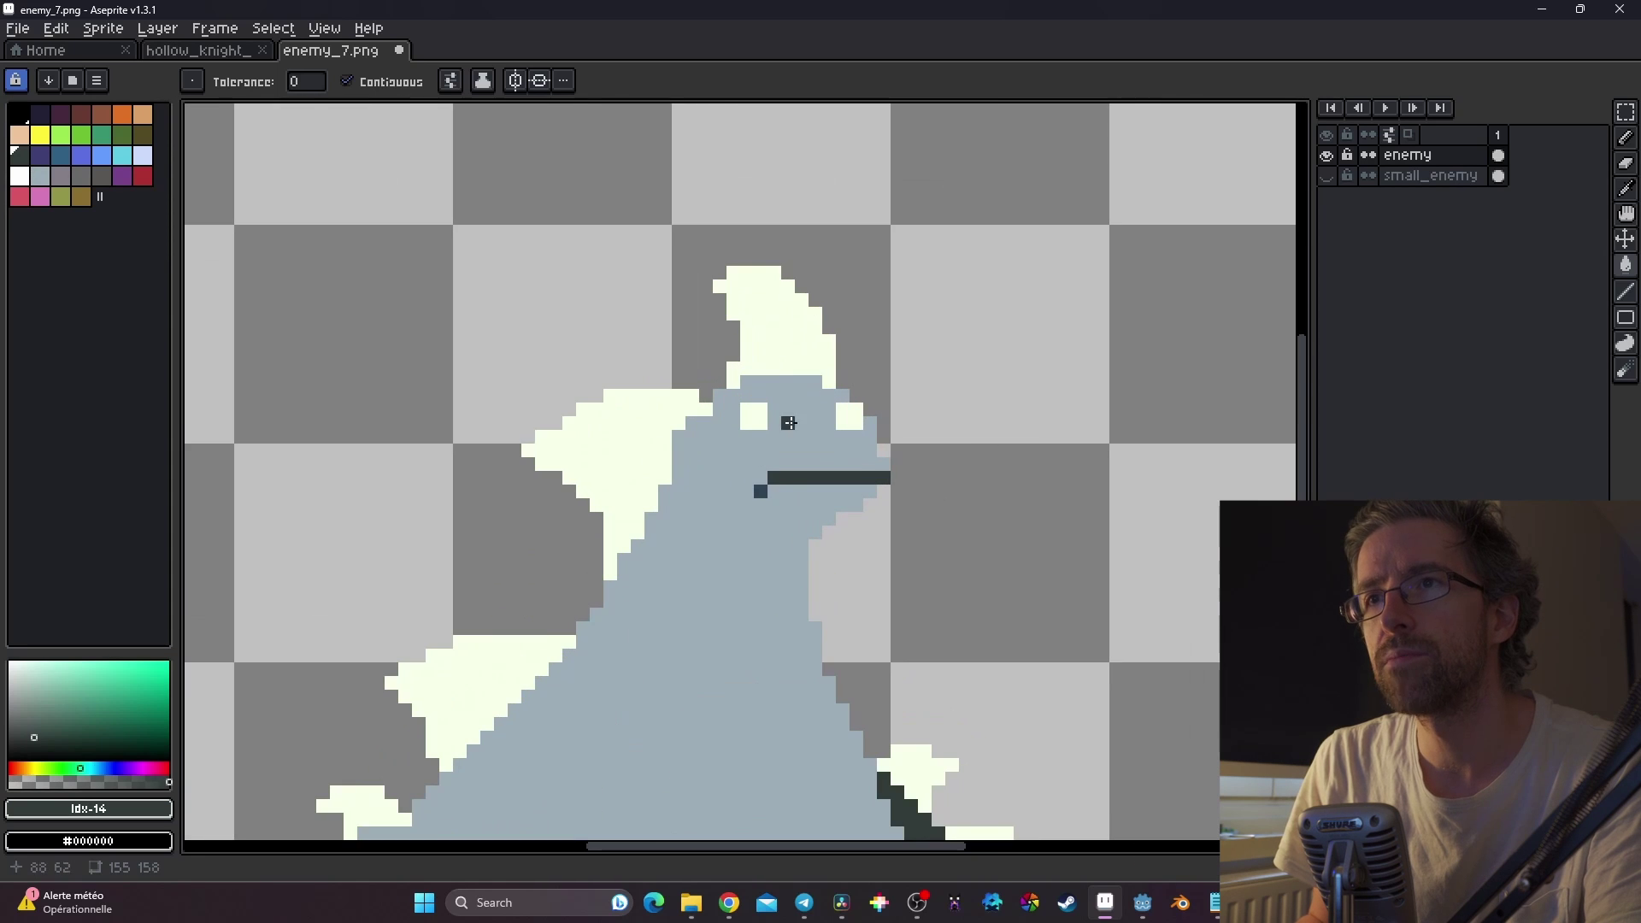
scroll(800, 436, down, 4)
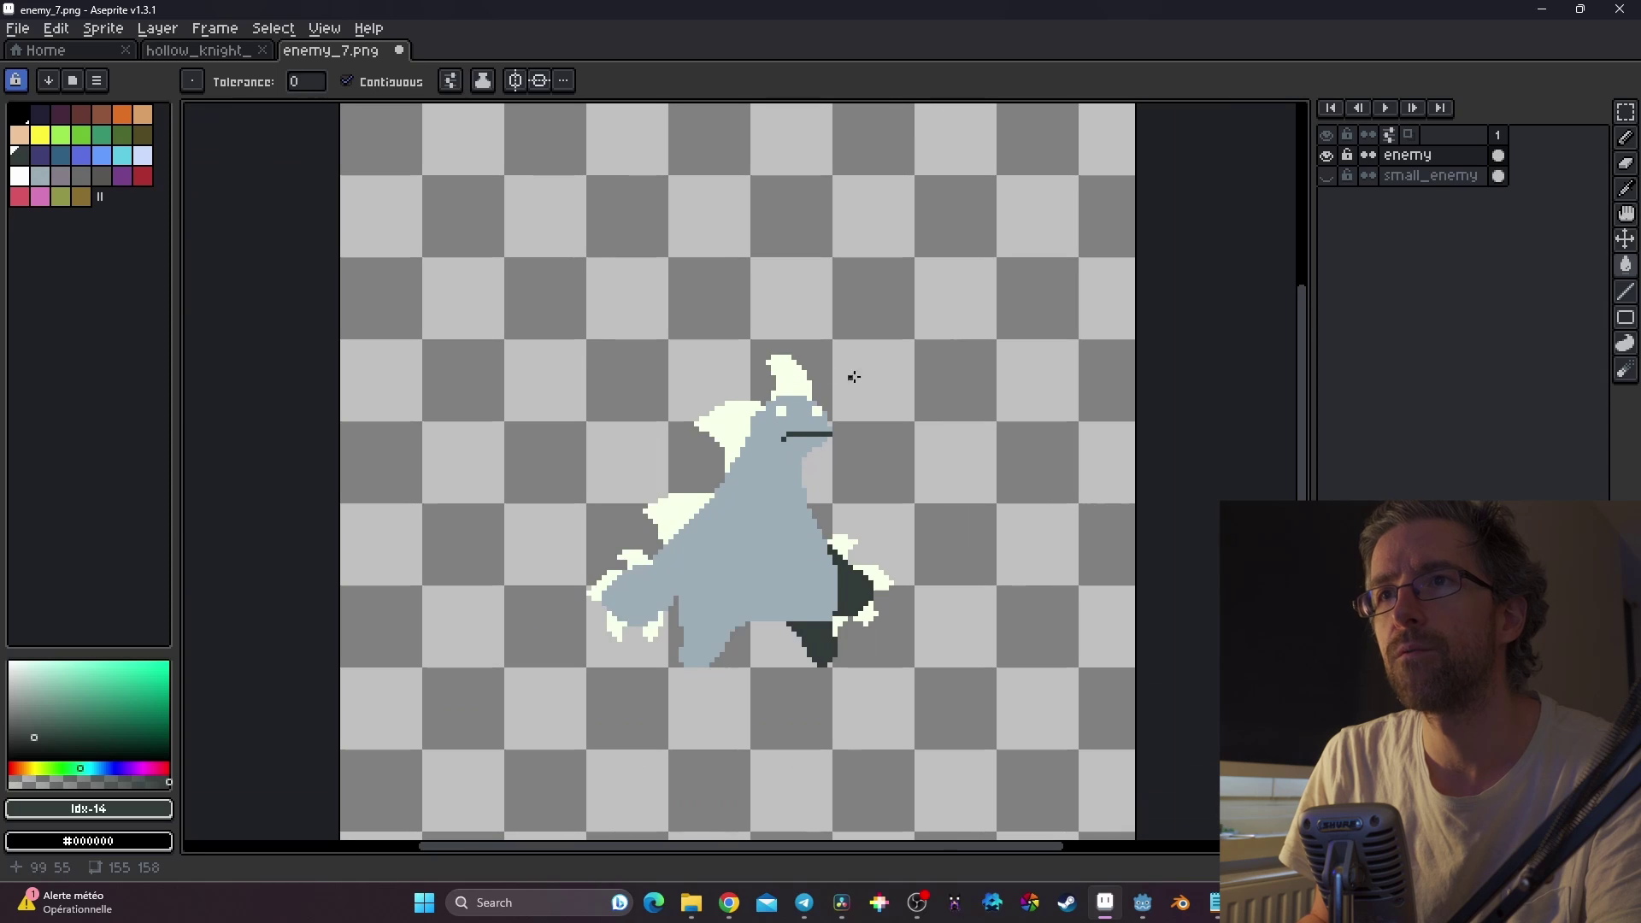
Save the recoloured enemy_7.png, keeping the PNG format despite its lack of layer support
middle_drag(1046, 418, 1026, 308)
key(ctrl+s)
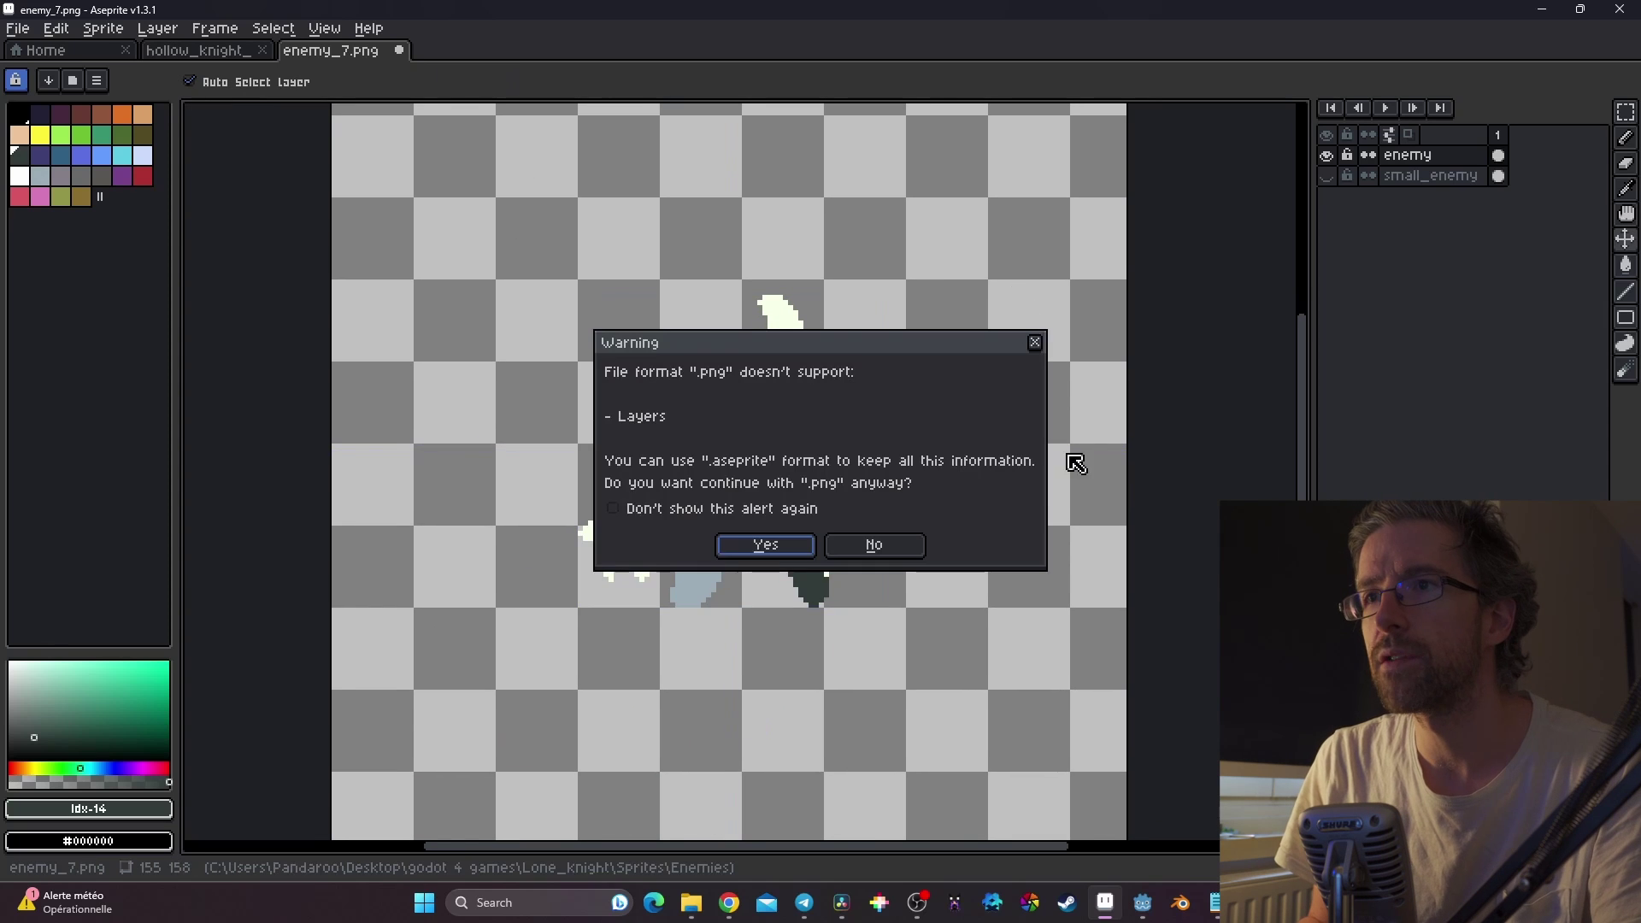
click(756, 552)
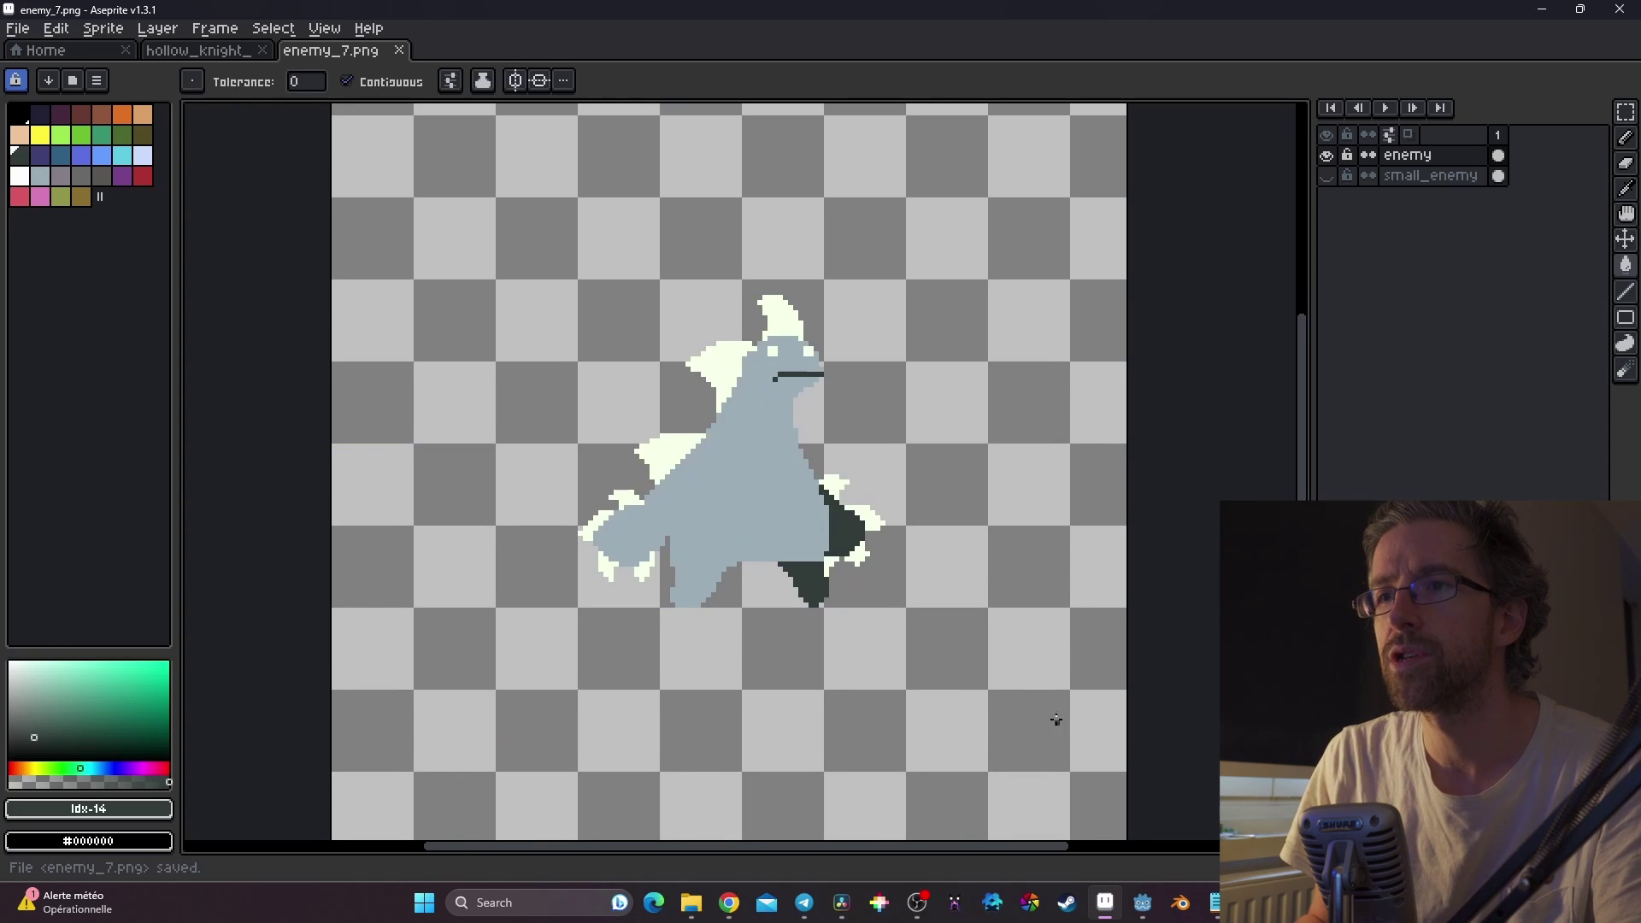
Switch to Godot and examine the recoloured enemy beside the player in the main level's 2D view
click(1145, 903)
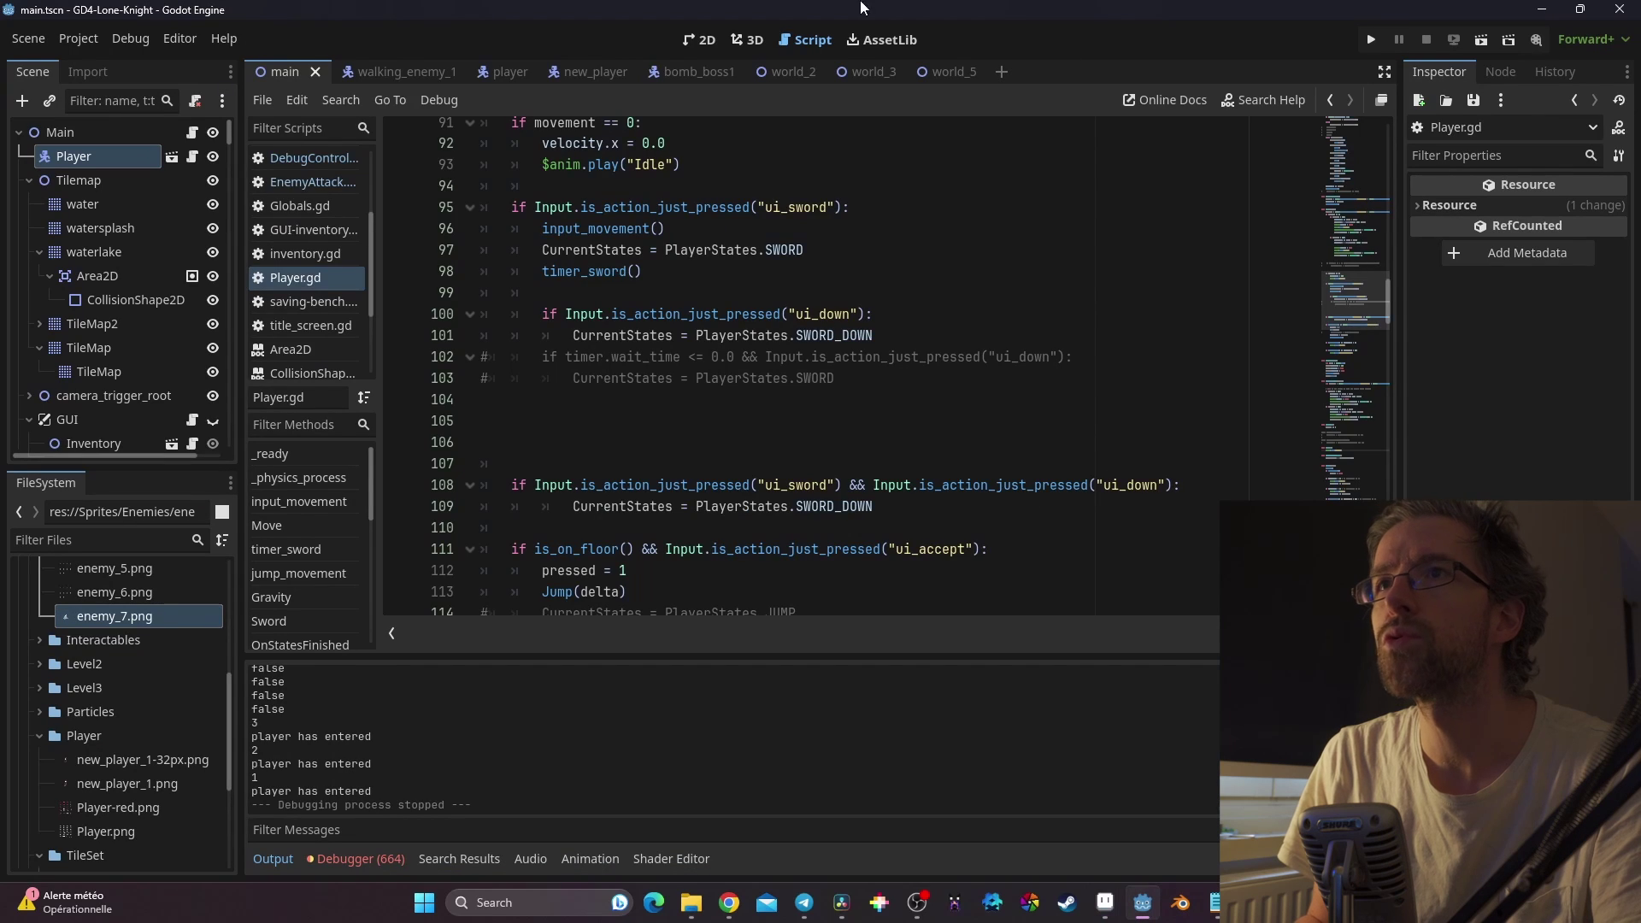
click(719, 47)
scroll(1100, 459, up, 4)
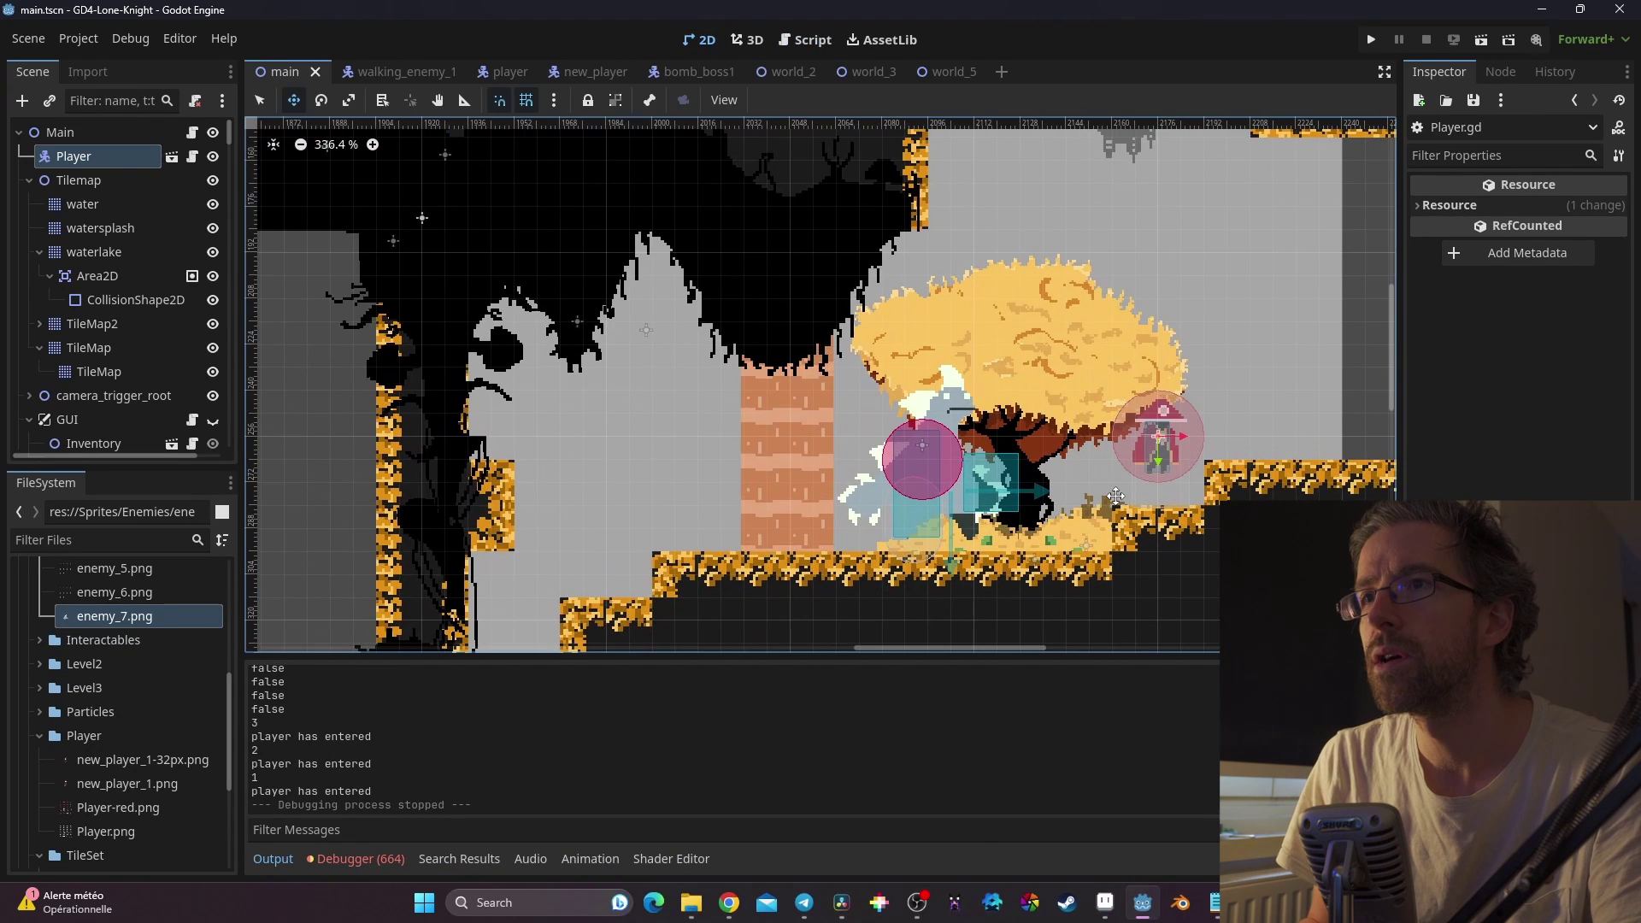
scroll(1100, 459, up, 2)
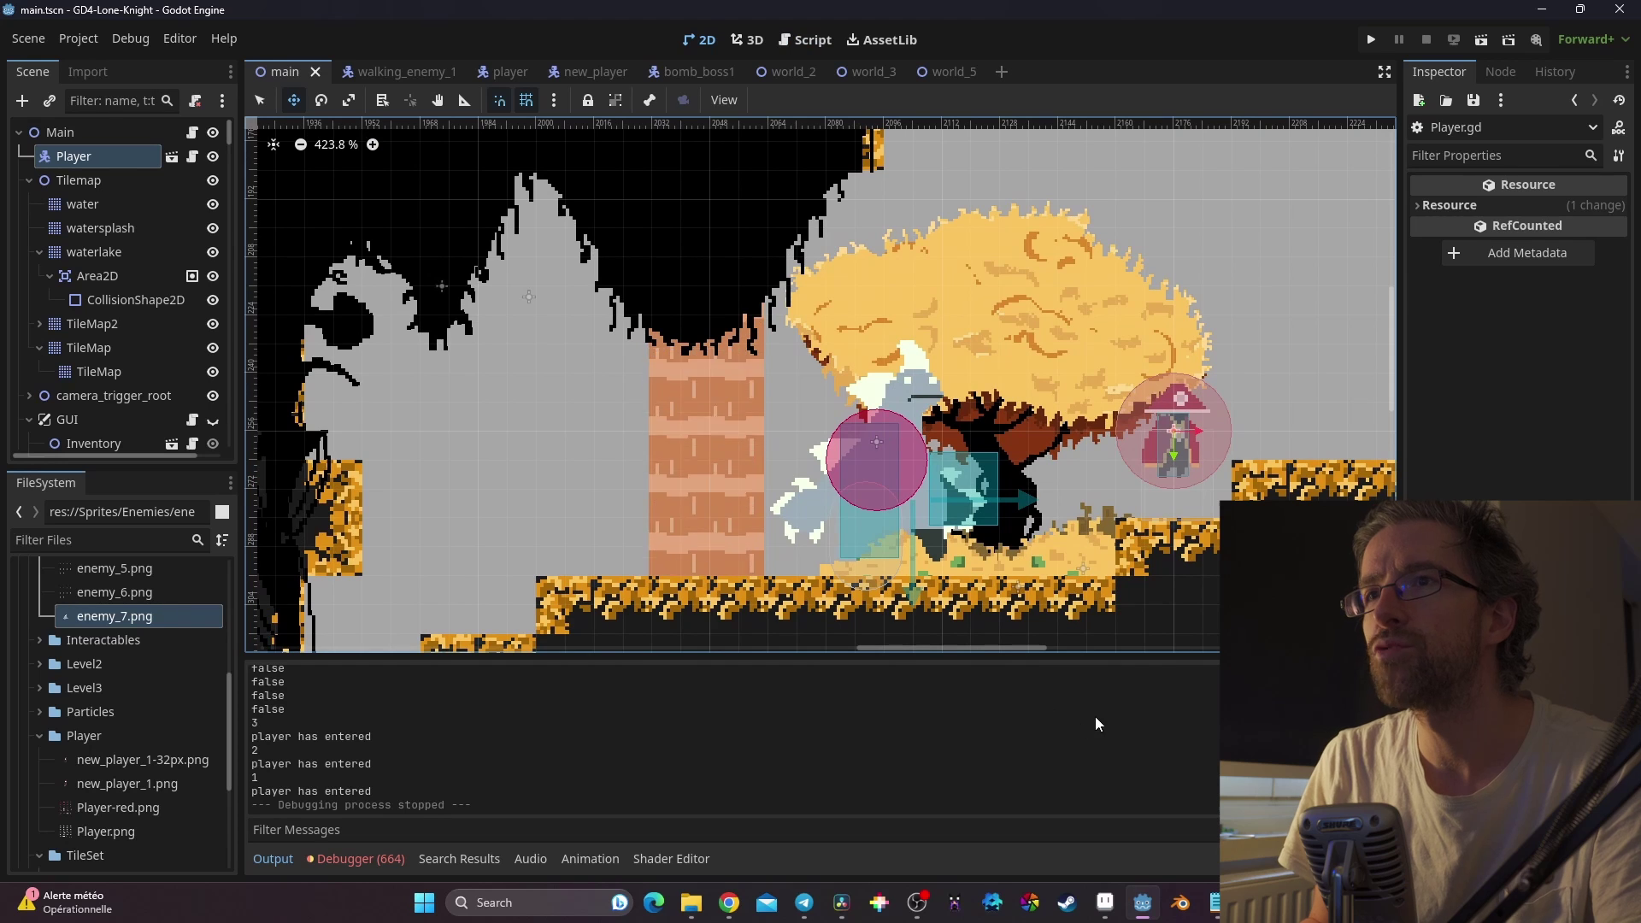
Back in Aseprite, refill the enemy's body with darker blue-grey #67747b and save enemy_7.png, keeping the PNG format
click(1105, 903)
key(i)
click(684, 466)
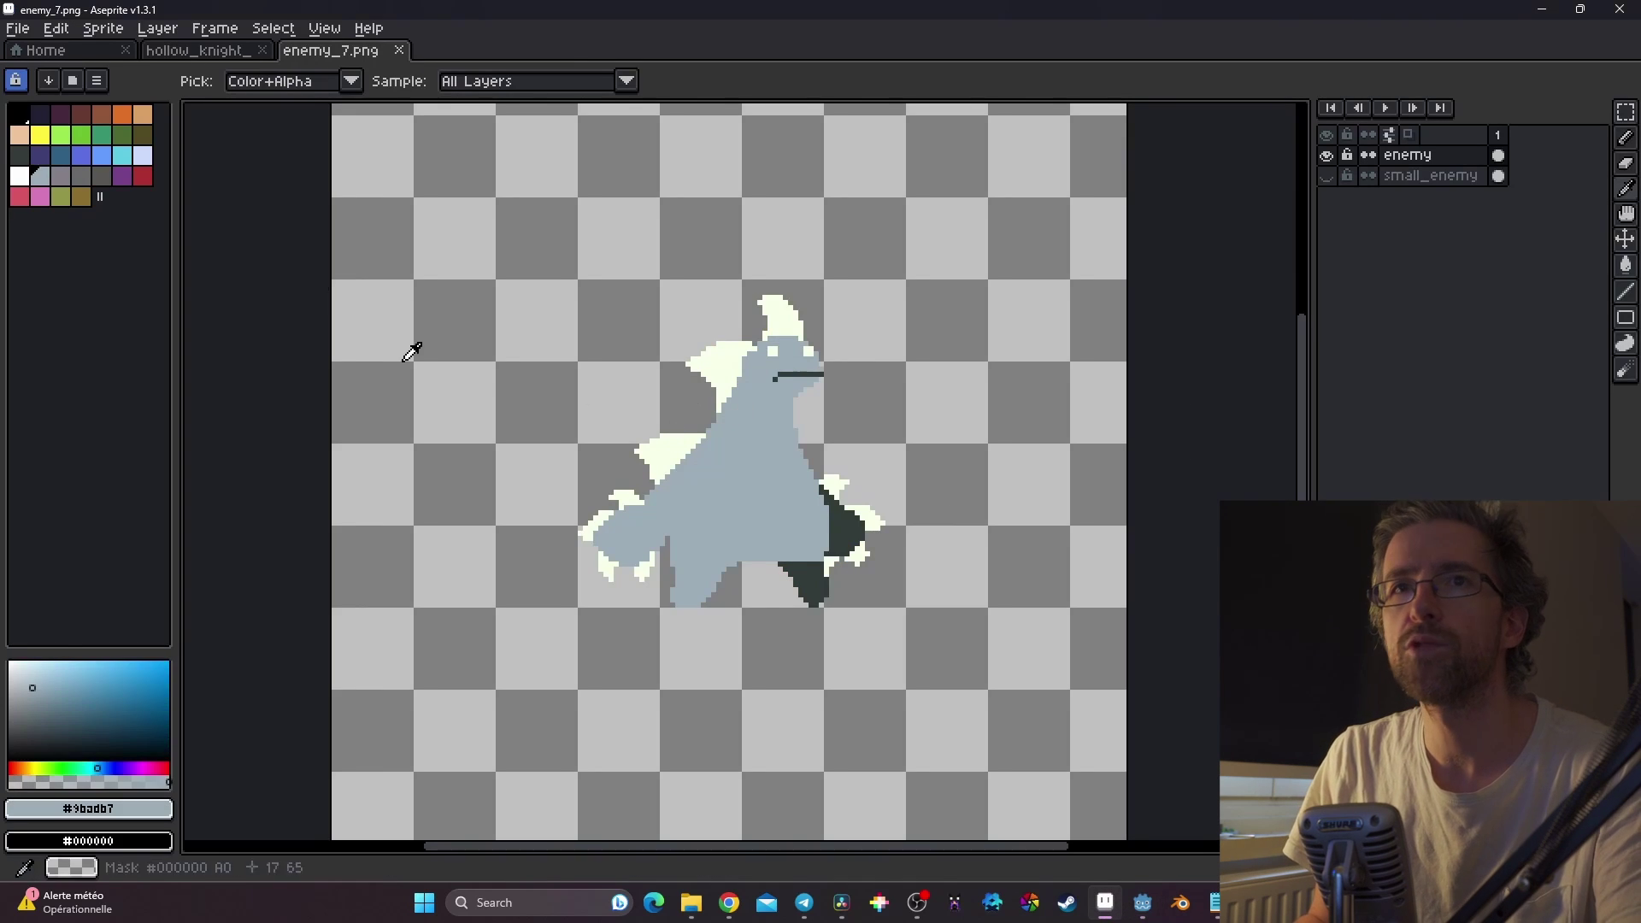
click(31, 695)
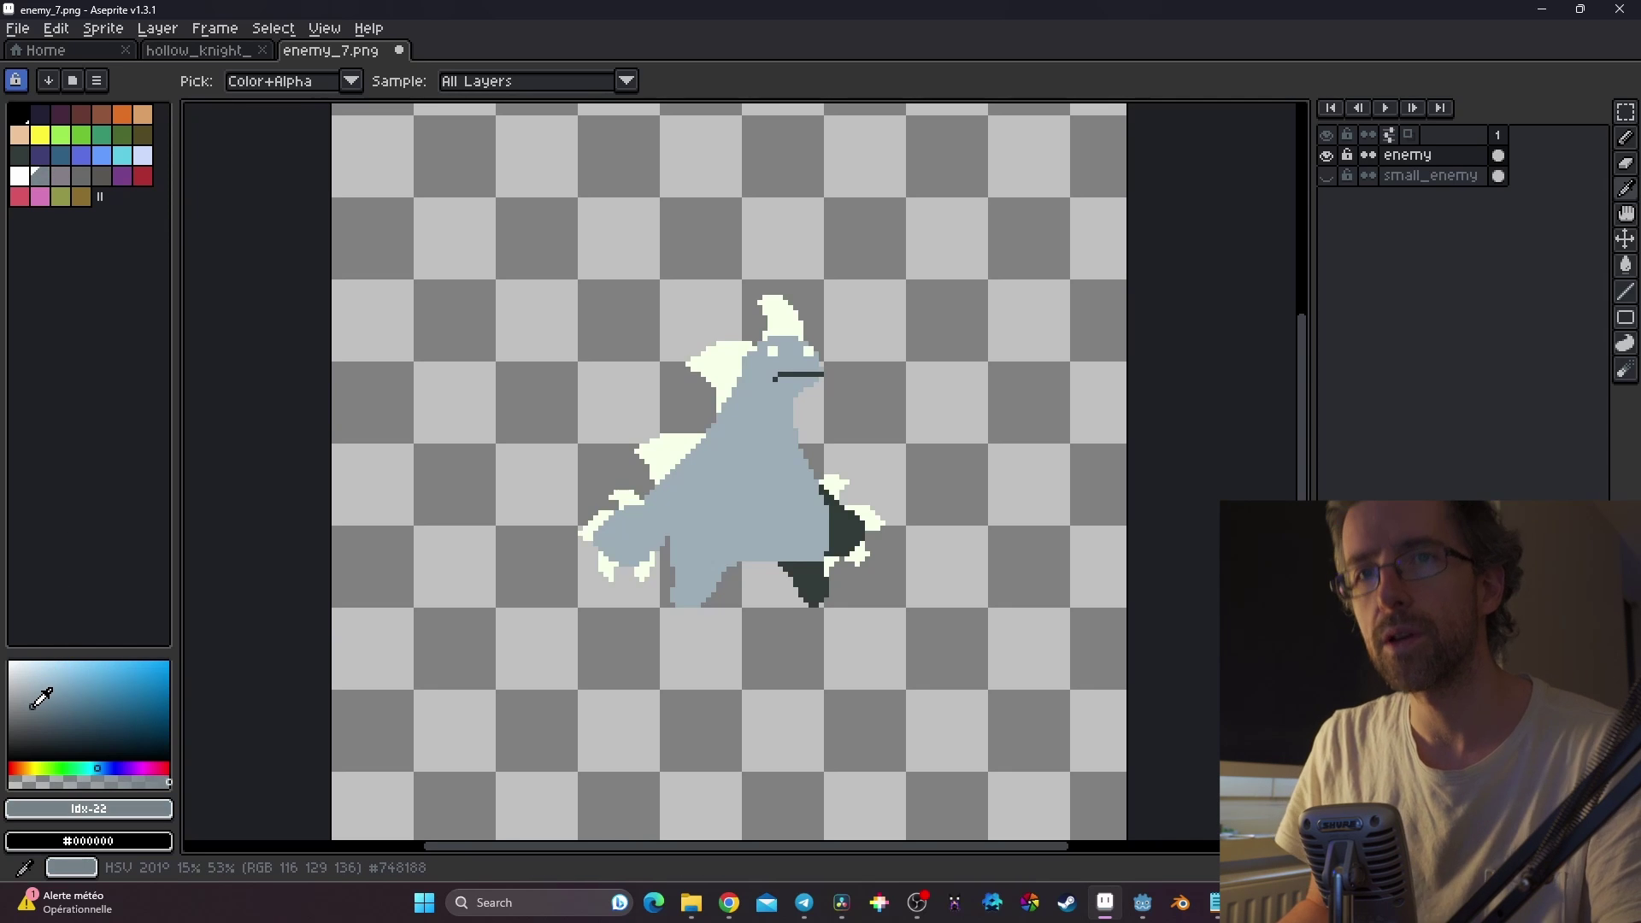
key(g)
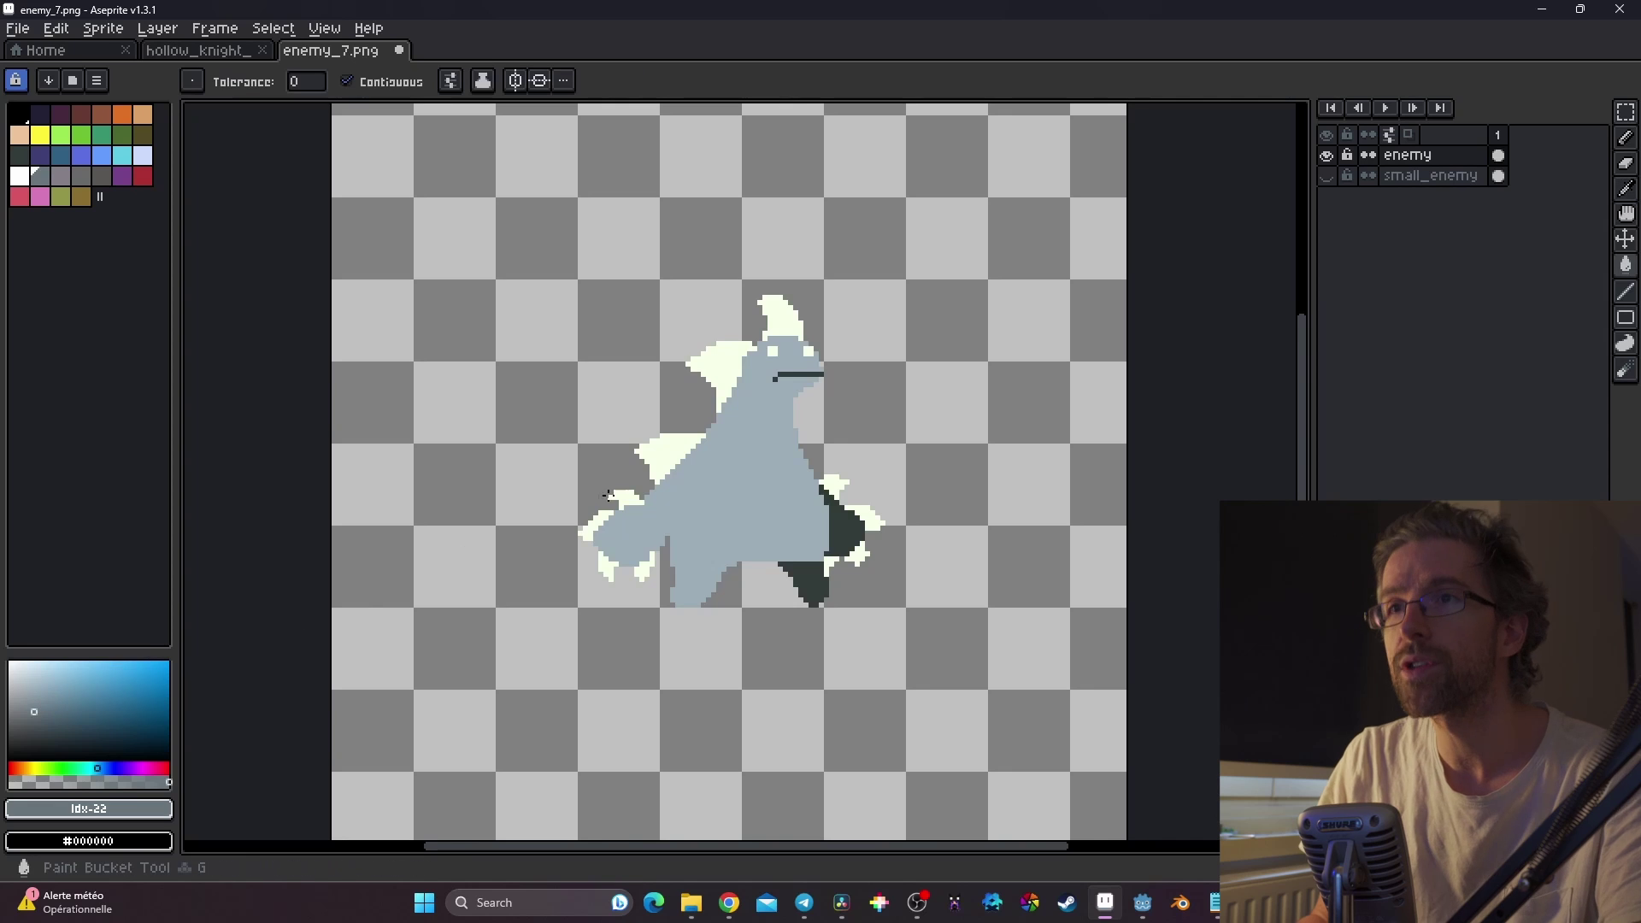
click(759, 456)
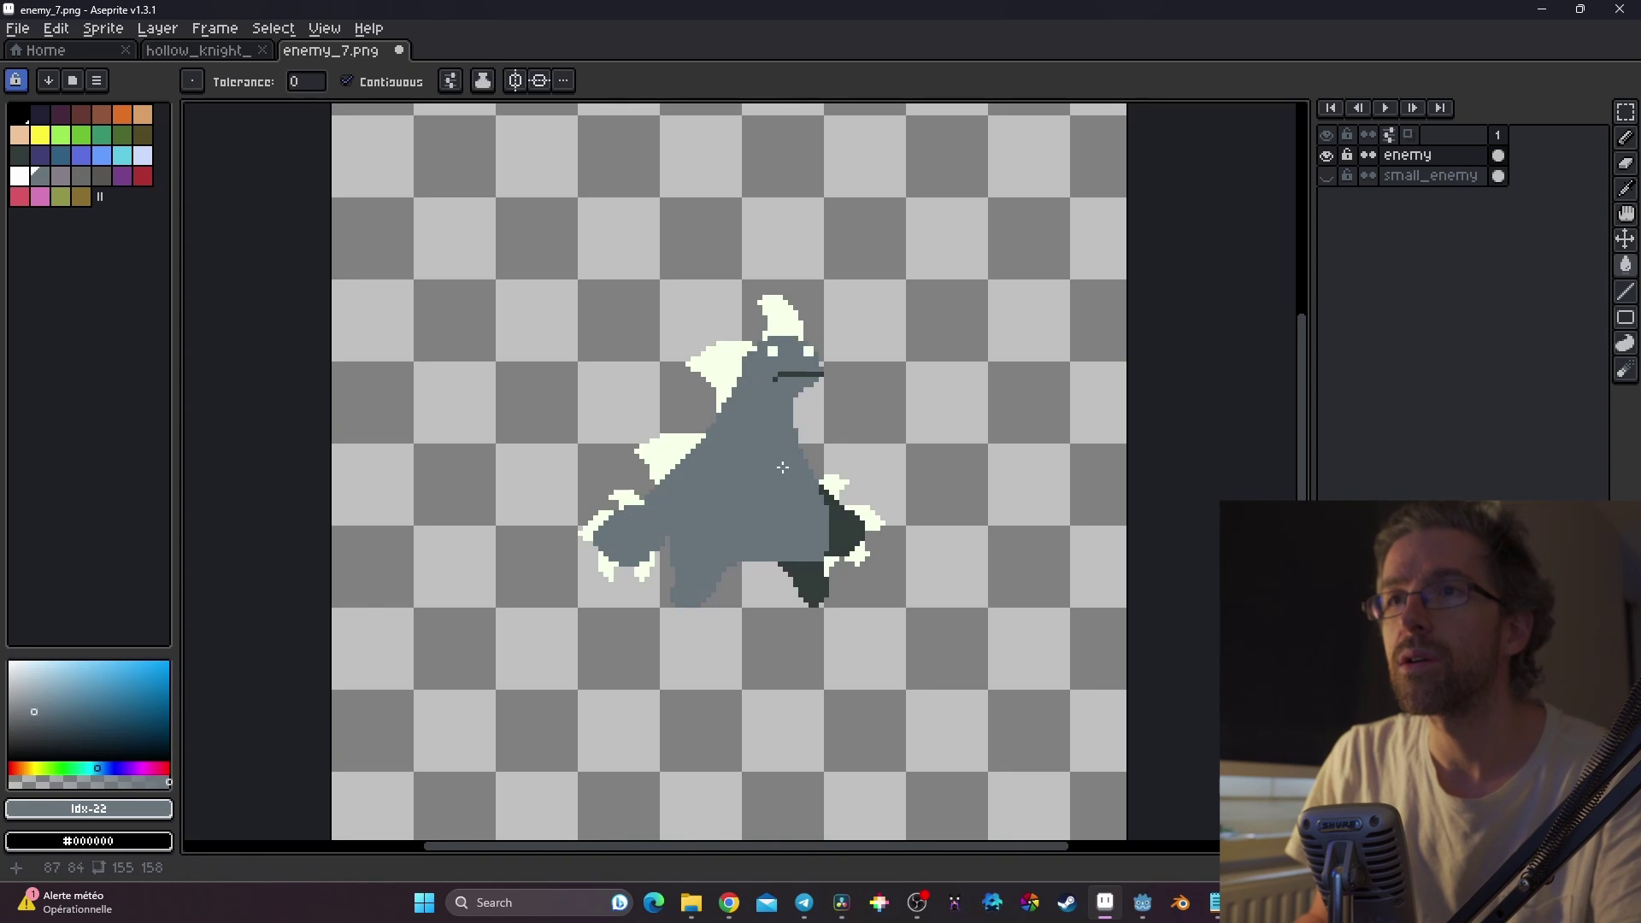
key(ctrl+s)
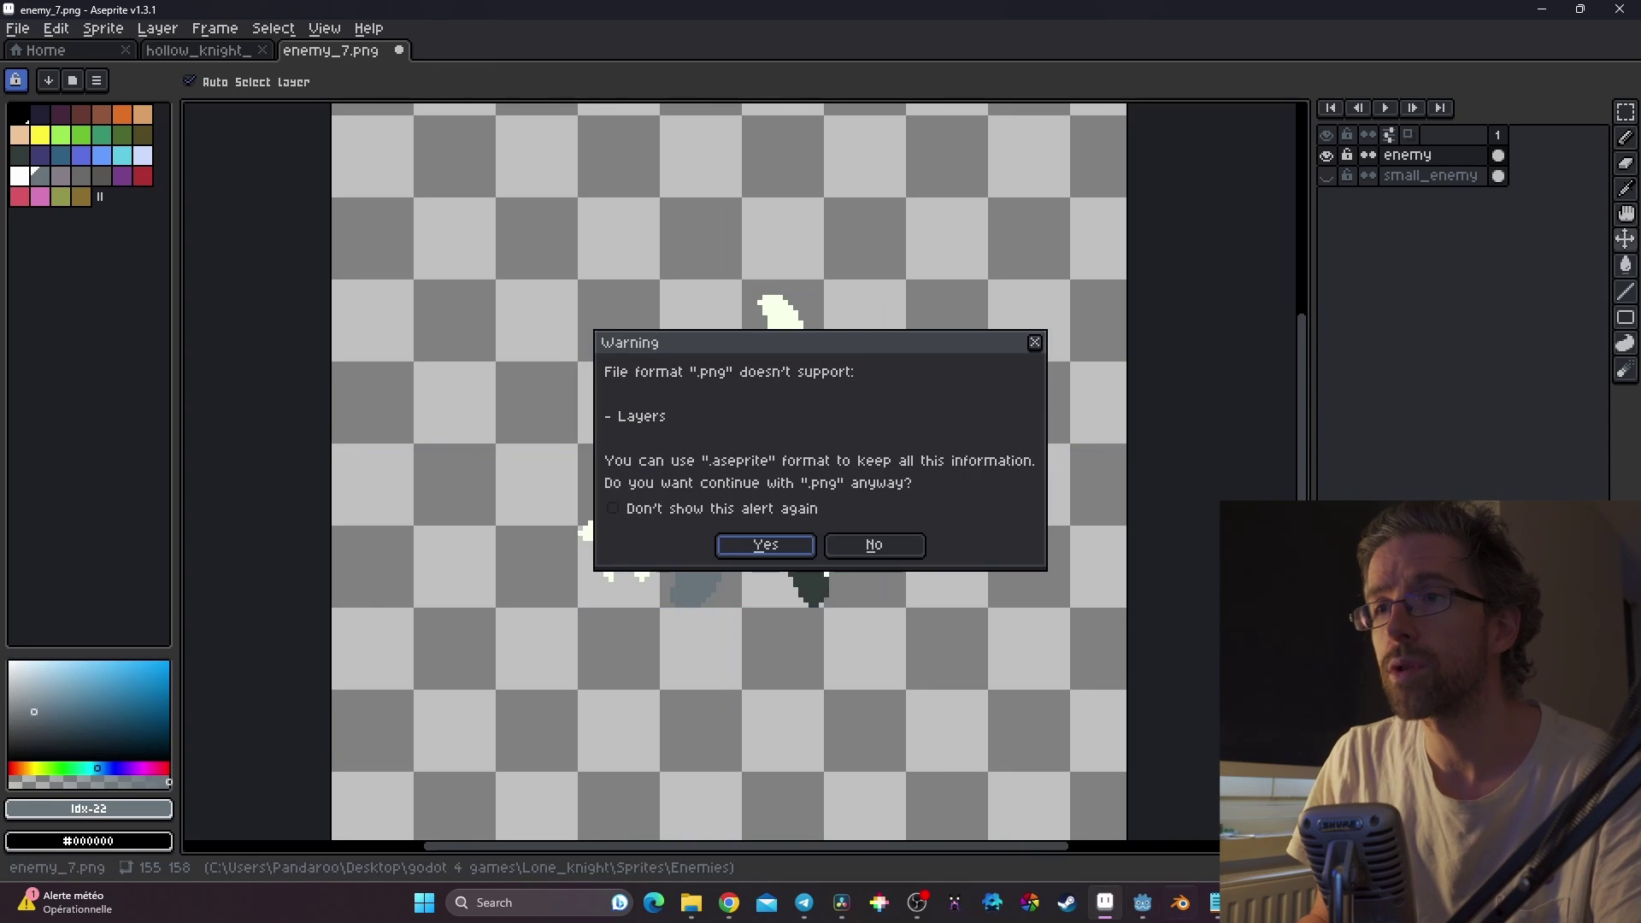
click(765, 545)
Return to Godot and run the main scene to check the darker enemy in the game, closing the test window
key(alt+Tab)
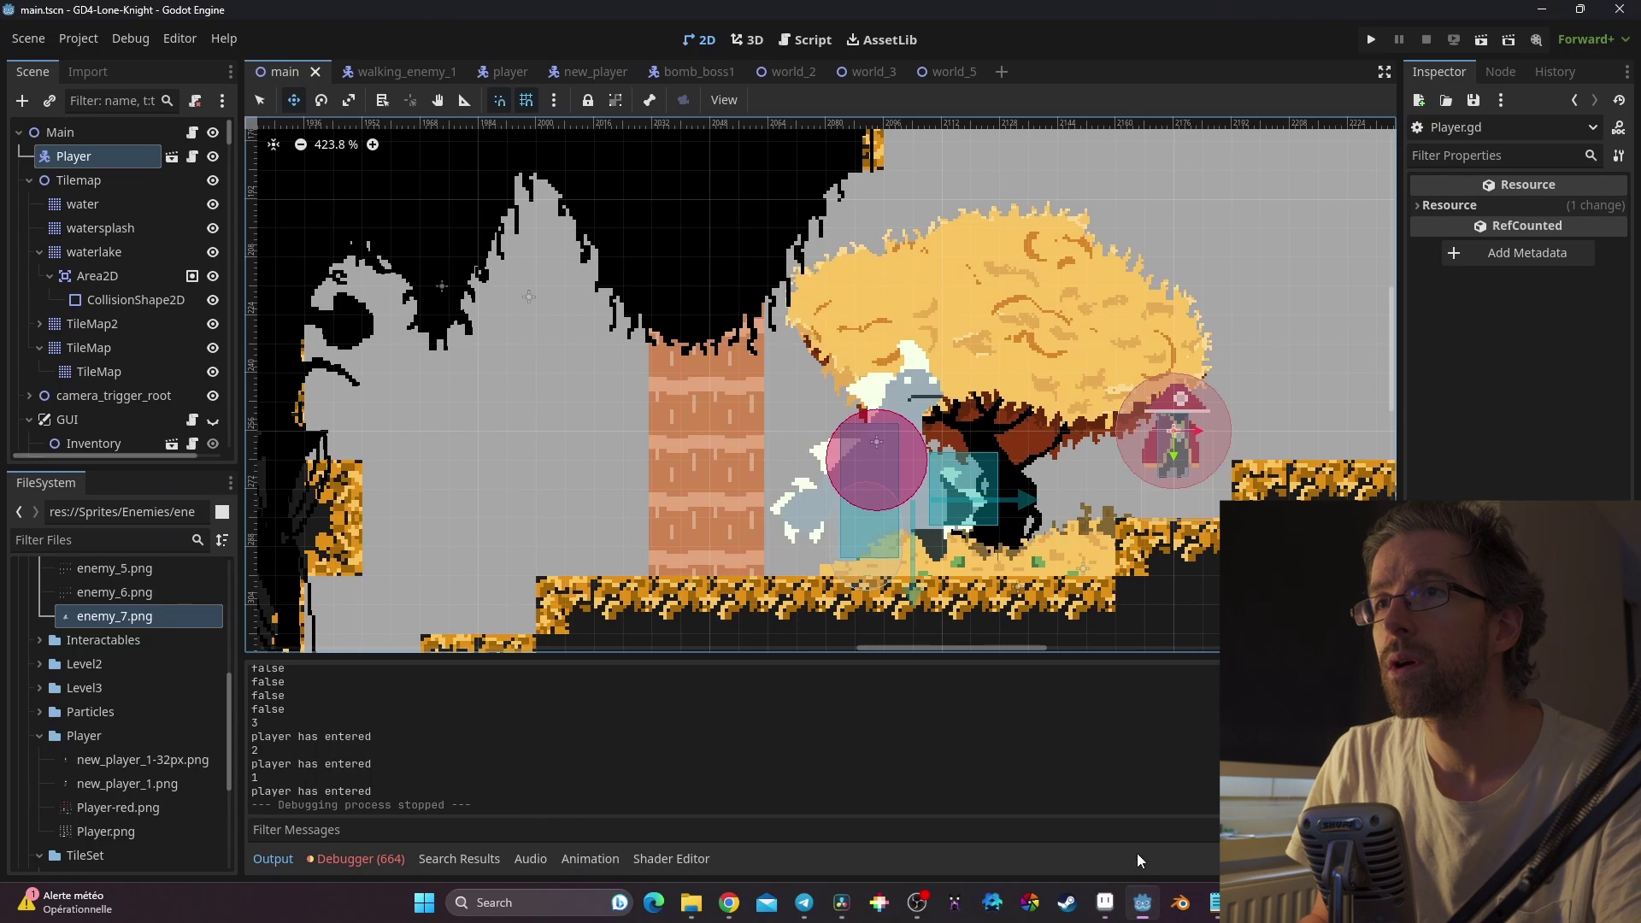
click(1489, 38)
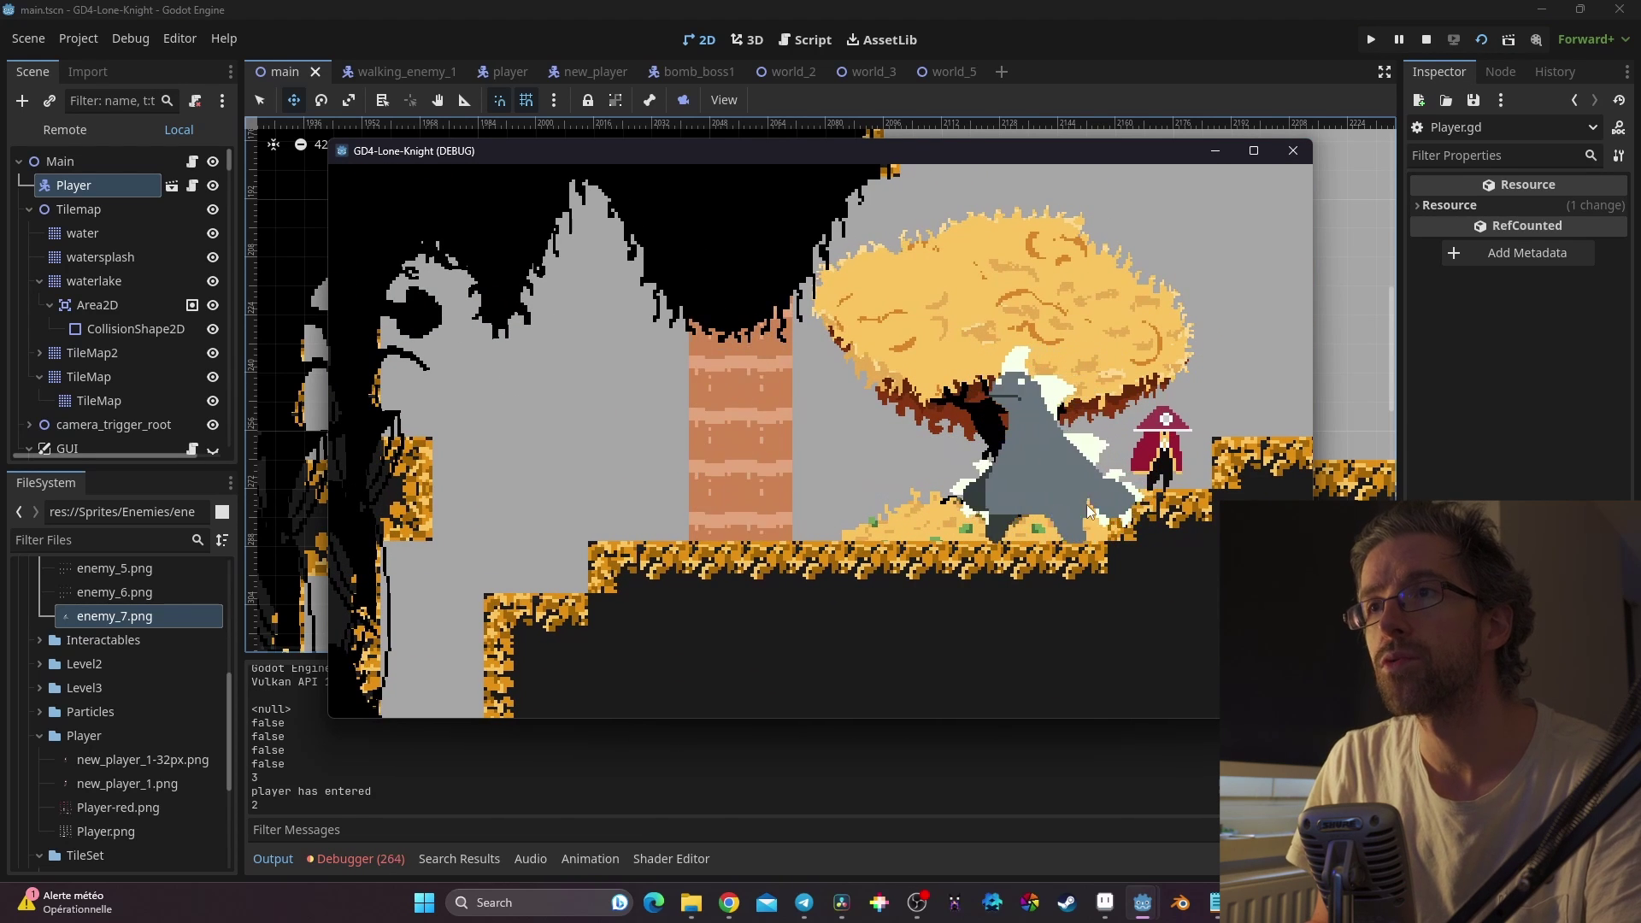
click(1299, 150)
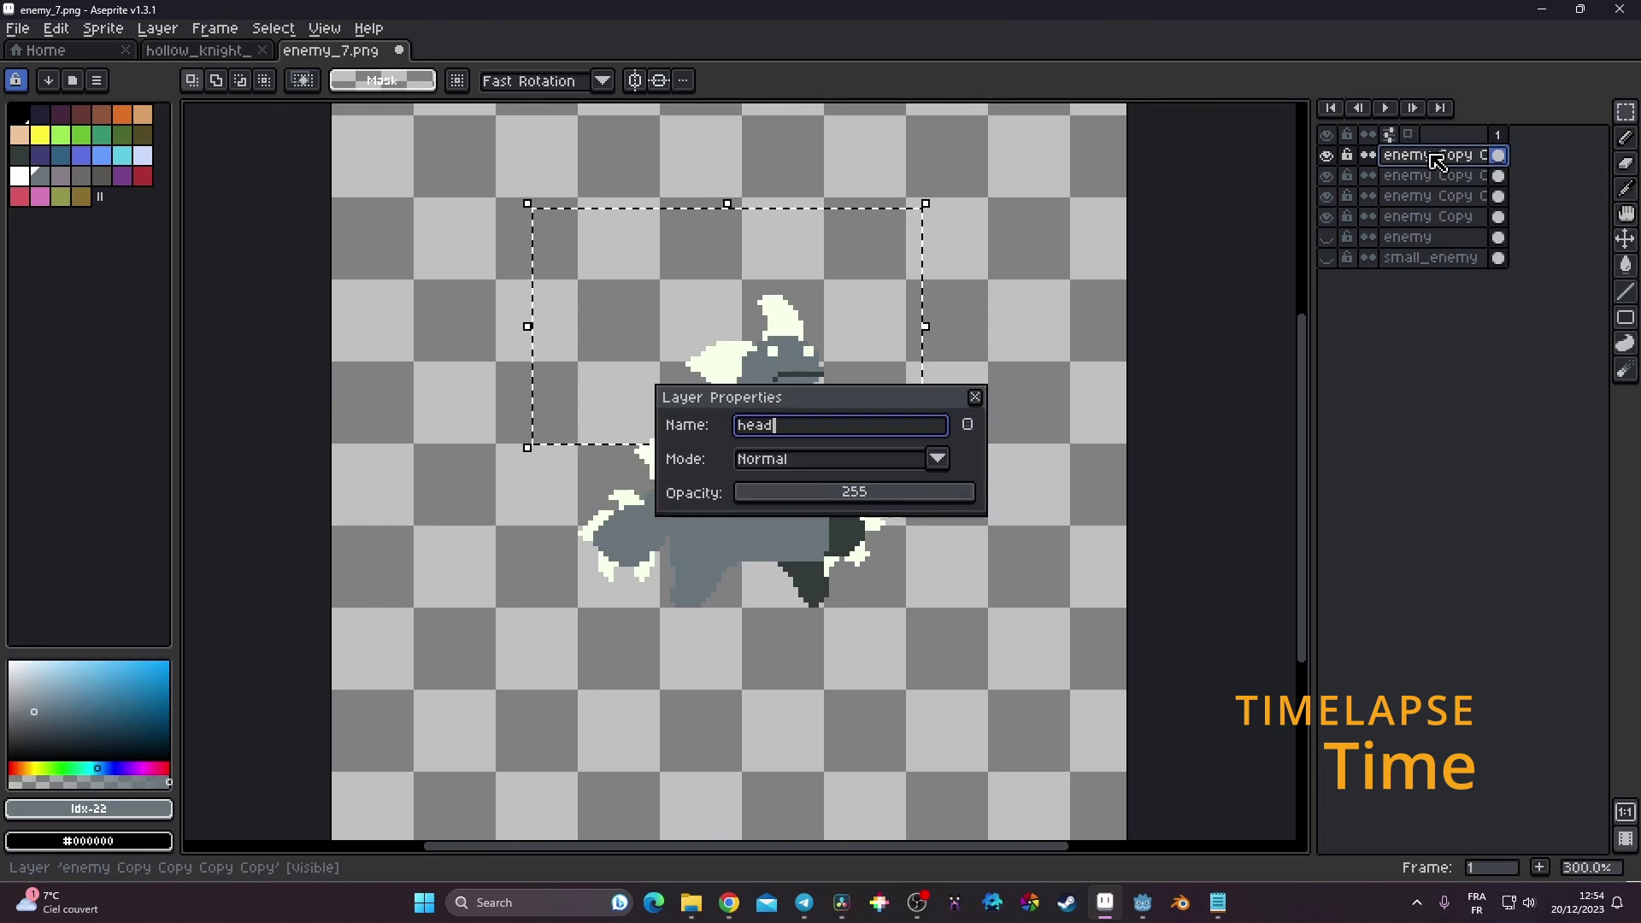
In Aseprite, finish naming the four copies of the enemy layer as head, chest, arms and legs
double_click(1458, 217)
text(legs)
key(Return)
Show only the arms layer and select the torso area between the arms to cut it away
click(1403, 175)
scroll(598, 427, up, 2)
alt+click(1326, 175)
key(b)
scroll(519, 507, down, 2)
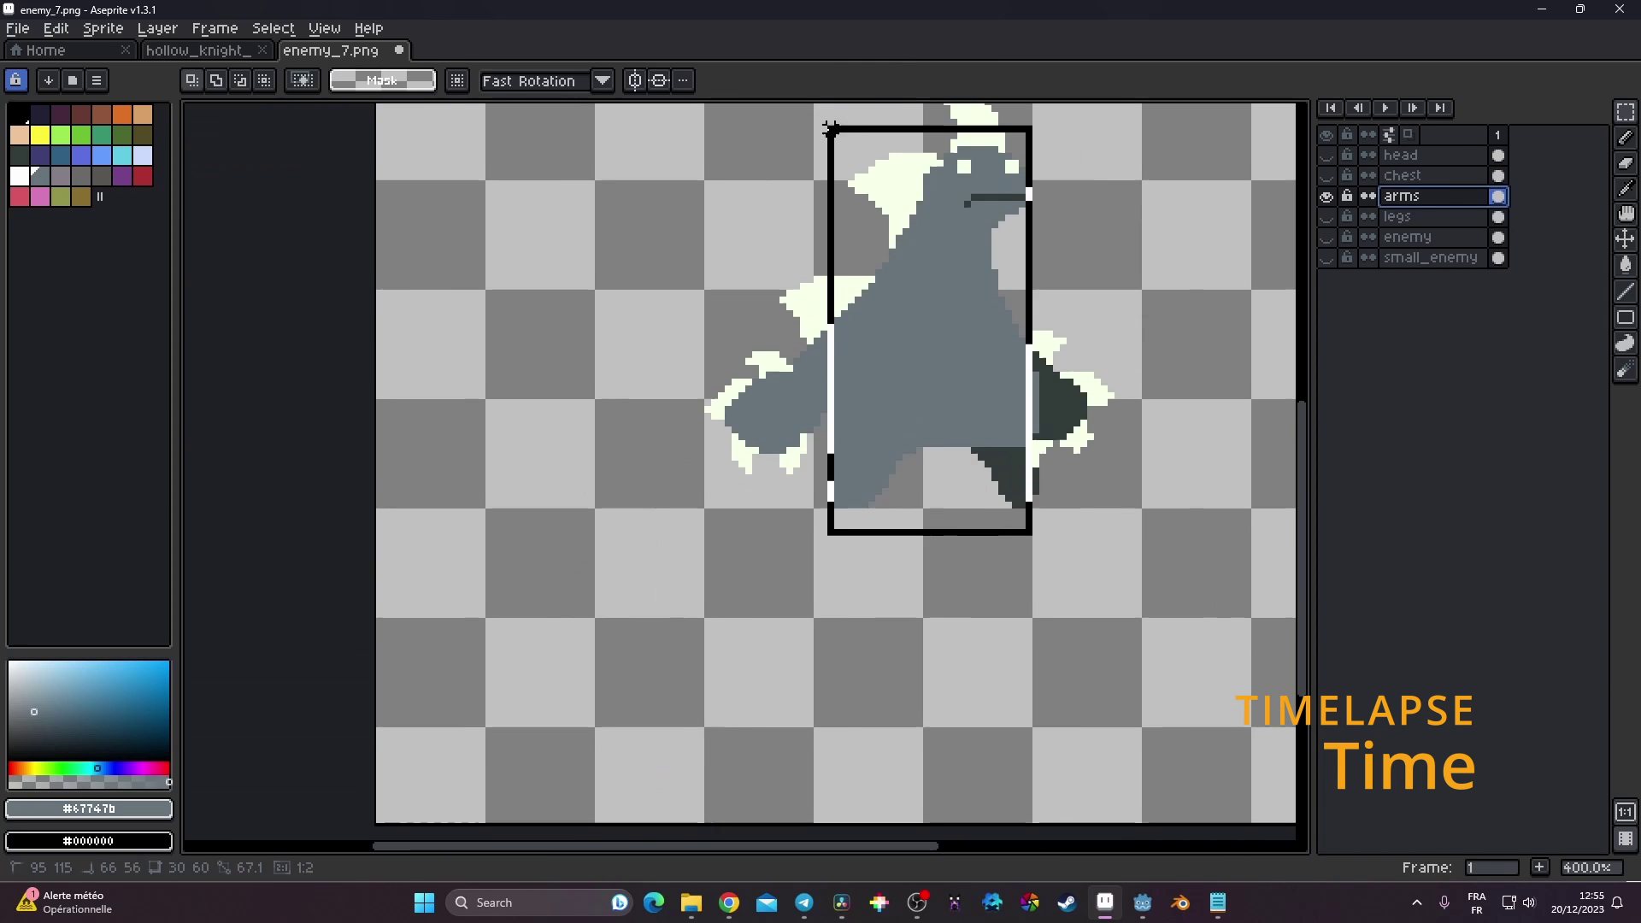
drag(561, 180, 1095, 567)
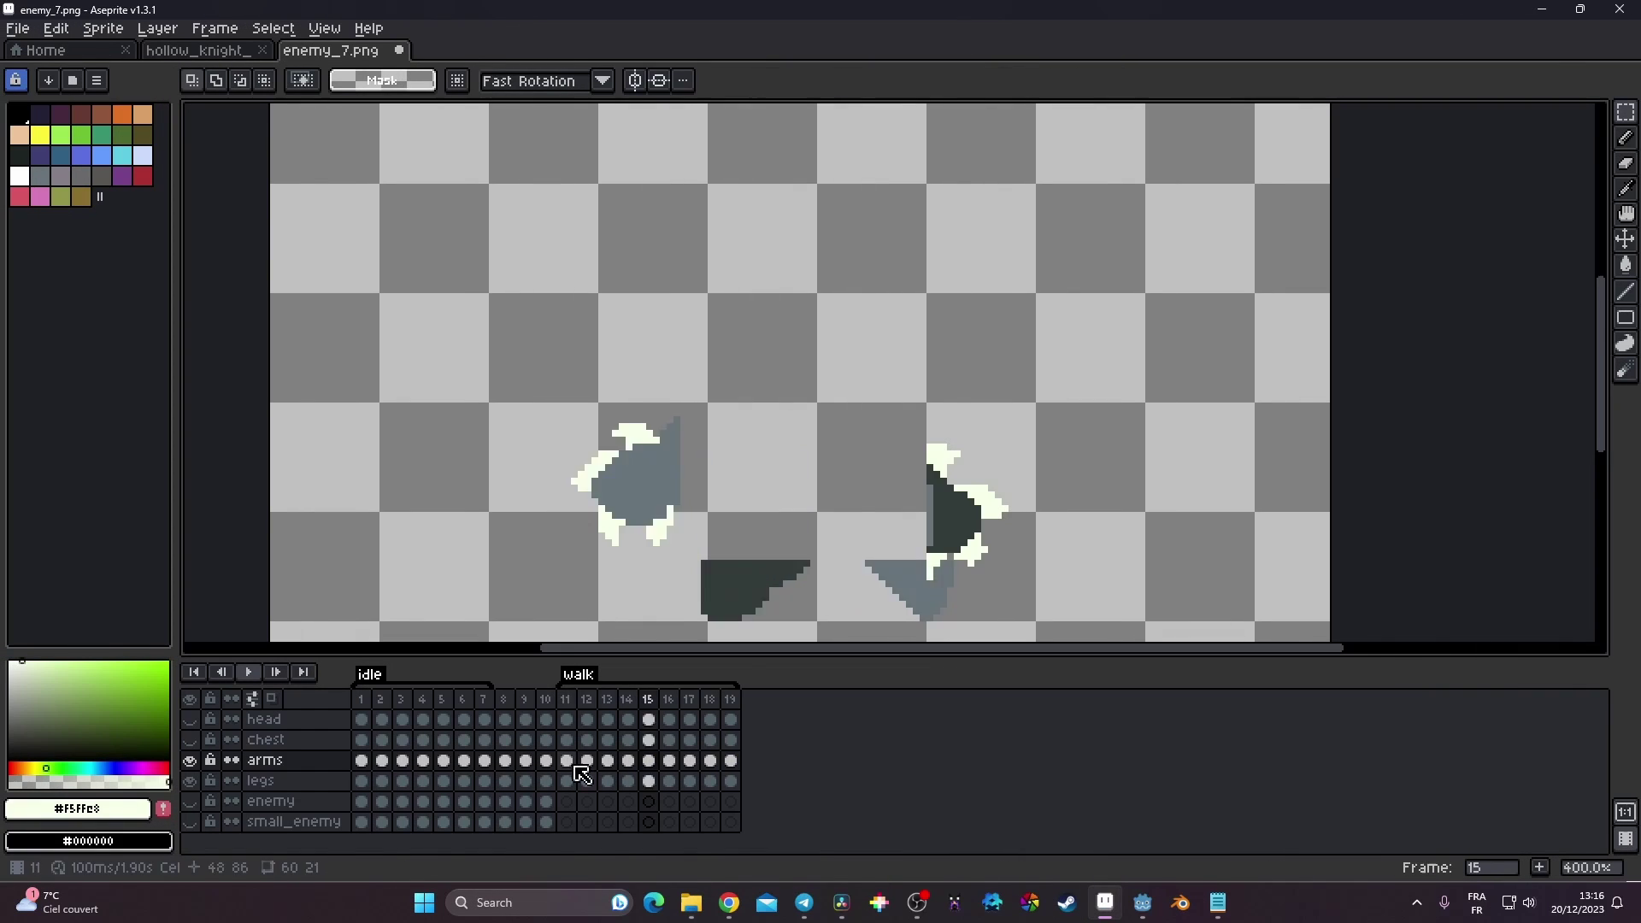
Reposition the dark arm on frame 15 of the arms layer and change the z-index of the chest cels on walk frames 11 to 19
drag(704, 422, 982, 608)
drag(846, 512, 905, 513)
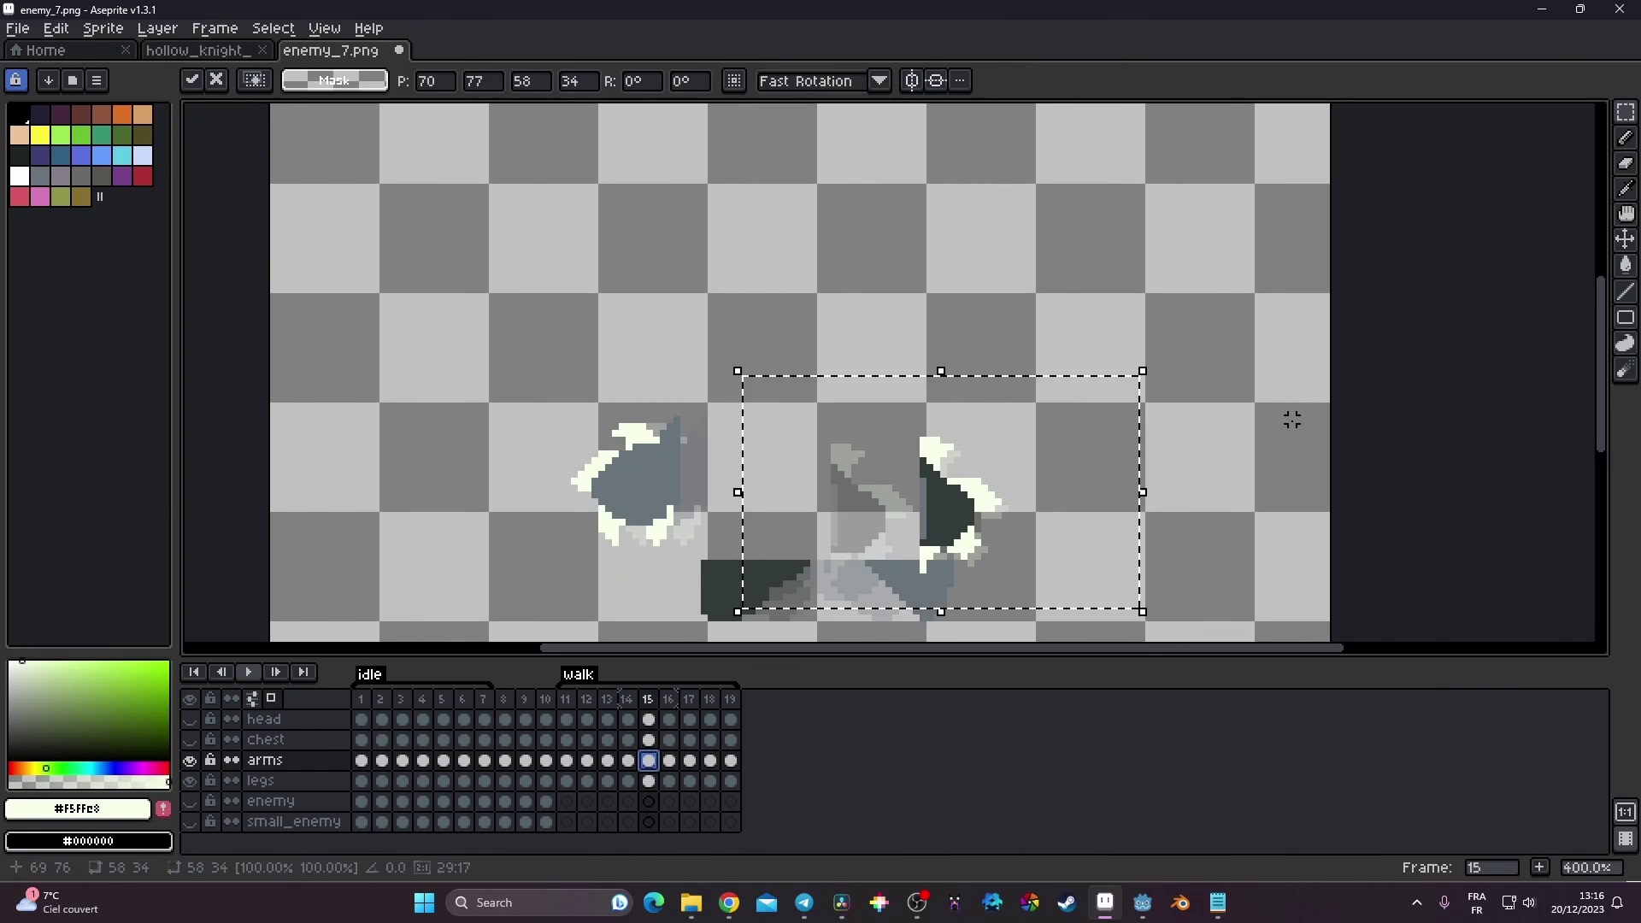
double_click(567, 740)
click(1168, 374)
click(731, 740)
Go through the arms cels of the walk animation and redraw the near upper arm on frame 15 with the Line tool in #67747b
click(623, 760)
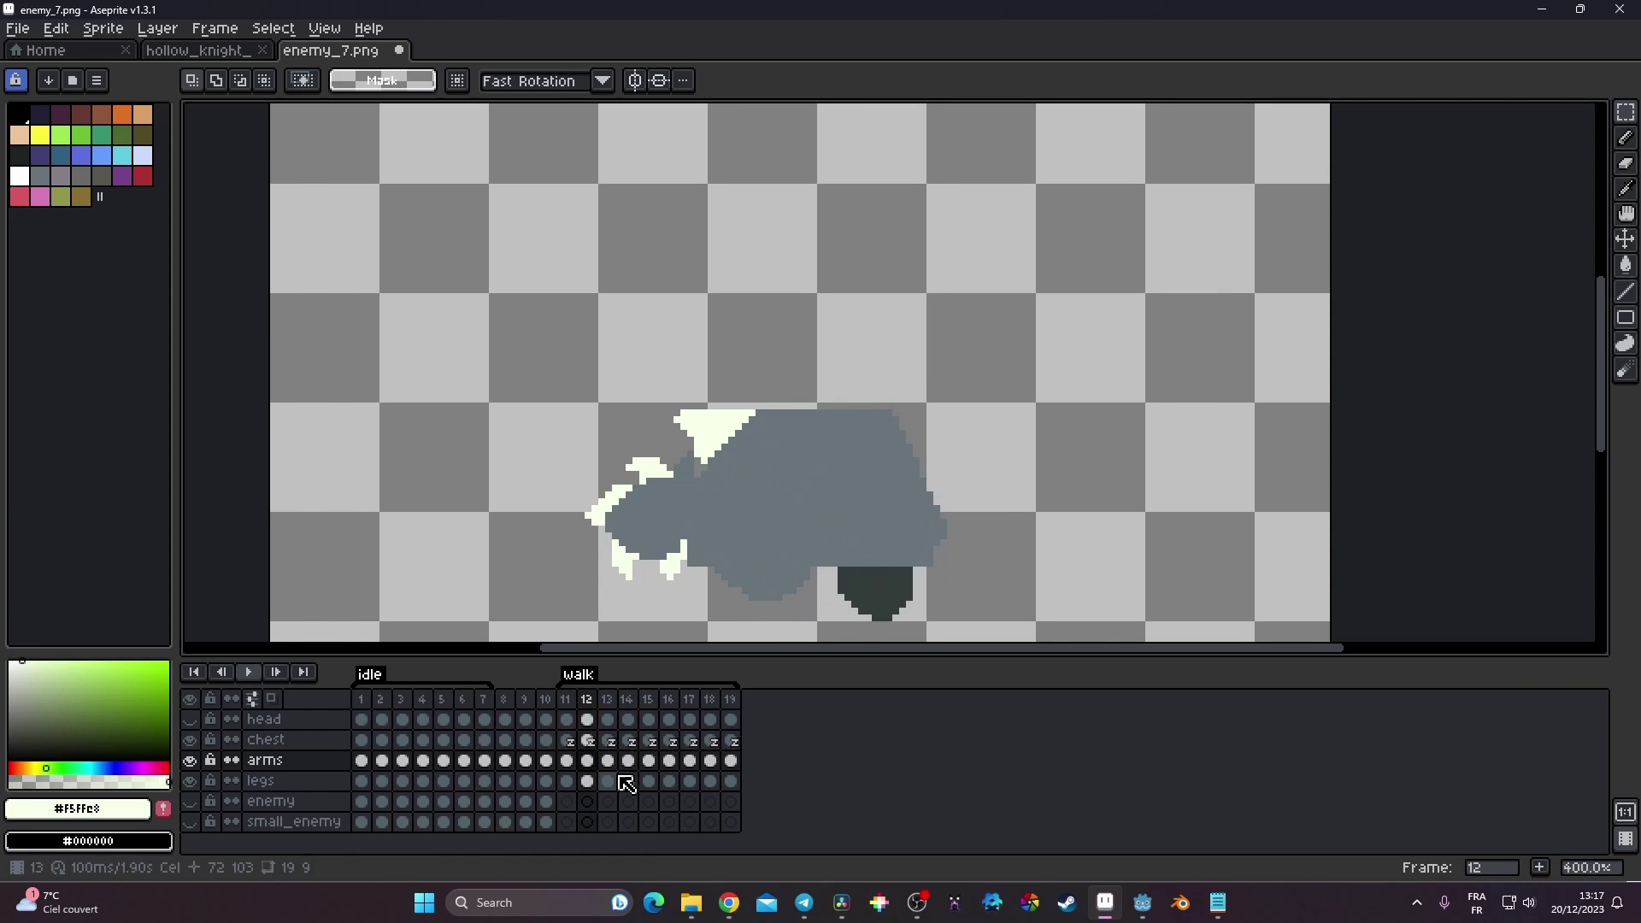
click(710, 759)
scroll(858, 456, up, 2)
key(l)
scroll(859, 455, down, 2)
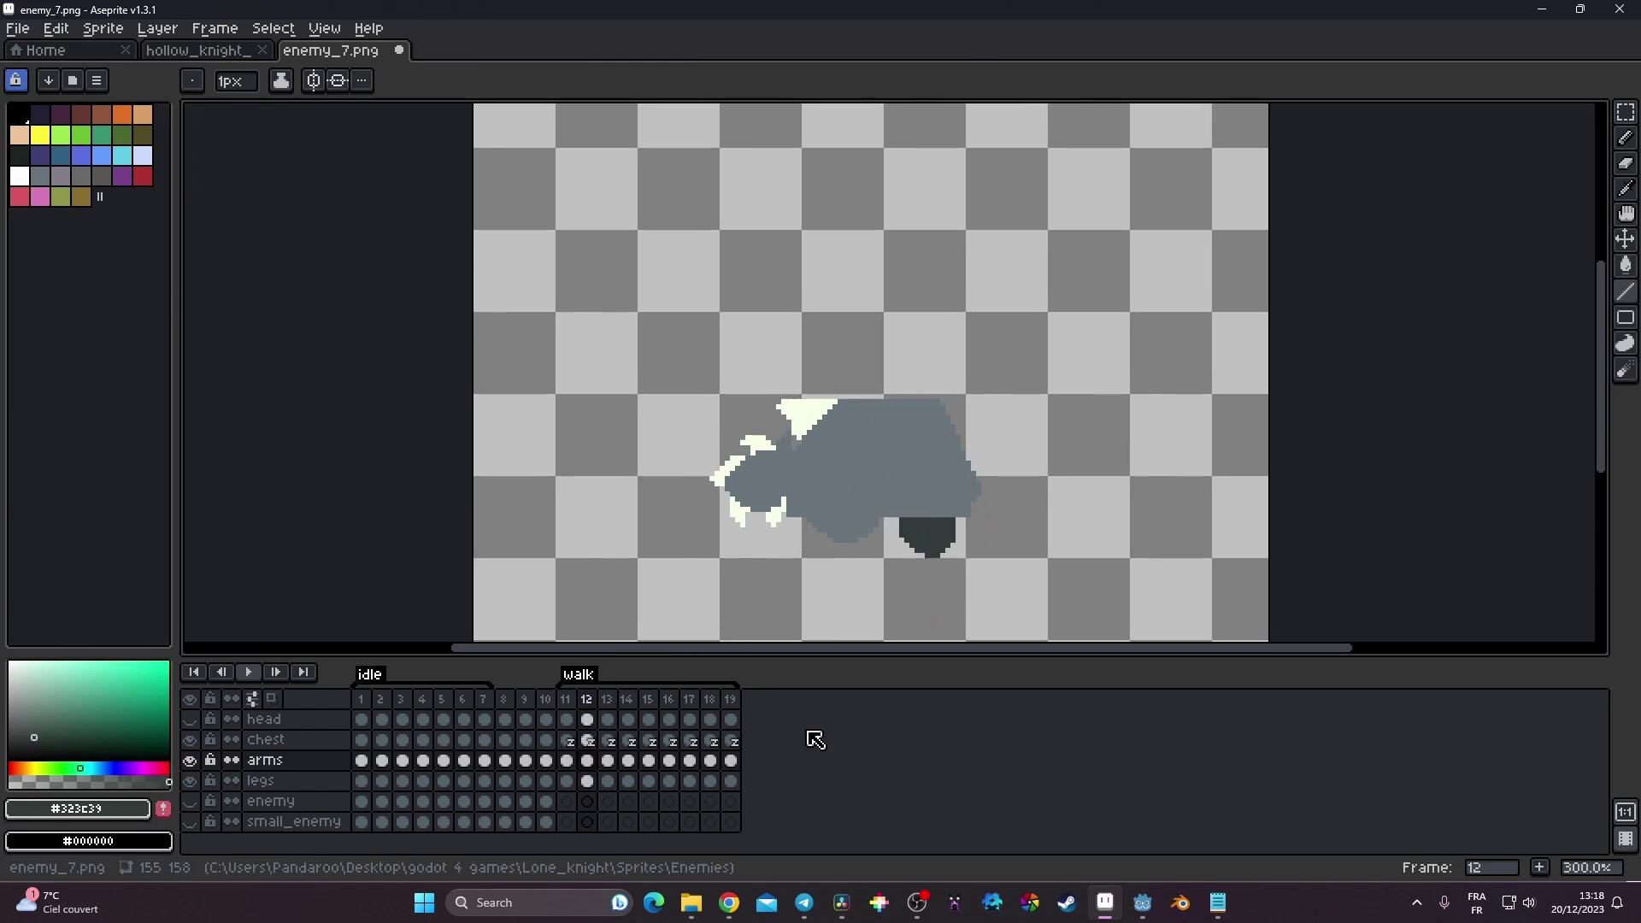
key(w)
click(648, 760)
click(669, 760)
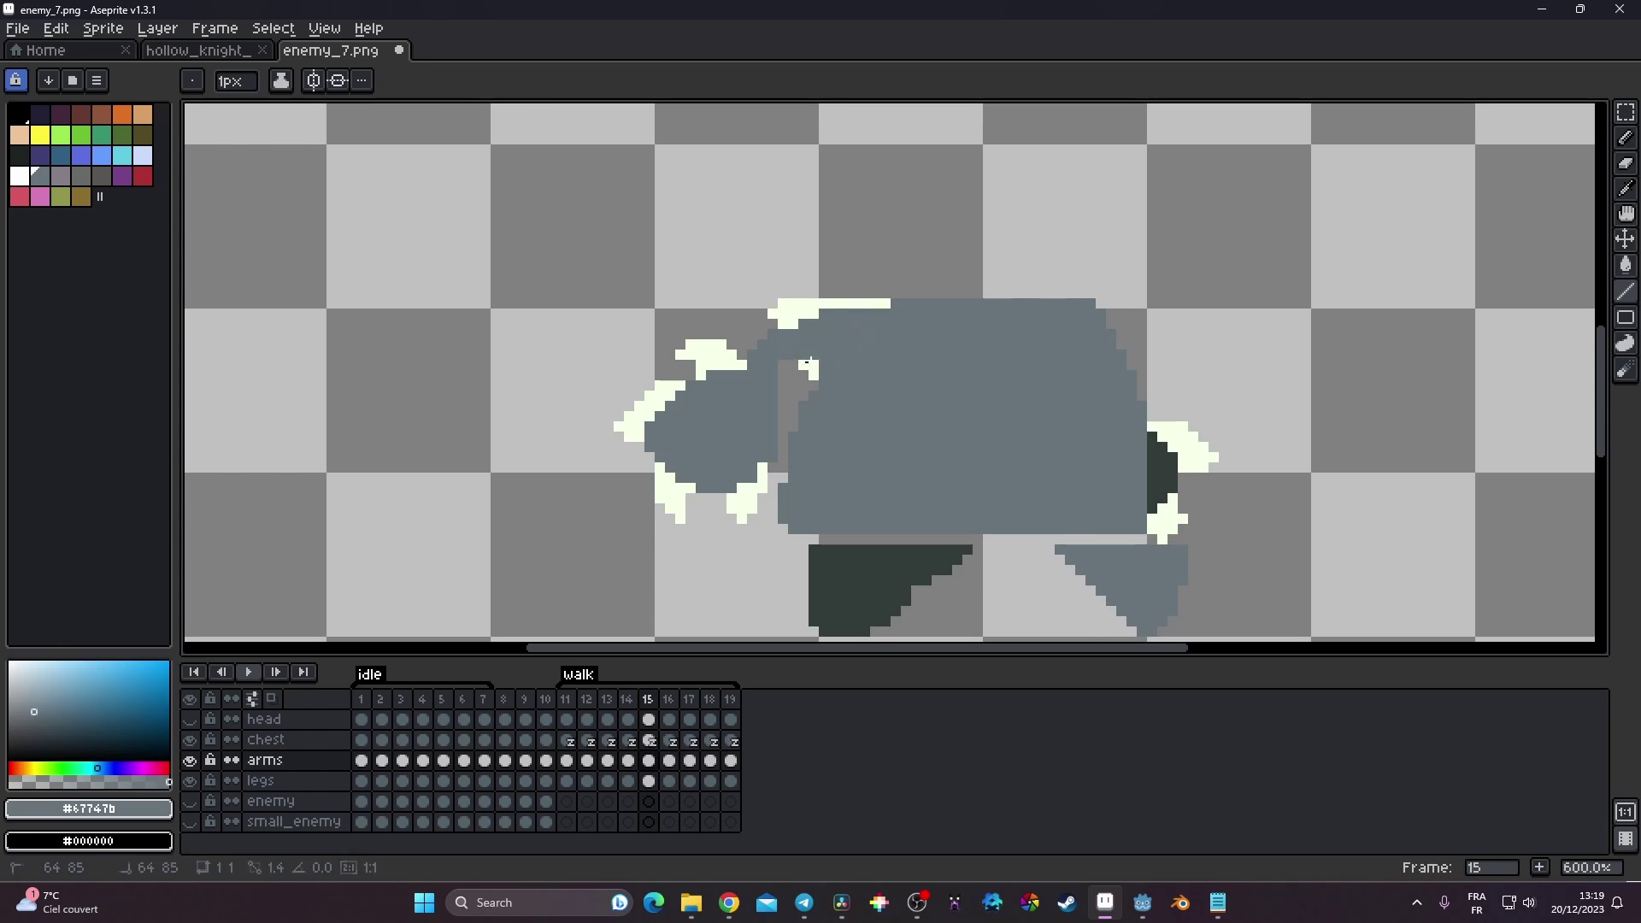
Draw the far upper arm on walk frame 16 of the arms layer with dark colour #323c39
key(i)
click(1226, 410)
key(m)
click(730, 759)
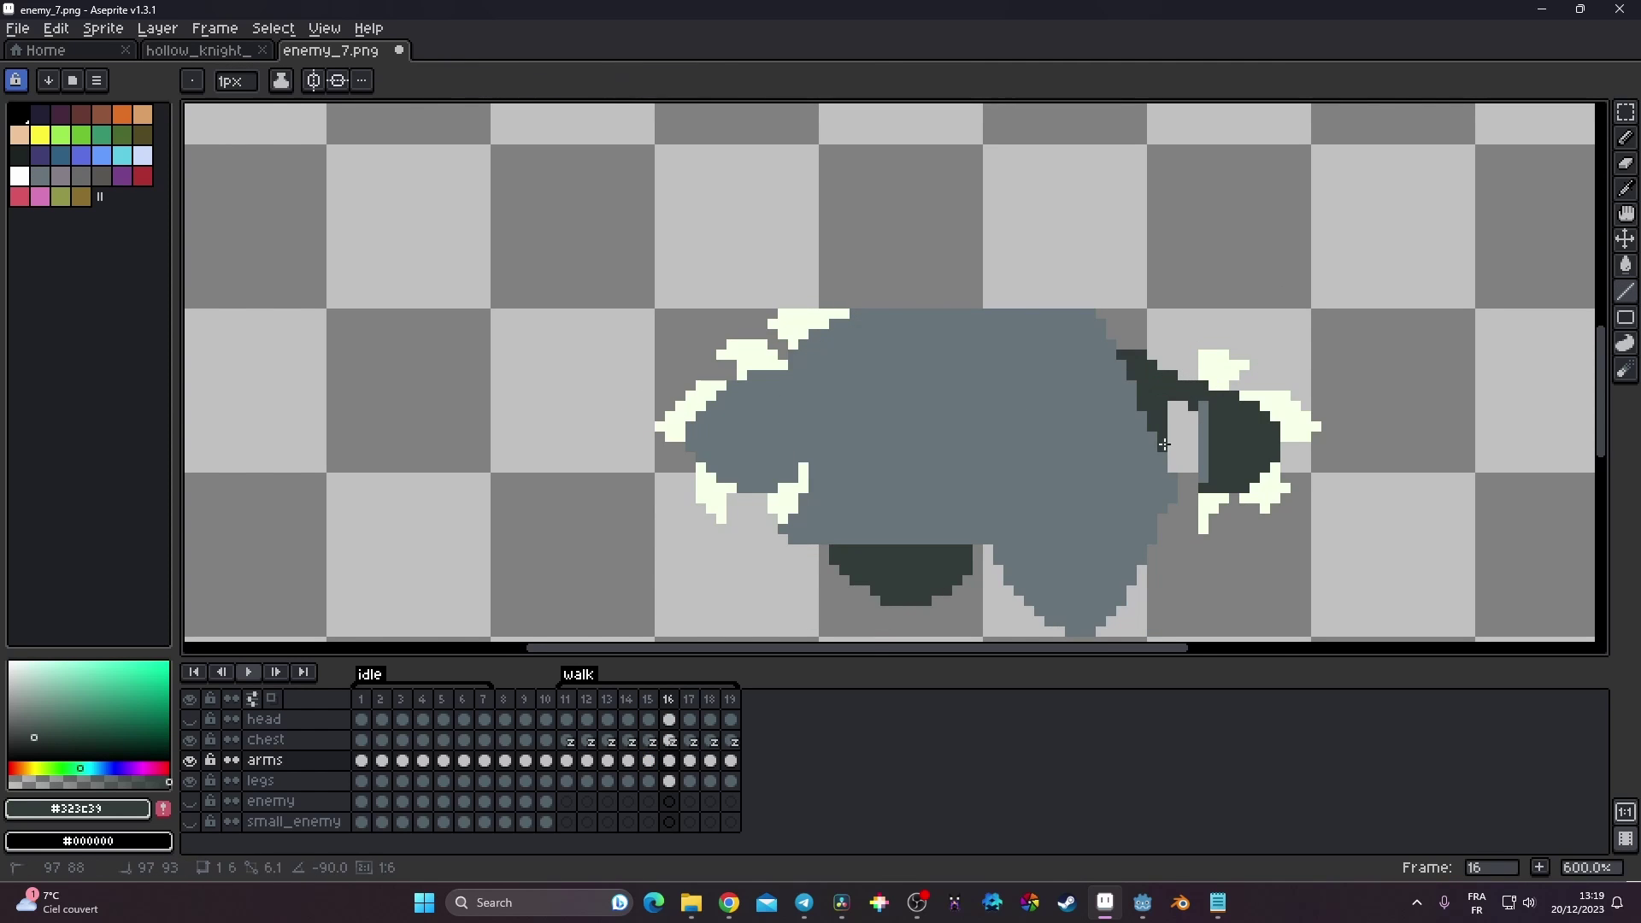
Select the dark far arm on the arms layer and nudge it slightly away from the body
scroll(940, 384, down, 1)
drag(1047, 359, 1247, 580)
drag(1179, 478, 1200, 489)
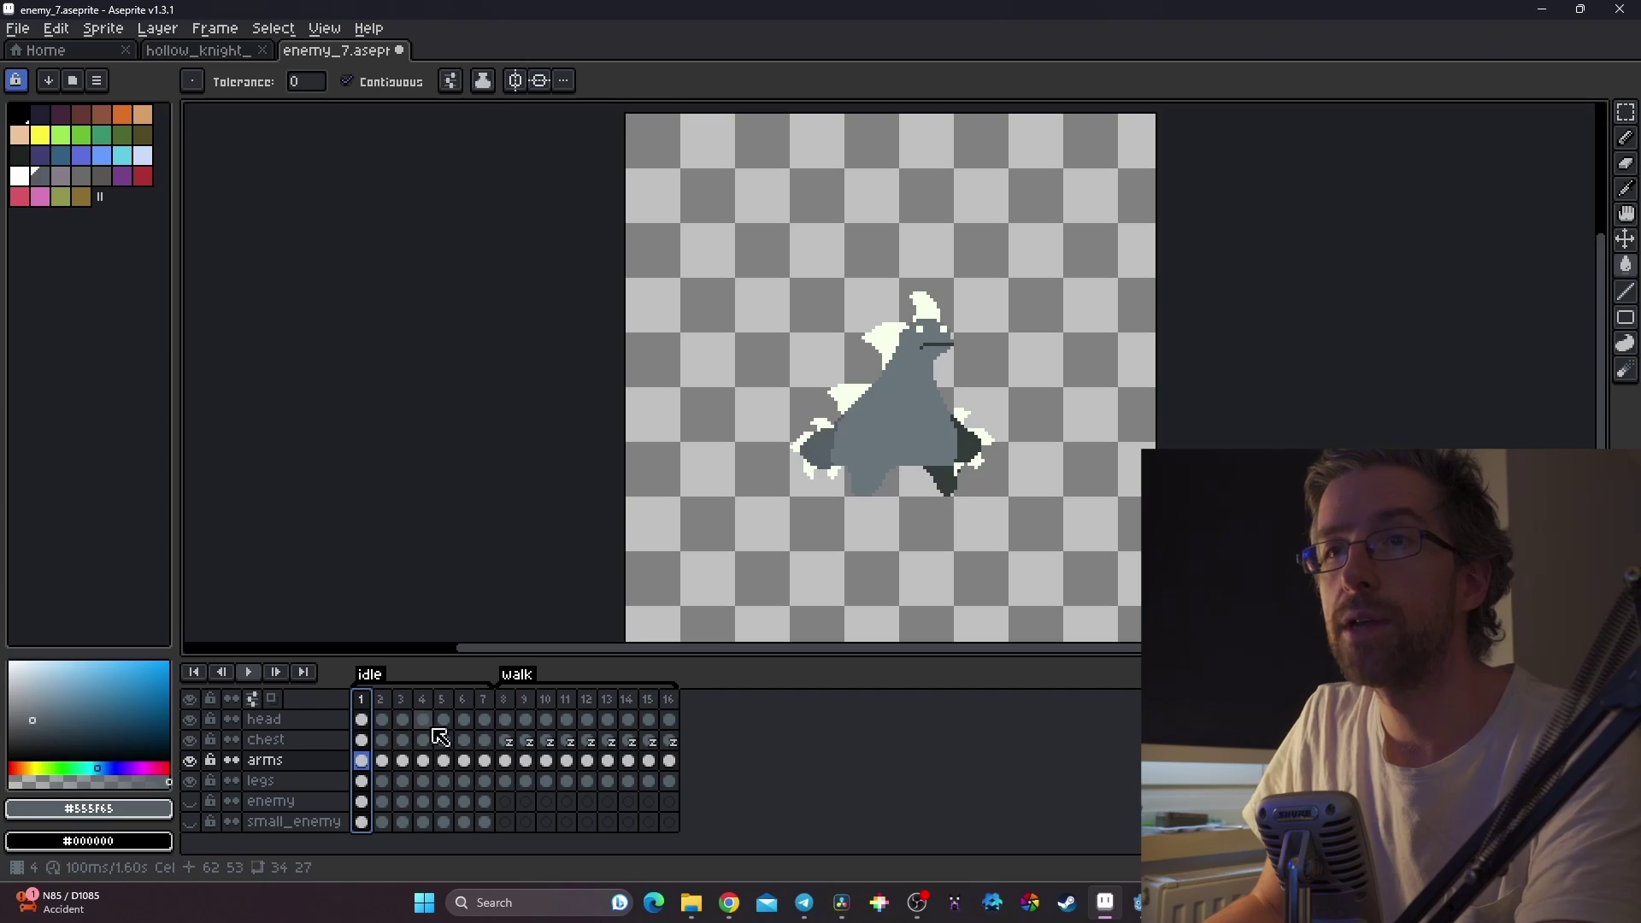
Show frame 8, the first frame of the walk animation, and examine the enemy's pose
click(511, 704)
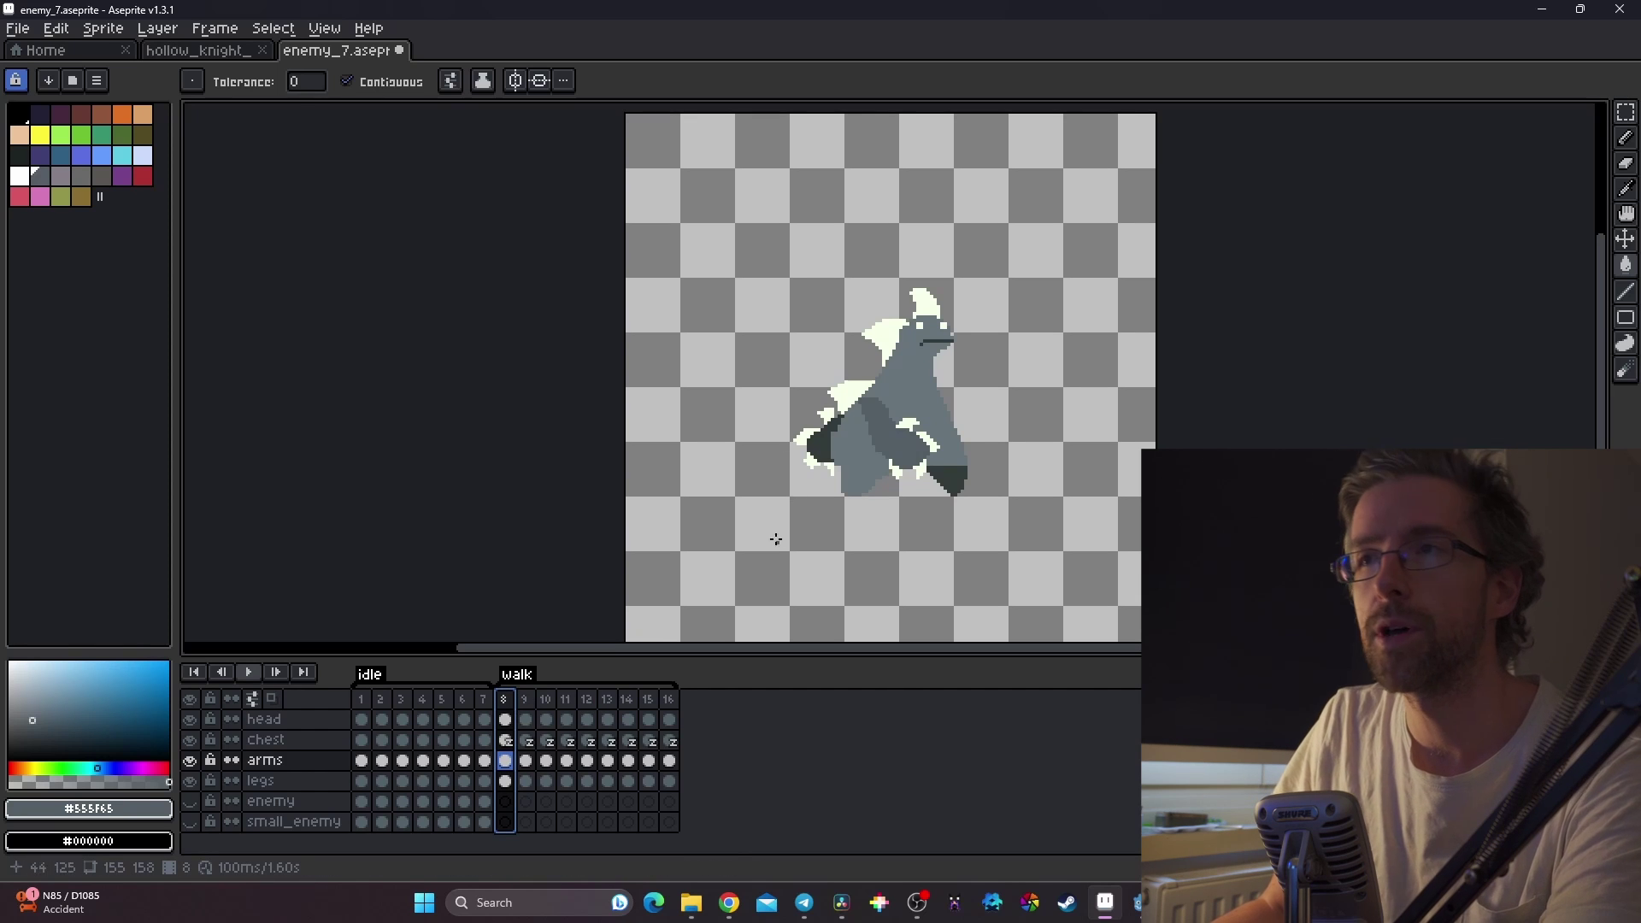
middle_drag(989, 407, 891, 416)
scroll(901, 396, up, 1)
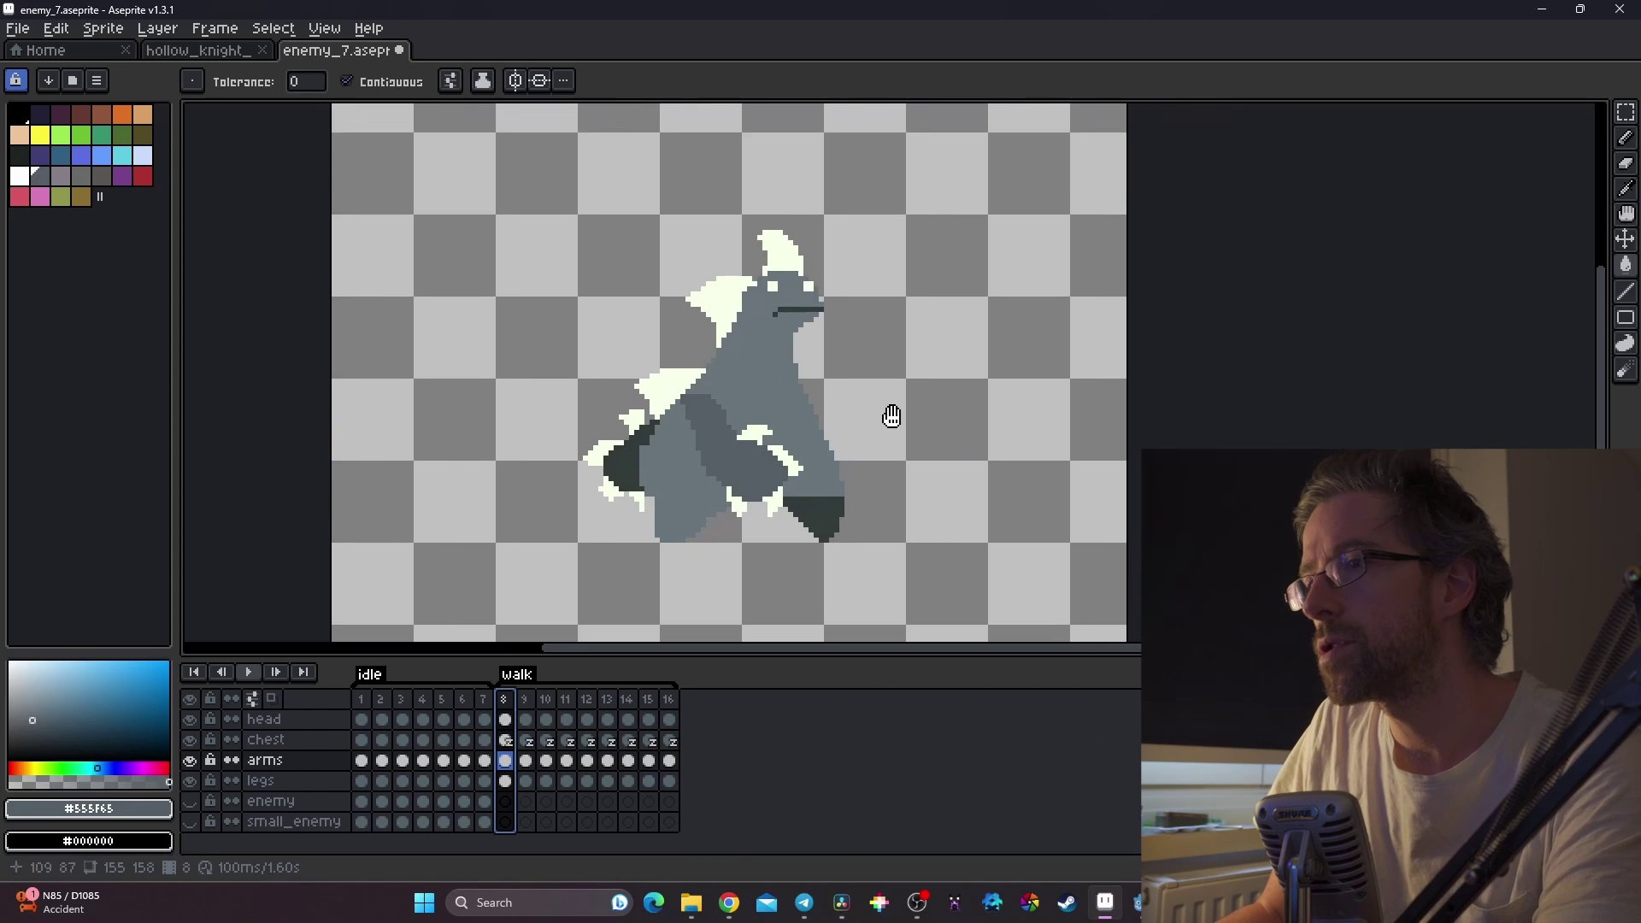
click(923, 906)
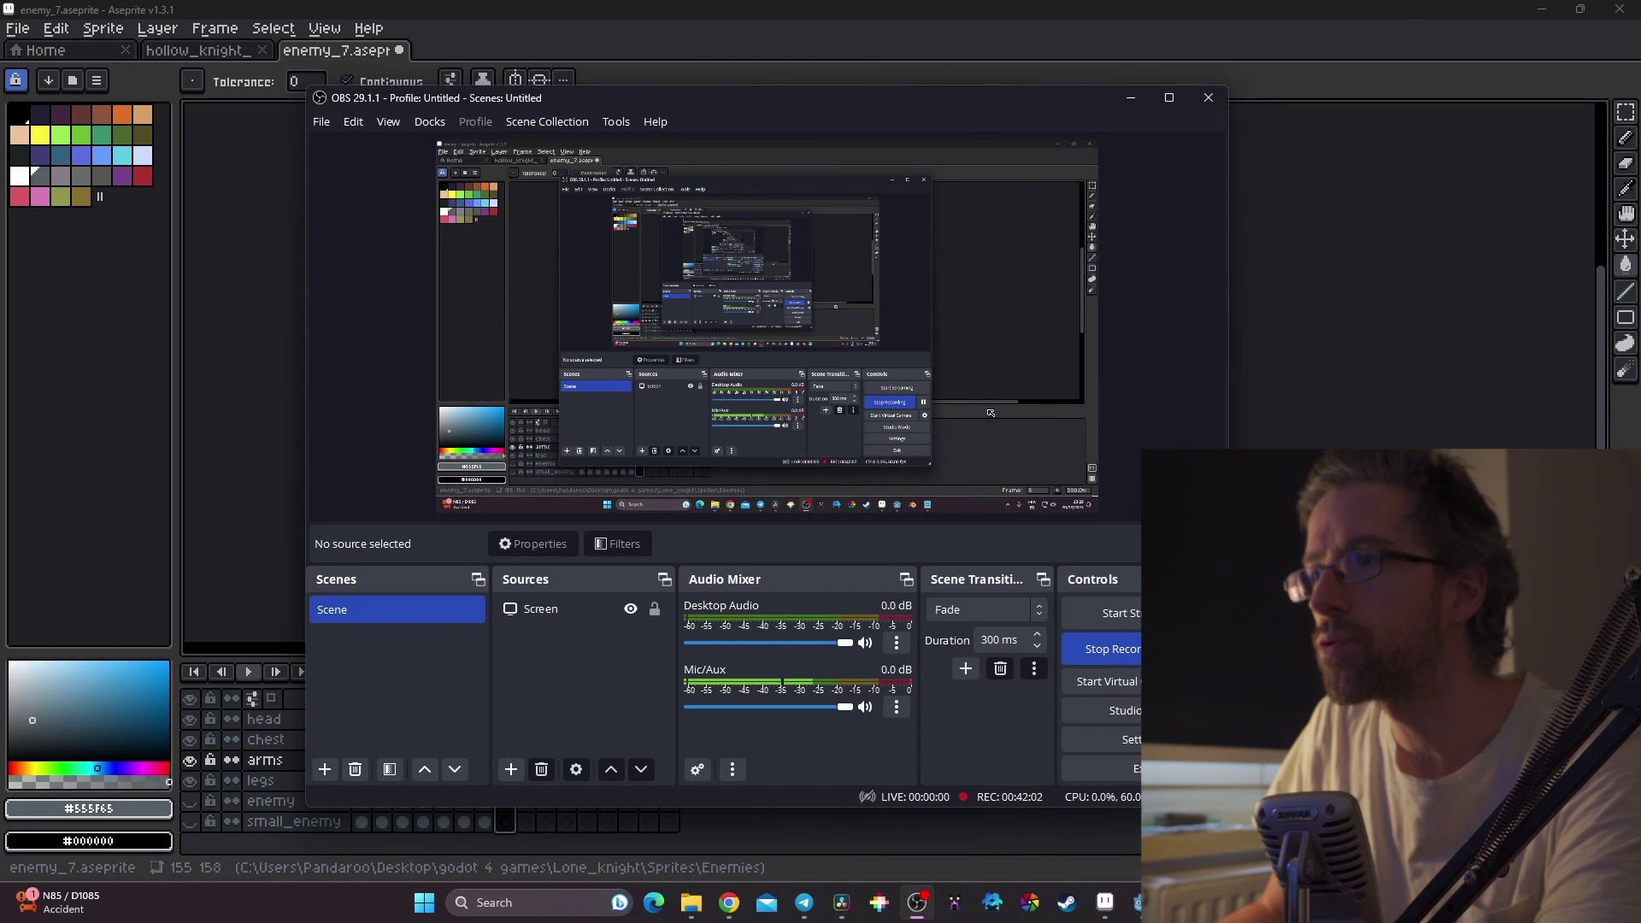
key(alt+Tab)
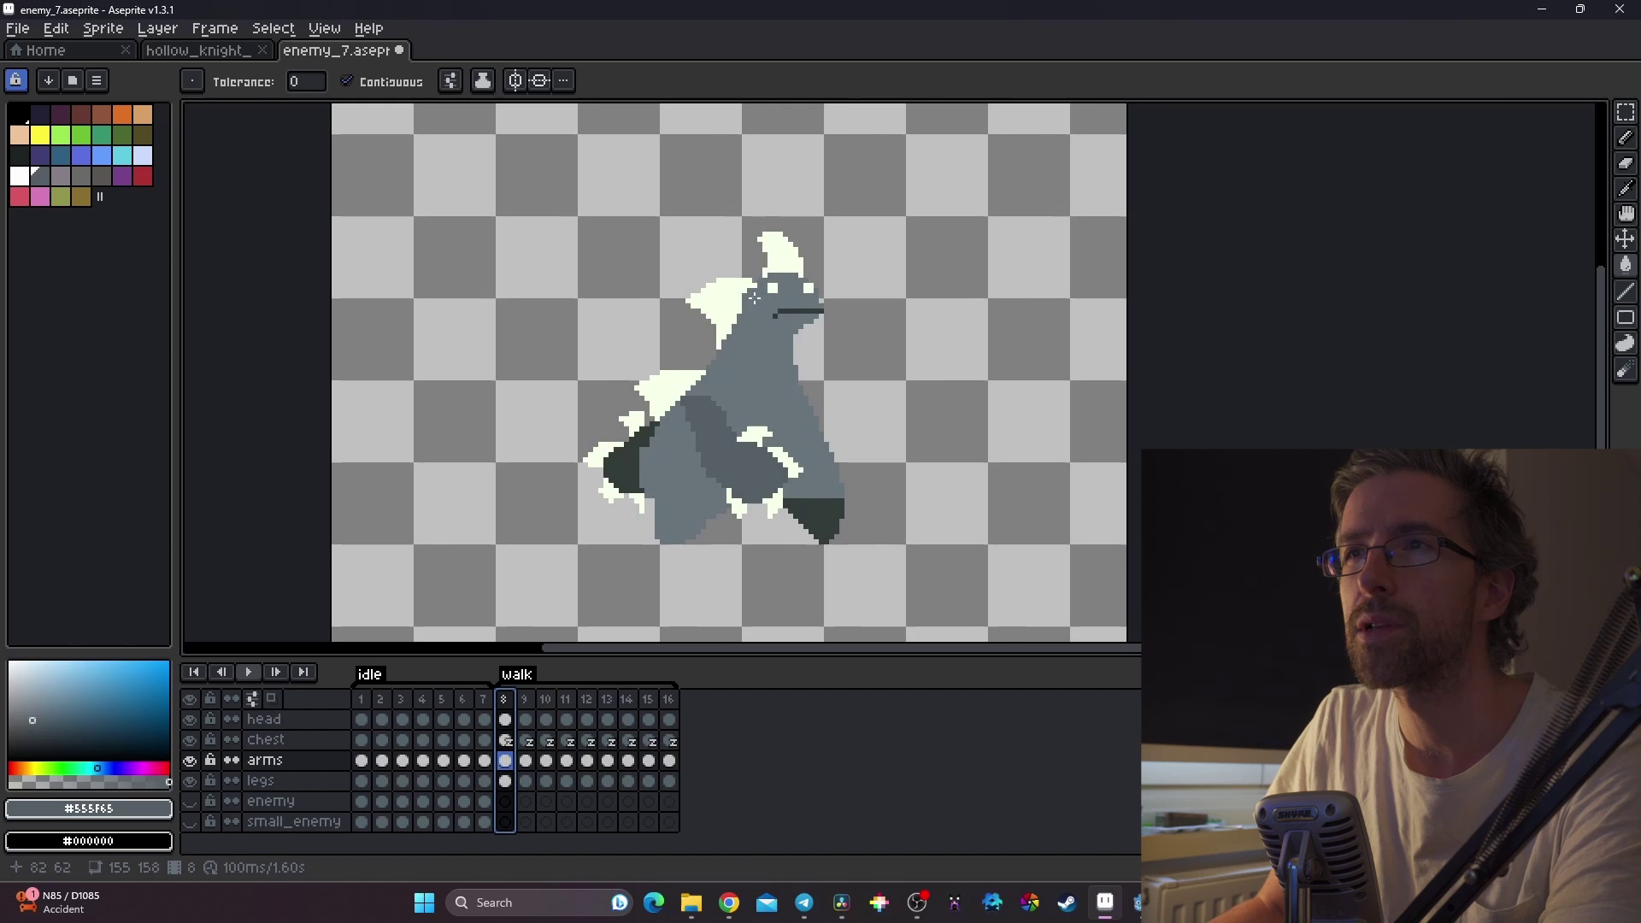
scroll(822, 420, down, 1)
middle_drag(822, 420, 803, 433)
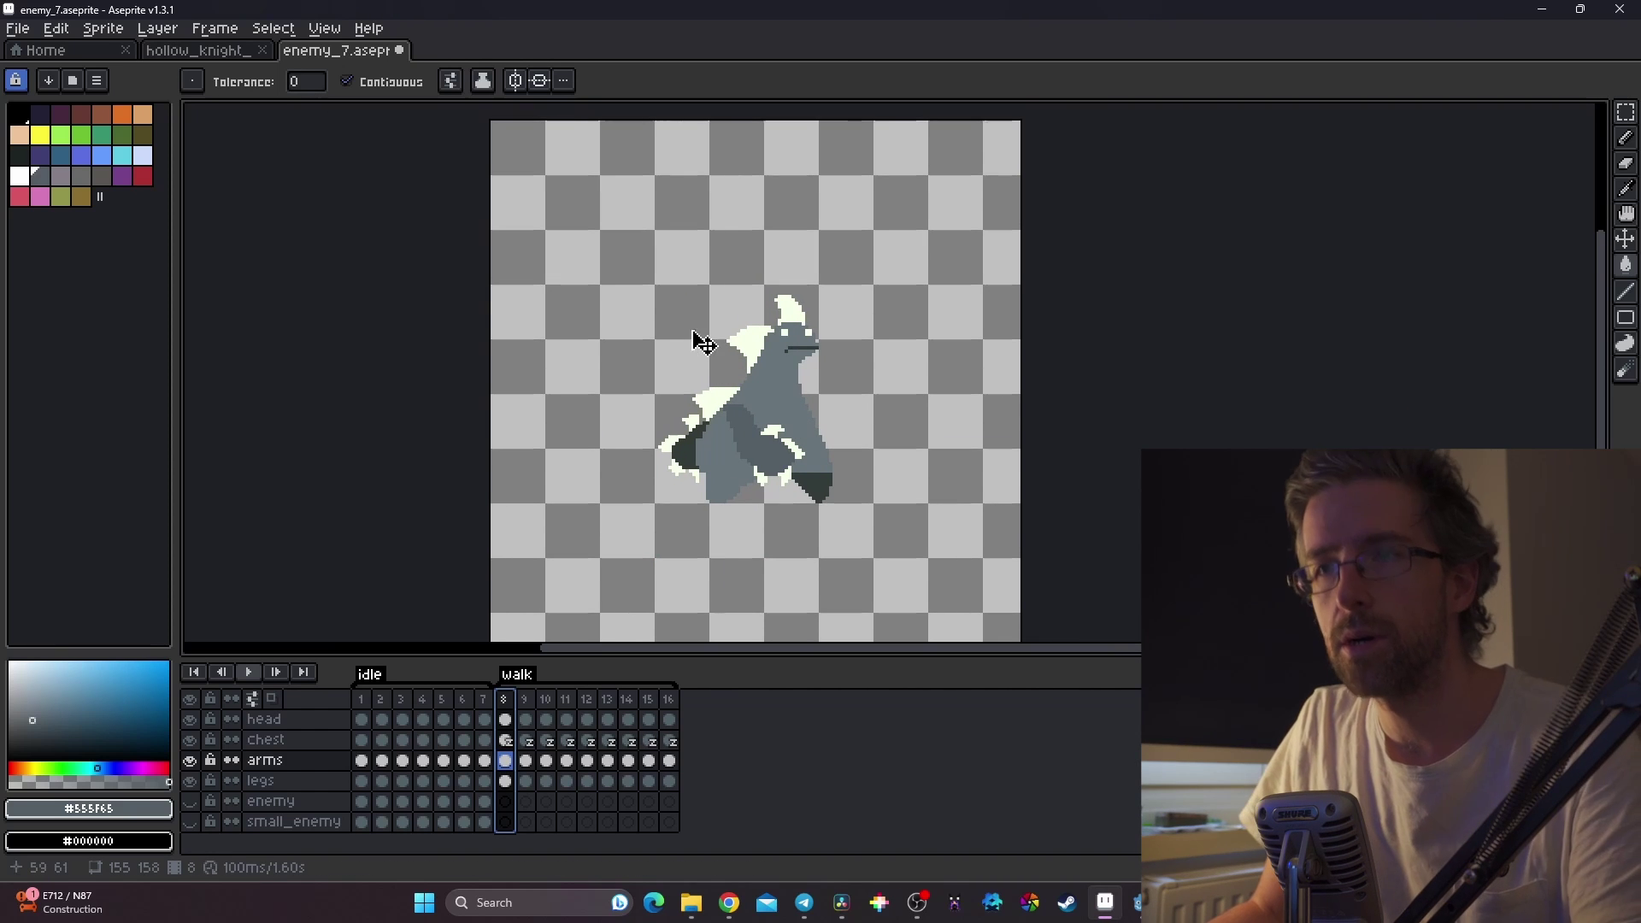
Start a sprite sheet export of the enemy_7 animation and enable the output file
click(18, 28)
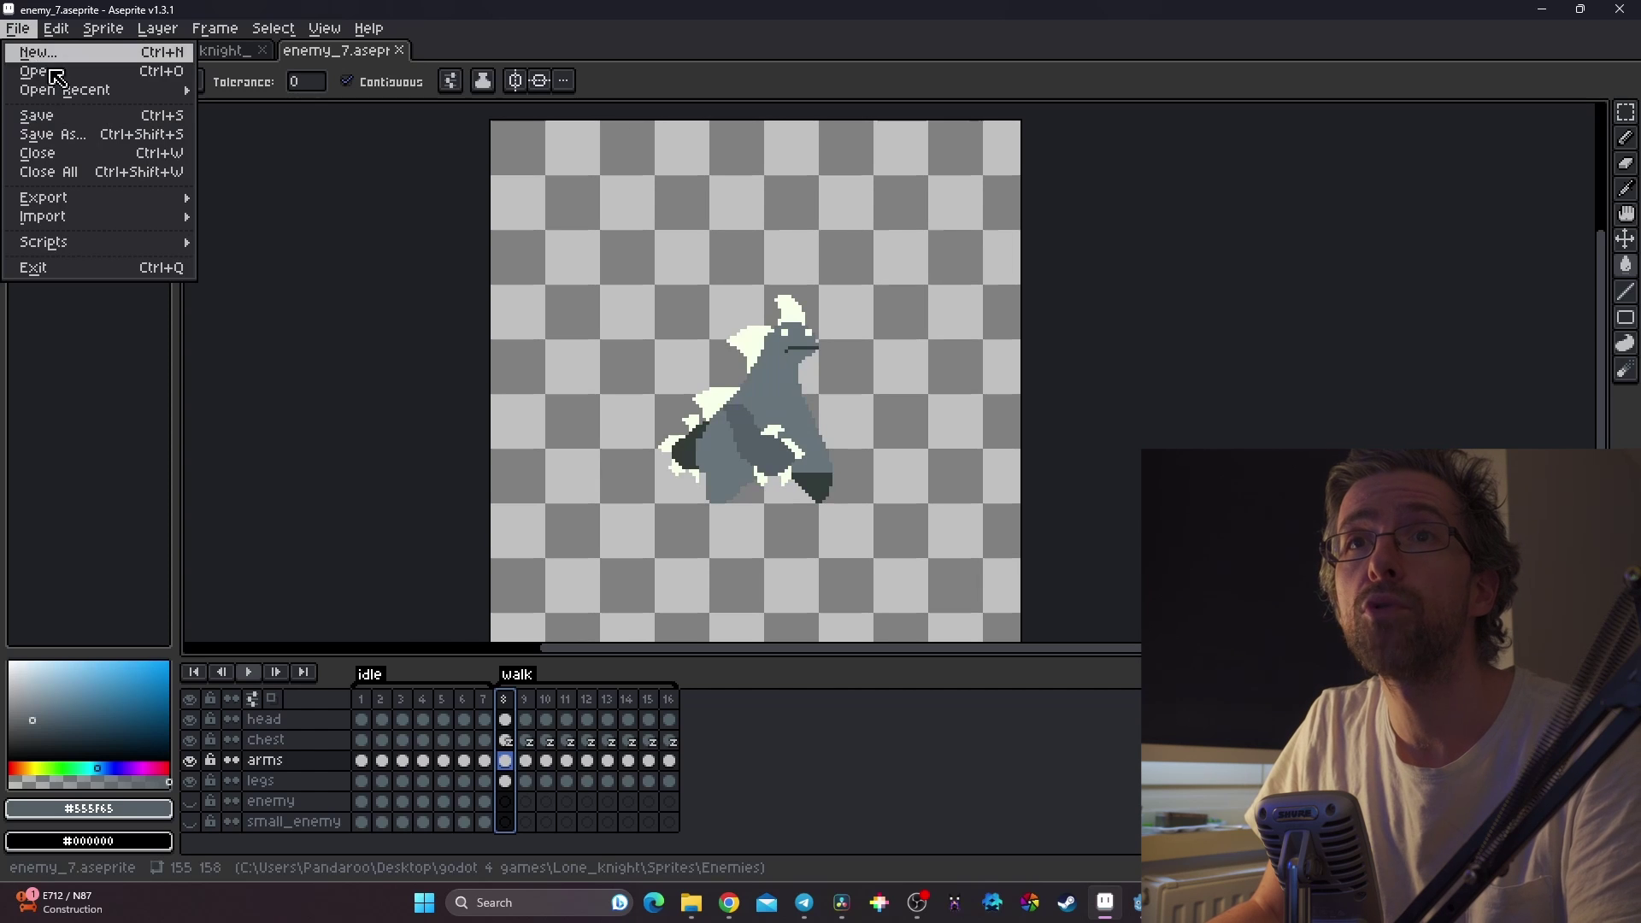
mouse_move(154, 200)
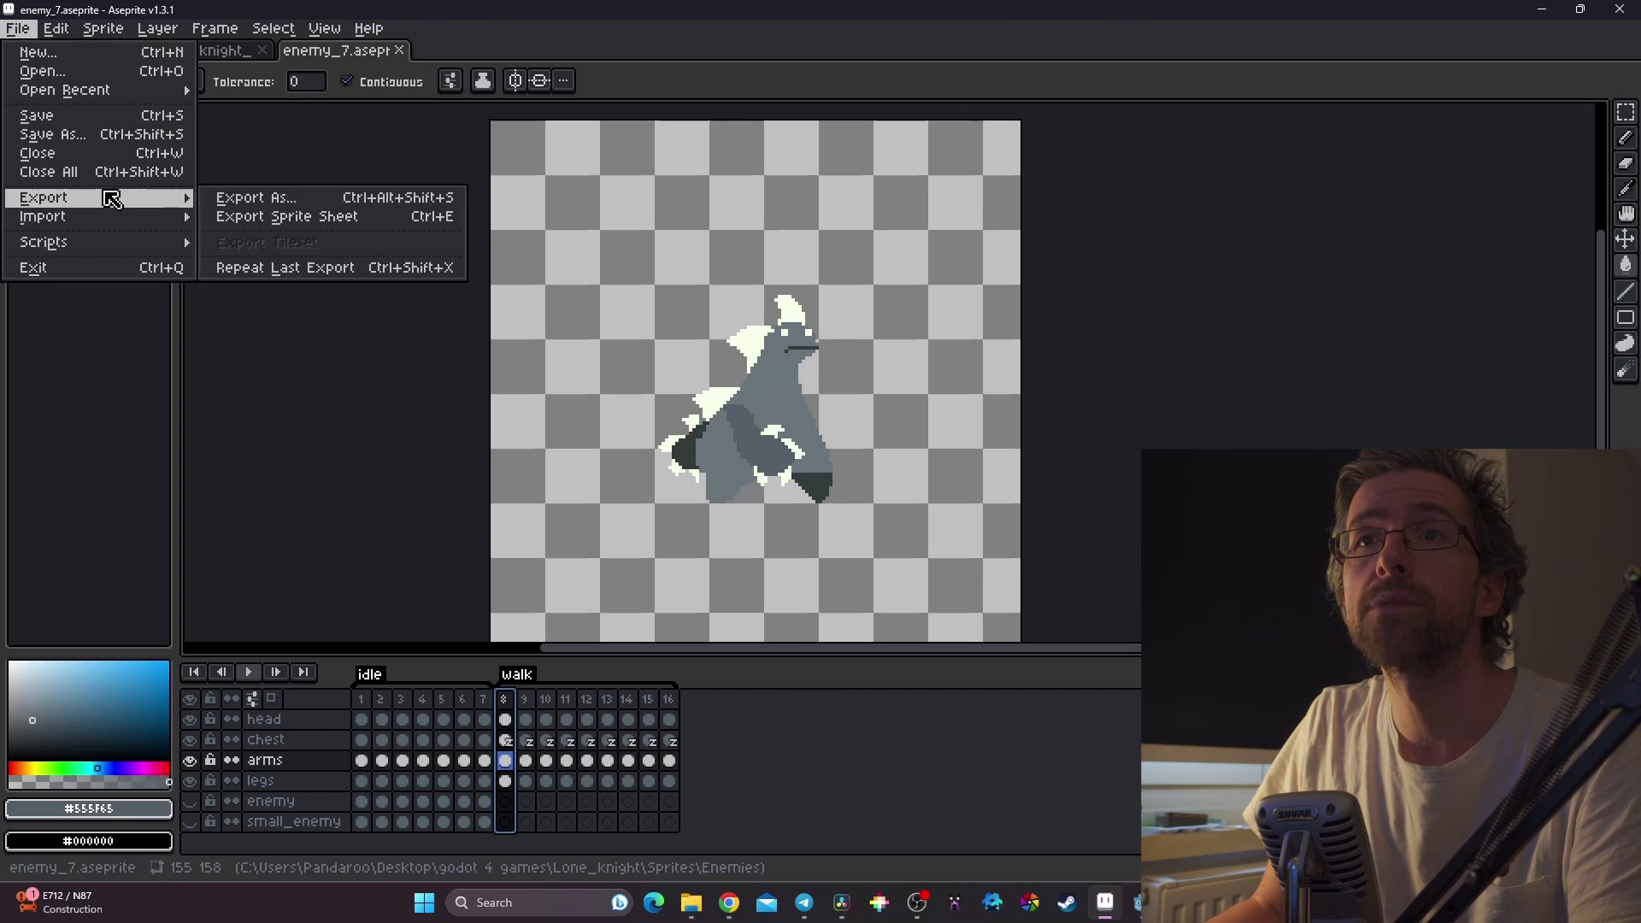
click(272, 227)
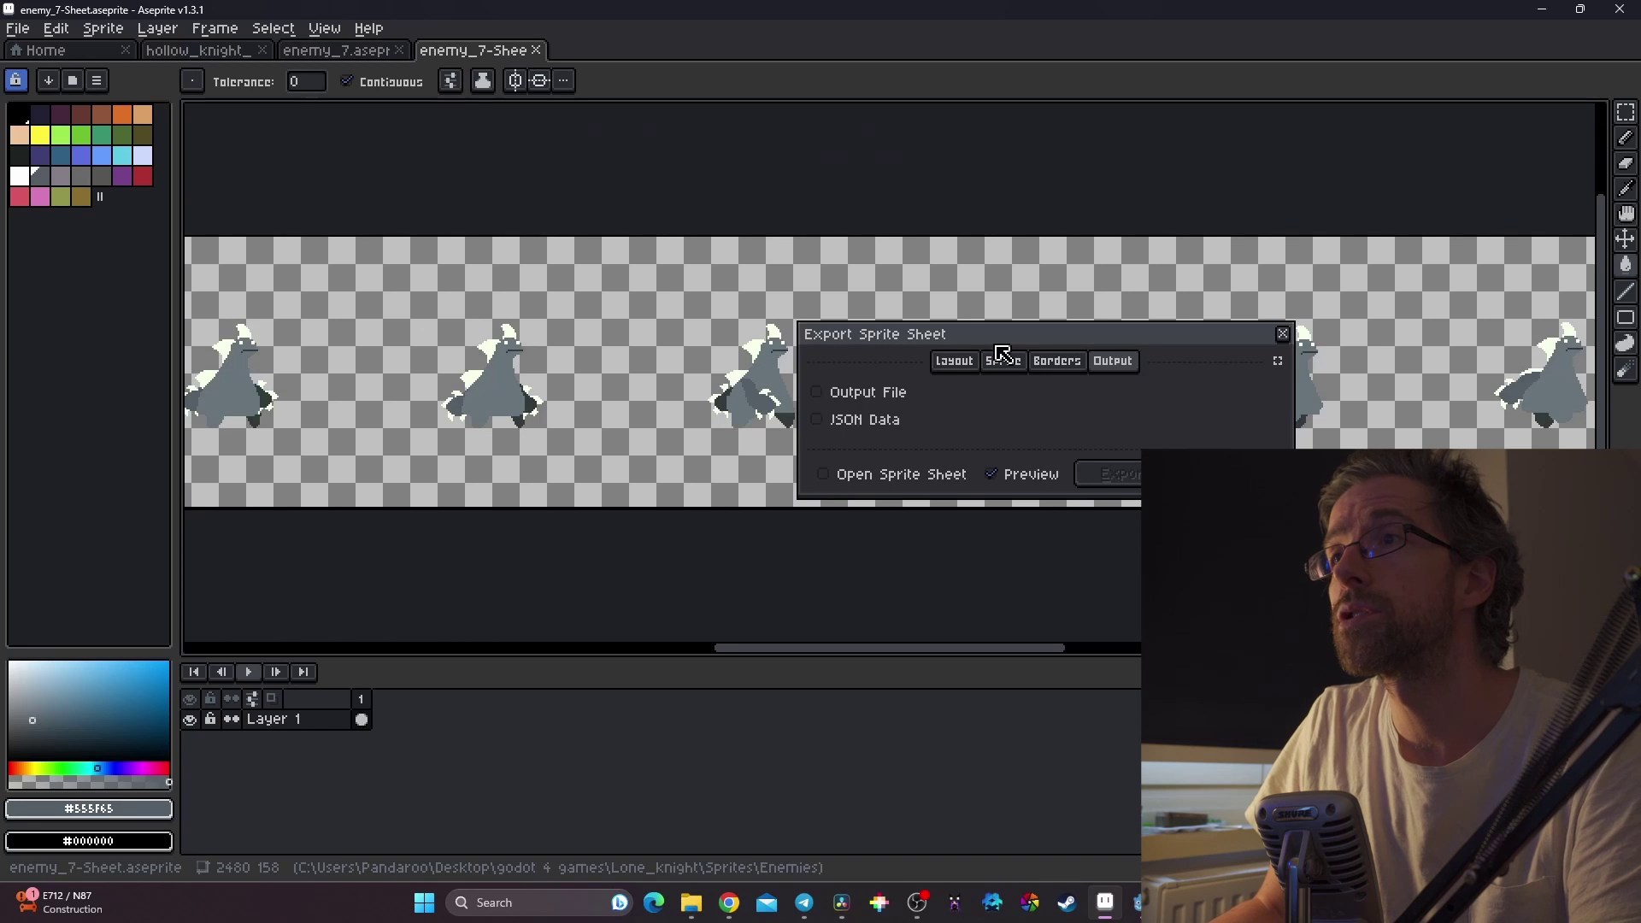
click(889, 391)
Constrain the sprite sheet layout to a fixed number of 4 columns, declining to overwrite enemy_7.png
click(974, 363)
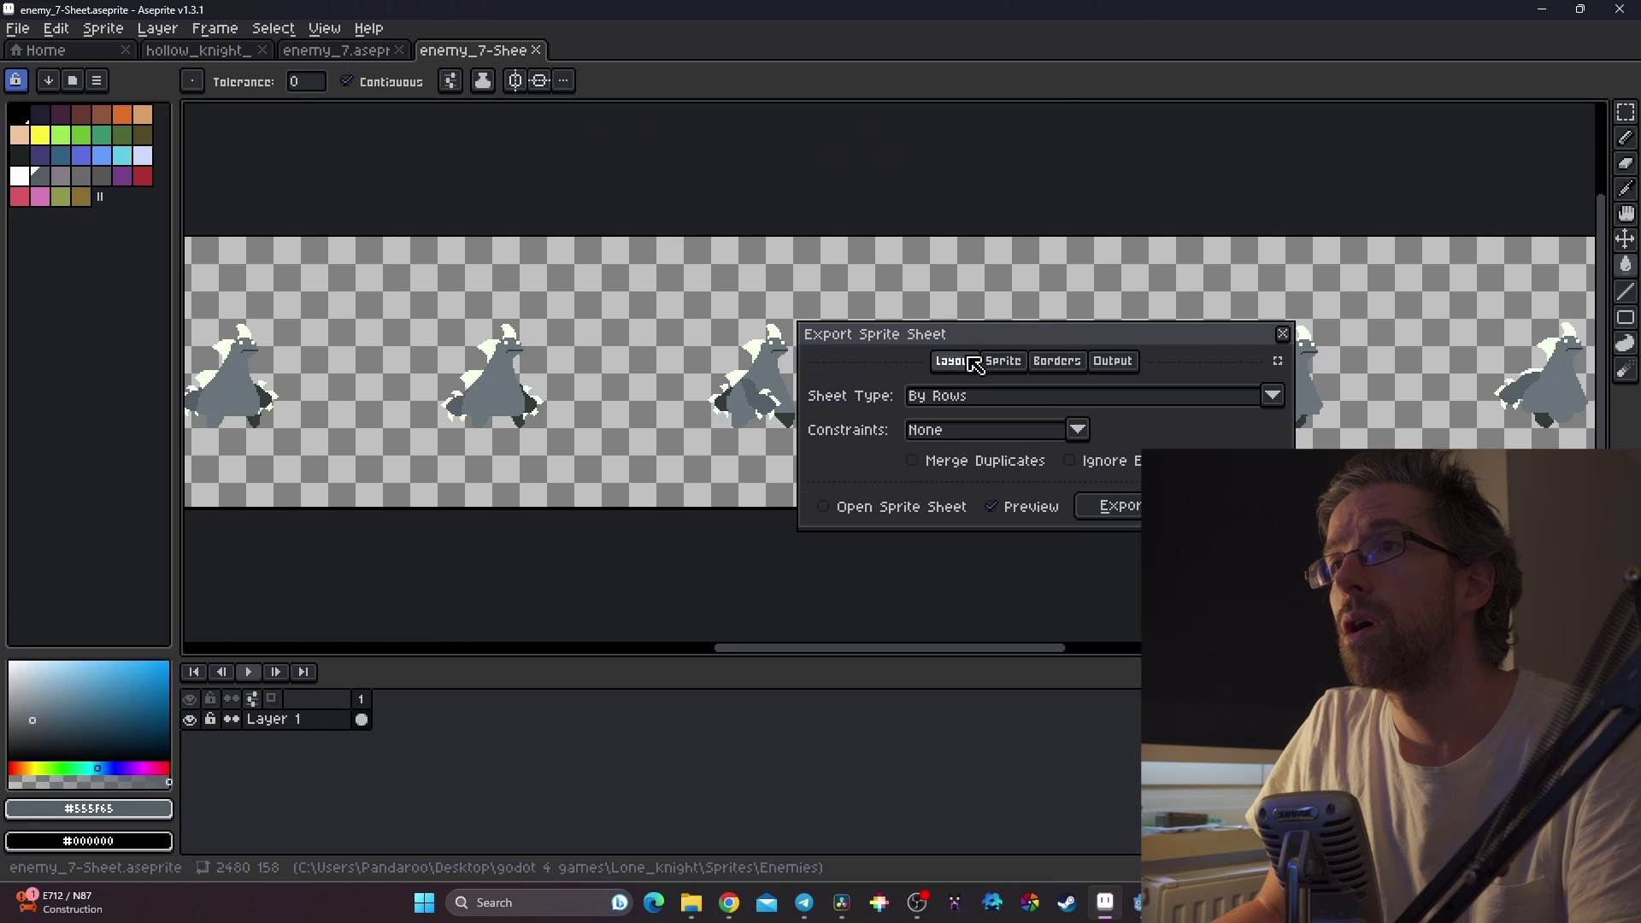
click(1050, 431)
click(1013, 475)
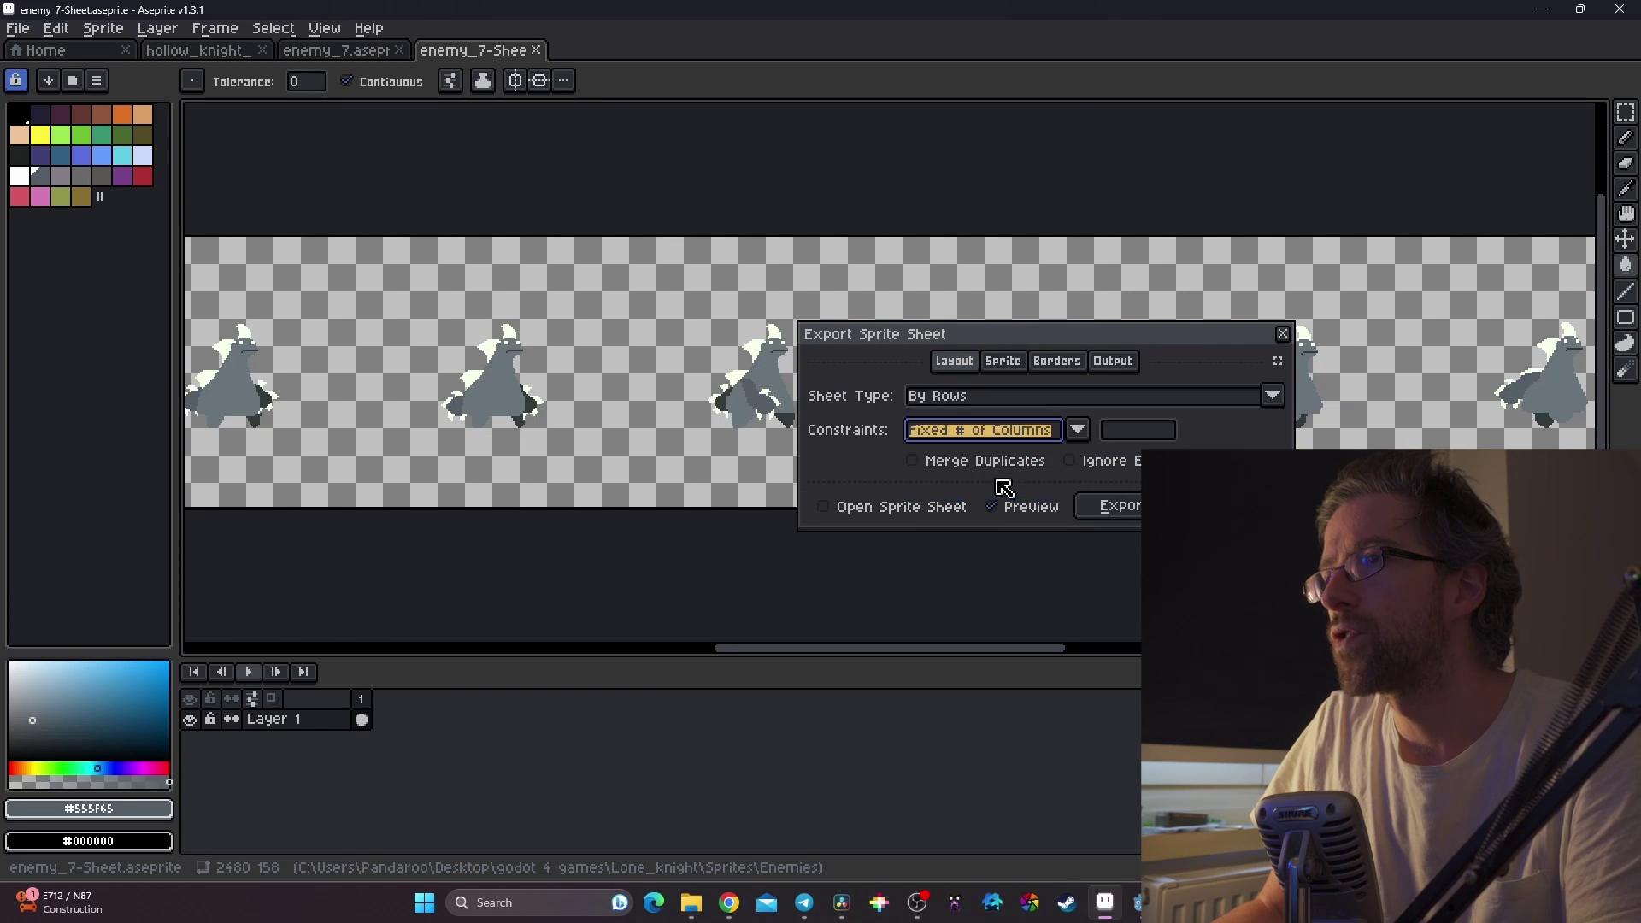
click(1167, 436)
text(4)
key(Return)
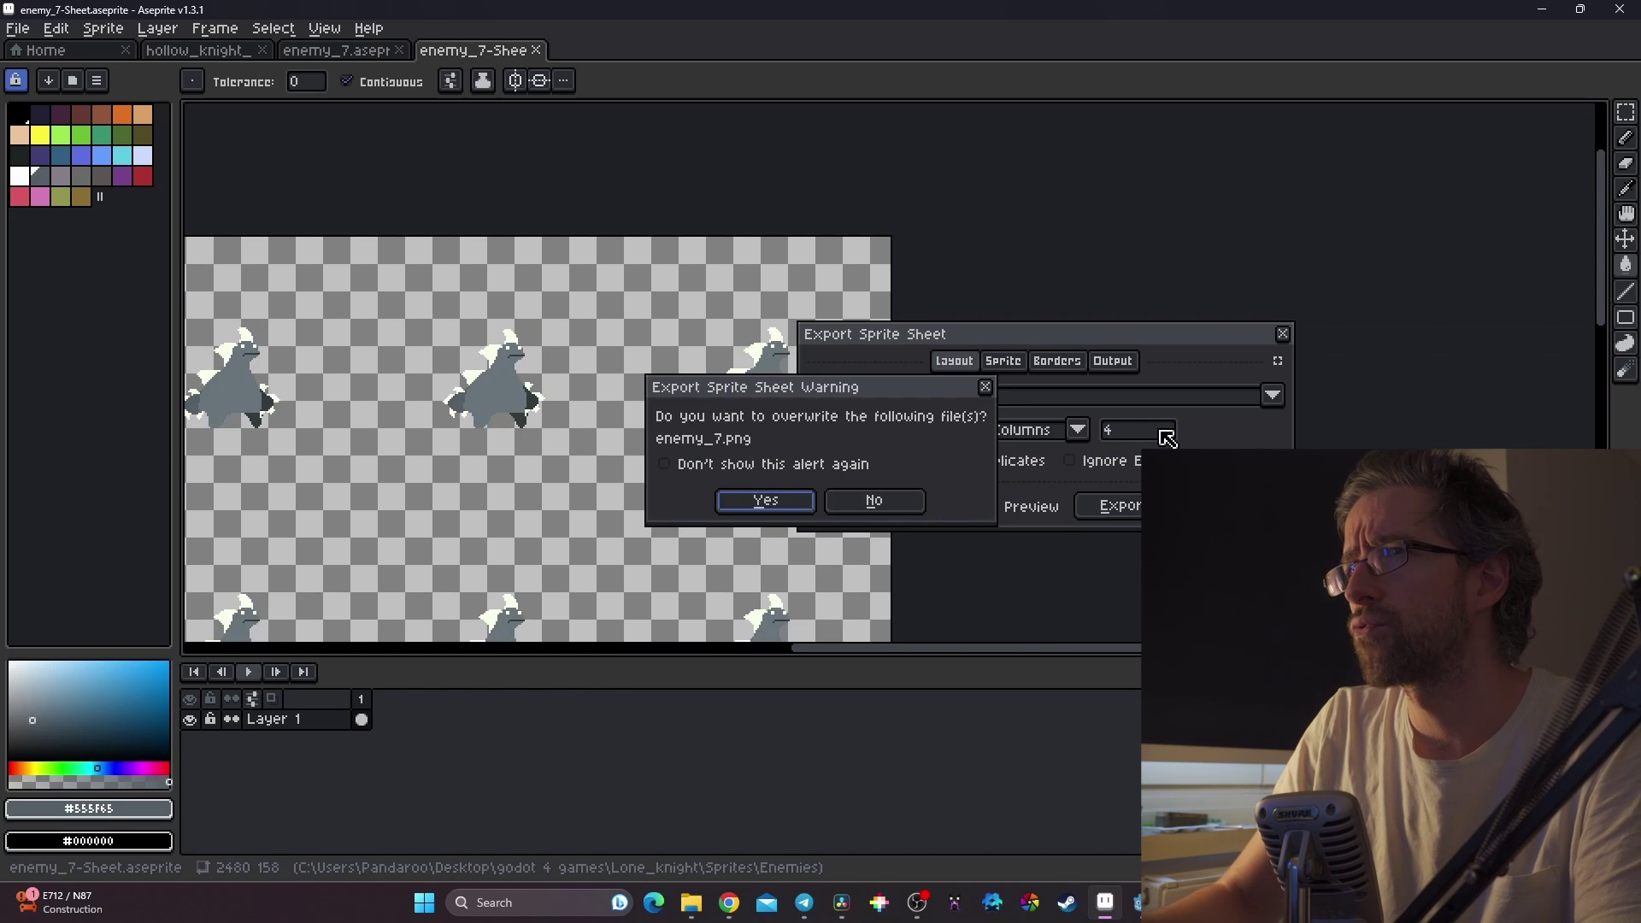
click(920, 494)
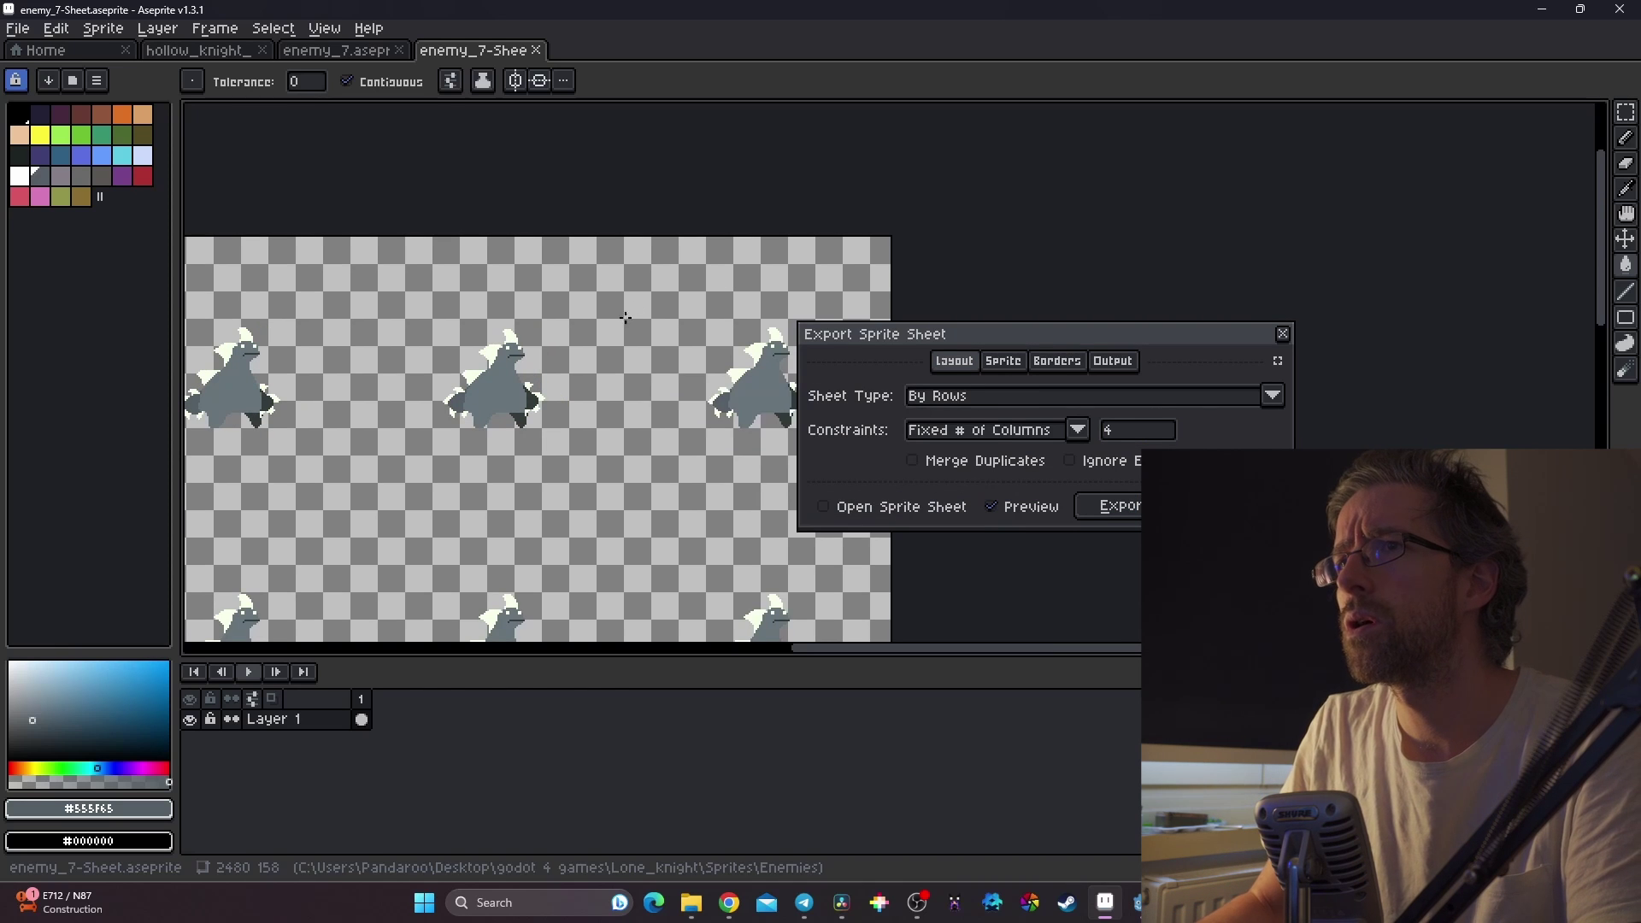
Check the sprite sheet preview and set the output file to enemy_7_spritesheet.png in the Enemies folder
scroll(625, 317, down, 5)
middle_drag(773, 275, 457, 333)
scroll(401, 280, up, 1)
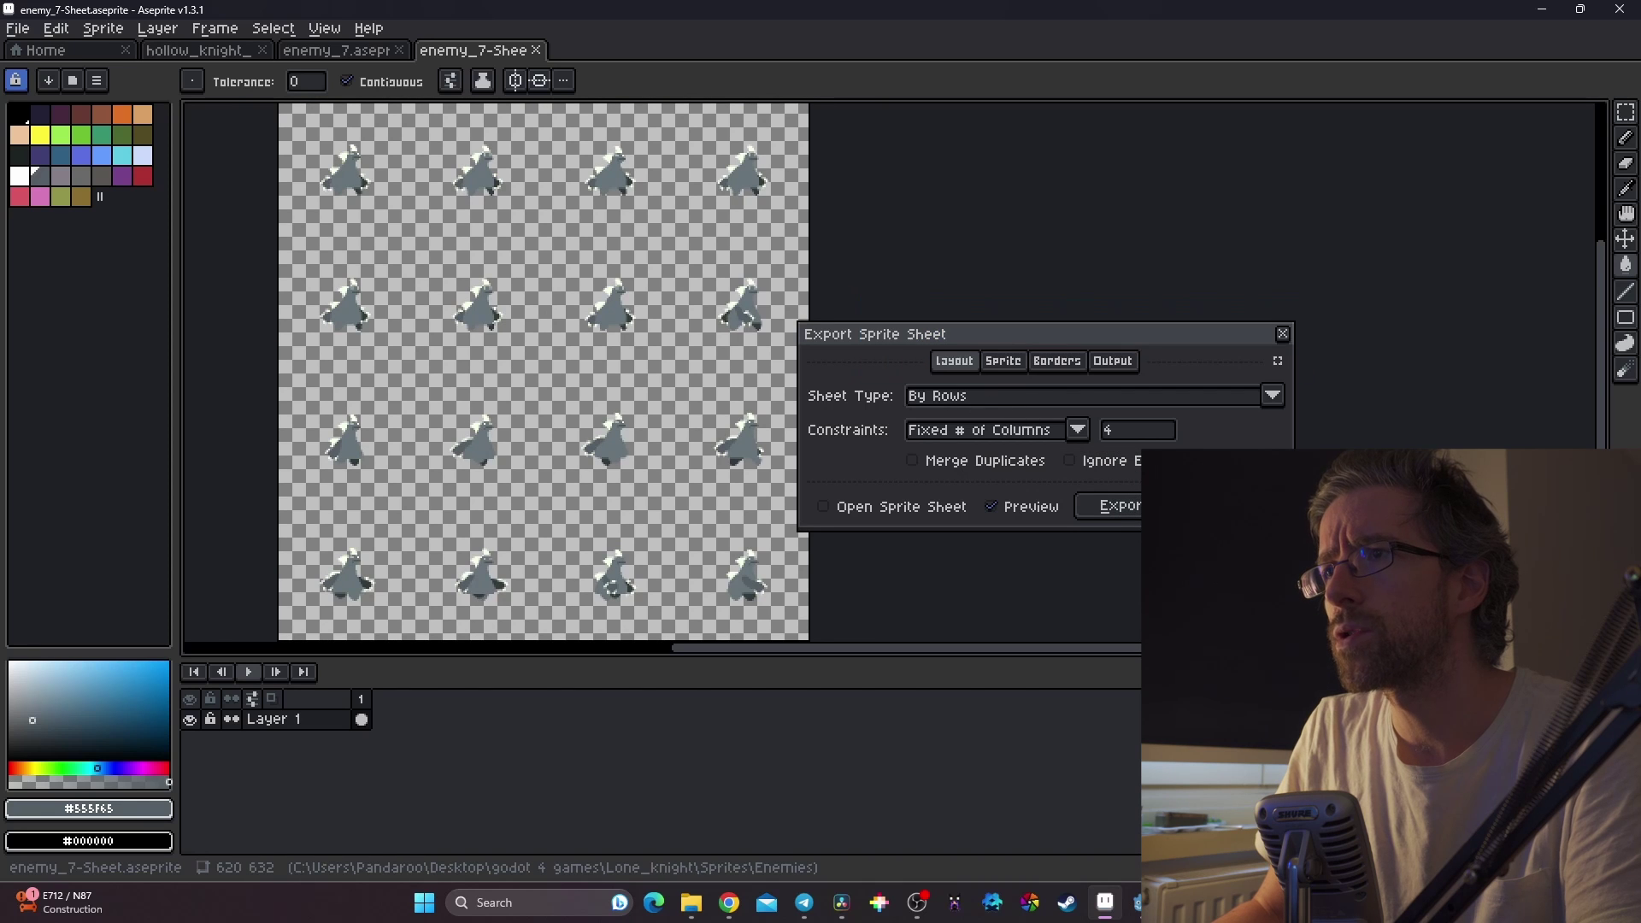
click(1113, 360)
click(1043, 399)
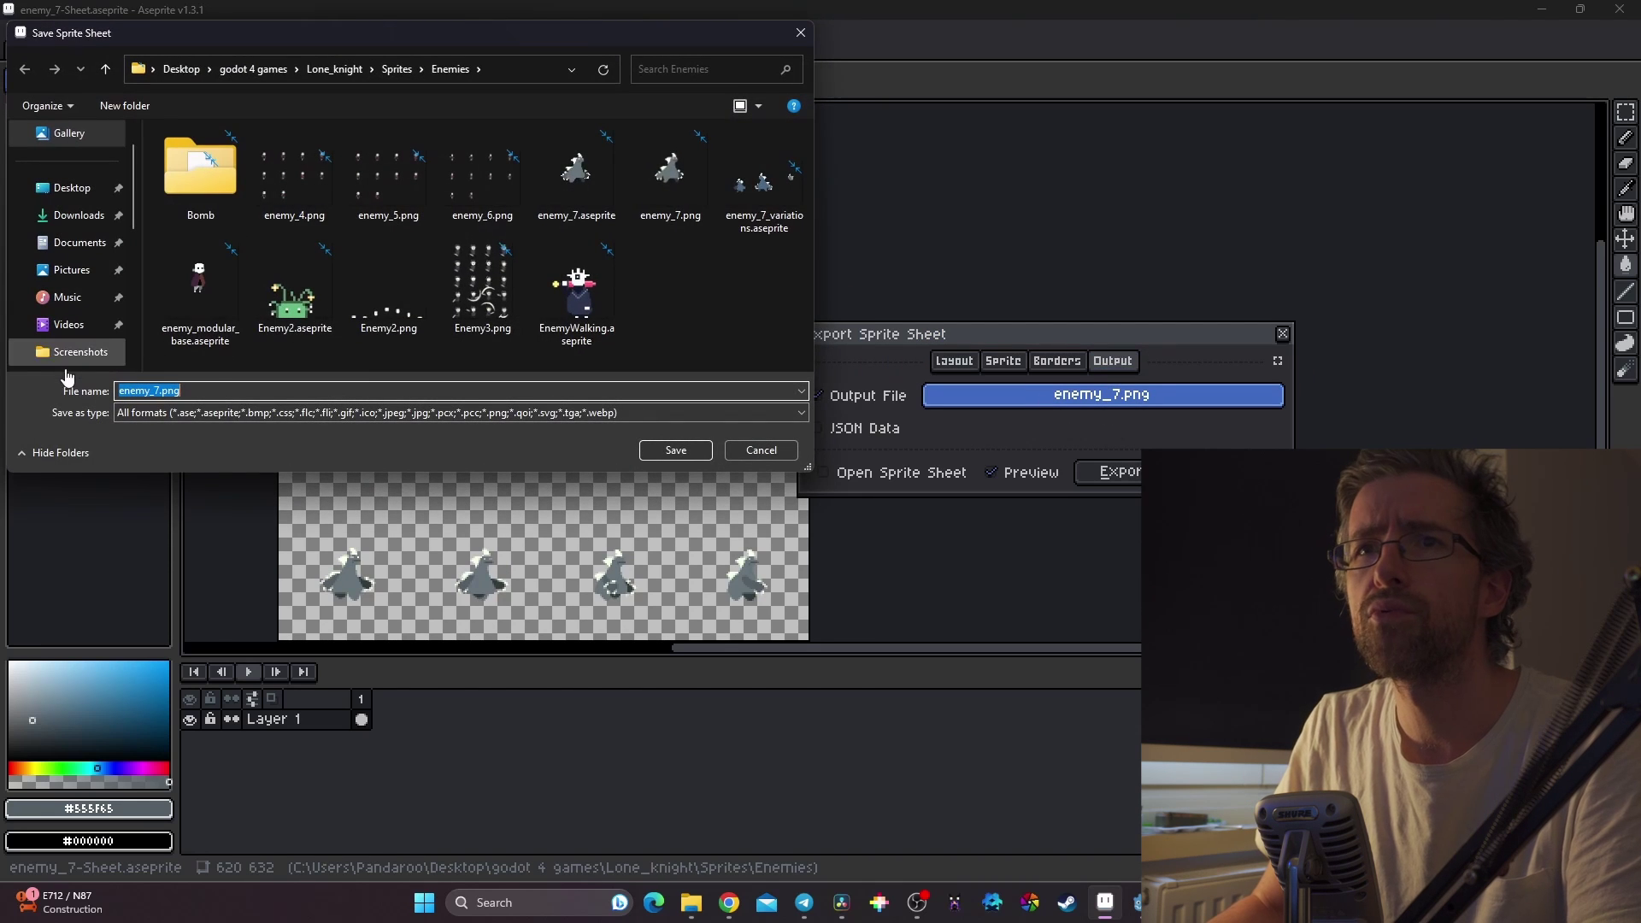
text(_spritesheet)
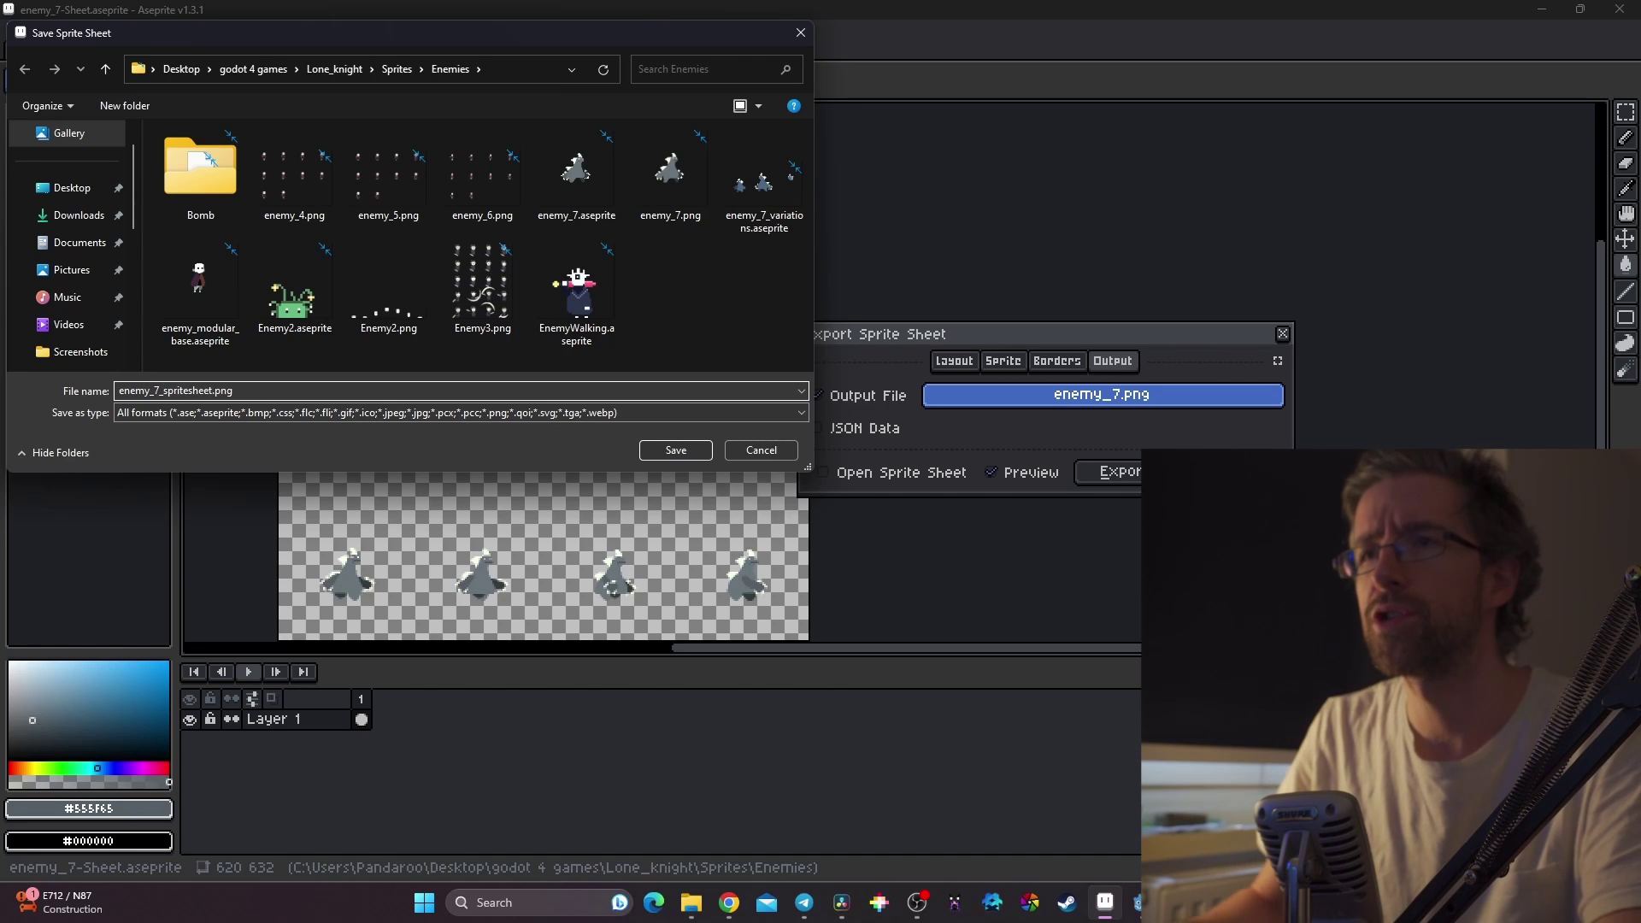
click(675, 450)
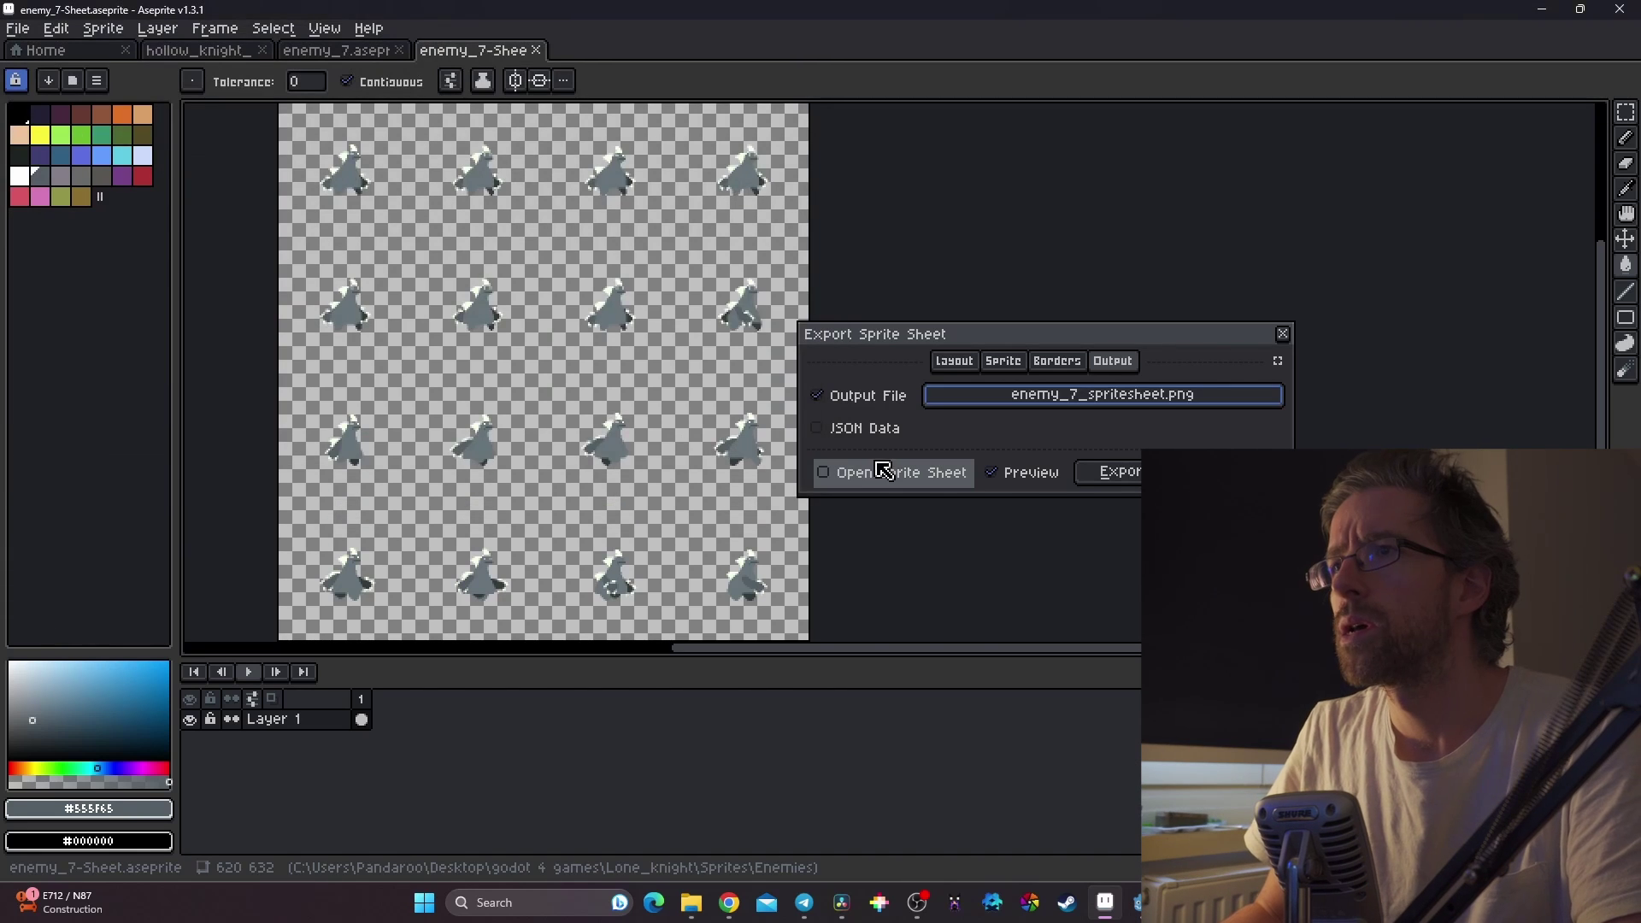
Export the enemy_7_spritesheet.png sprite sheet and switch to the Godot editor
click(1116, 473)
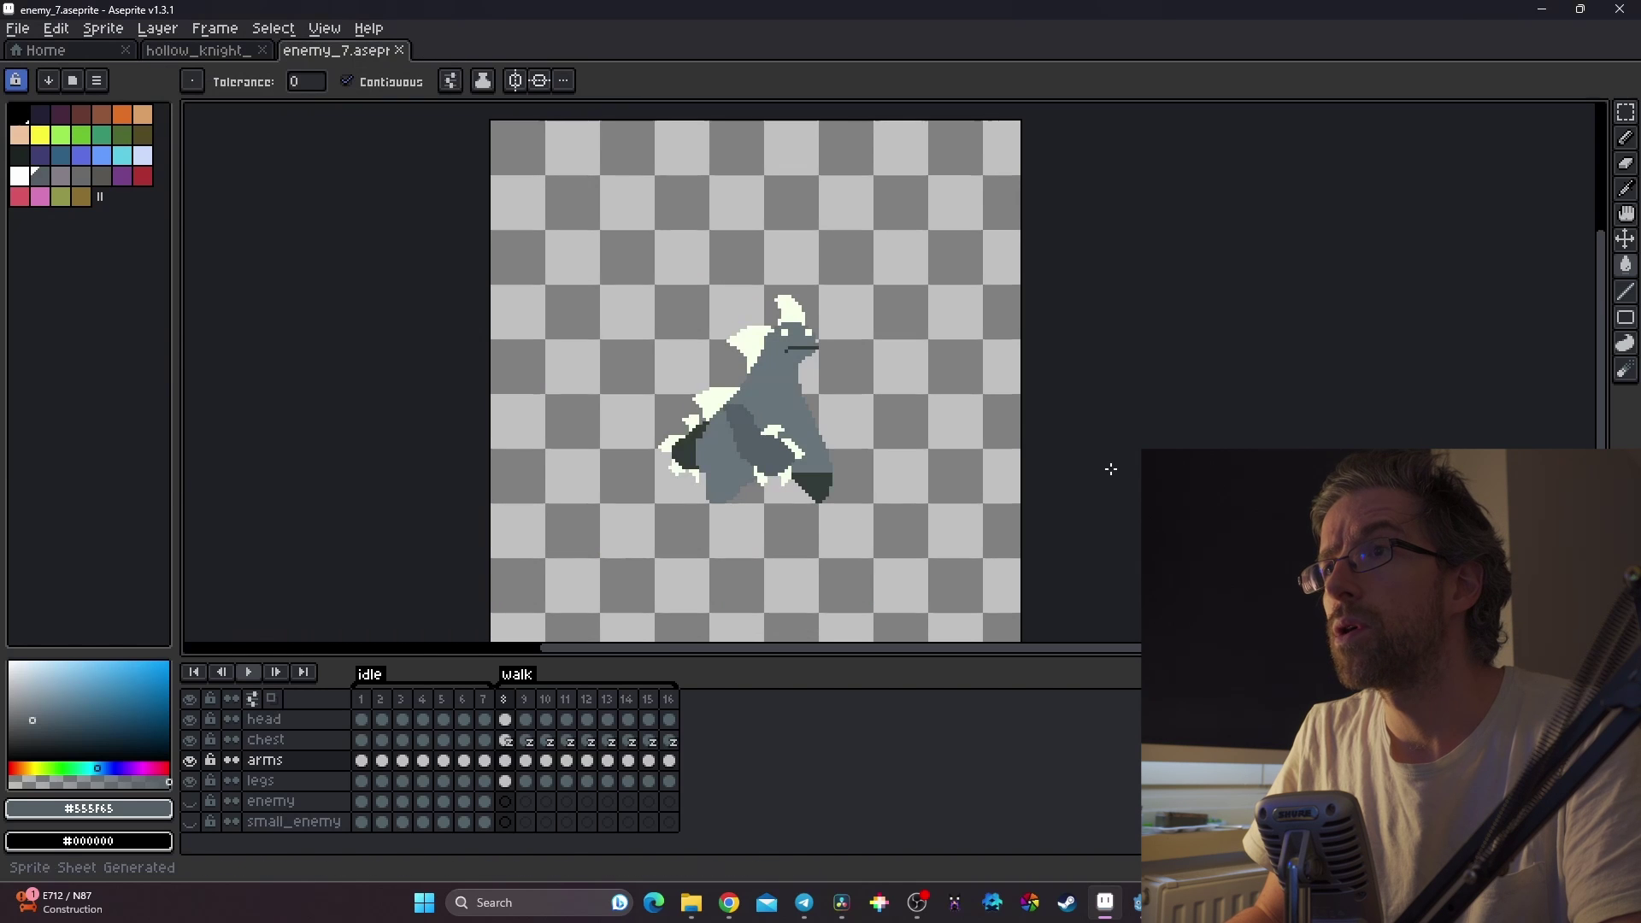
click(1136, 907)
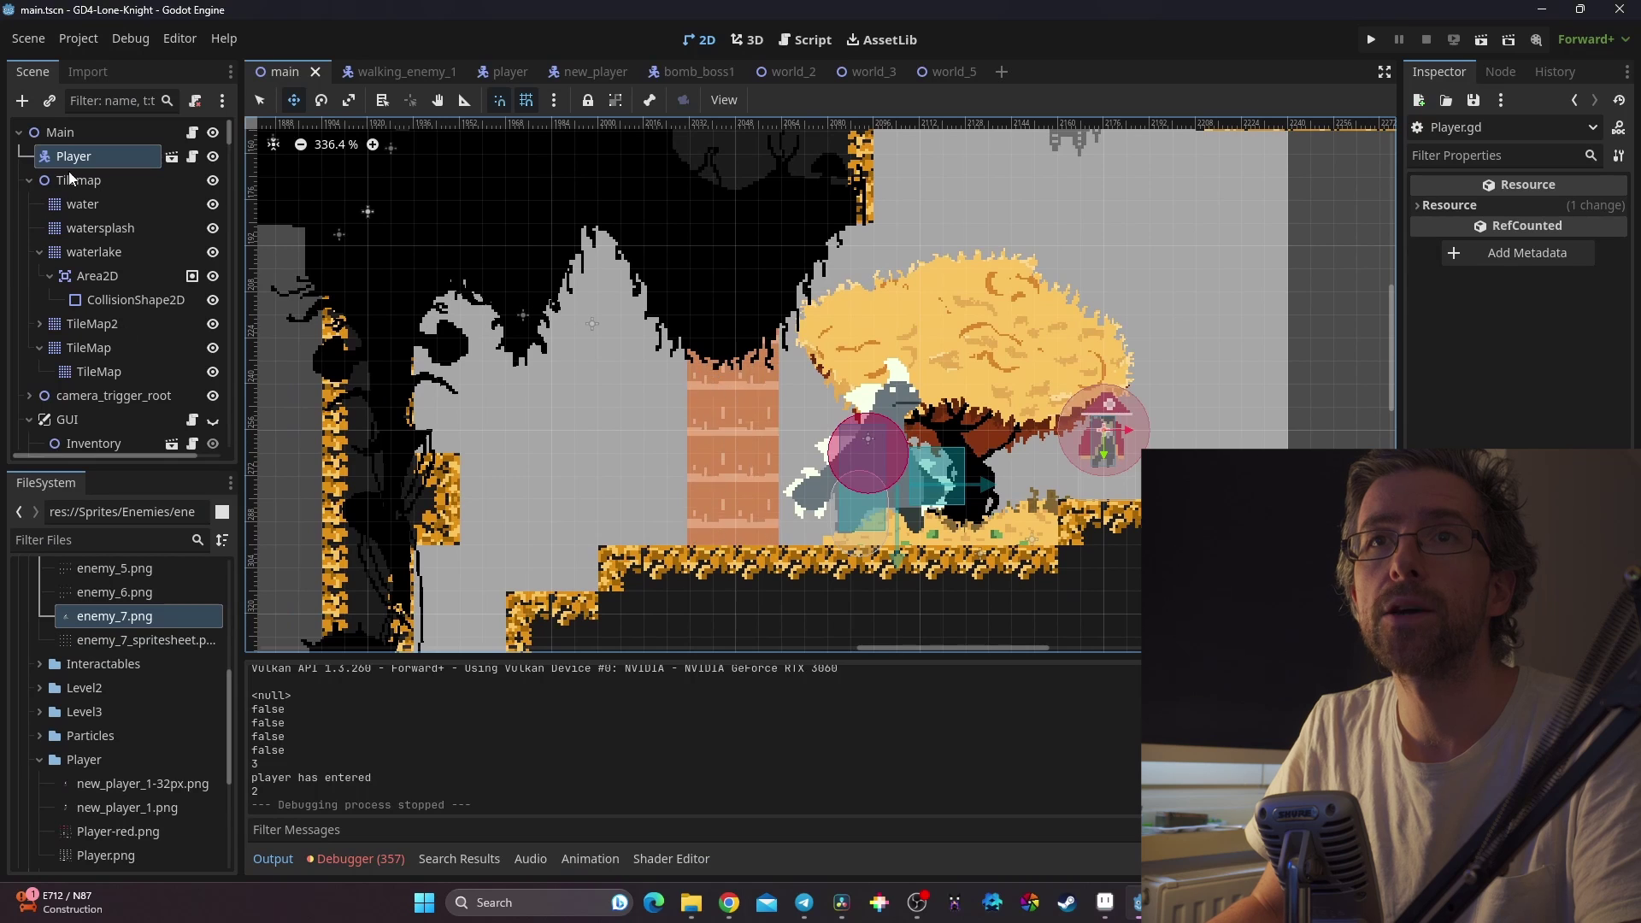
Open the scene of the EnemySword instance beside the tree and name its root node walking_enemy_1
click(260, 100)
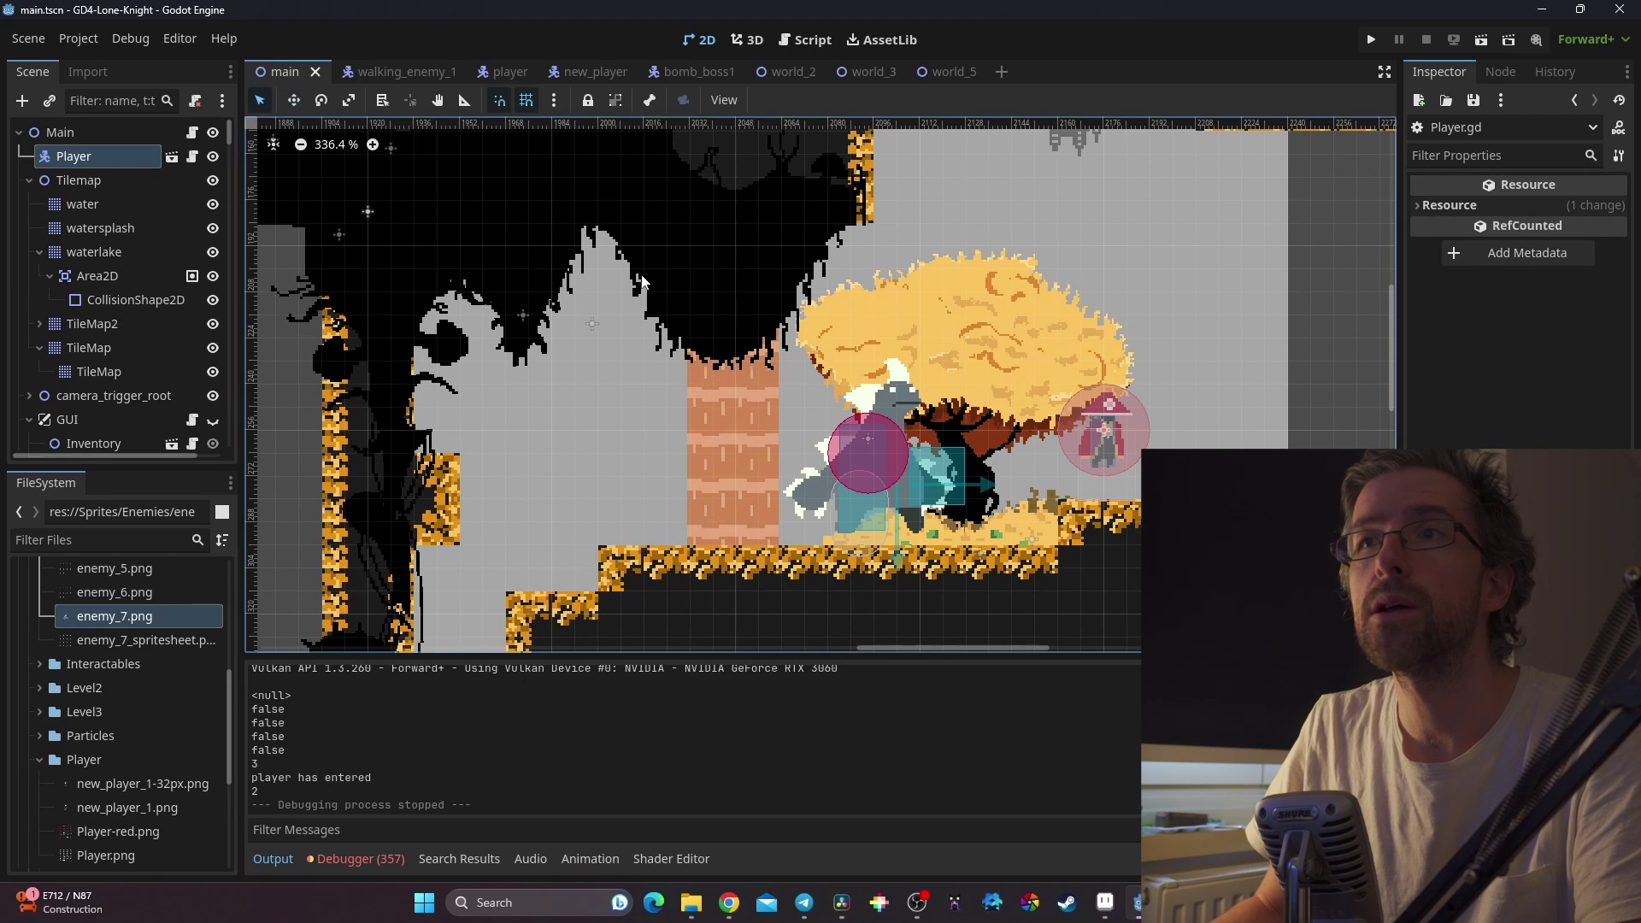
click(868, 472)
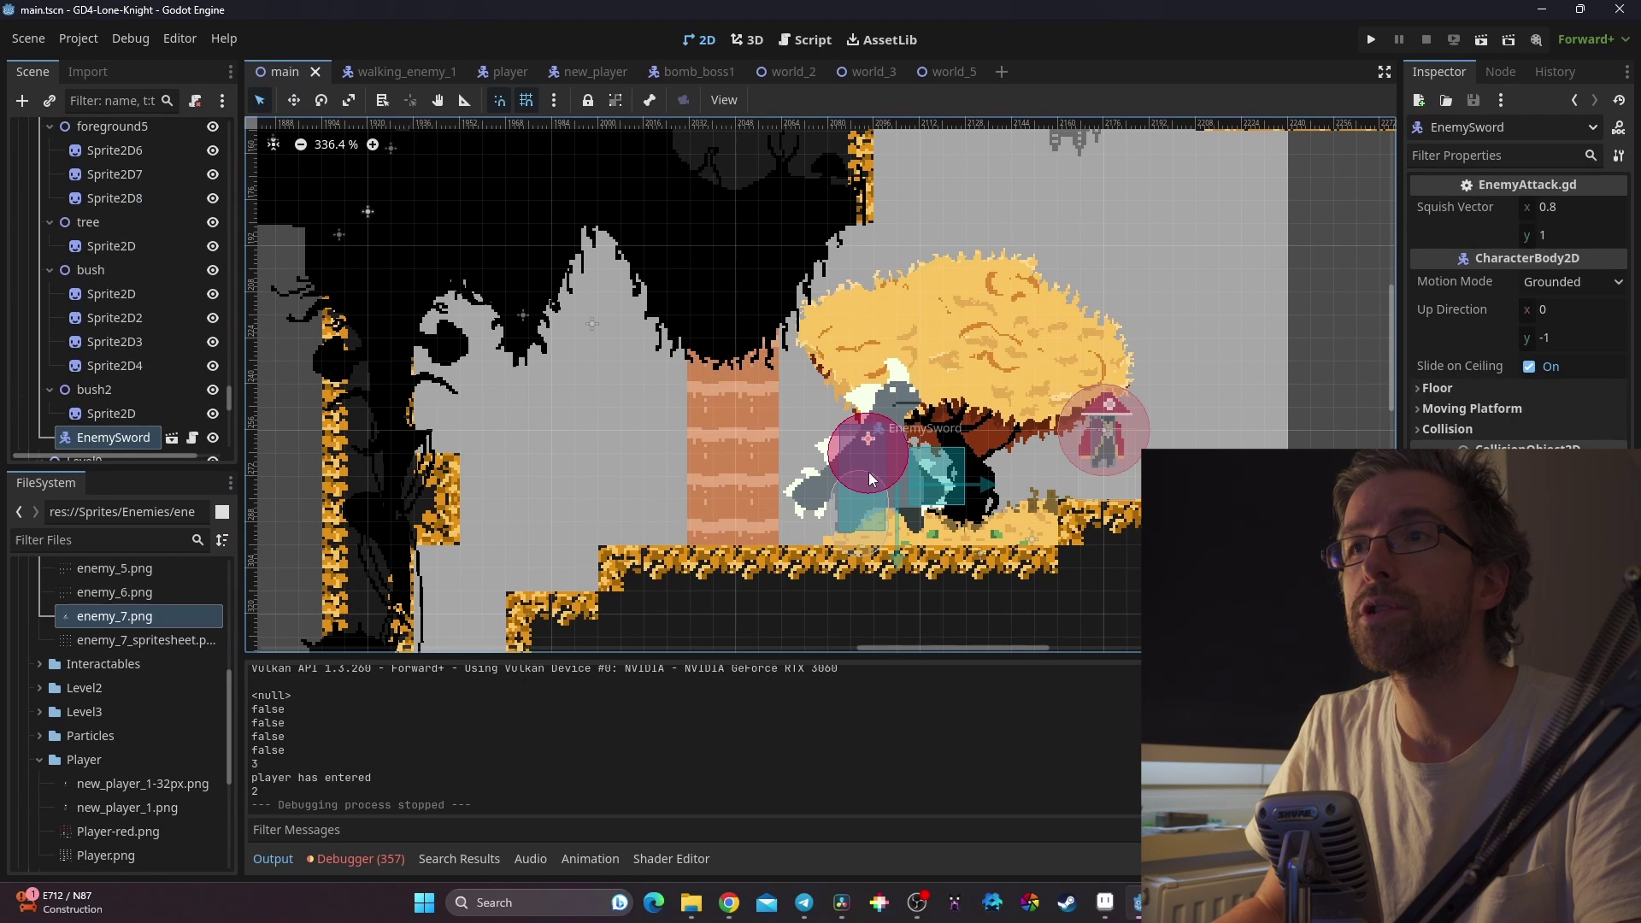
click(172, 438)
click(104, 133)
click(111, 132)
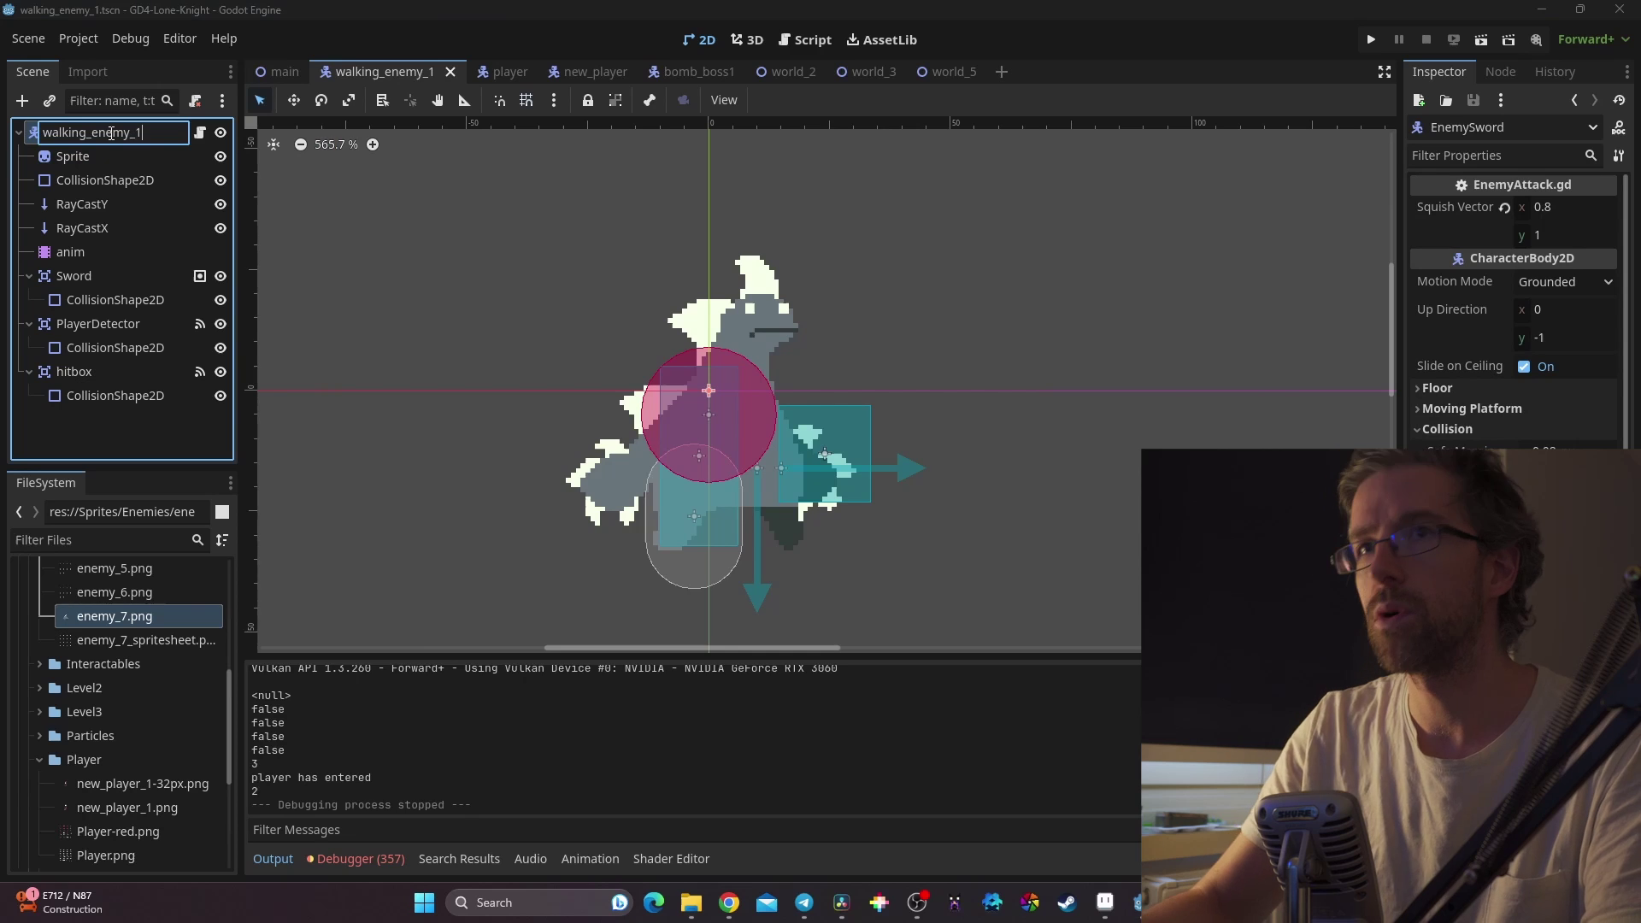
text(walking_enemy_1)
key(Return)
Assign enemy_7_spritesheet.png as the texture of the enemy's Sprite node
click(106, 152)
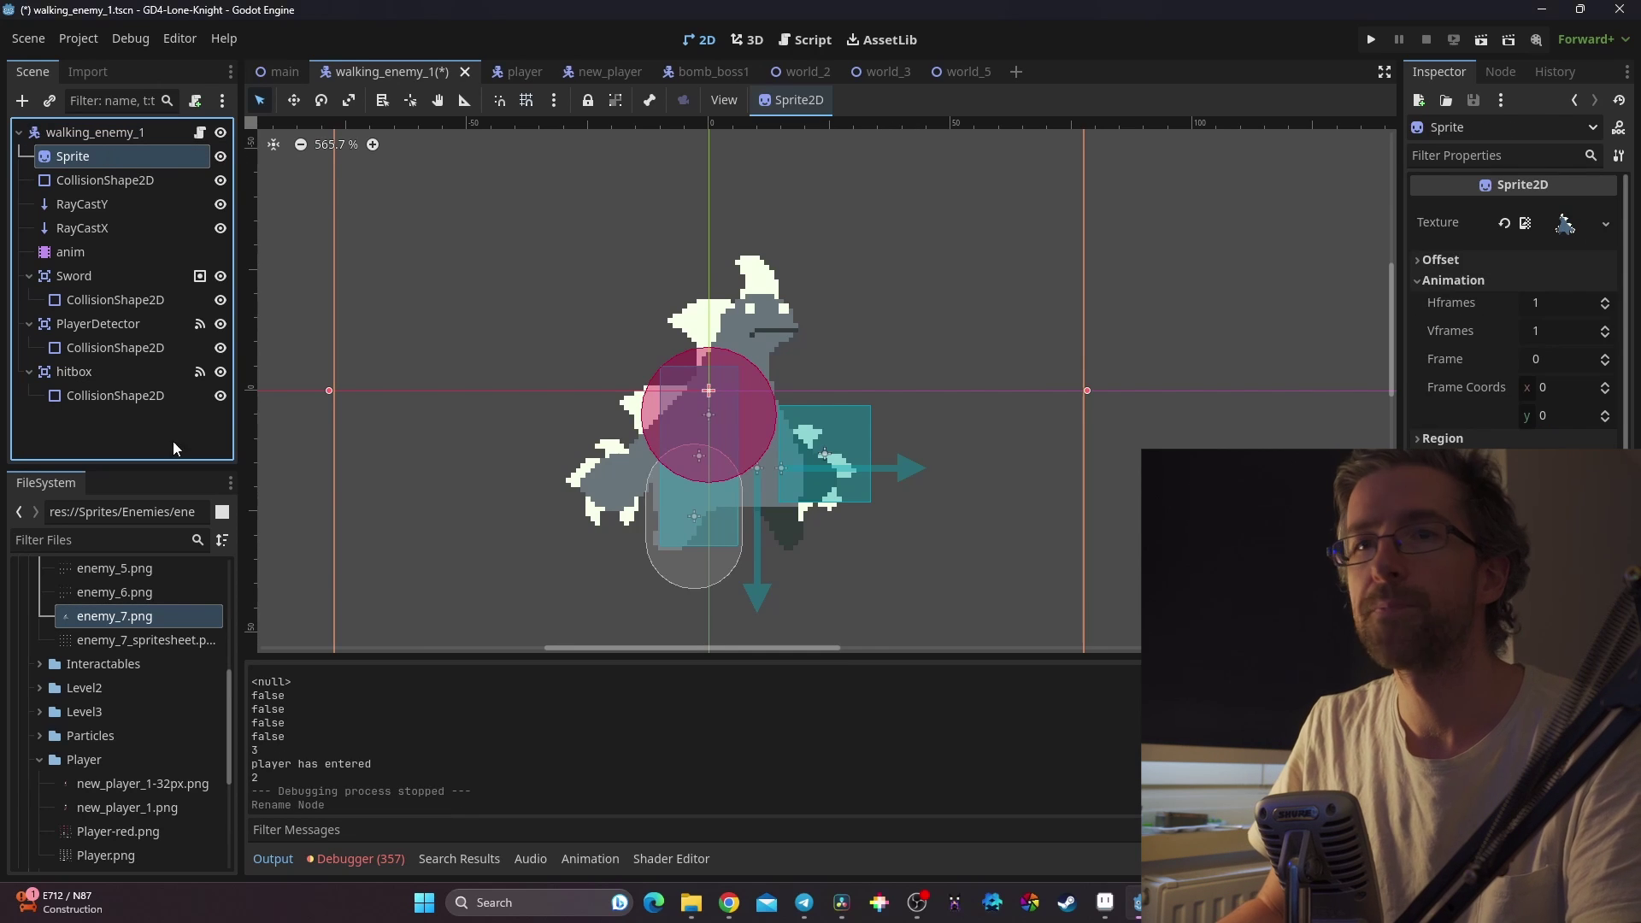
click(102, 641)
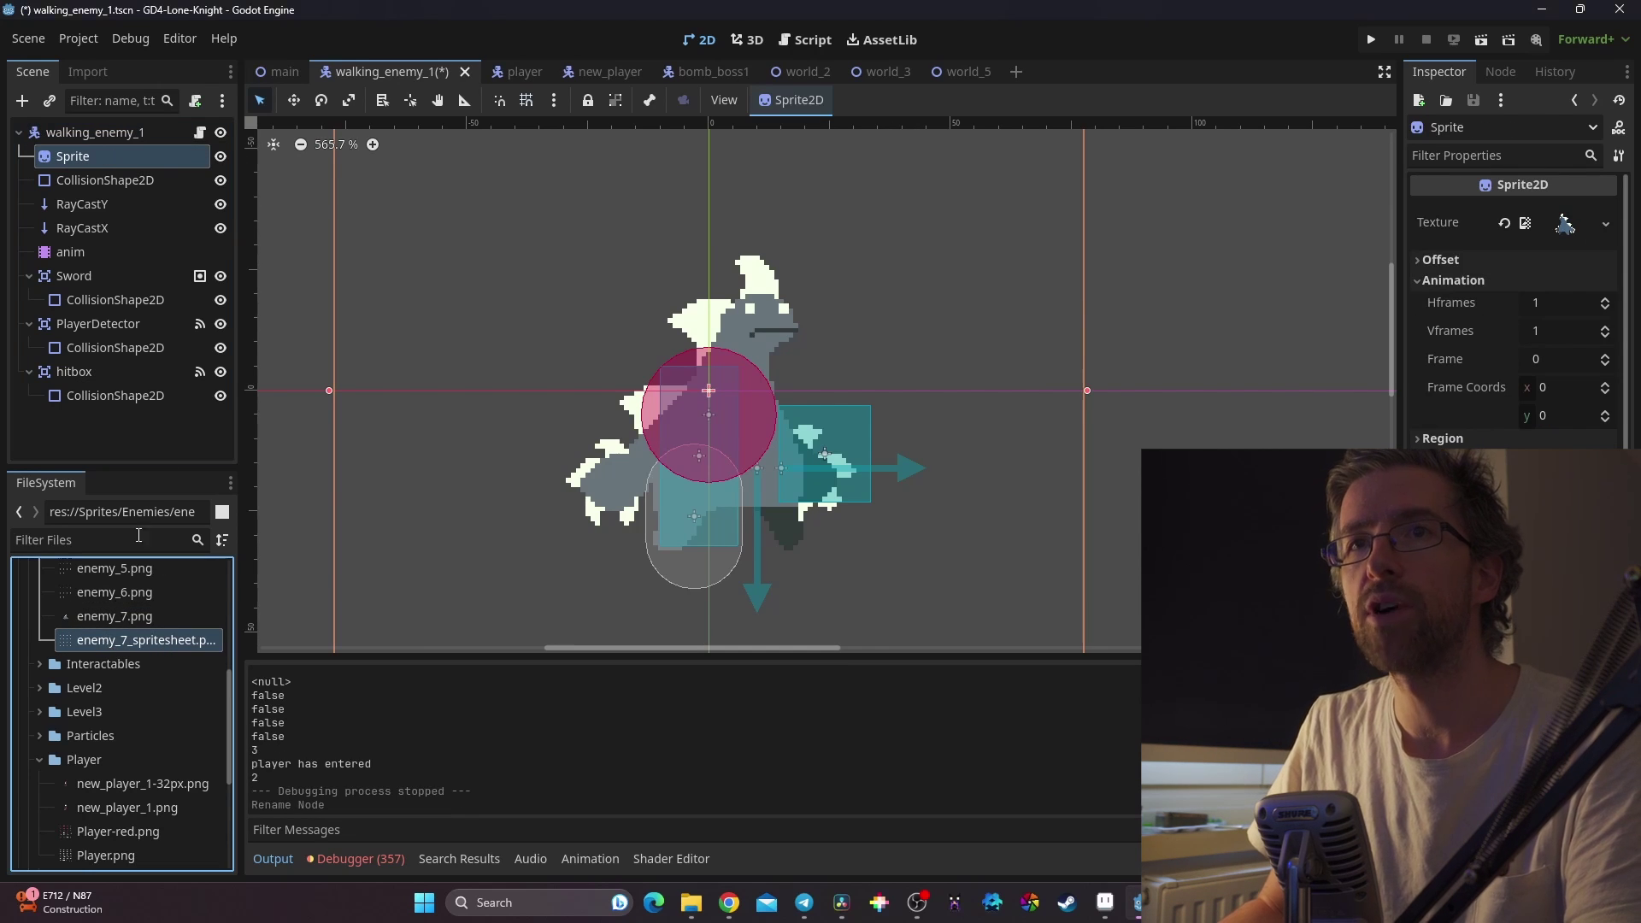
drag(87, 642, 1557, 229)
scroll(899, 467, down, 10)
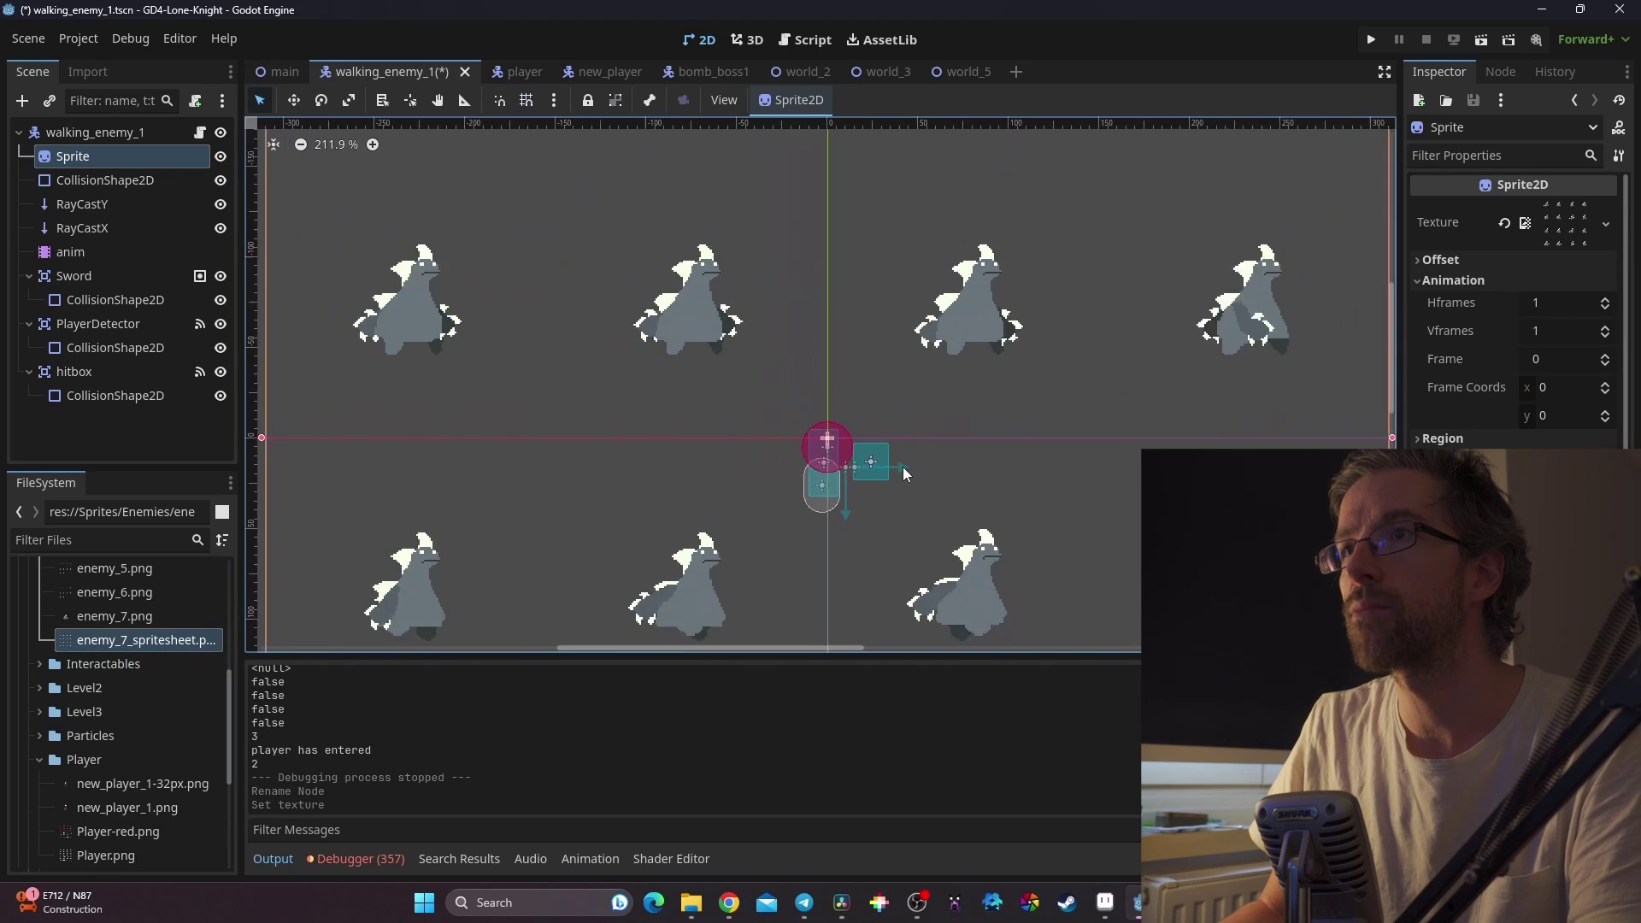
scroll(904, 464, down, 3)
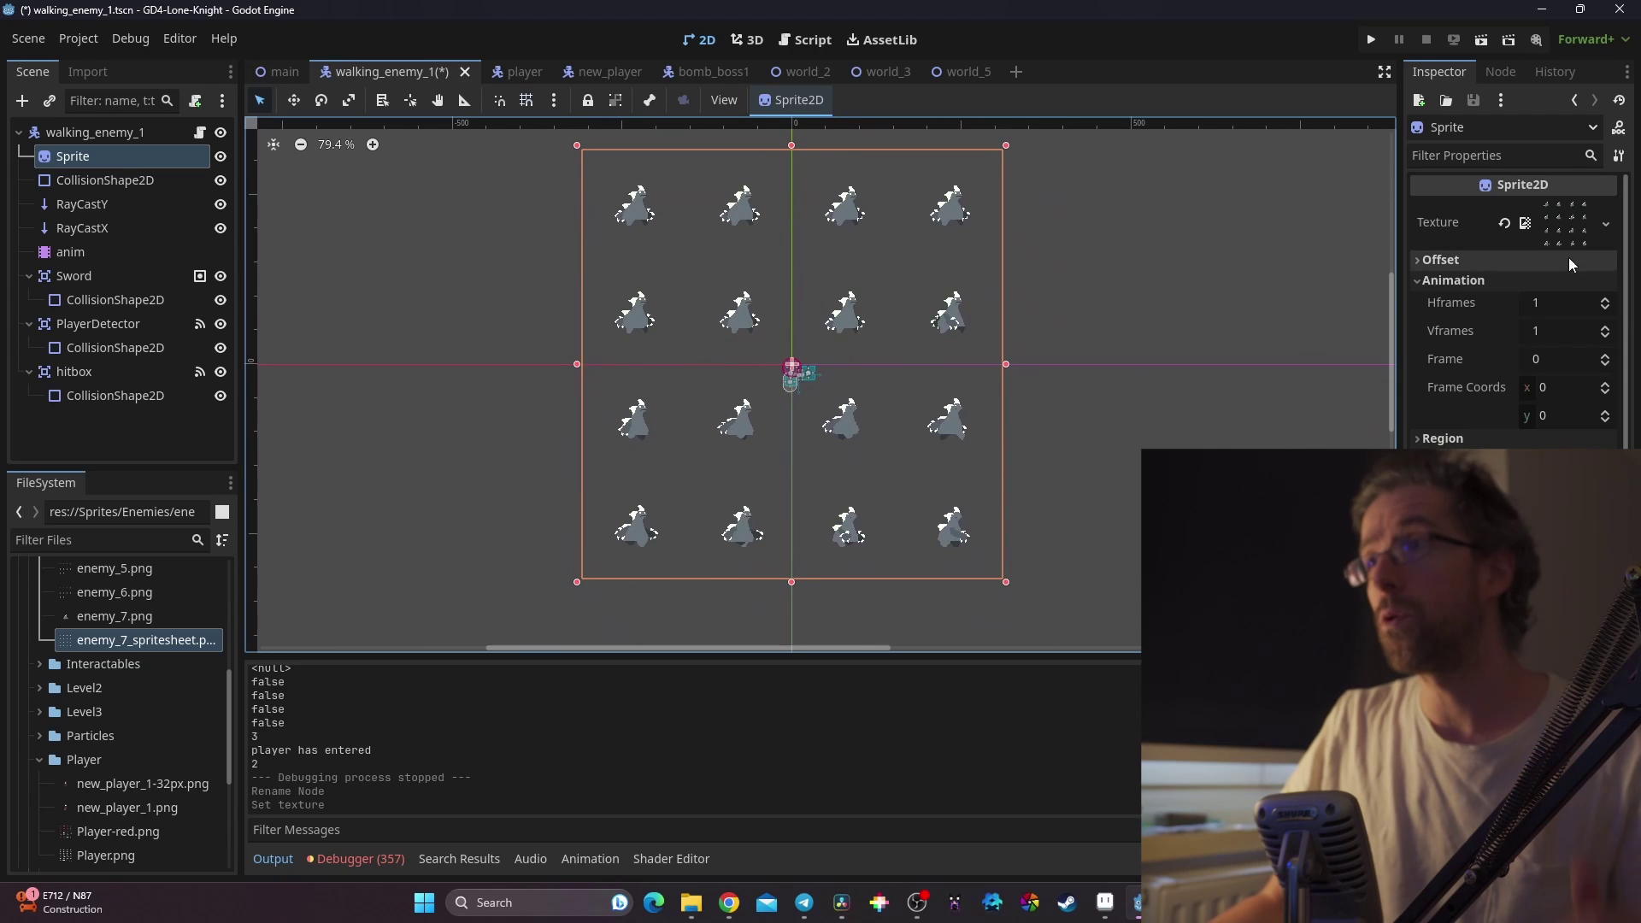
Split the Sprite's texture into 4 horizontal and 4 vertical frames
click(1573, 304)
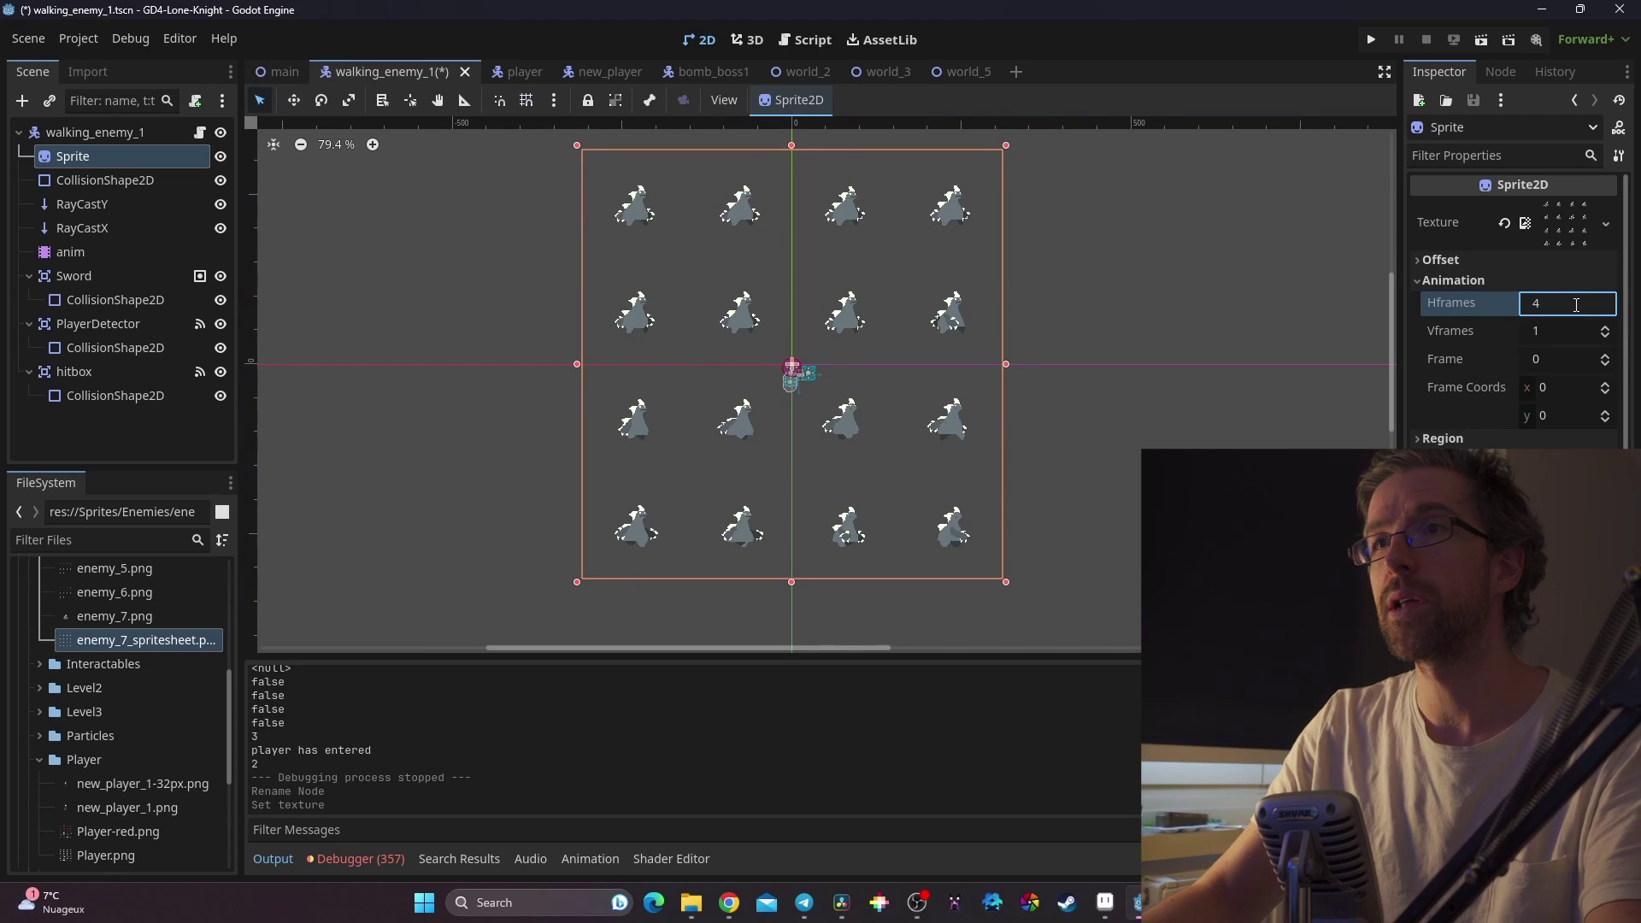
key(Tab)
text(4)
key(Return)
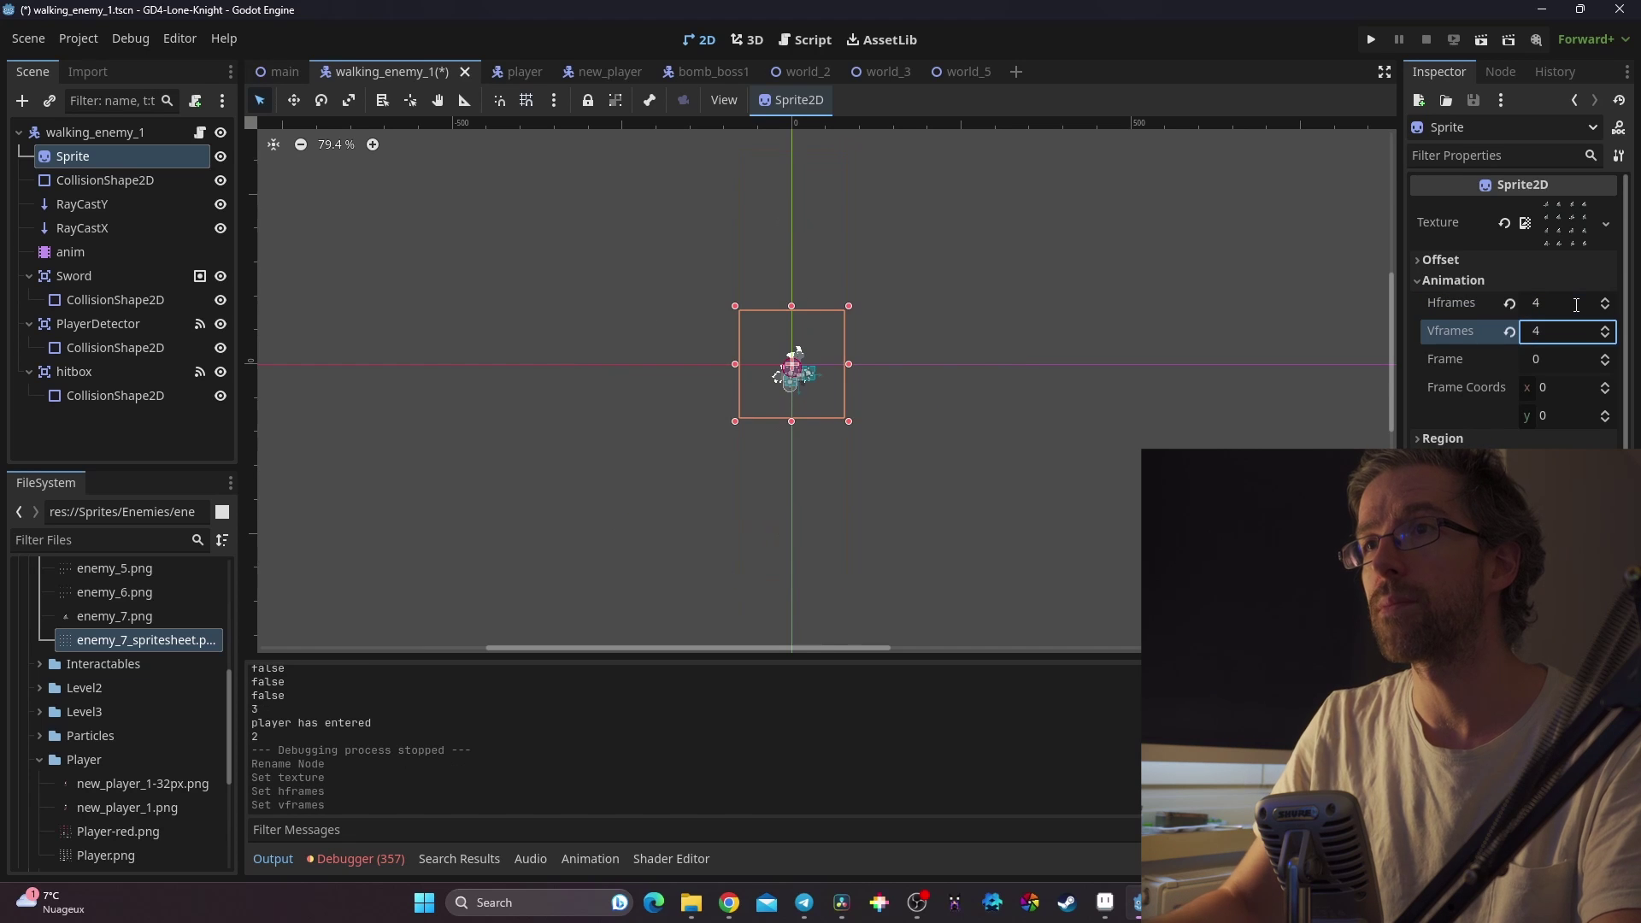
scroll(974, 419, up, 4)
scroll(605, 401, up, 4)
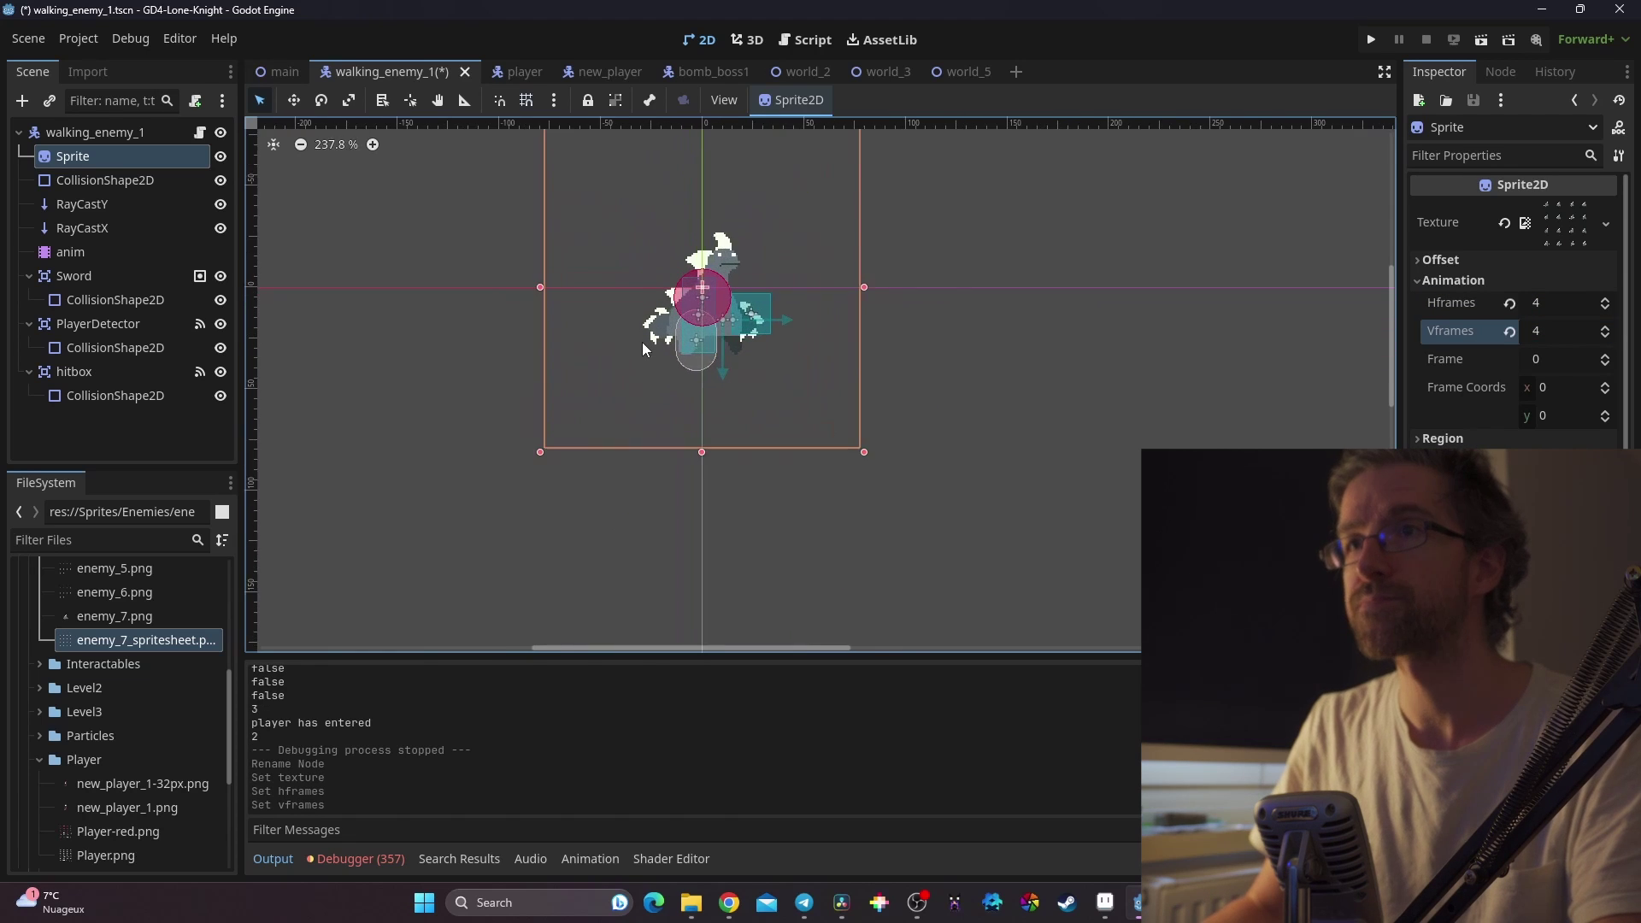
Load the Idle animation of the anim player and play it to check the new sprite frames
click(123, 246)
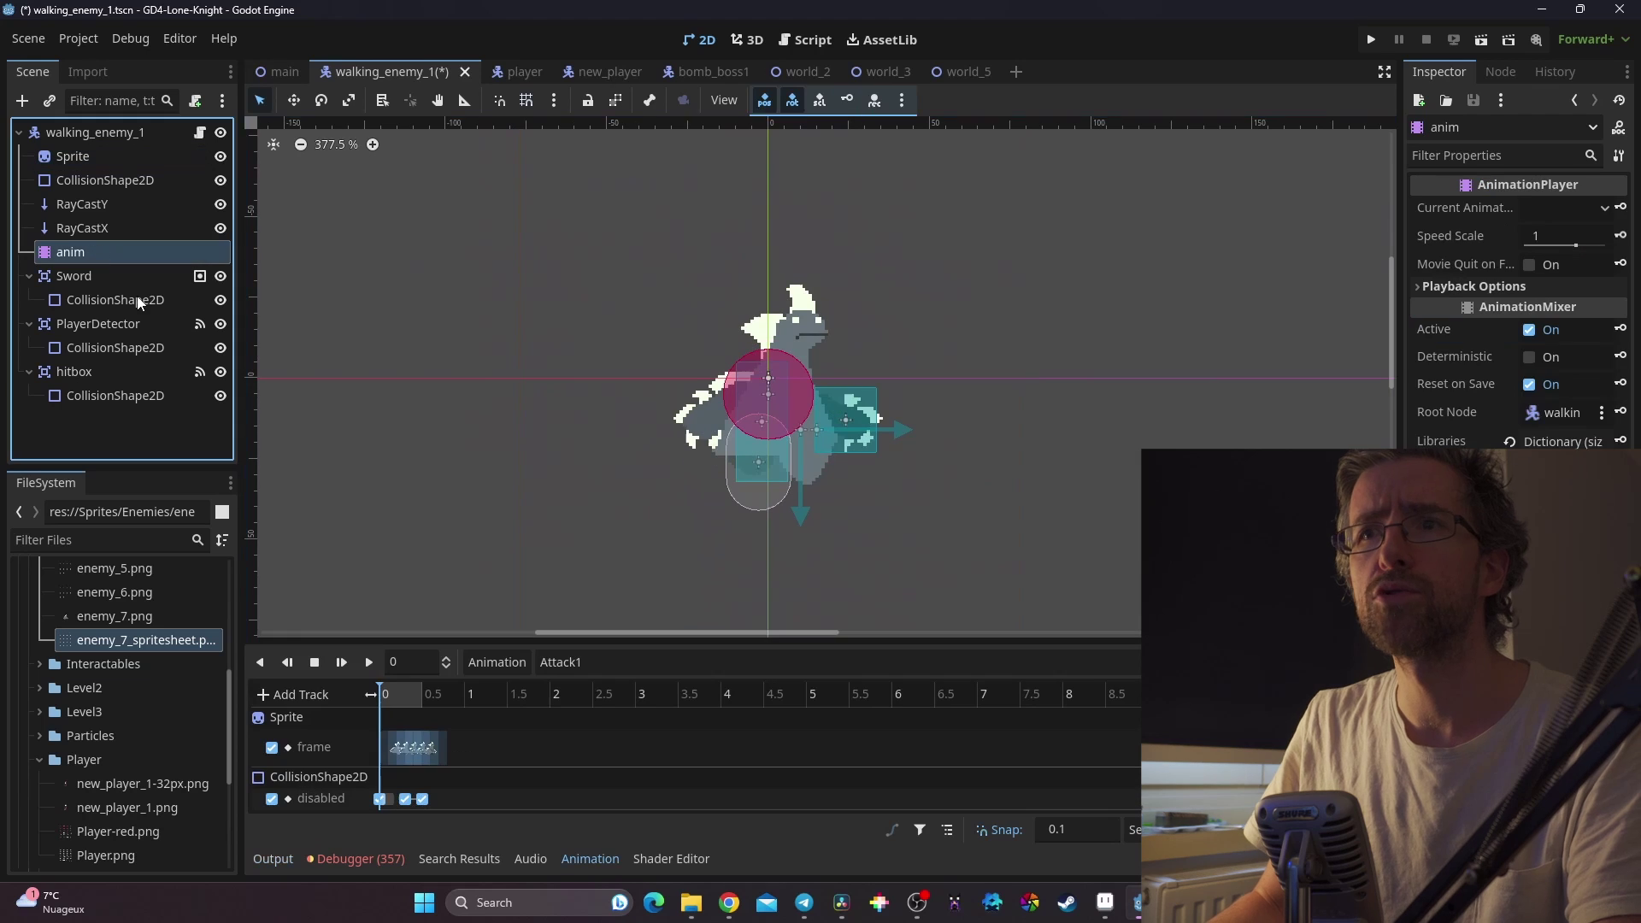
drag(689, 641, 692, 453)
click(709, 480)
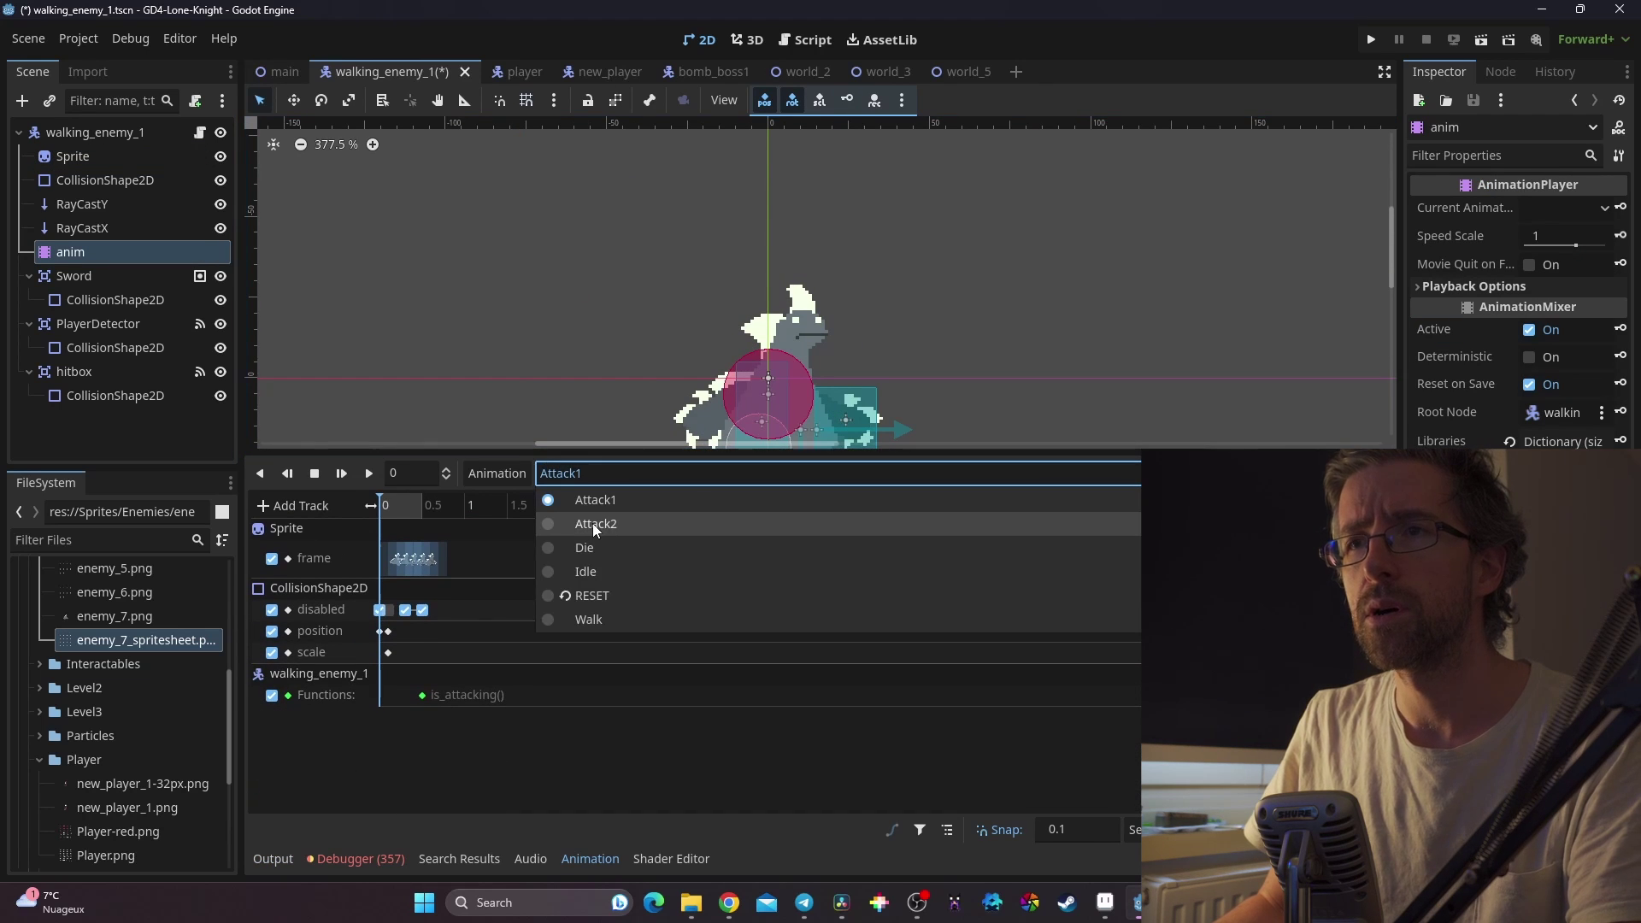
click(595, 572)
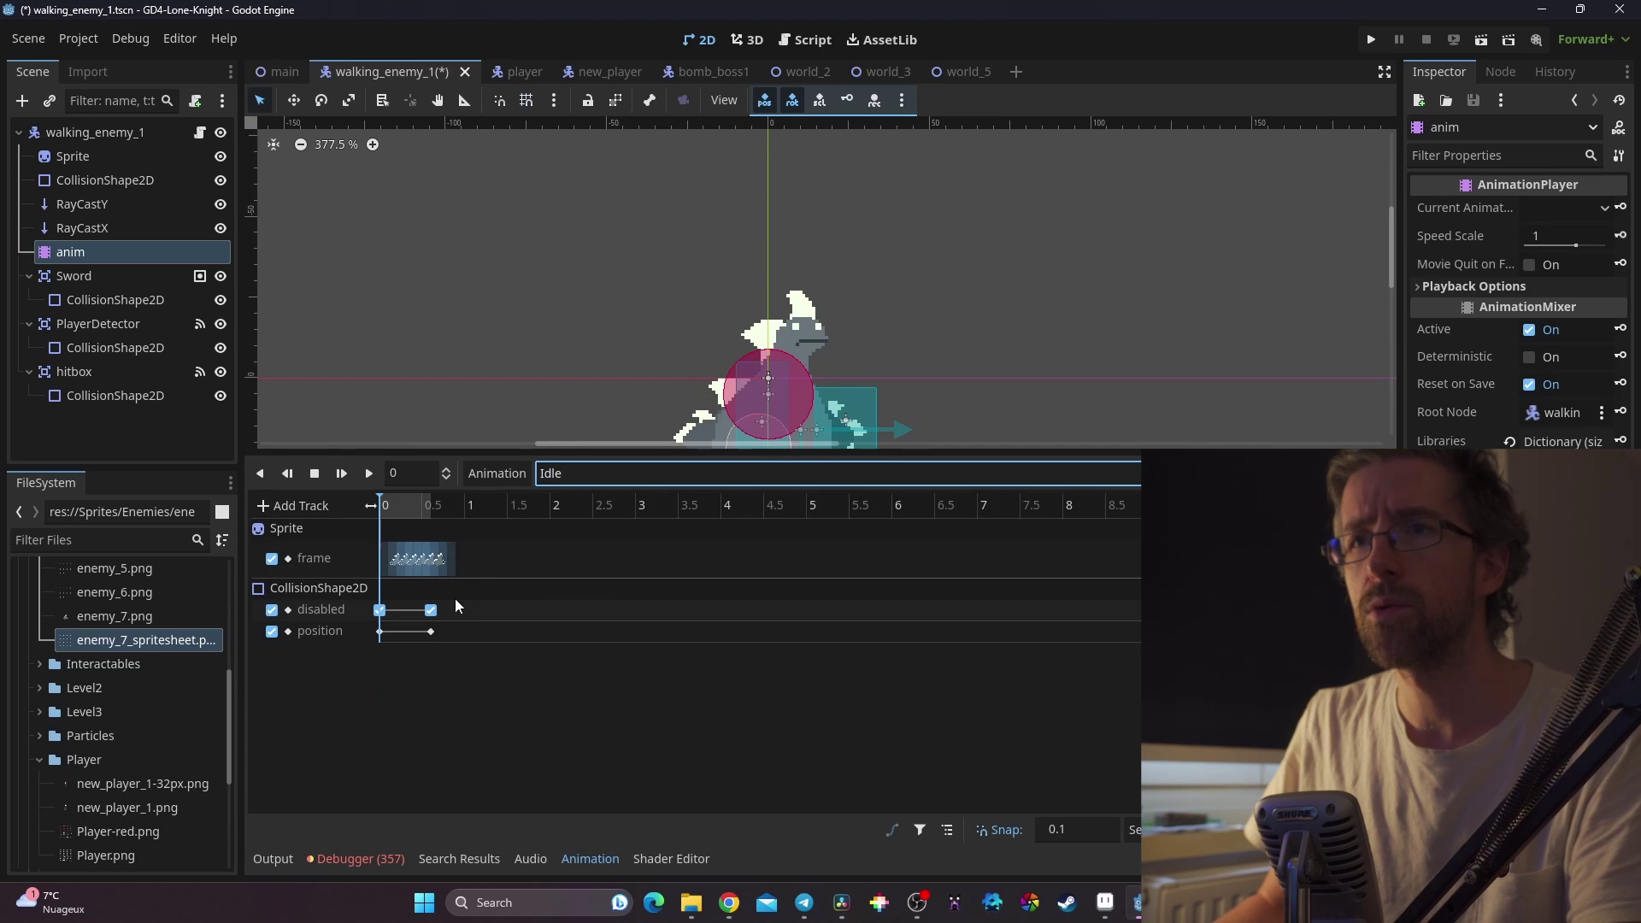
ctrl+scroll(1131, 508, up, 10)
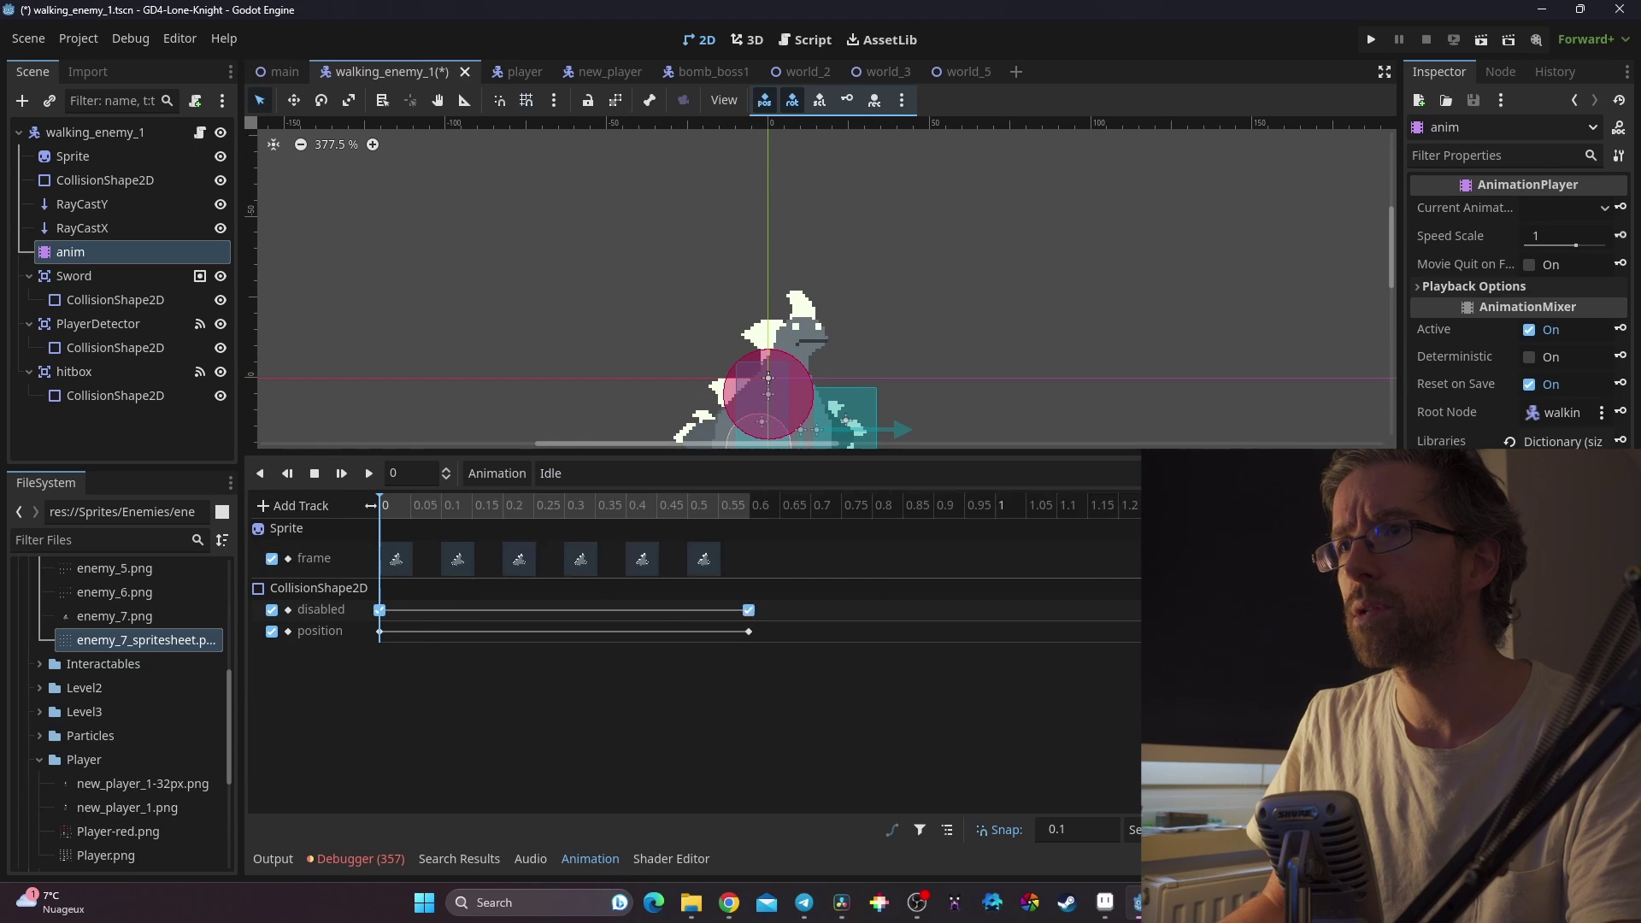
drag(1069, 452, 1069, 601)
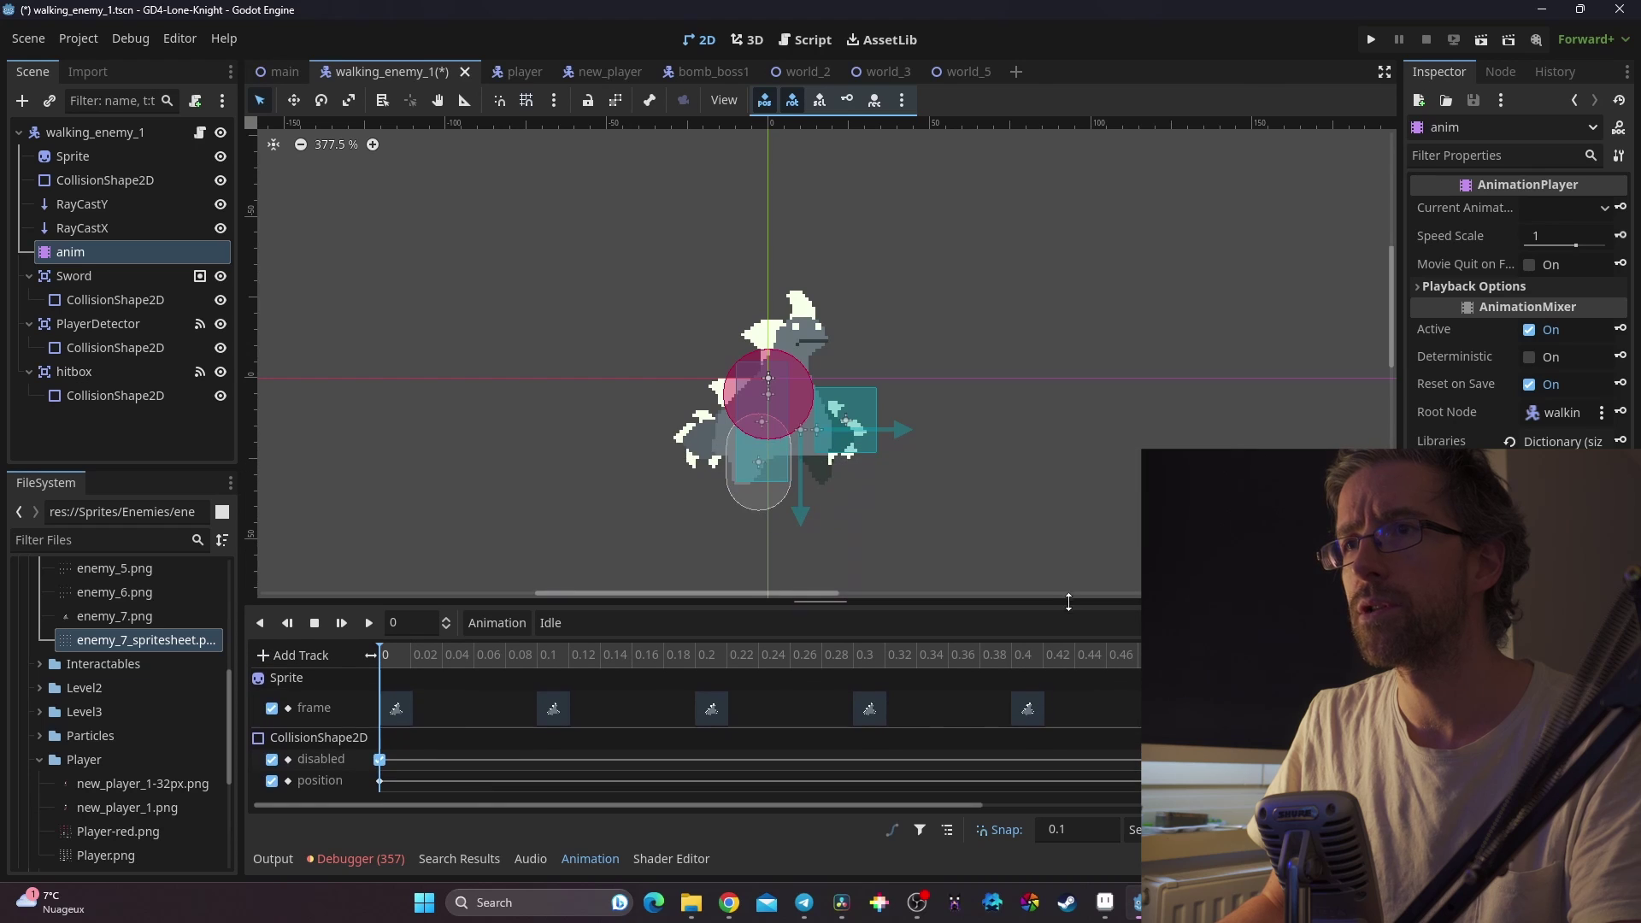
click(368, 623)
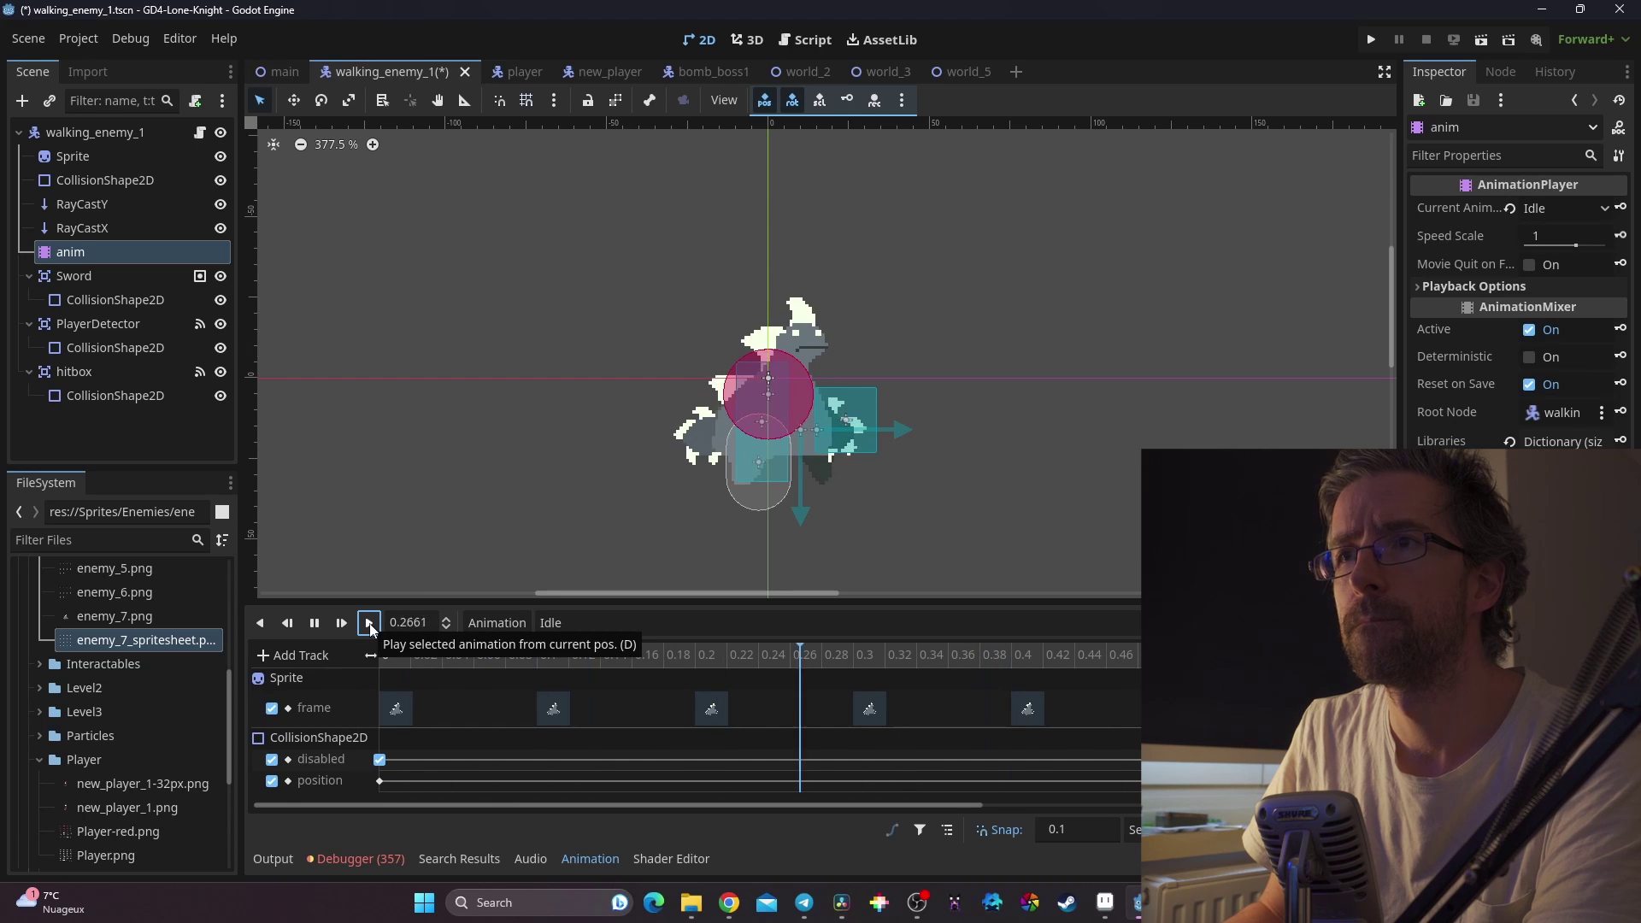
click(317, 624)
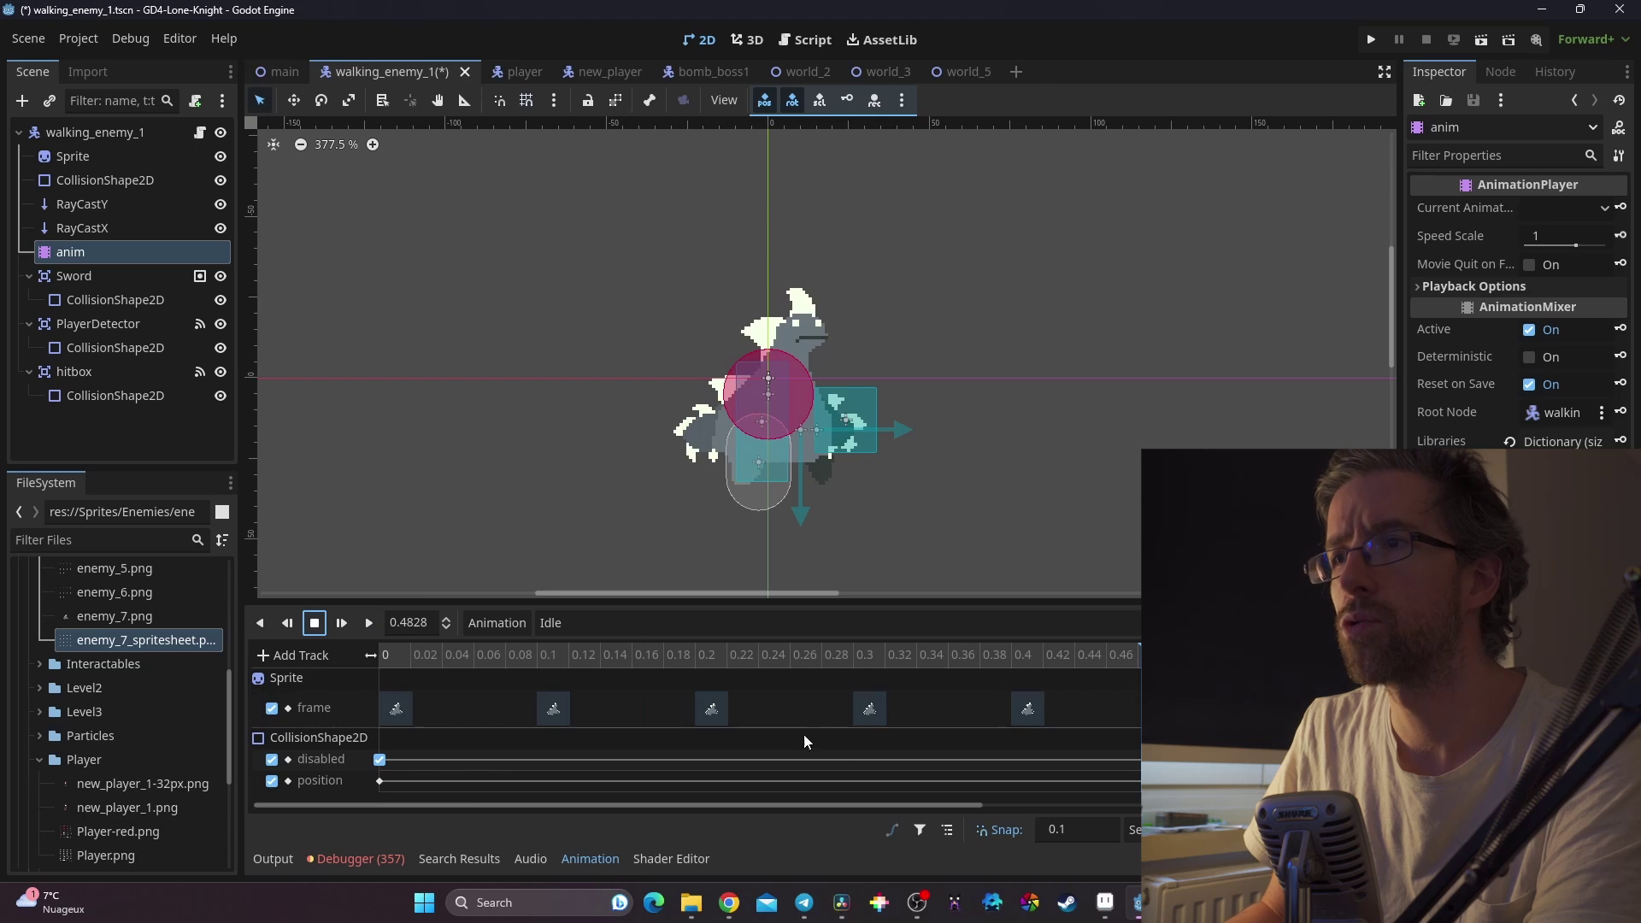
Load the Walk animation, delete its sprite frame key at 0 s, and shift the remaining frame keys to start at 0 s
drag(793, 807, 468, 735)
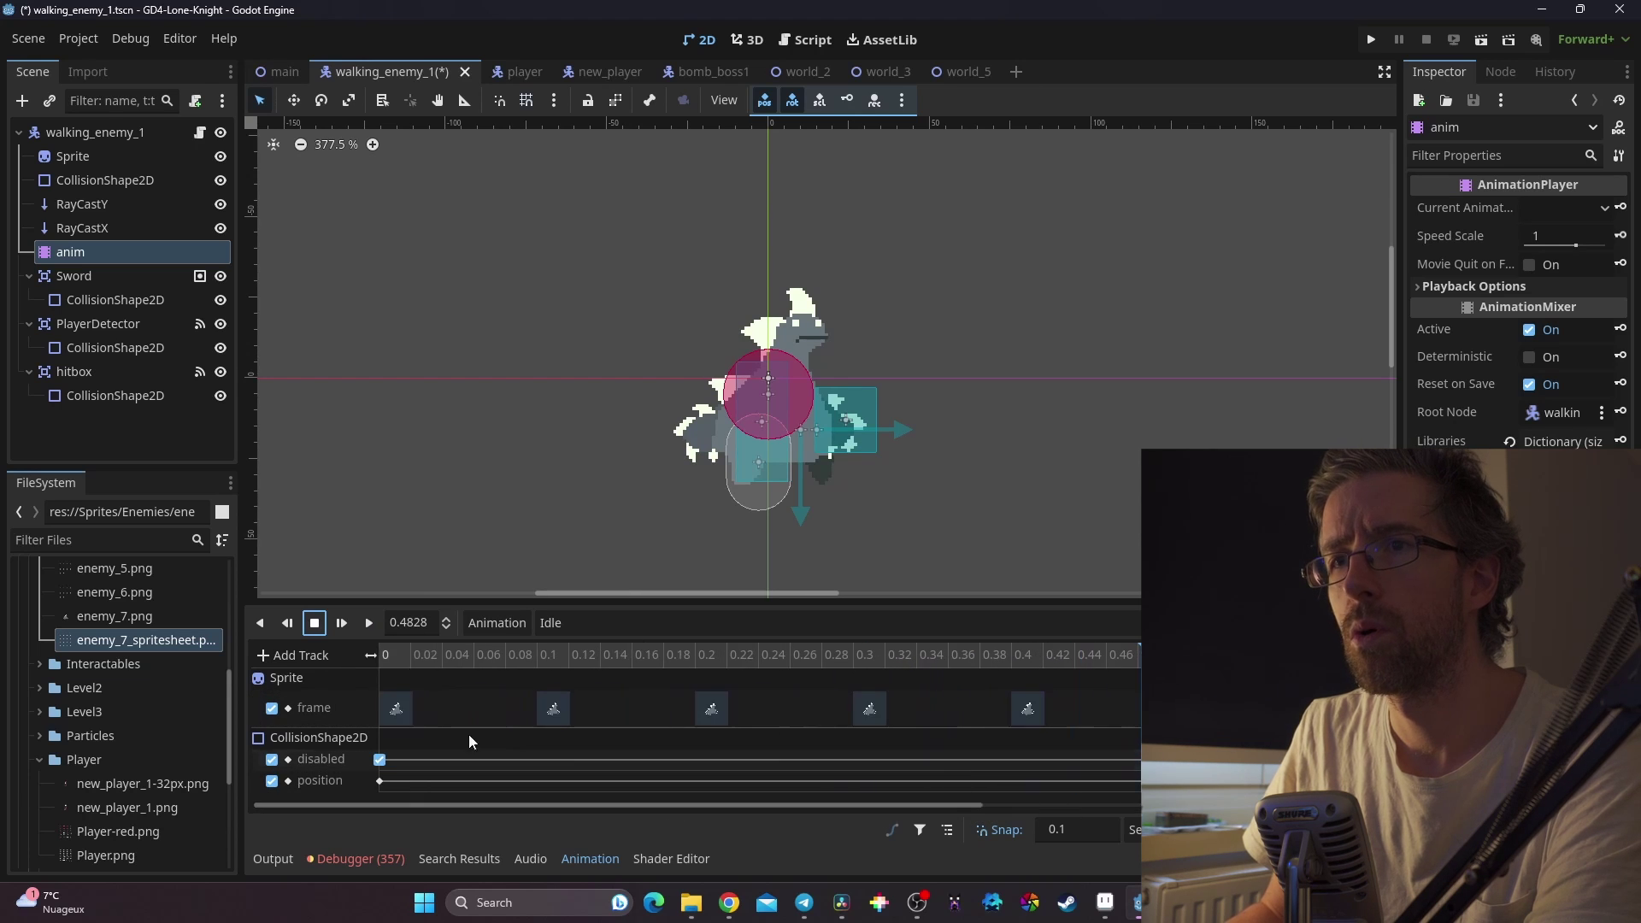
click(721, 617)
click(705, 766)
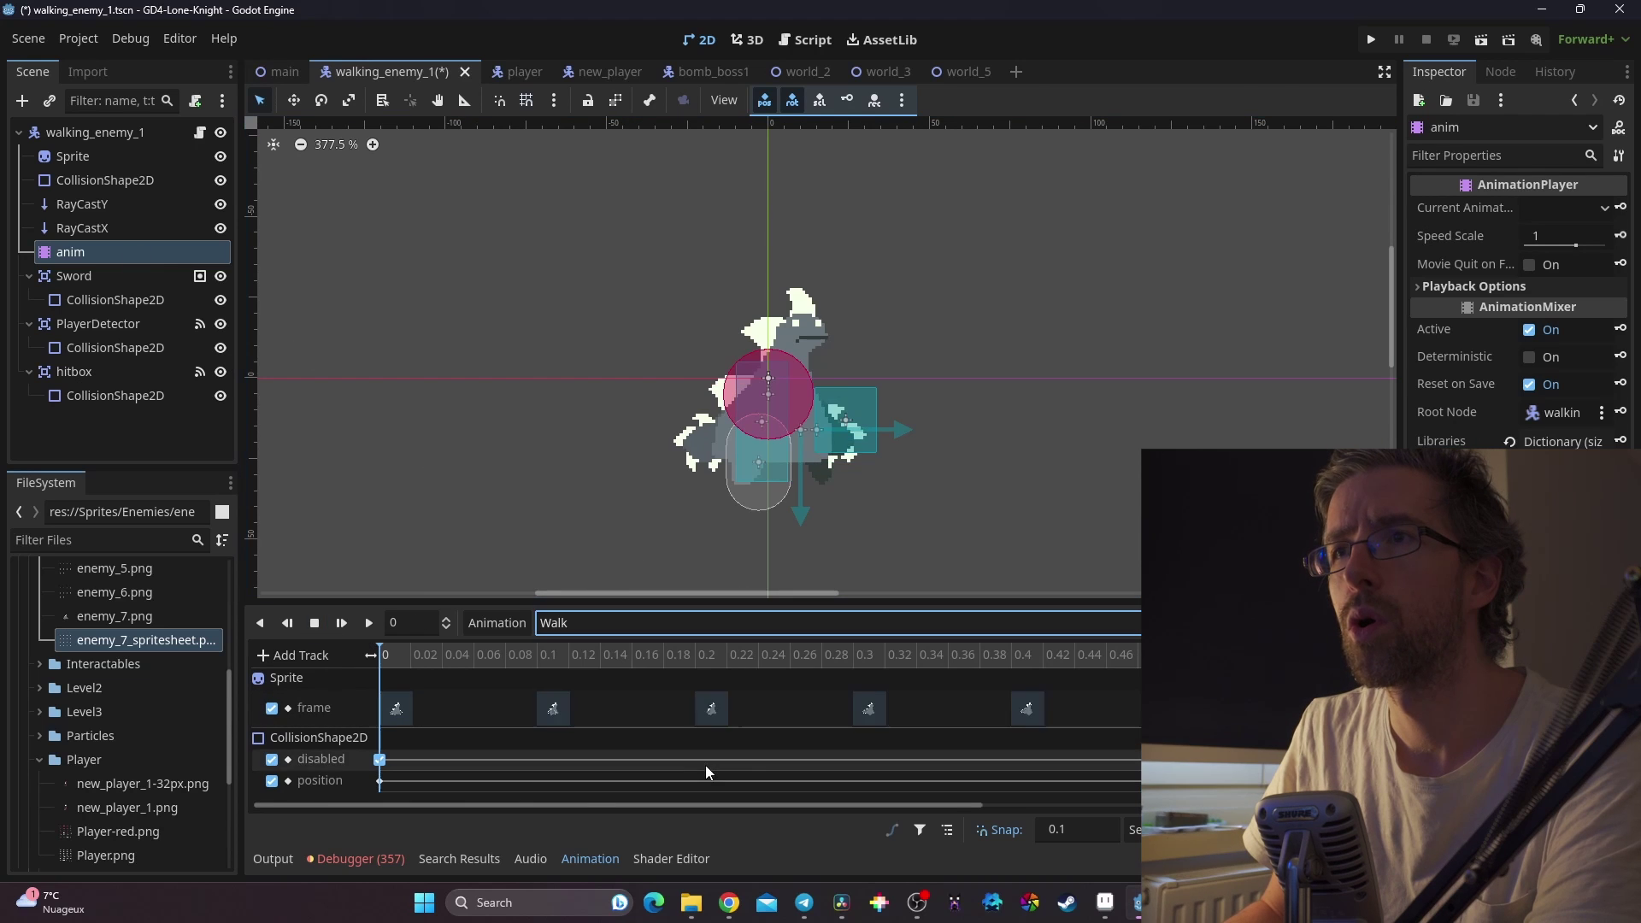
drag(435, 649, 549, 664)
click(396, 708)
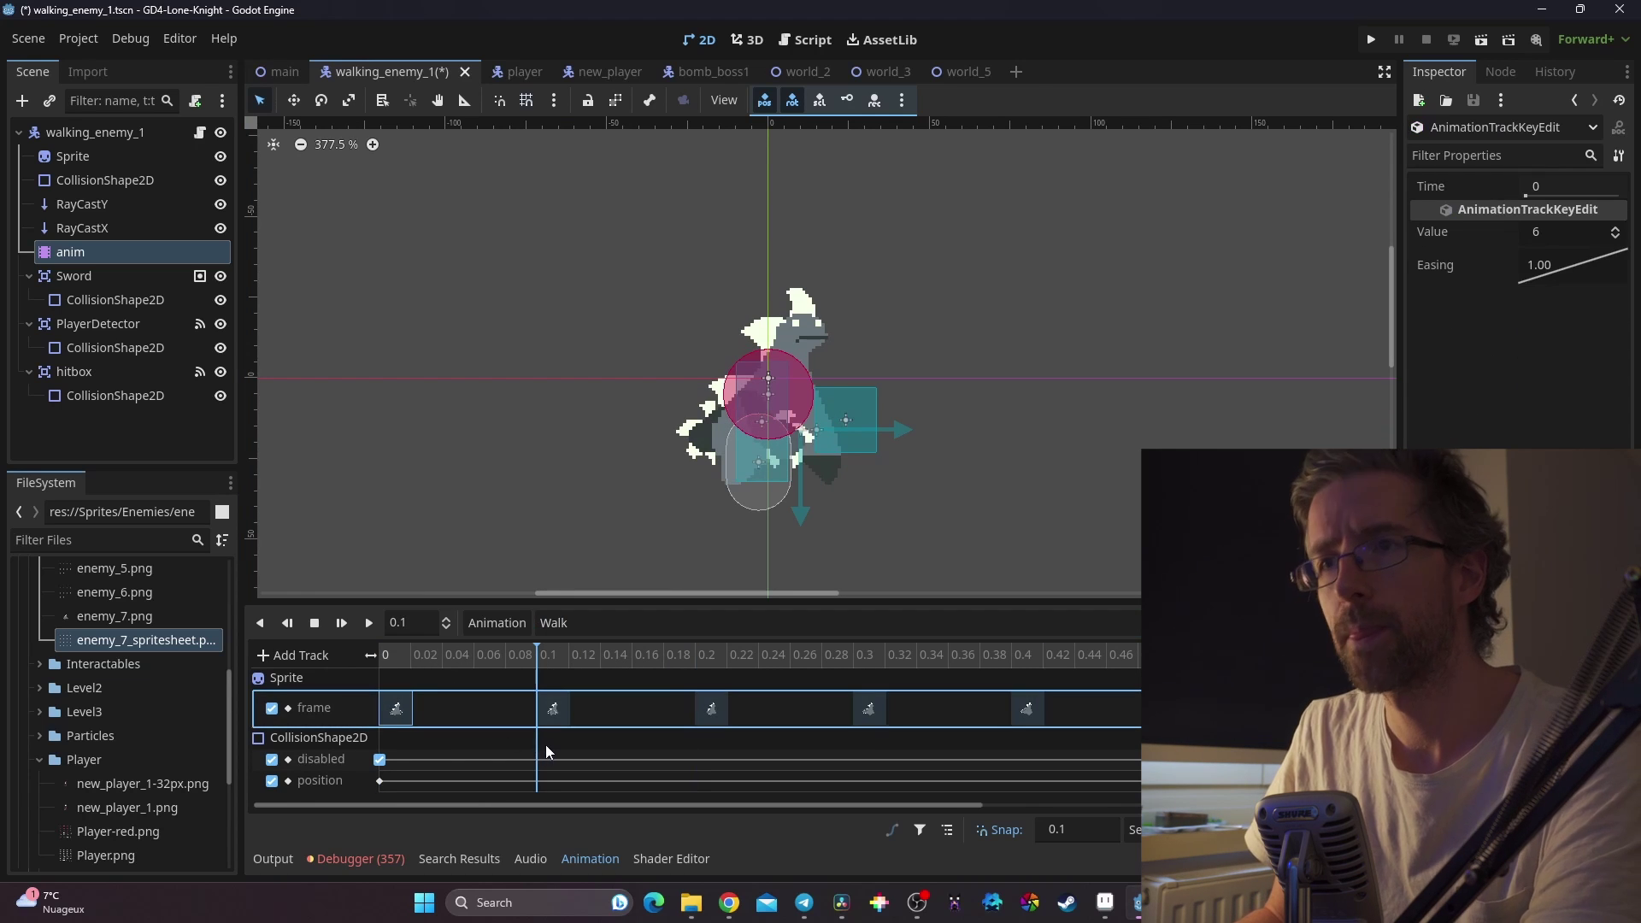
key(Delete)
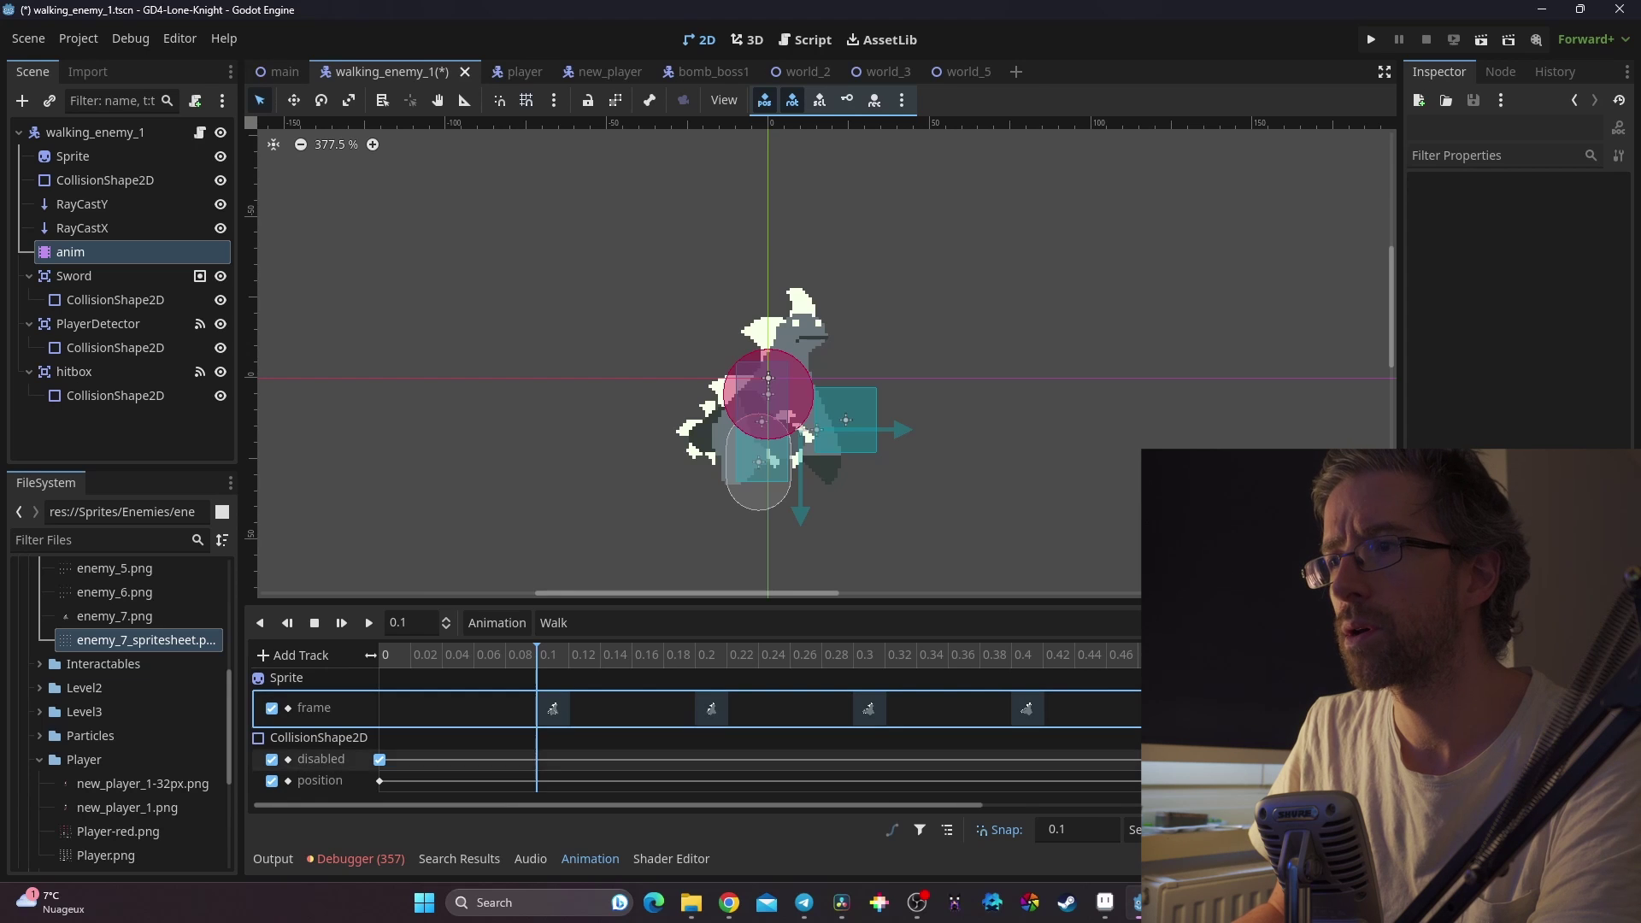
ctrl+scroll(696, 718, down, 5)
drag(743, 681, 407, 722)
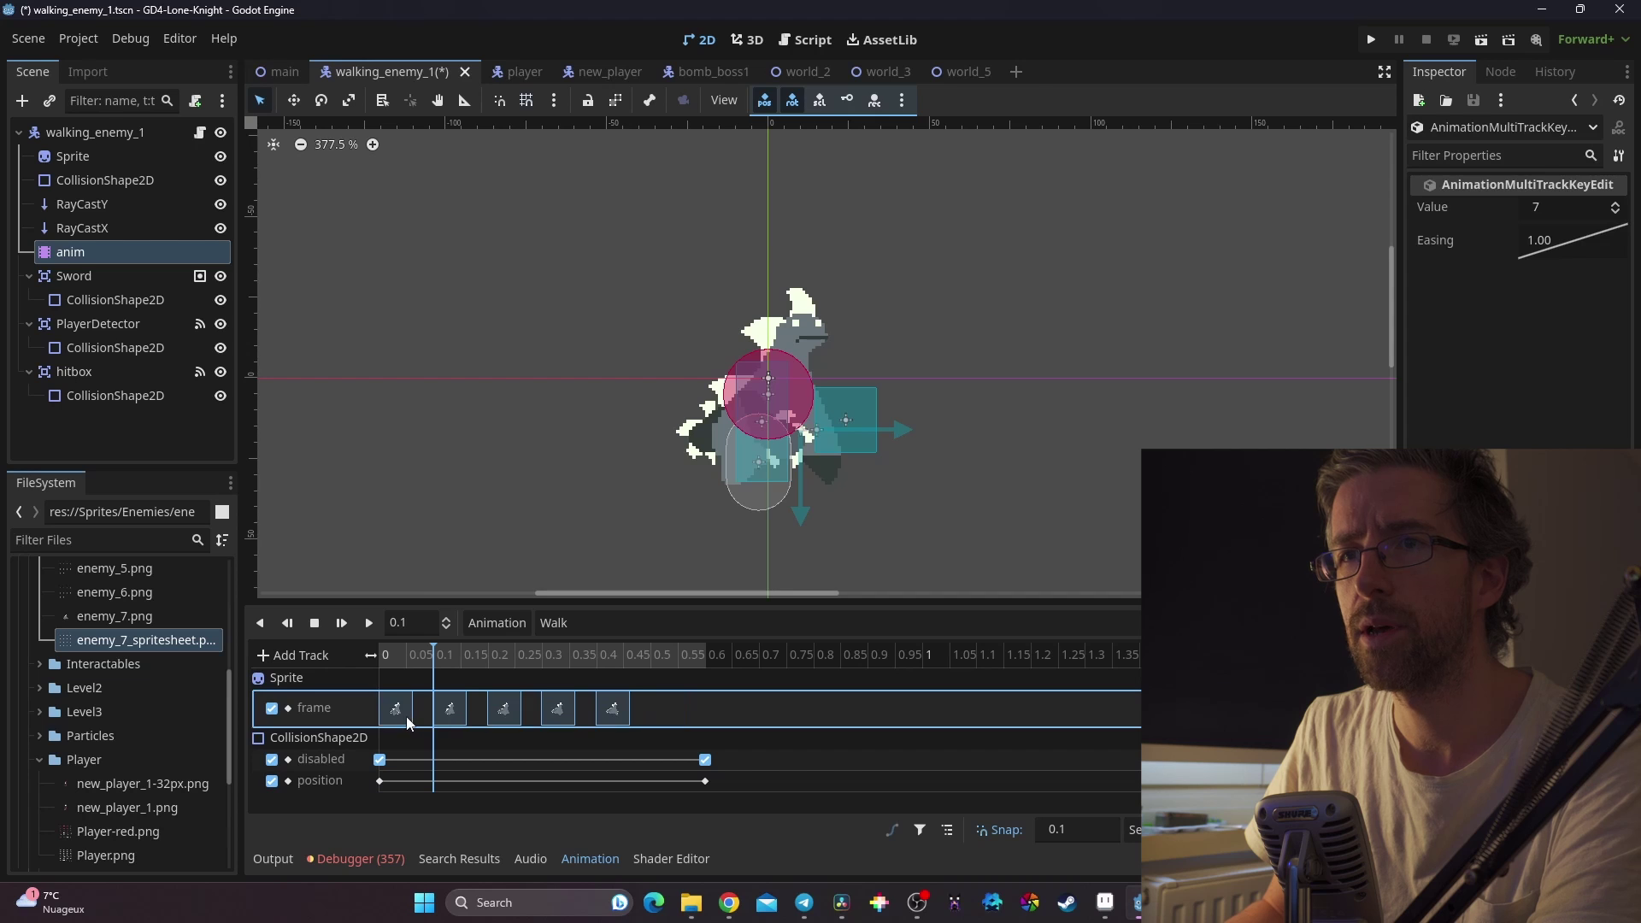
Check the Walk animation's existing frame keys and add keys for Sprite frames 12 to 15 at 0.1 s intervals from 0.5 s
click(379, 651)
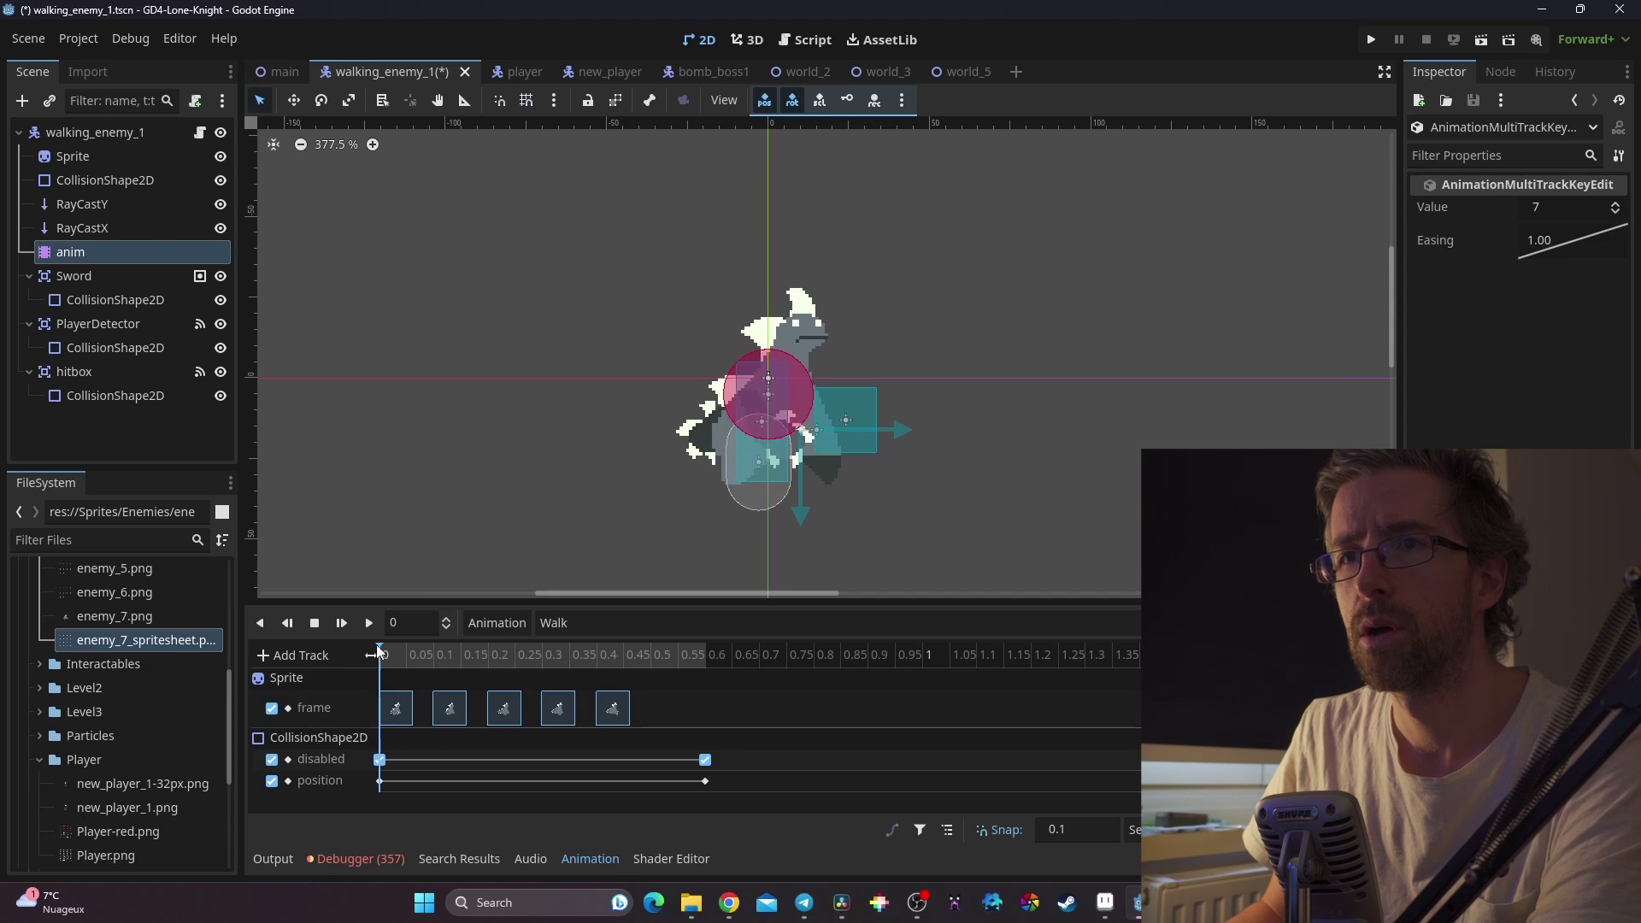
click(443, 653)
drag(499, 663, 622, 664)
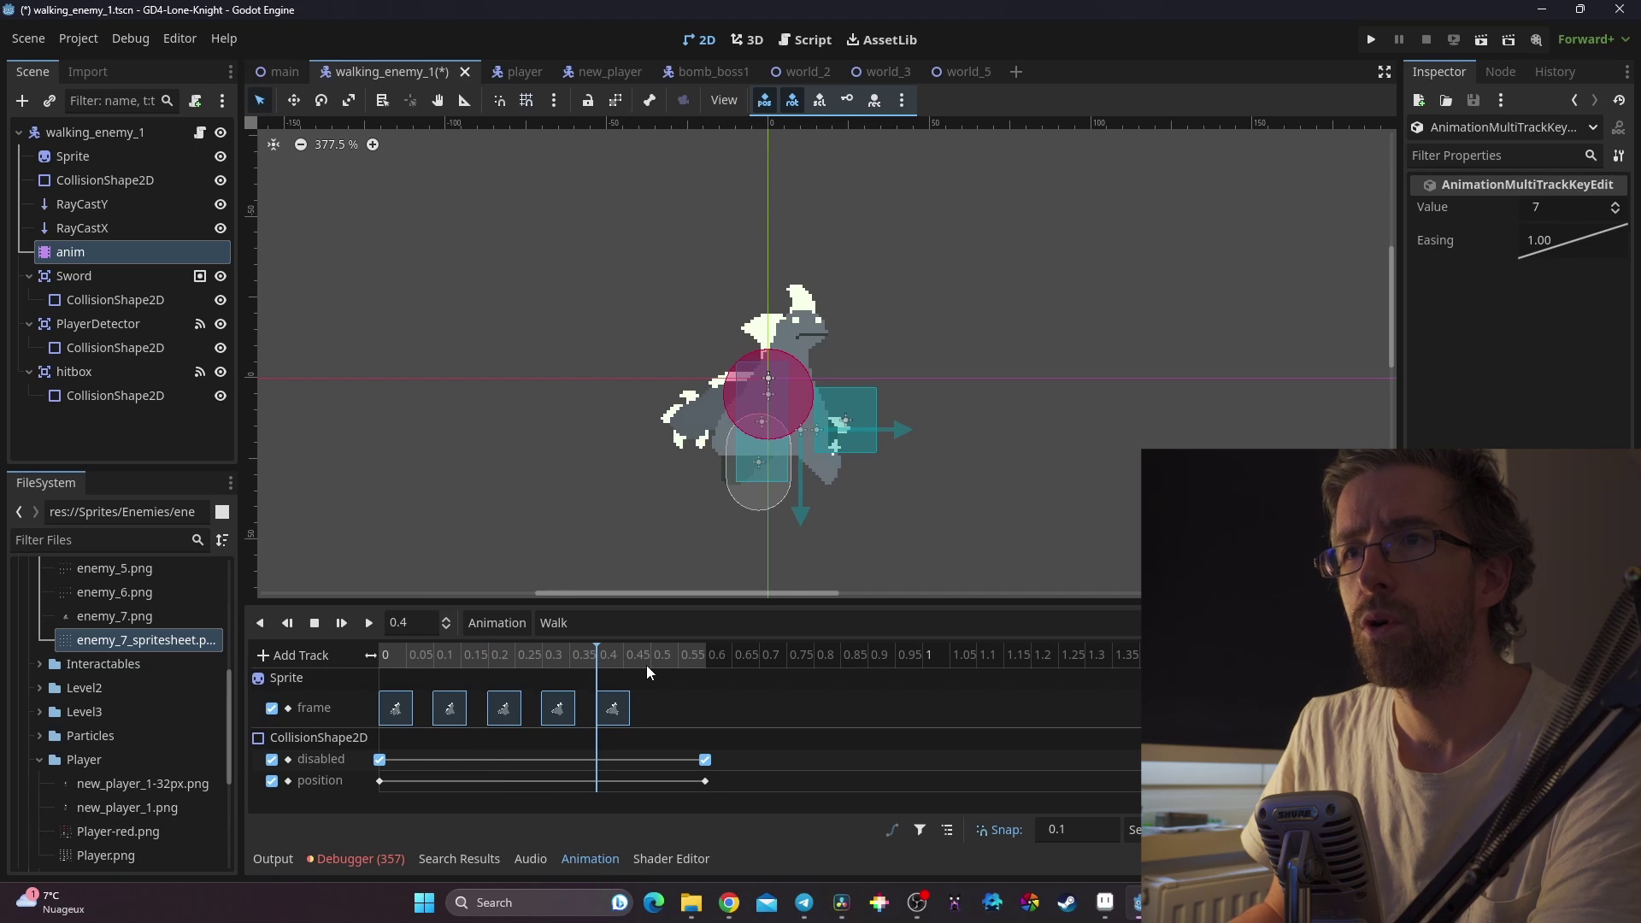
click(649, 664)
click(623, 718)
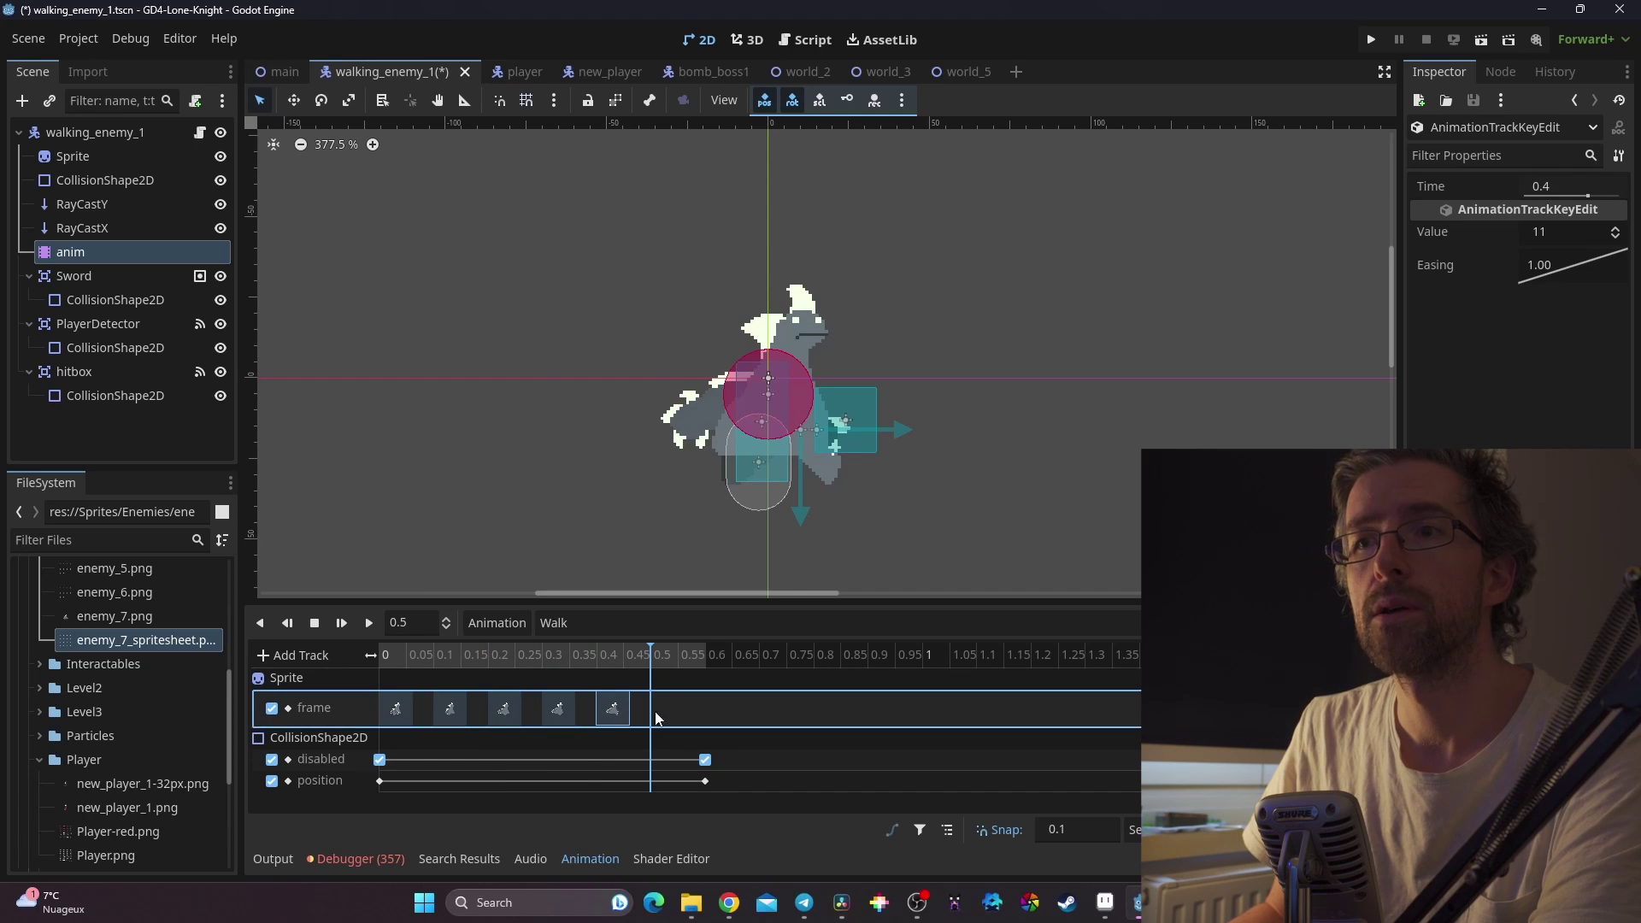
click(90, 156)
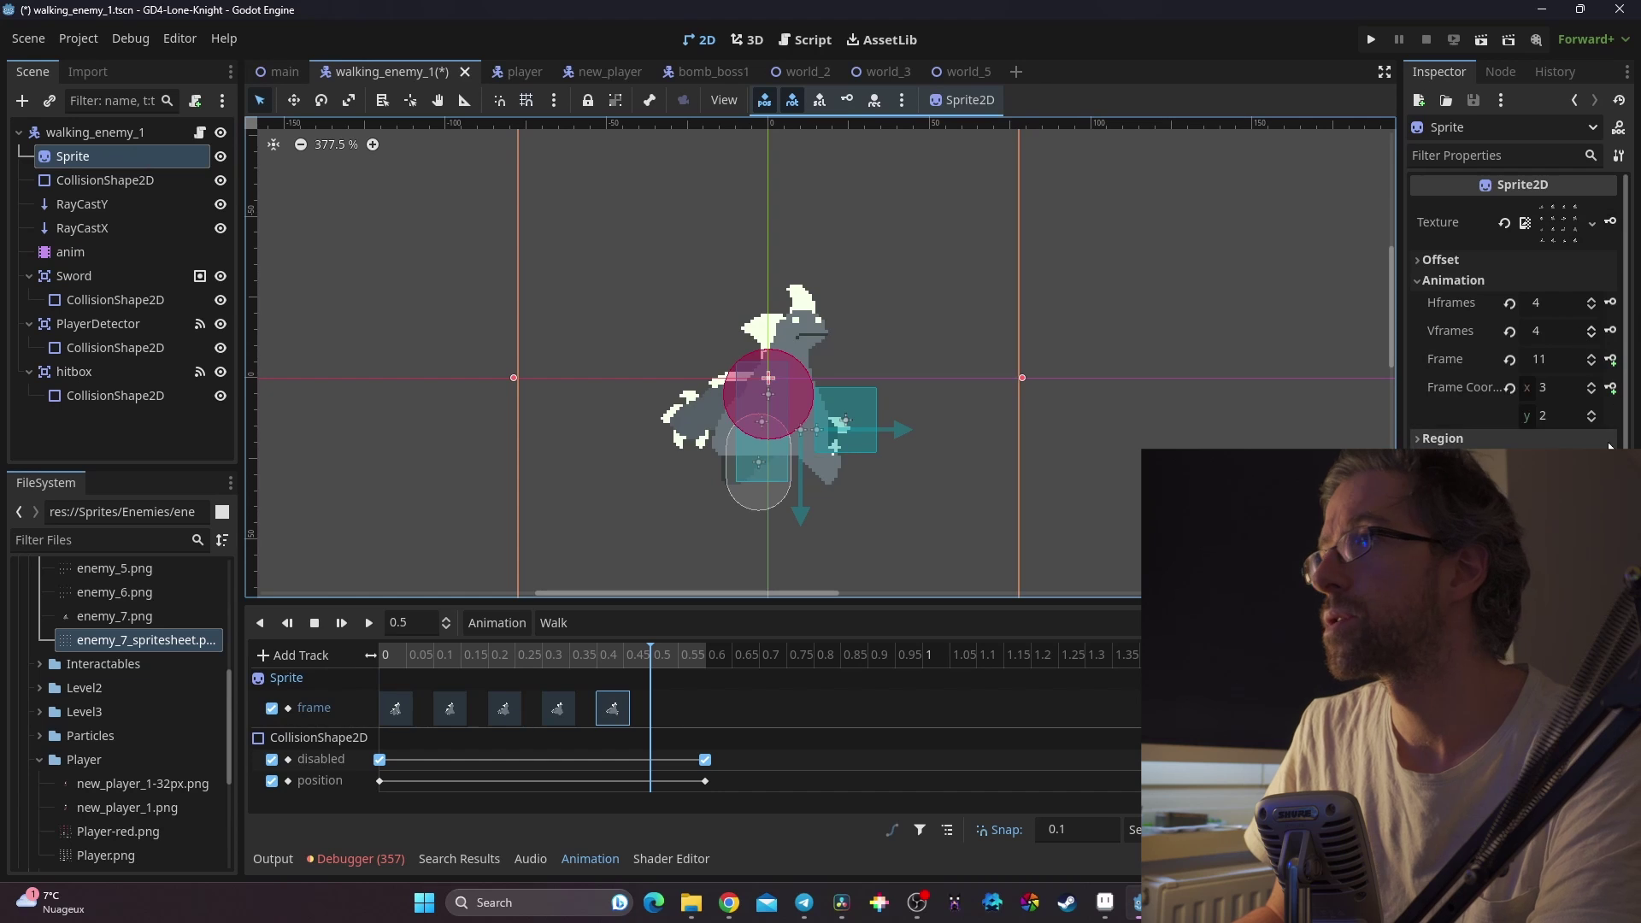
click(1591, 358)
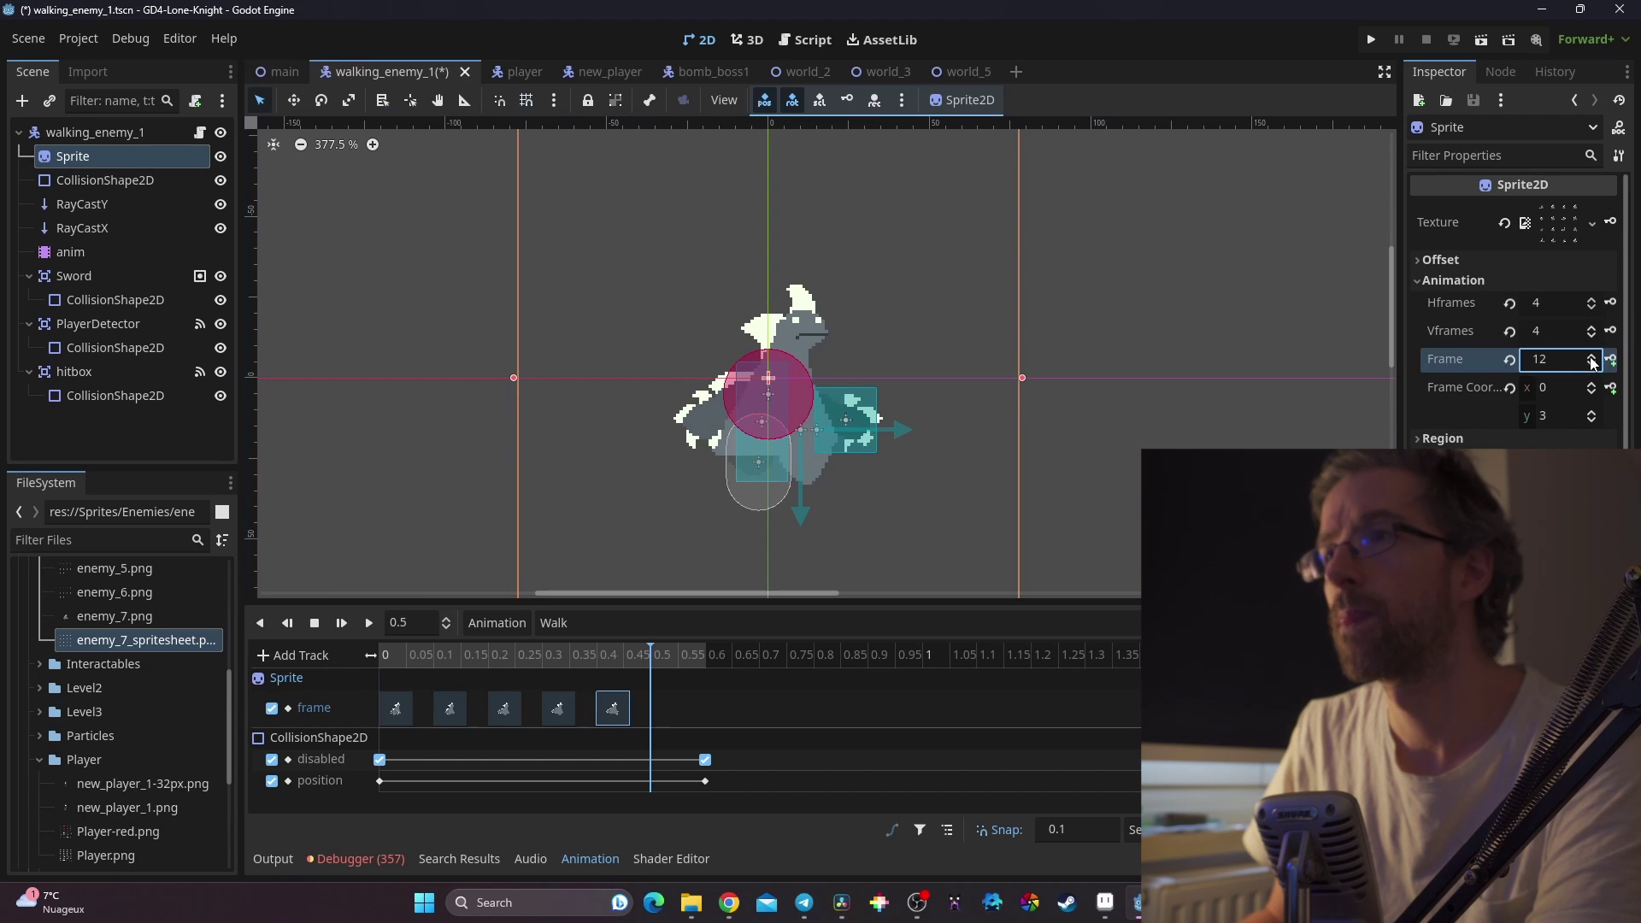
click(1610, 359)
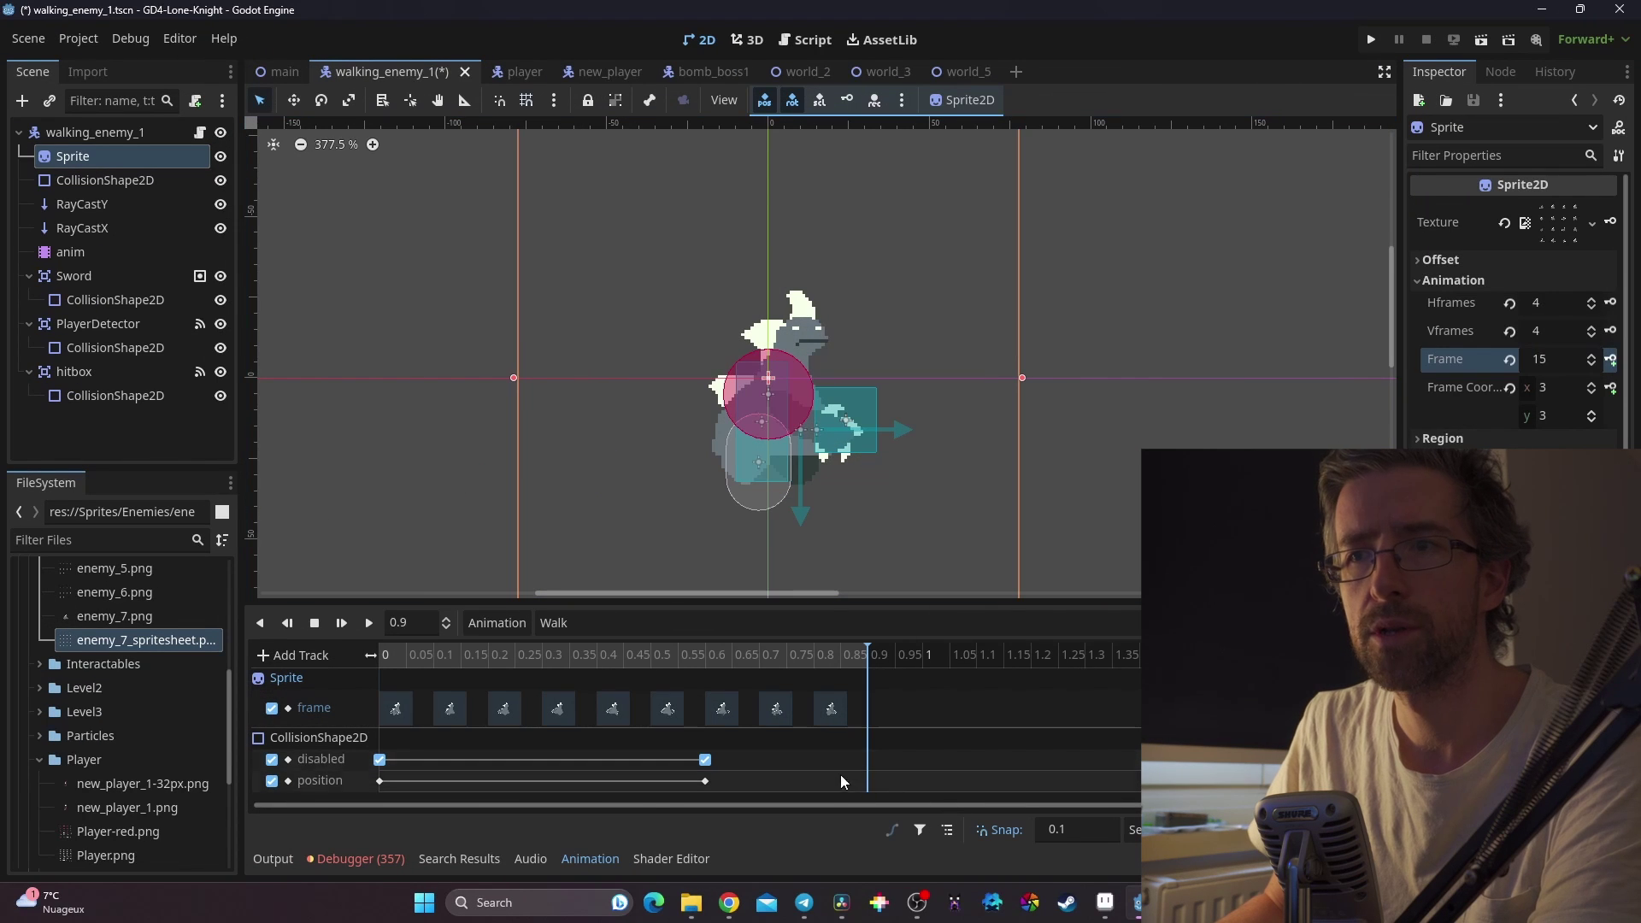
Extend the Walk animation by moving the final CollisionShape2D disabled and position keys to 0.9 s, and preview it
drag(653, 797, 716, 760)
drag(833, 761, 845, 761)
click(368, 623)
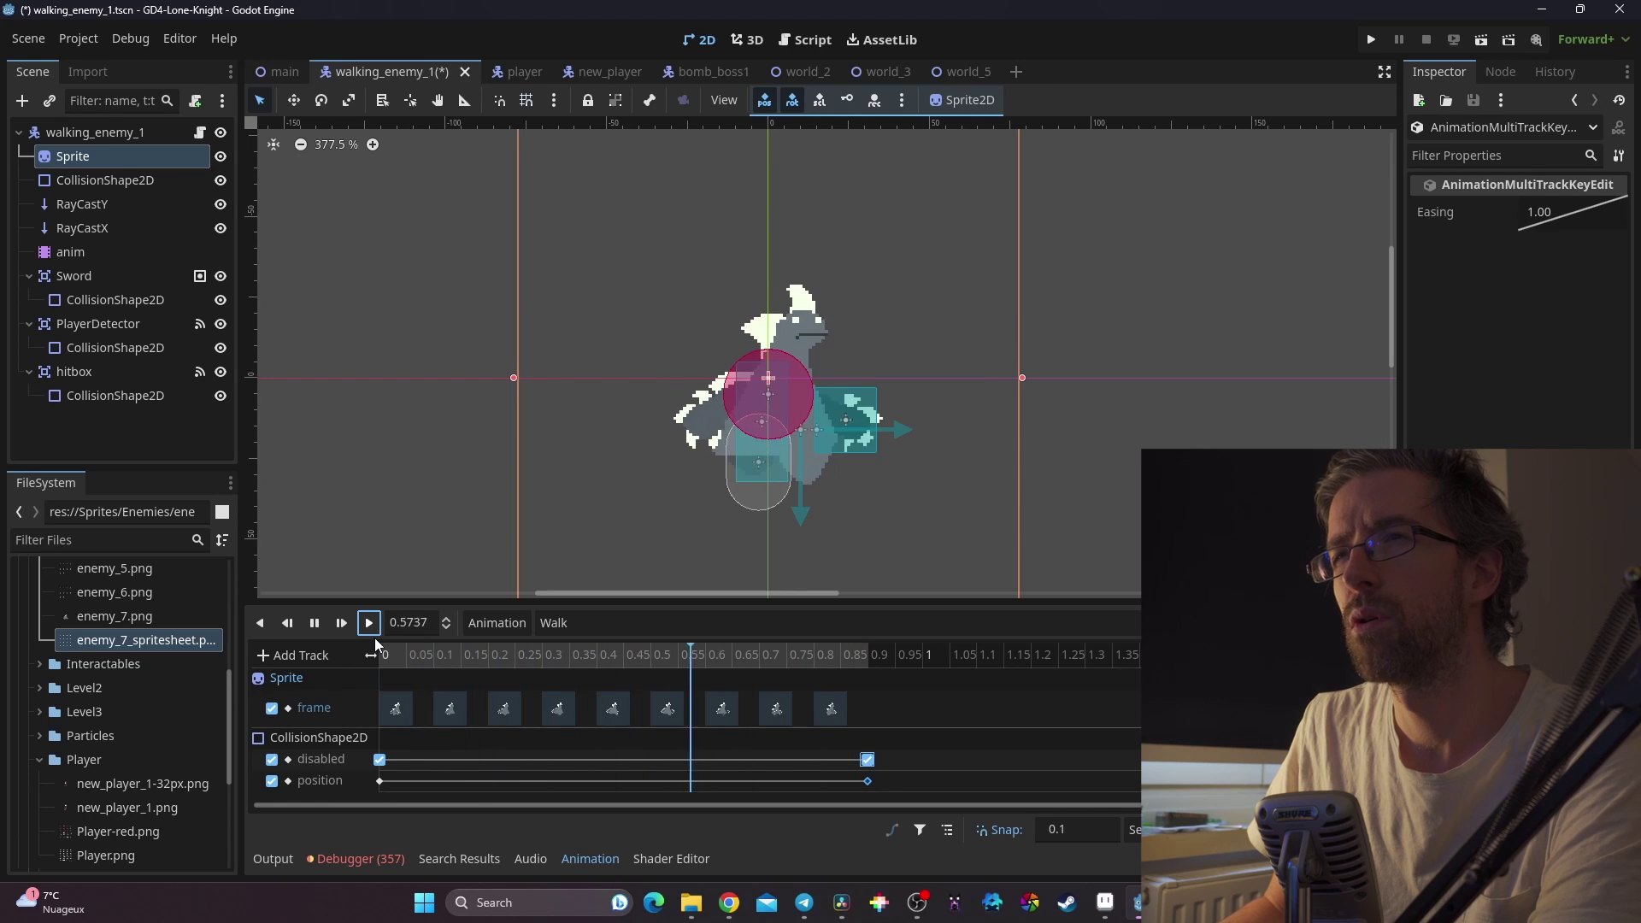
click(317, 623)
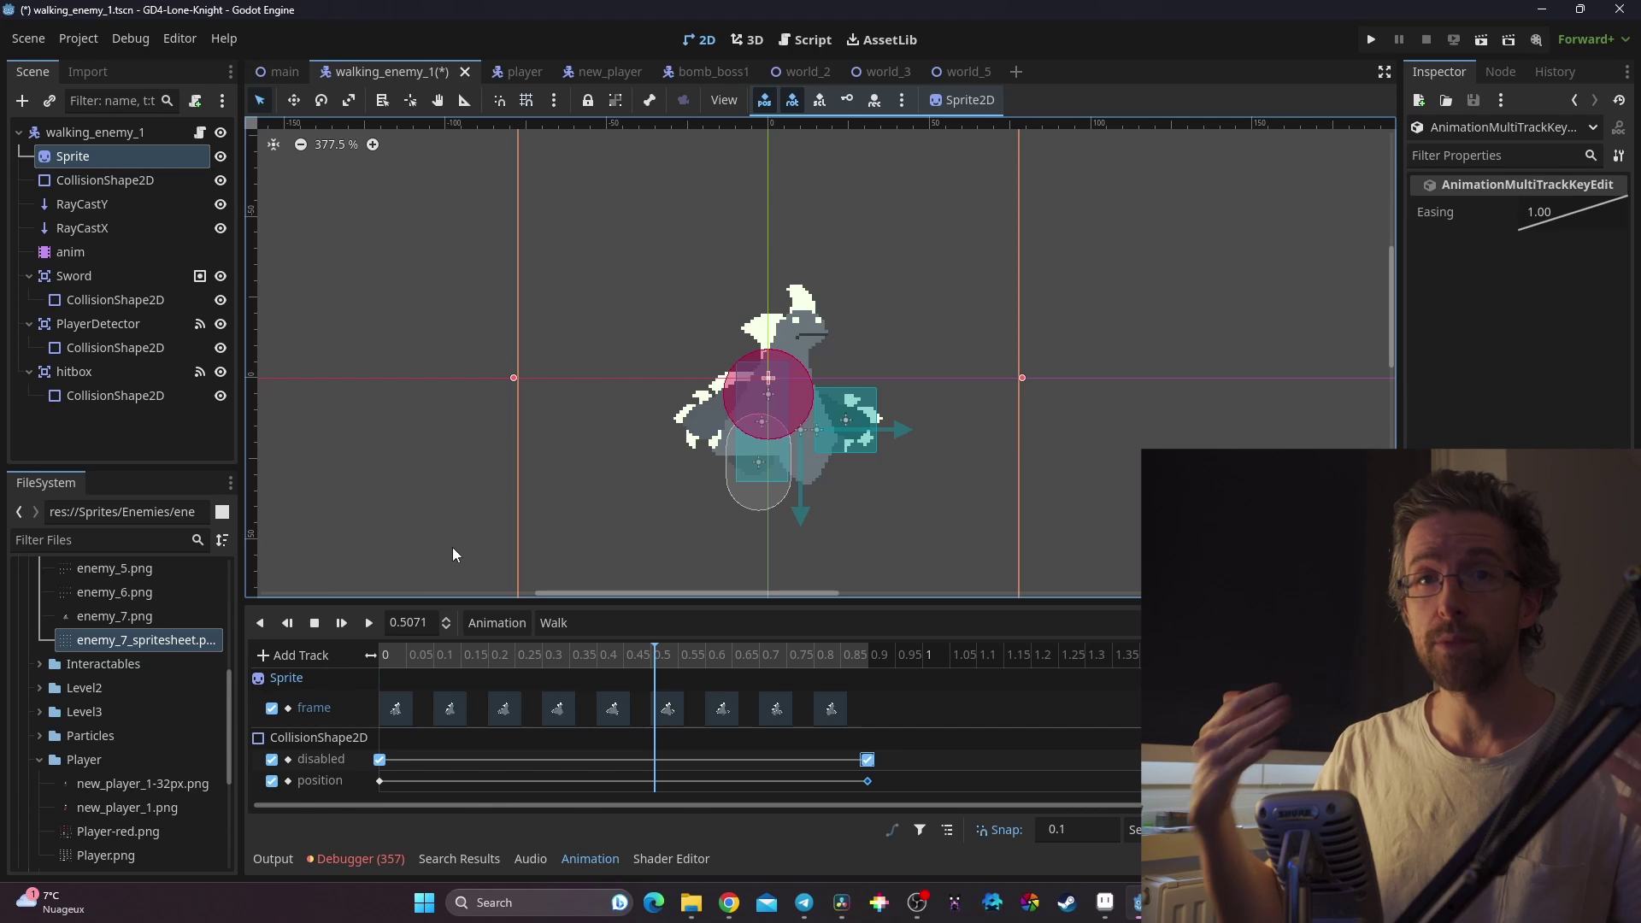
Save the walking_enemy_1 scene and run the main scene to test the enemy in the game
key(ctrl+s)
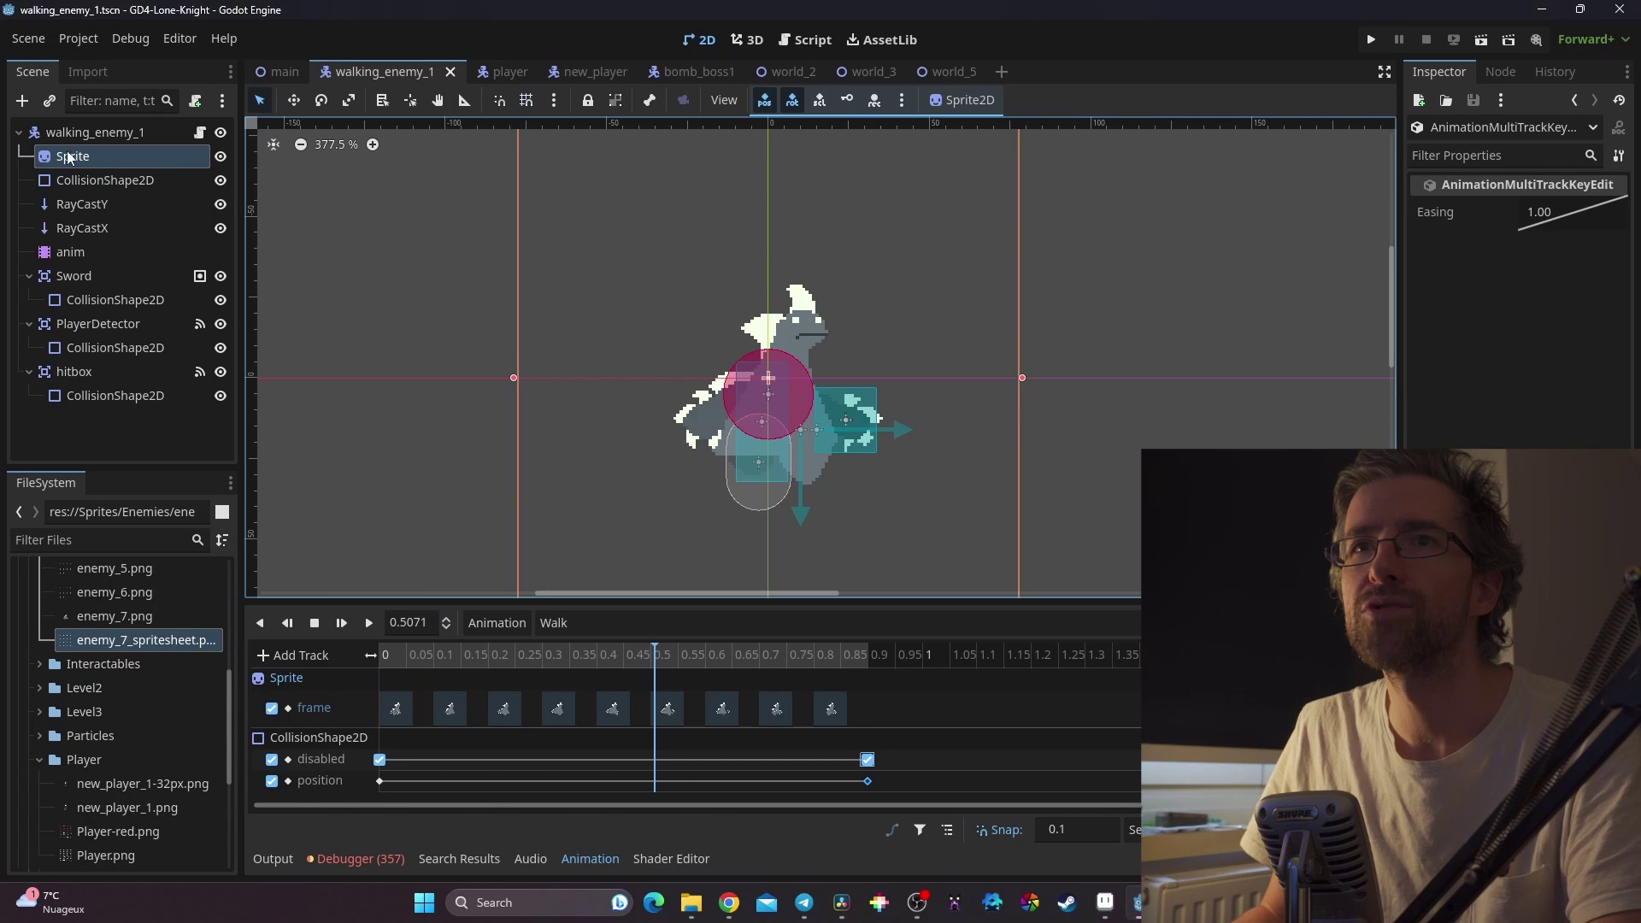
click(99, 133)
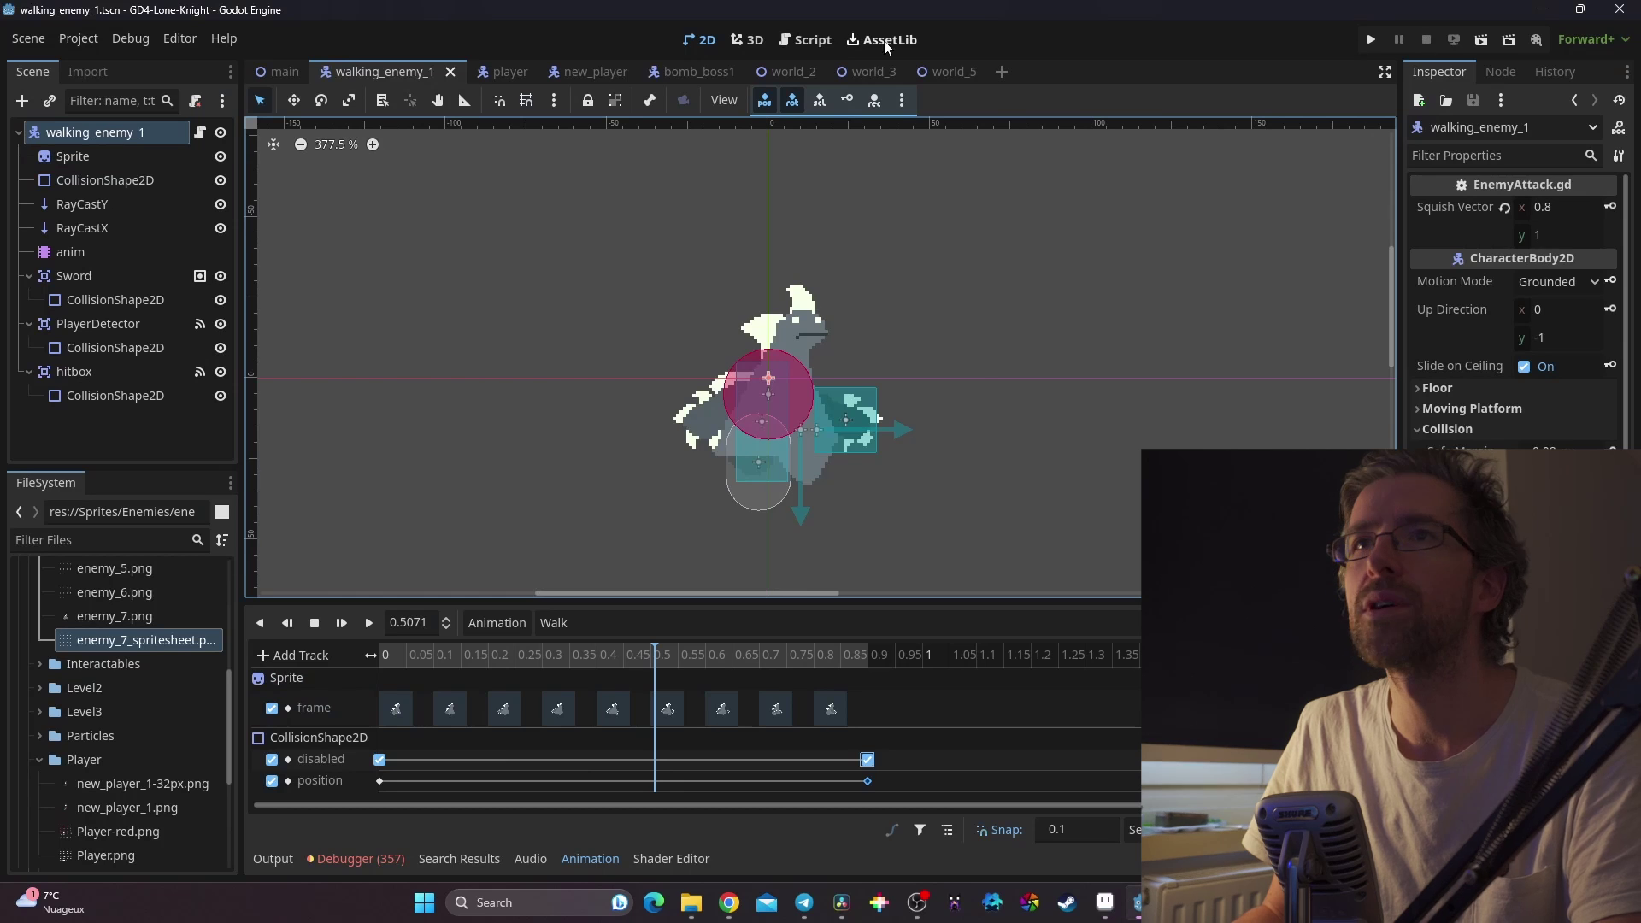
click(281, 72)
click(1482, 41)
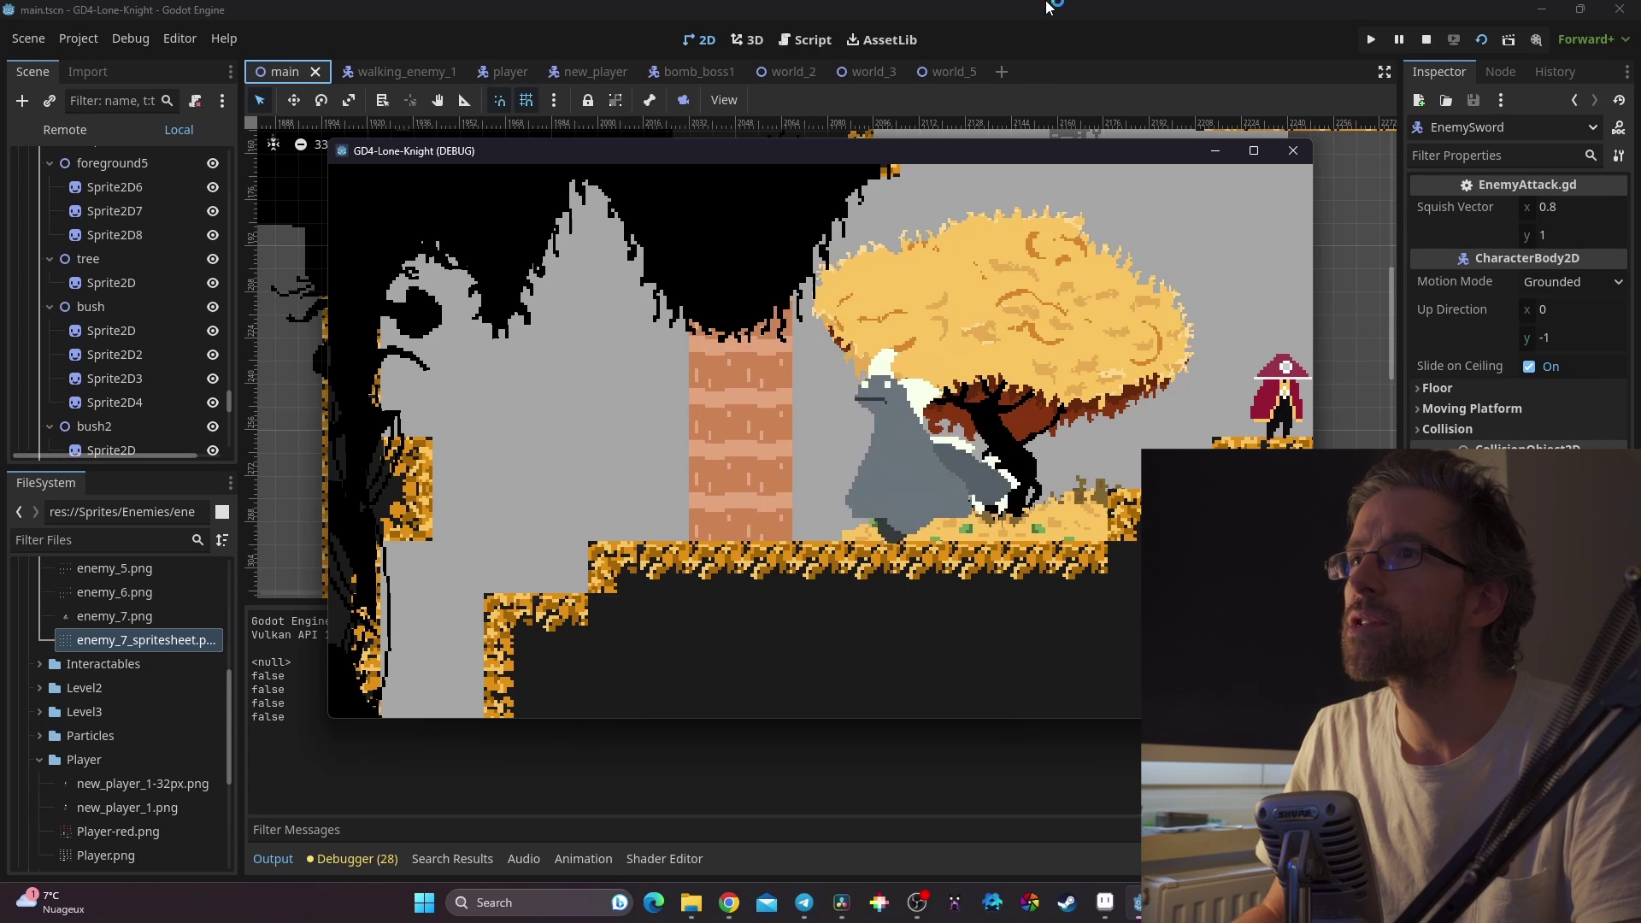
Stop the running game and open the walking_enemy_1 scene's EnemyAttack.gd script at its variable declarations
key(F8)
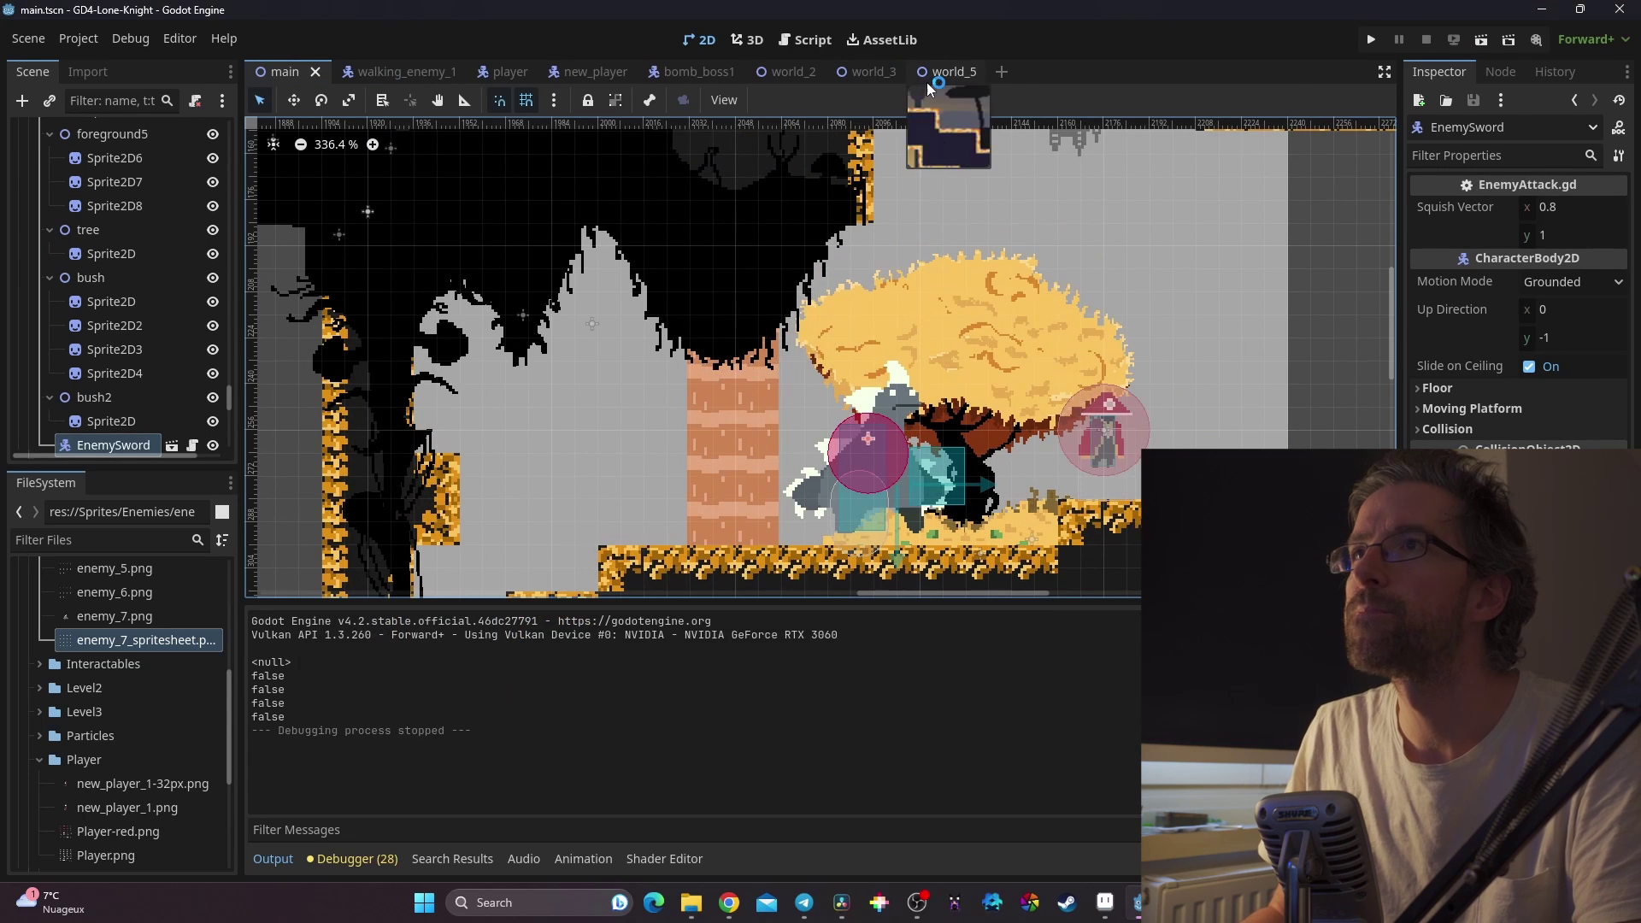
click(393, 72)
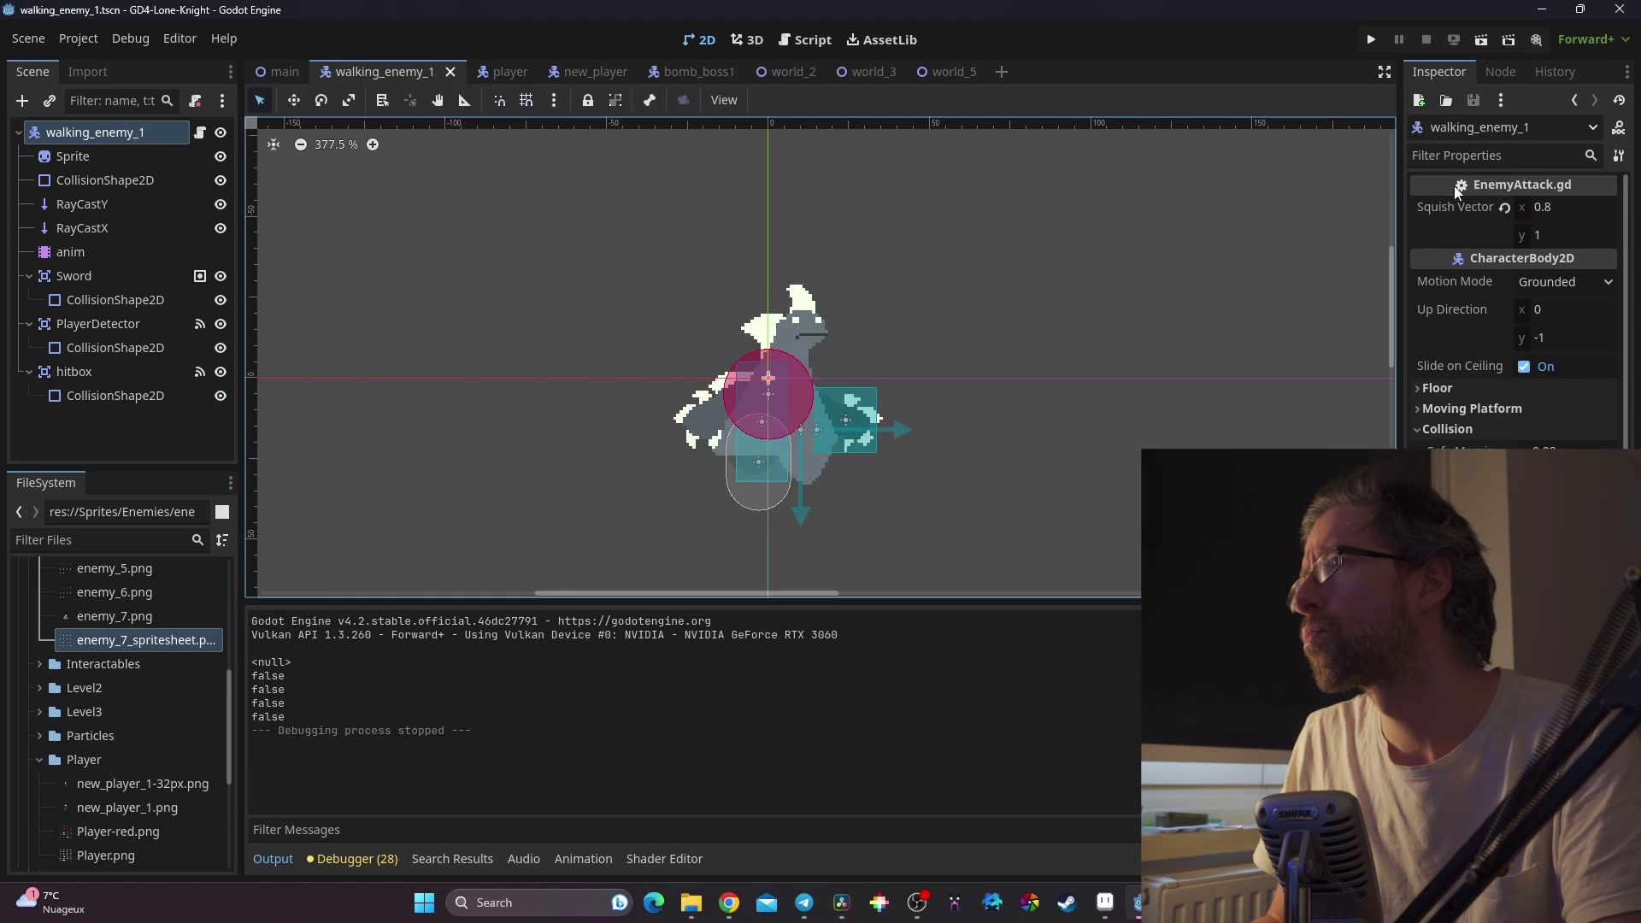
click(199, 133)
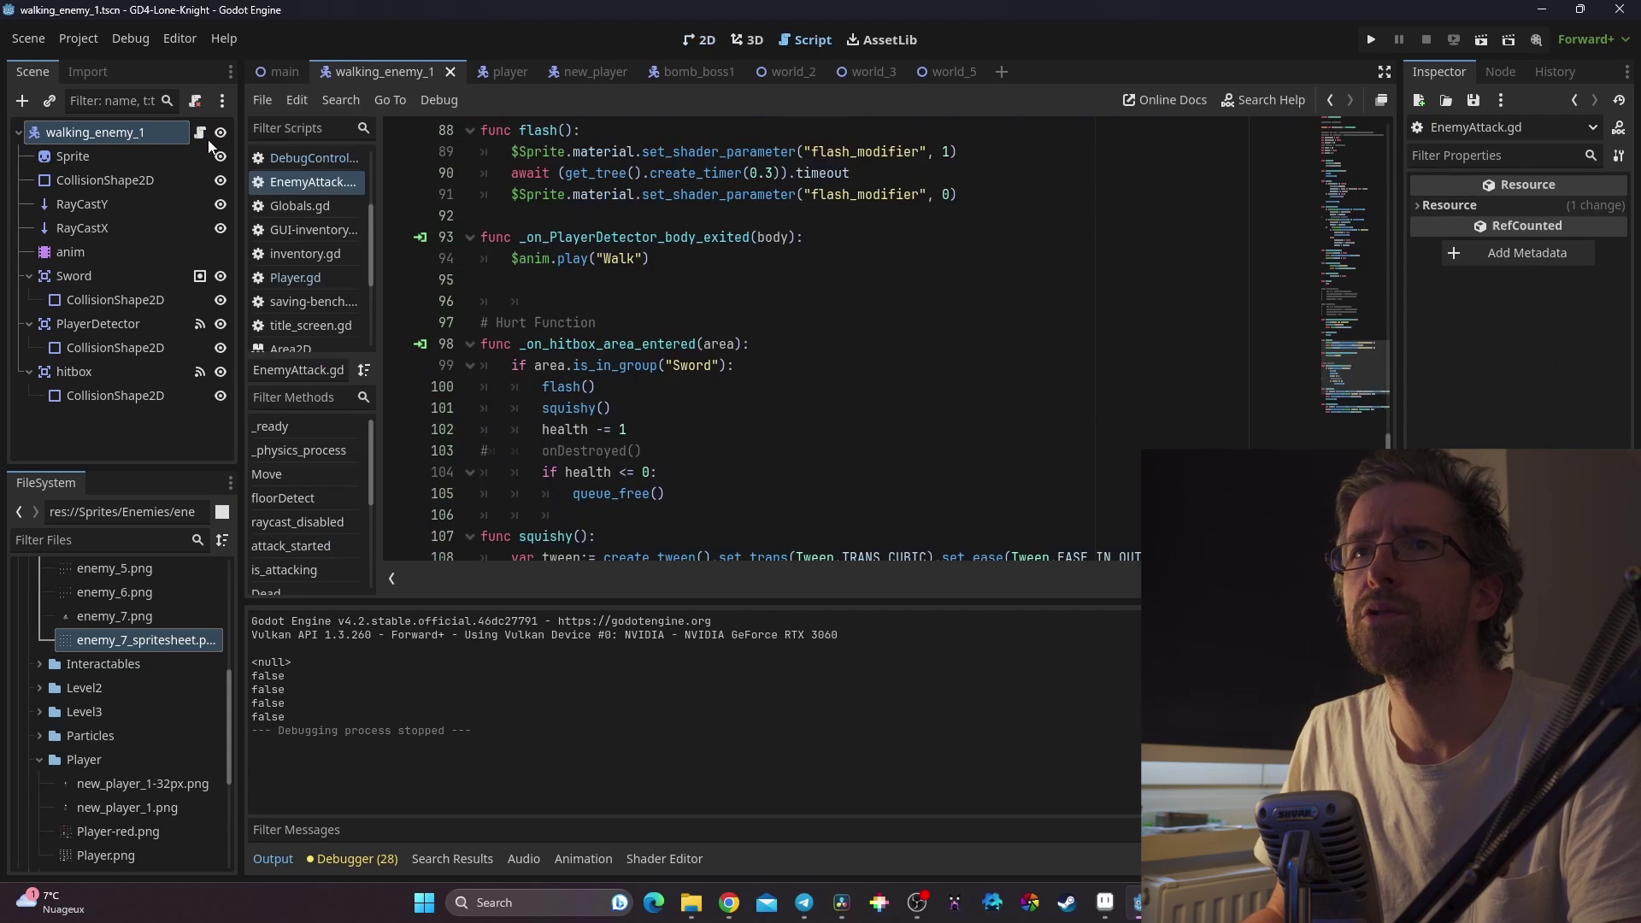
scroll(942, 536, down, 1)
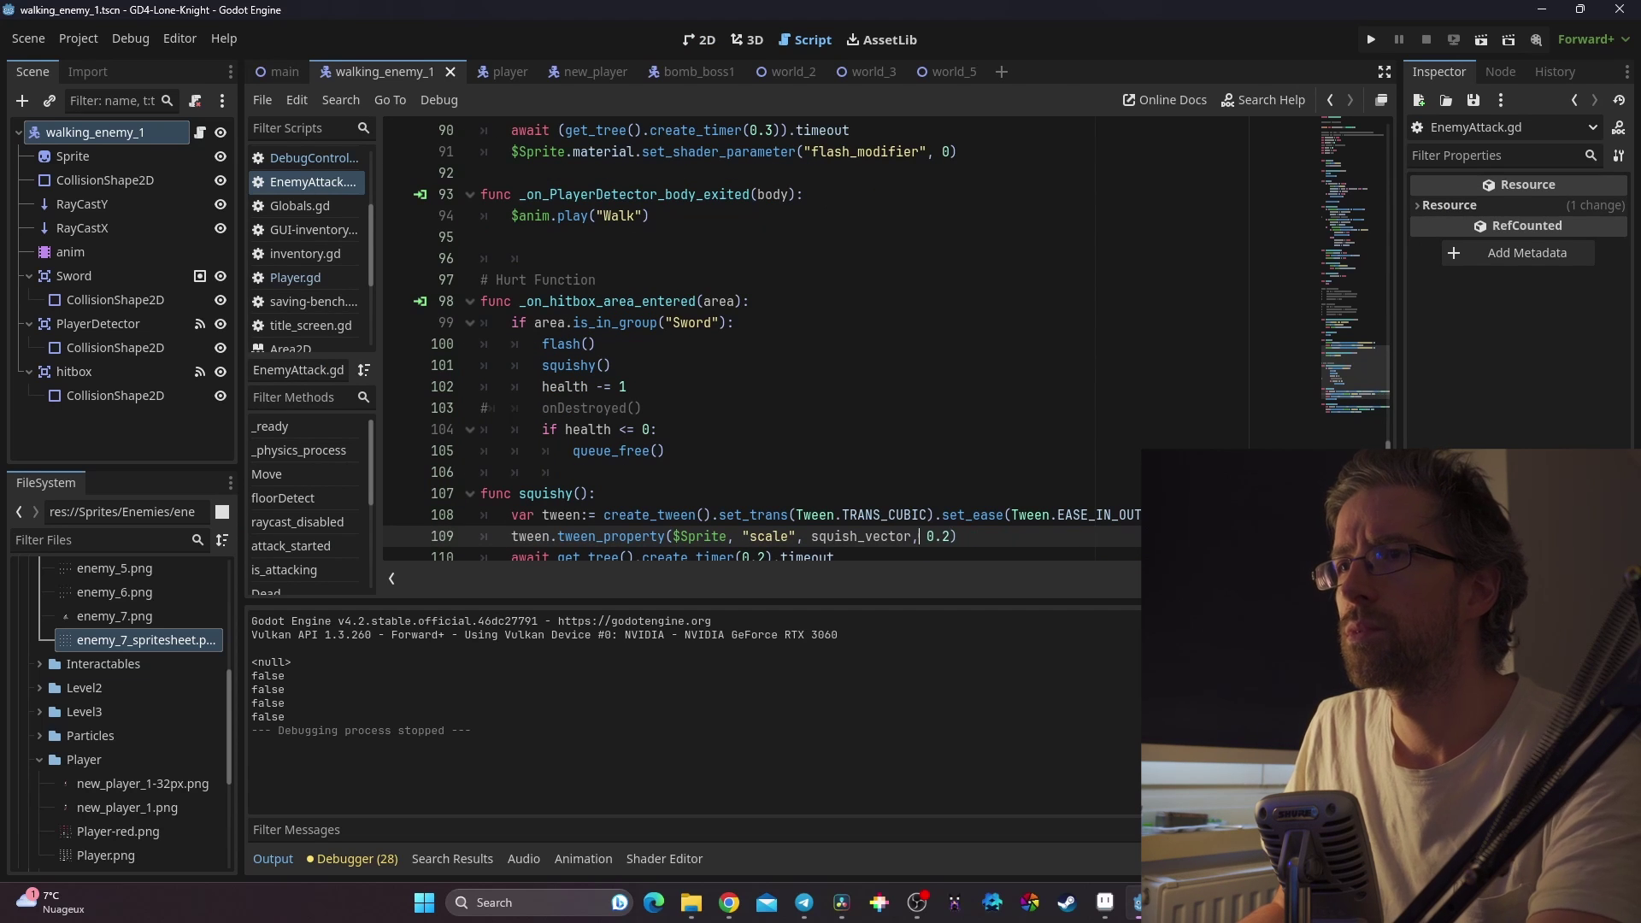
click(292, 862)
drag(1367, 384, 1422, 128)
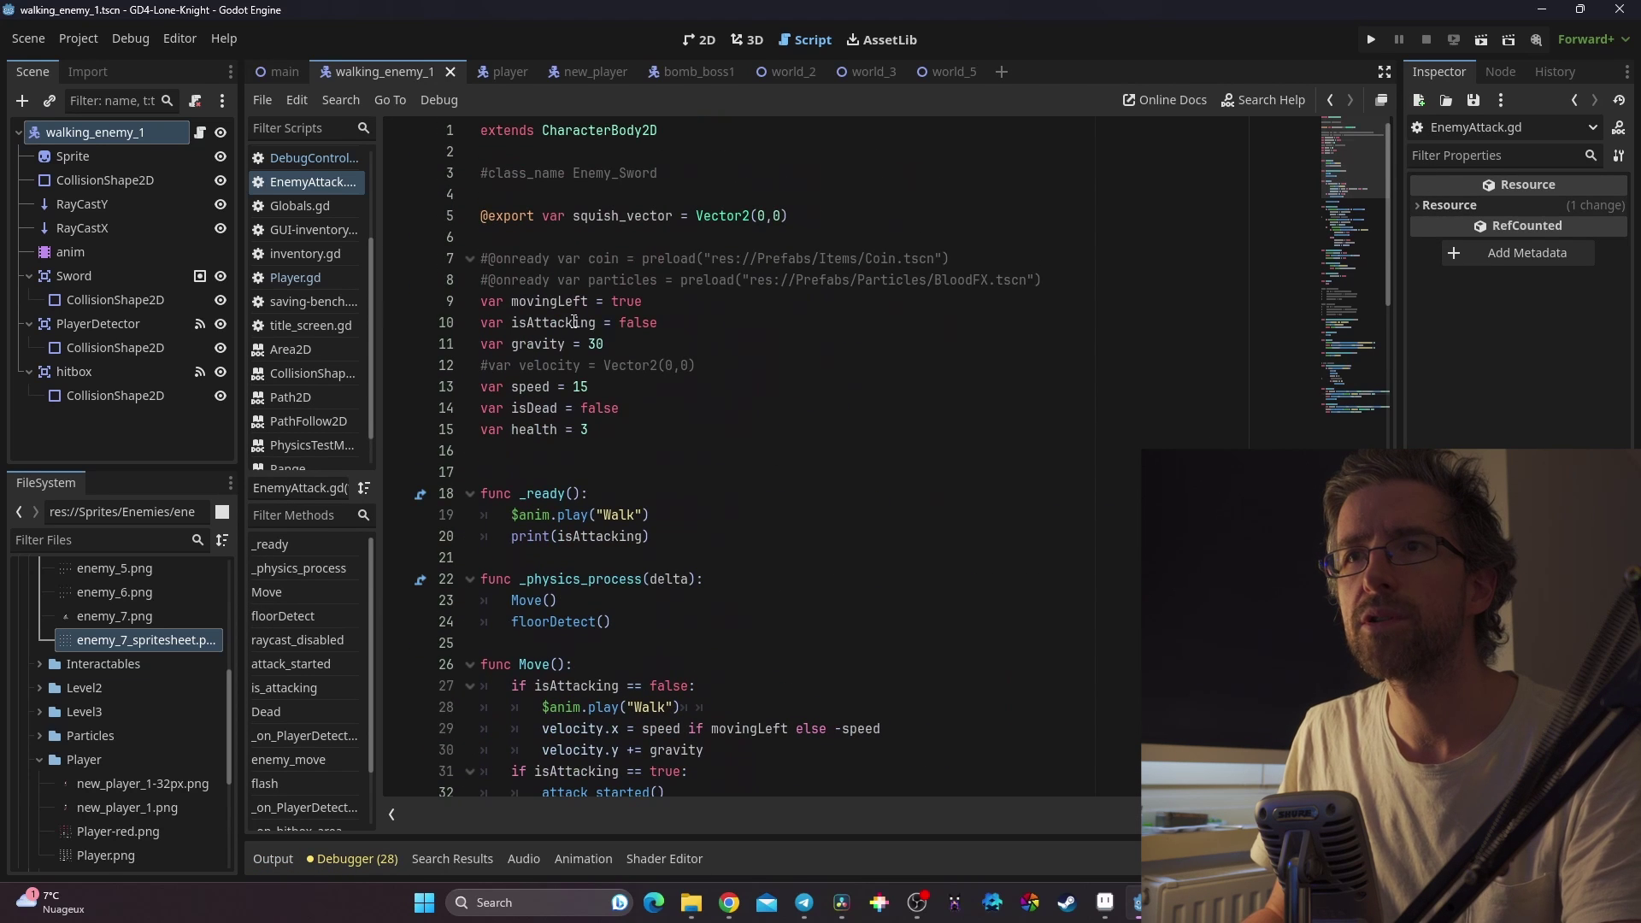
click(574, 322)
click(482, 389)
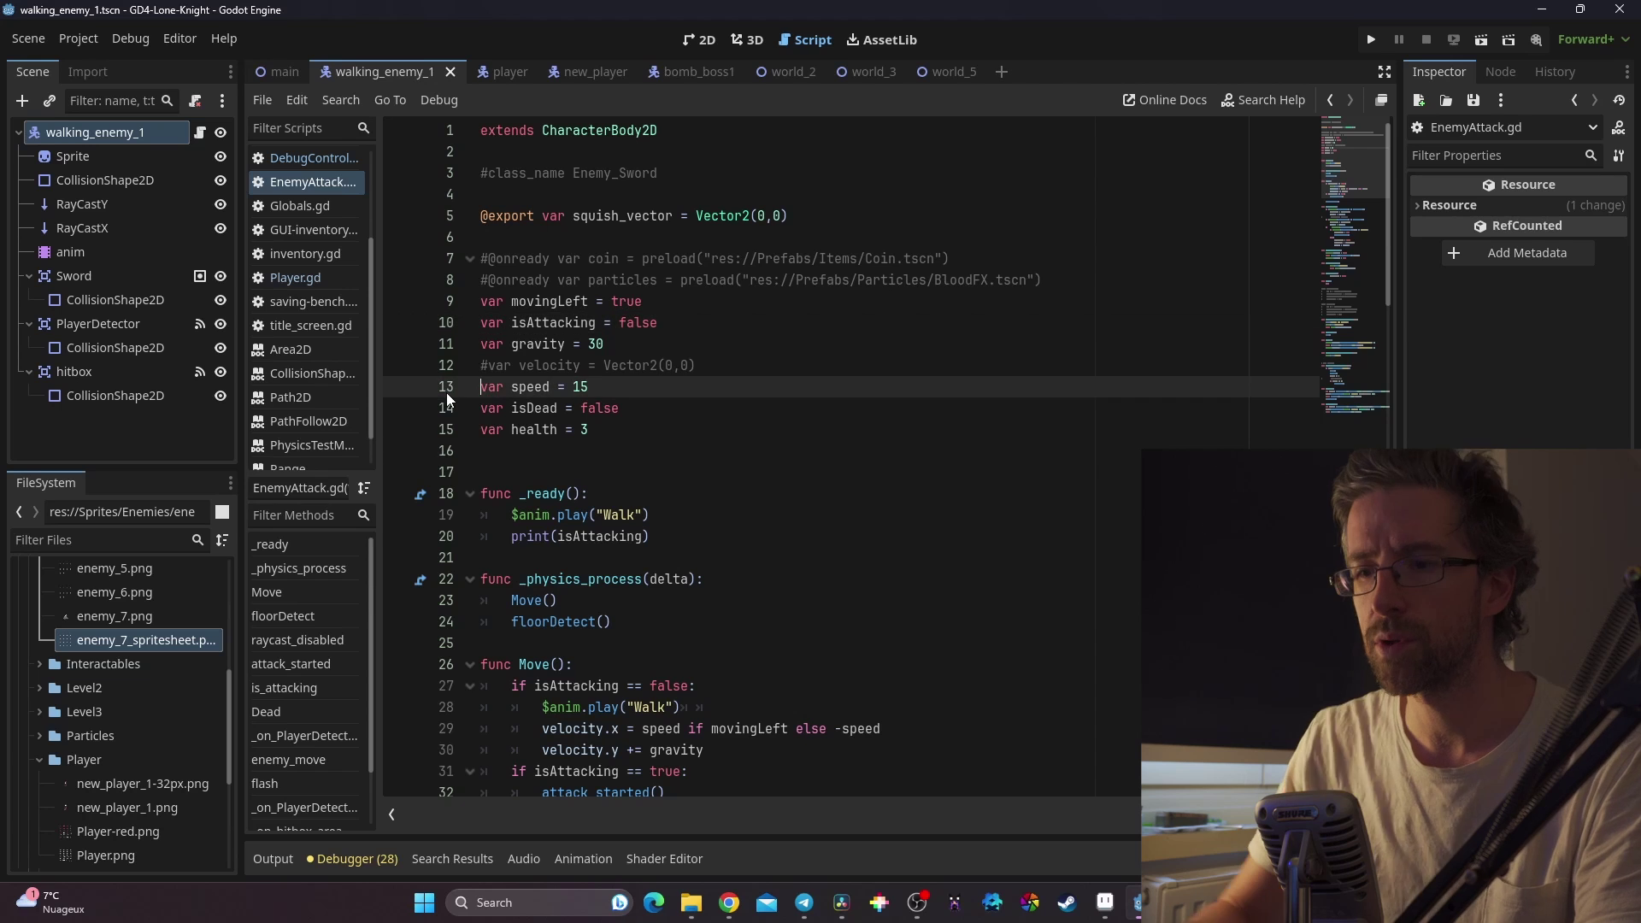
text(@export)
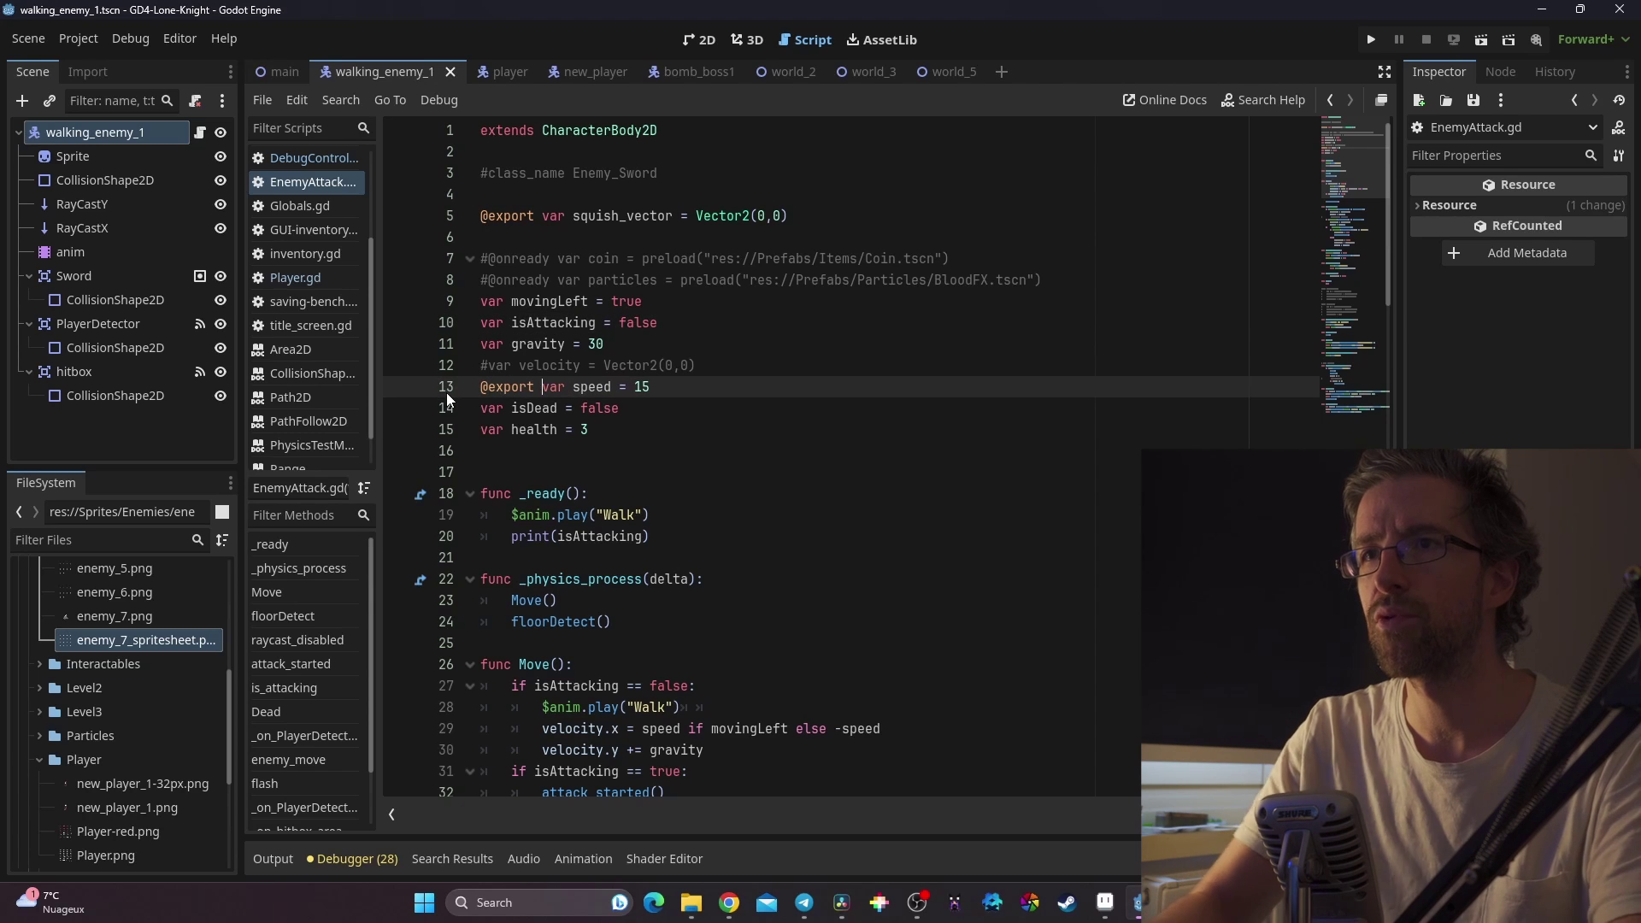
key(ctrl+s)
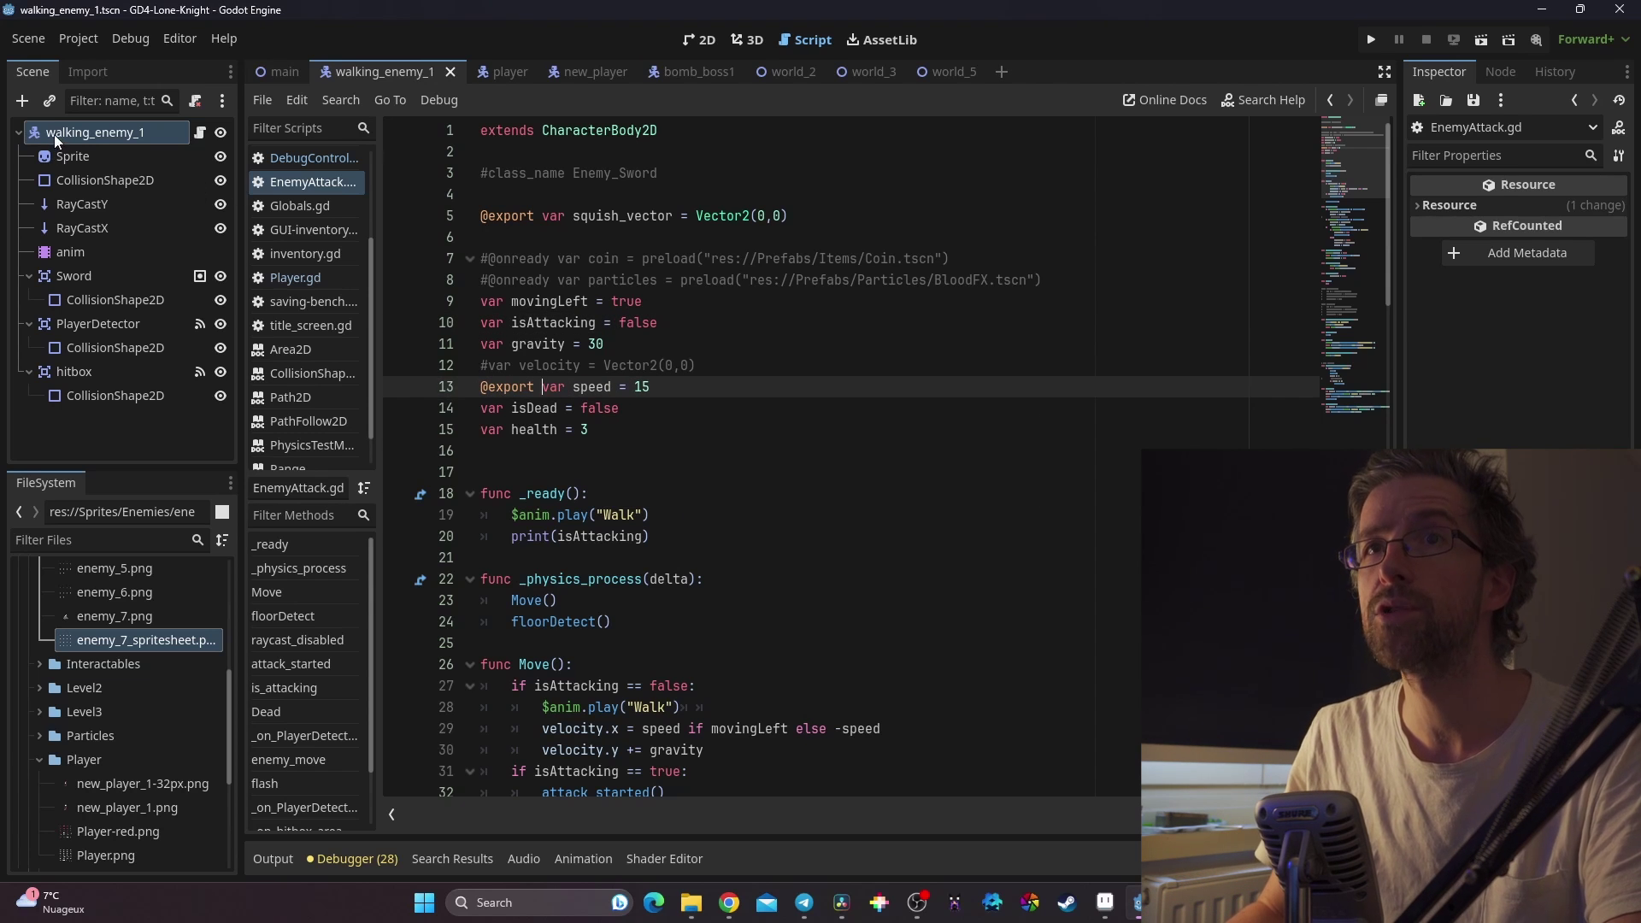
Set the walking_enemy_1 root node's exported Speed to 22 and run the game to test its walking pace
click(56, 137)
click(1557, 263)
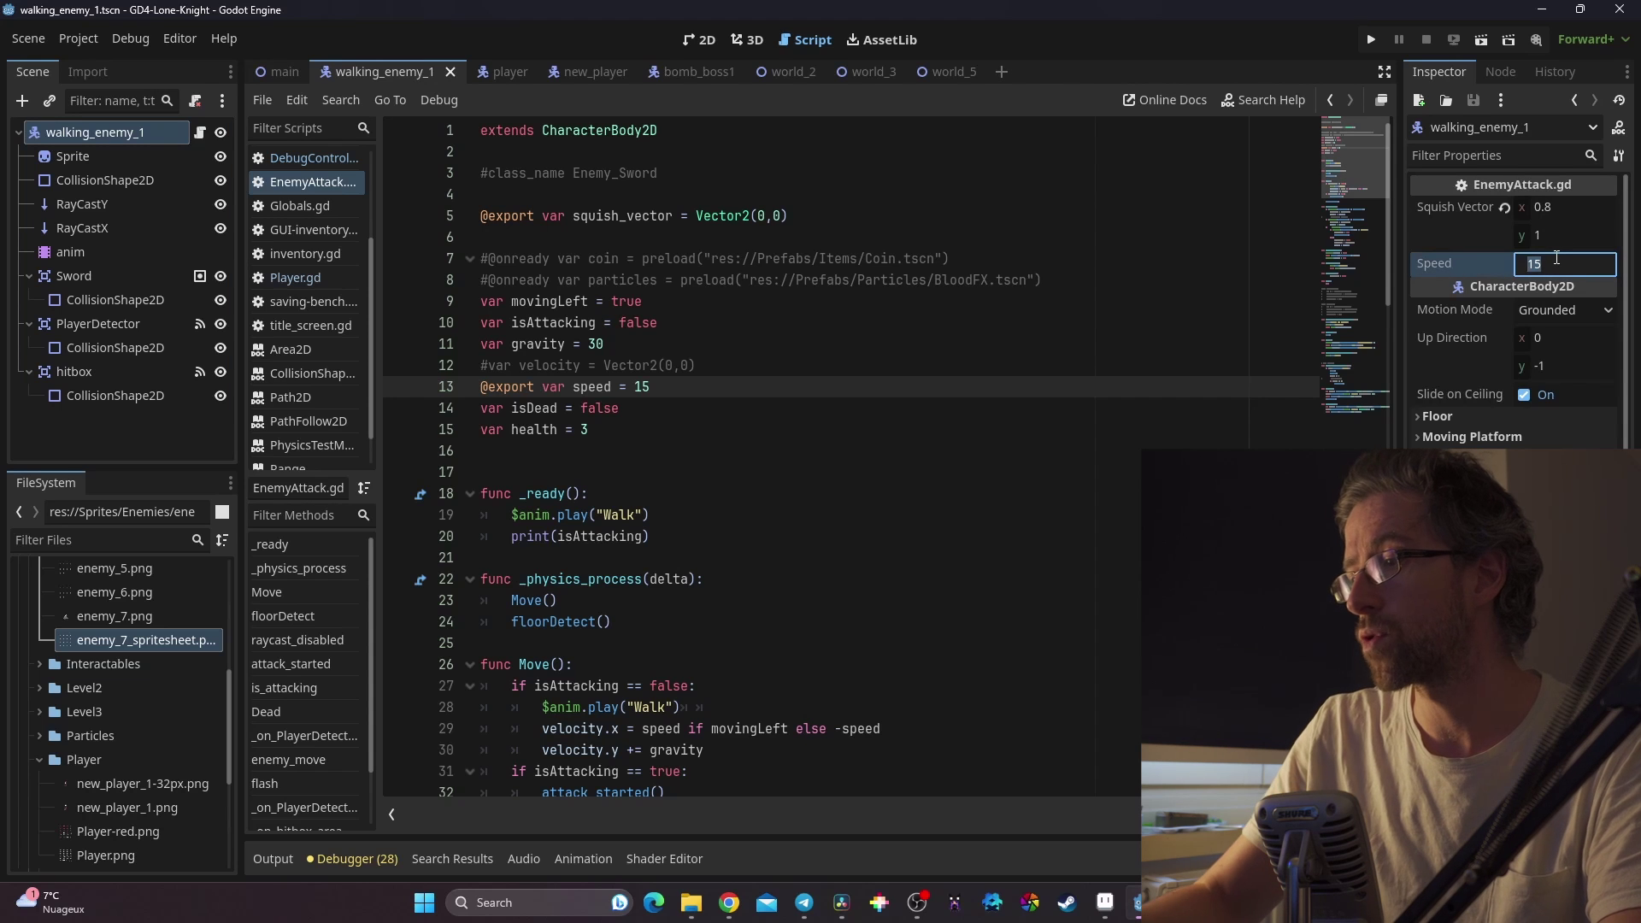
key(Return)
click(1371, 39)
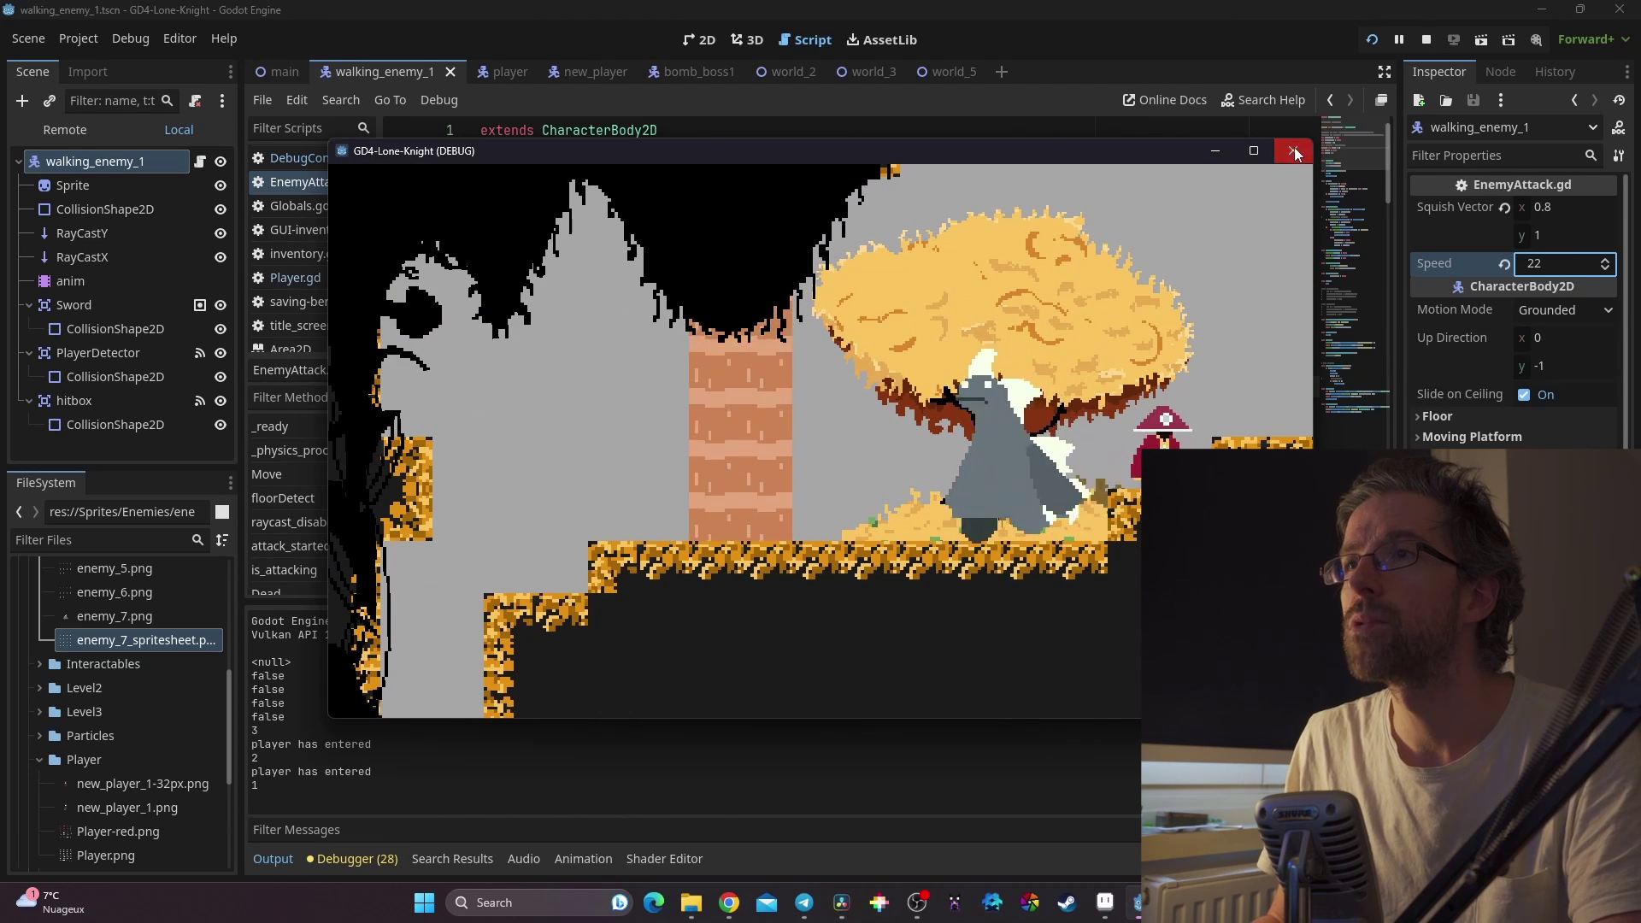
click(1294, 150)
Widen the enemy body's rectangular CollisionShape2D on its right side, bringing its centre to x 4 px, in the 2D view
click(699, 40)
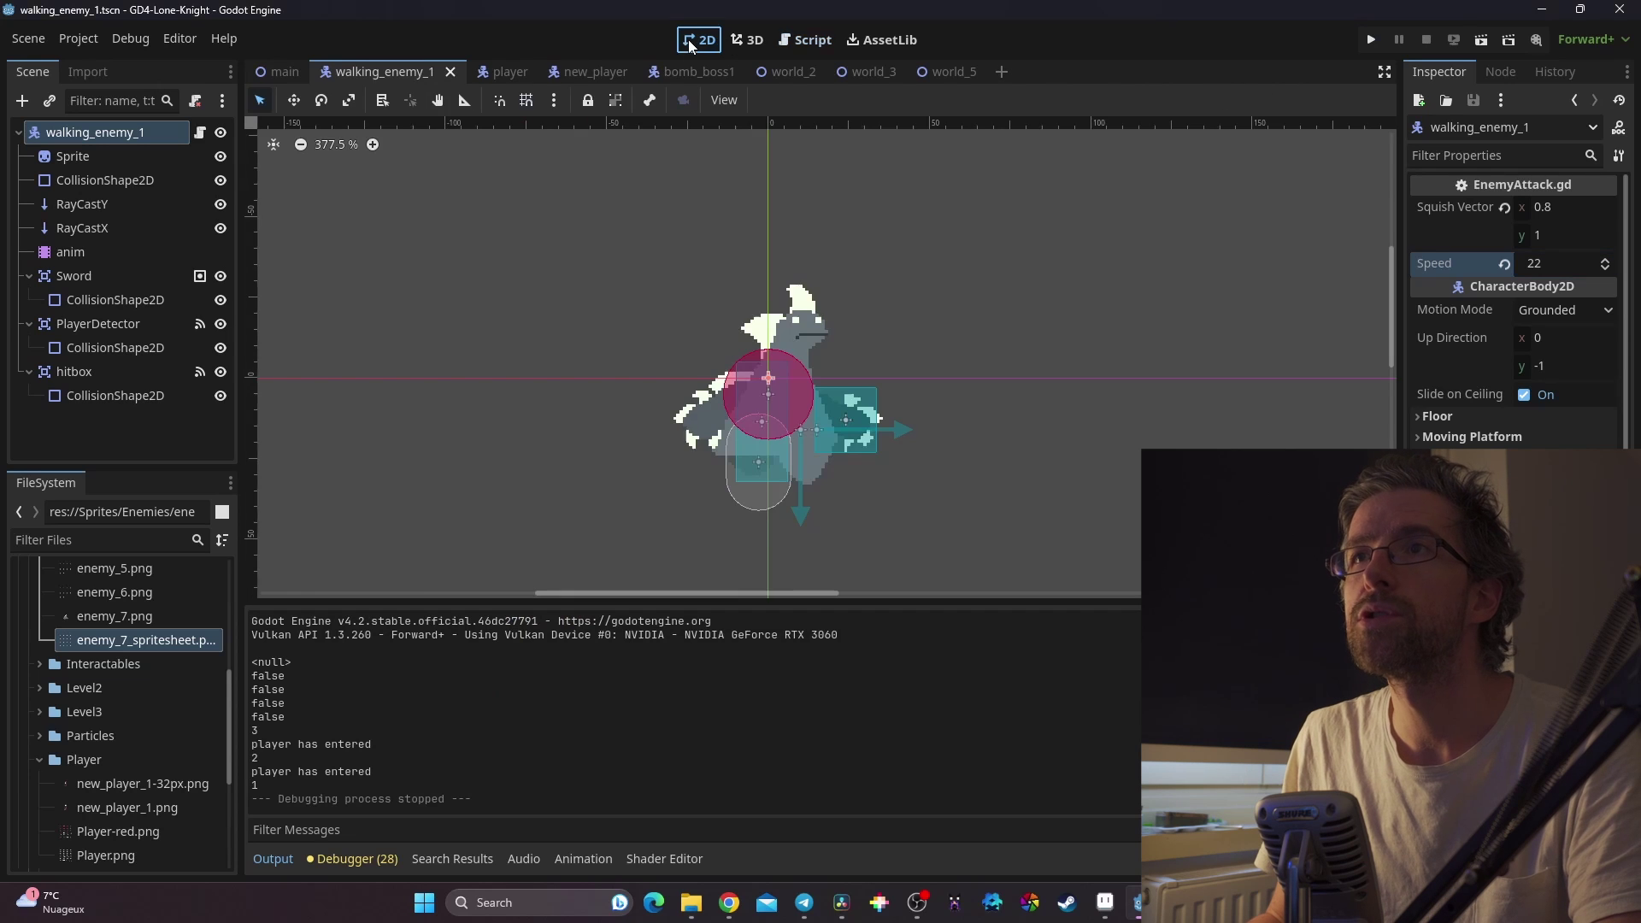
scroll(848, 479, up, 3)
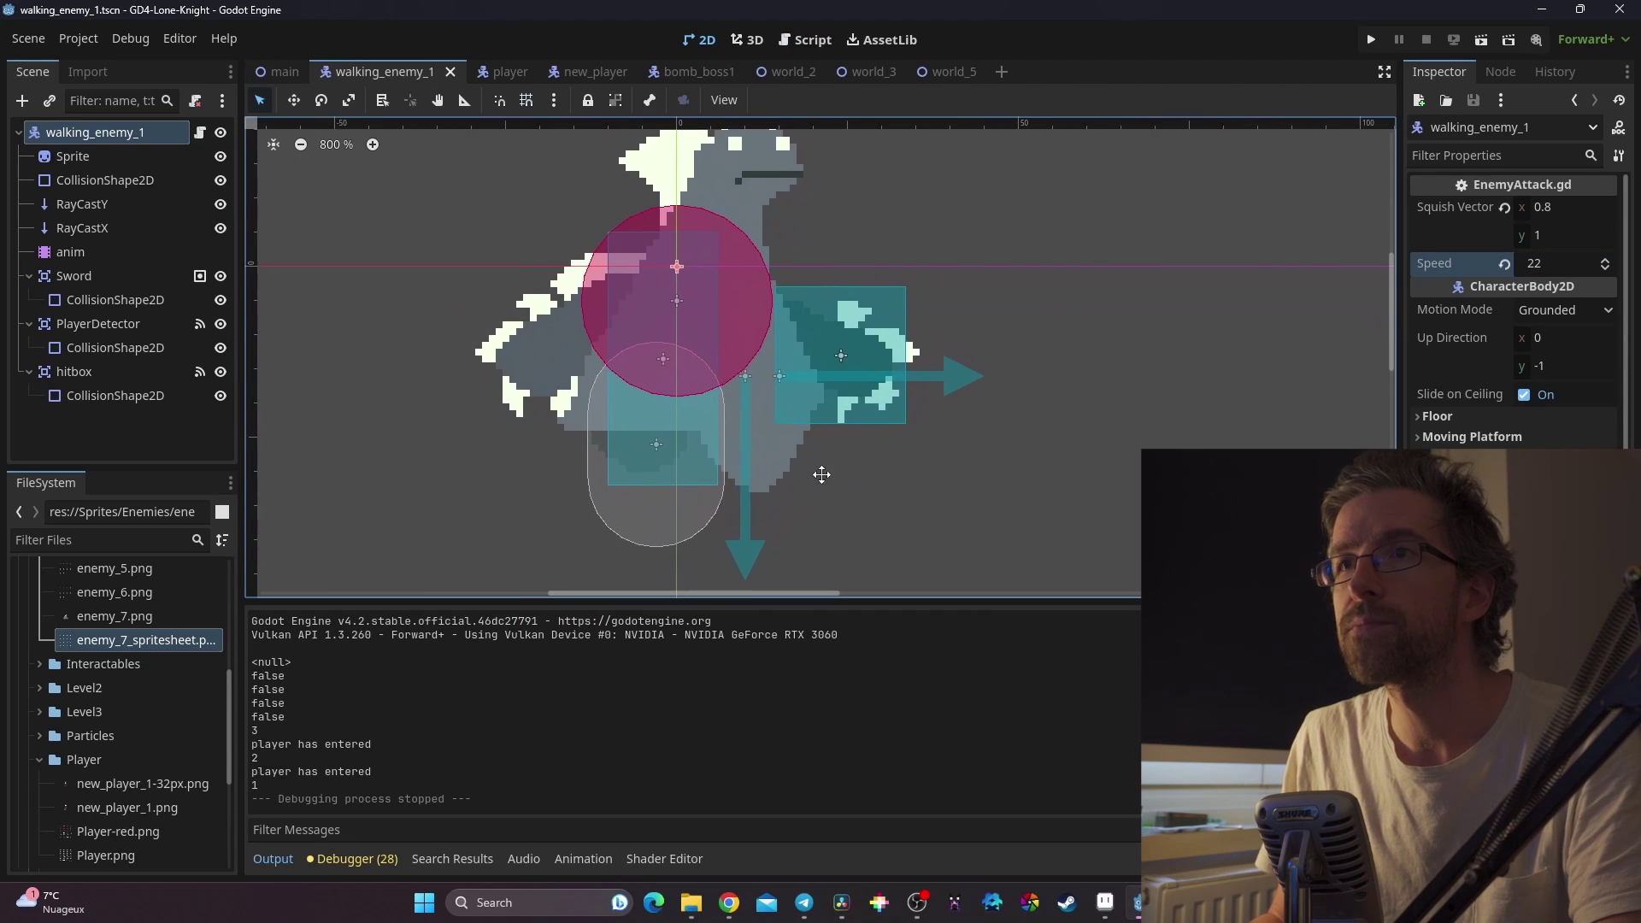
click(104, 180)
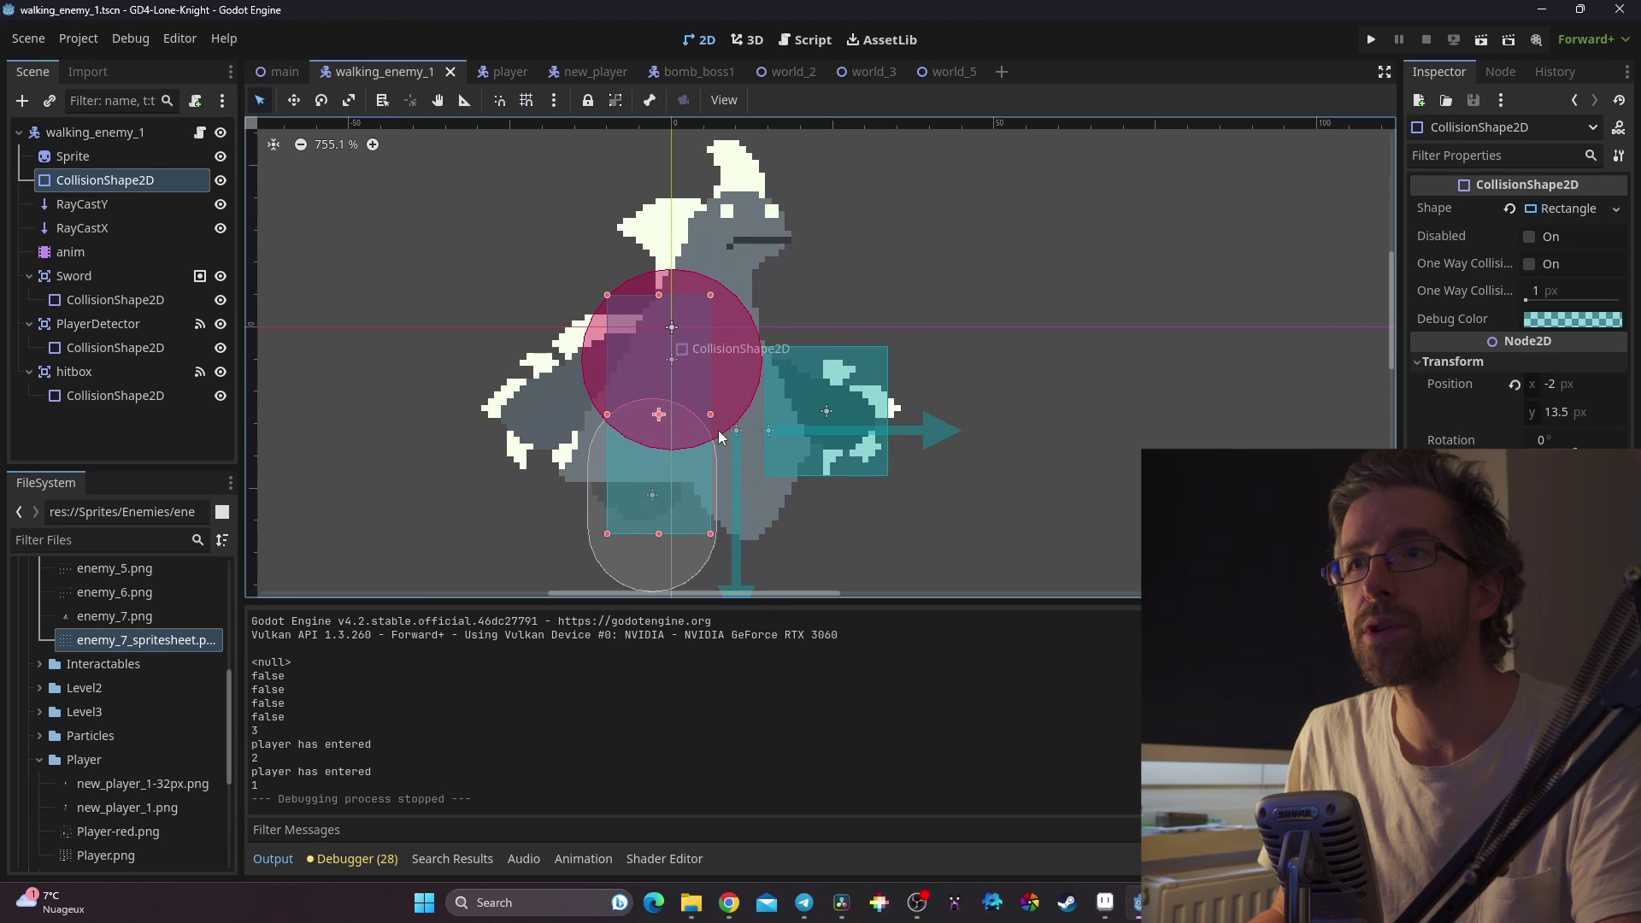
drag(714, 416, 786, 420)
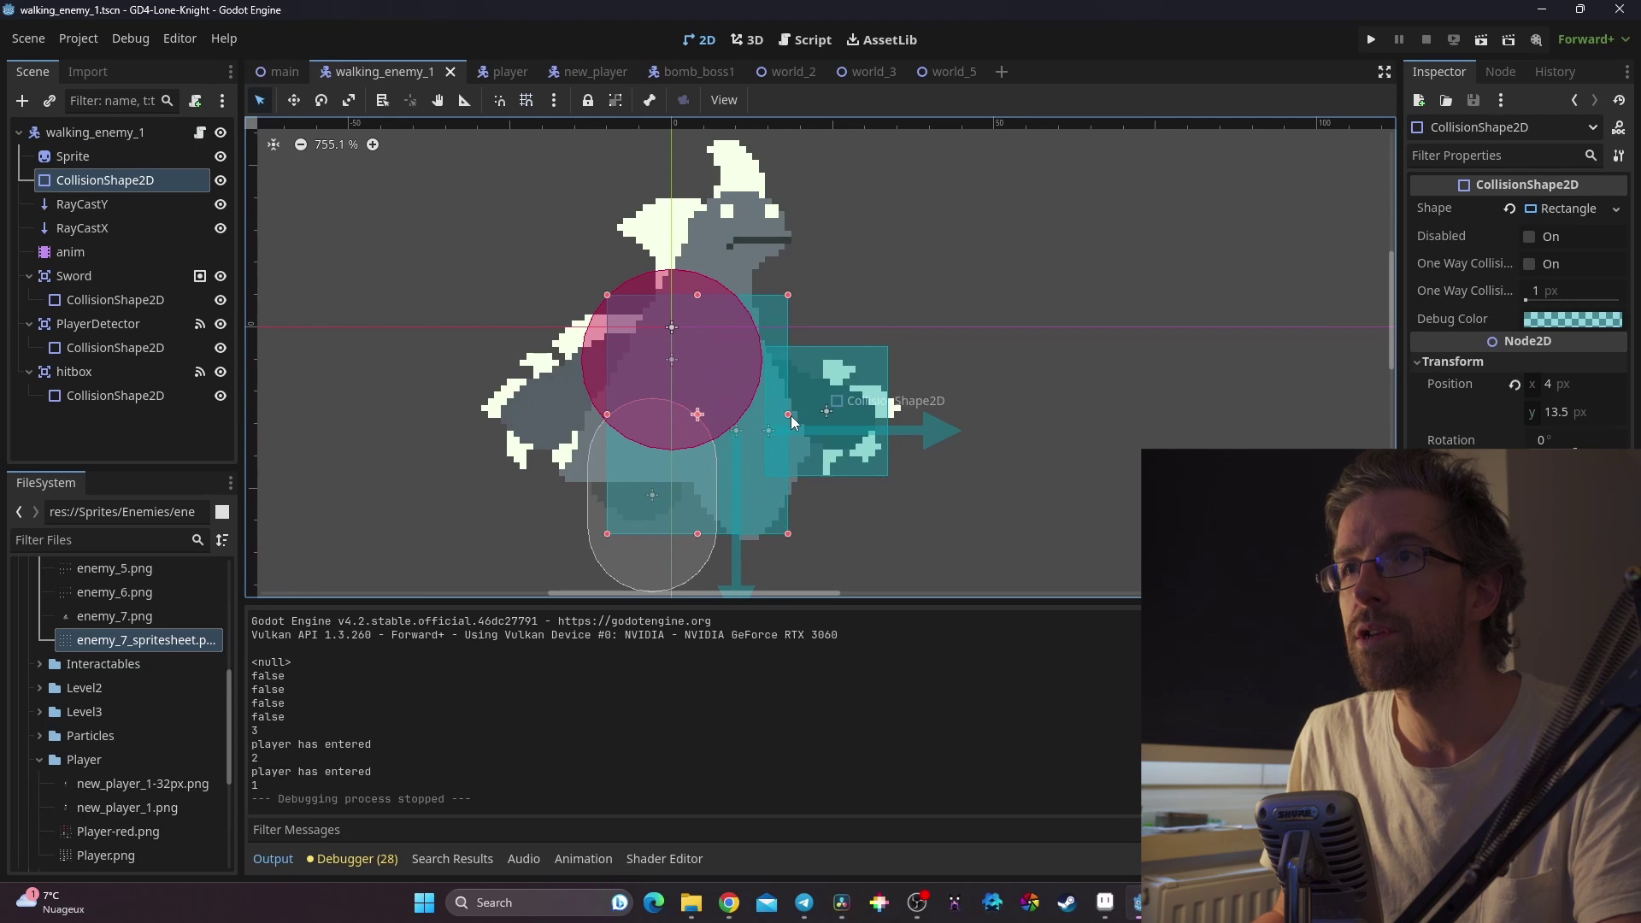
drag(791, 416, 791, 415)
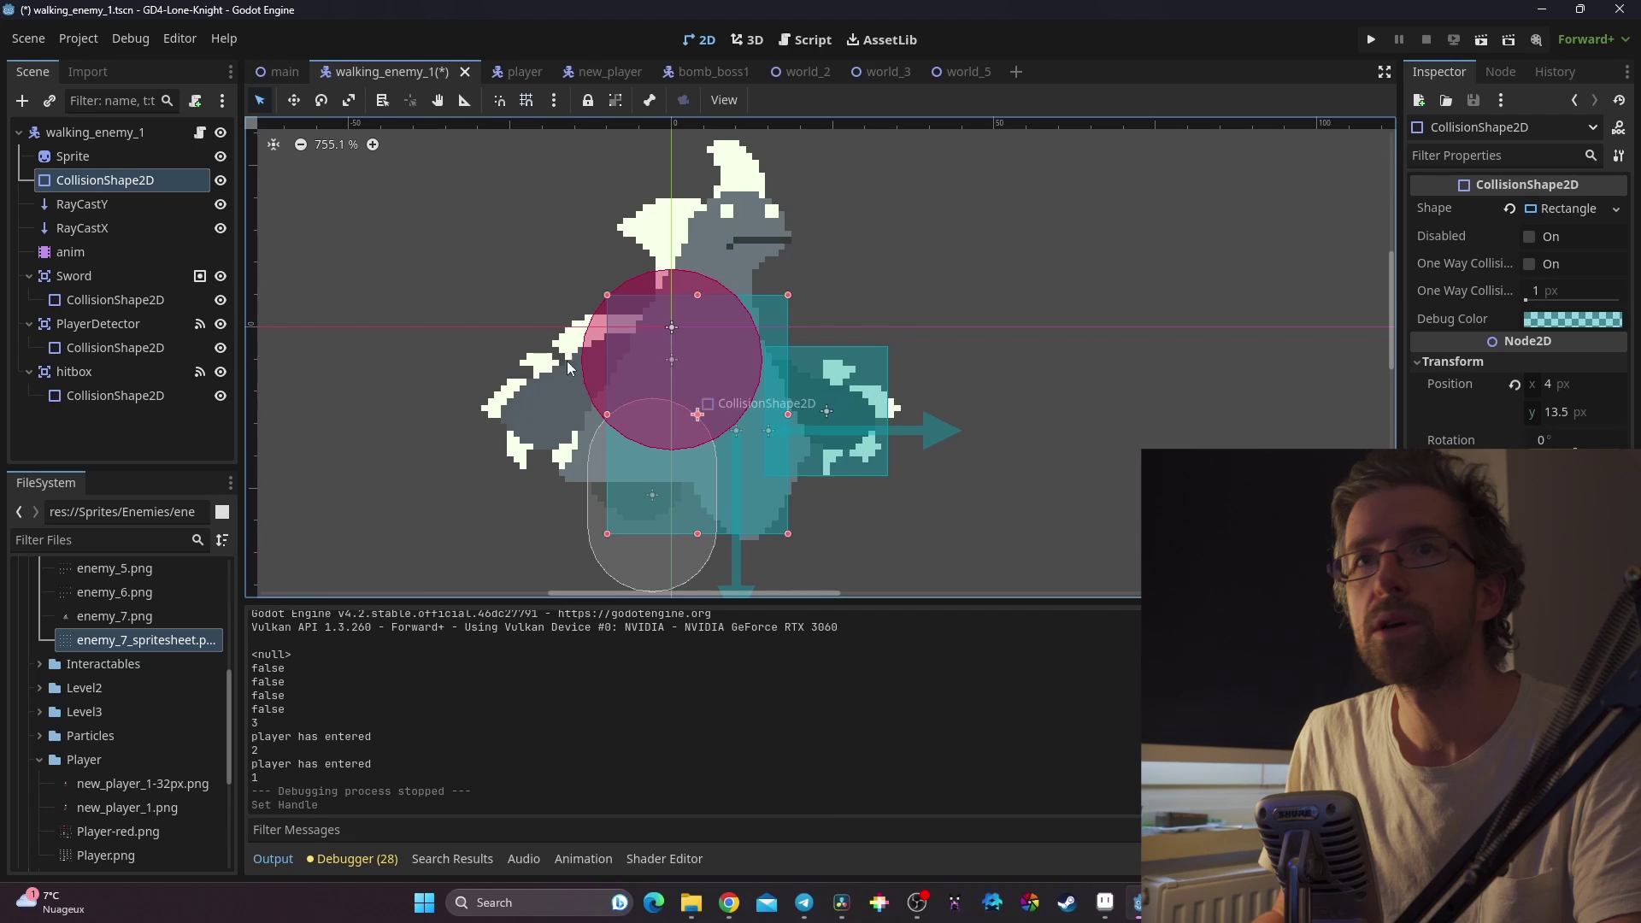
Identify RayCastY and RayCastX by toggling their visibility, and move RayCastX right to (23, 16)
click(110, 204)
click(222, 205)
click(220, 205)
click(113, 228)
click(220, 228)
click(221, 228)
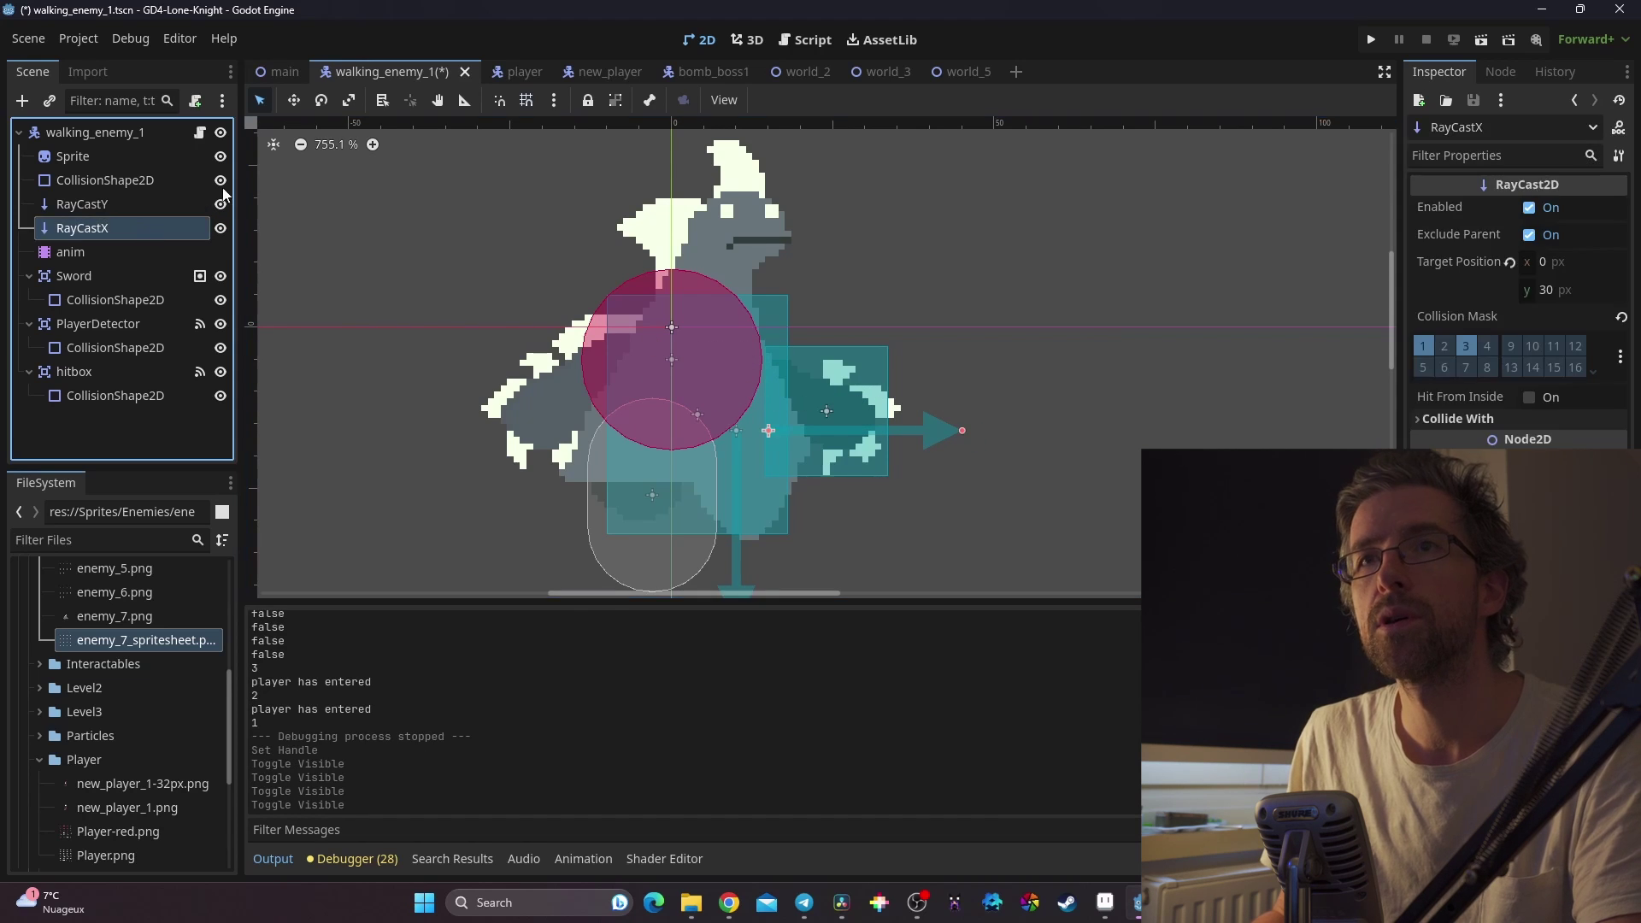
click(291, 104)
drag(476, 400, 528, 400)
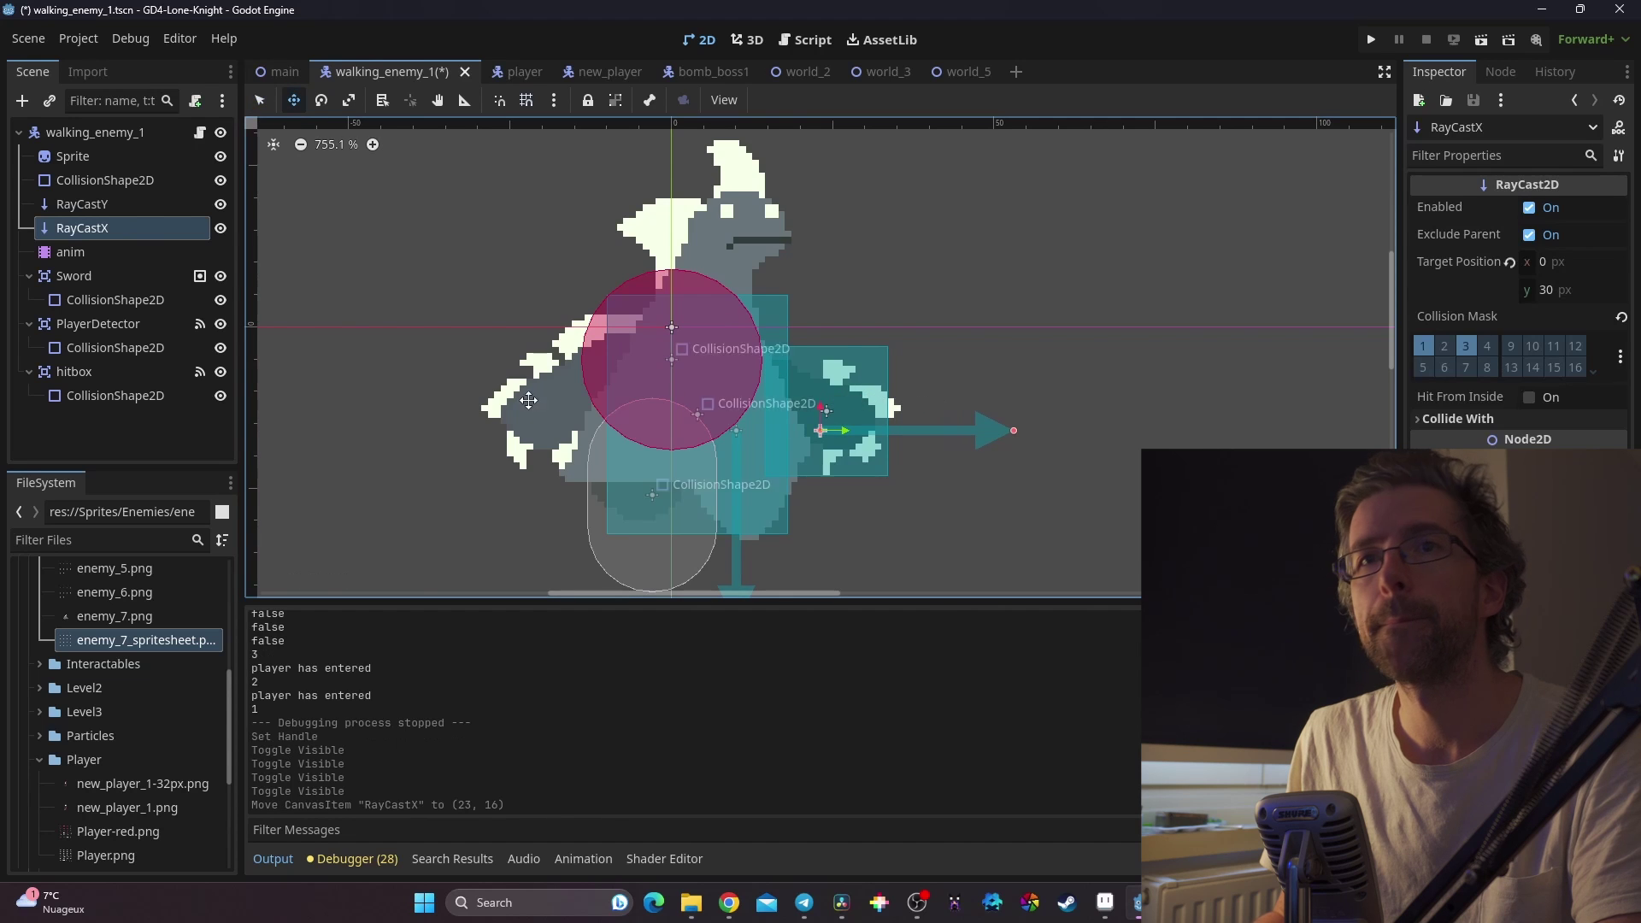
Check the Sword and PlayerDetector areas, and shift PlayerDetector slightly to the right in front of the enemy's body
click(111, 252)
click(113, 276)
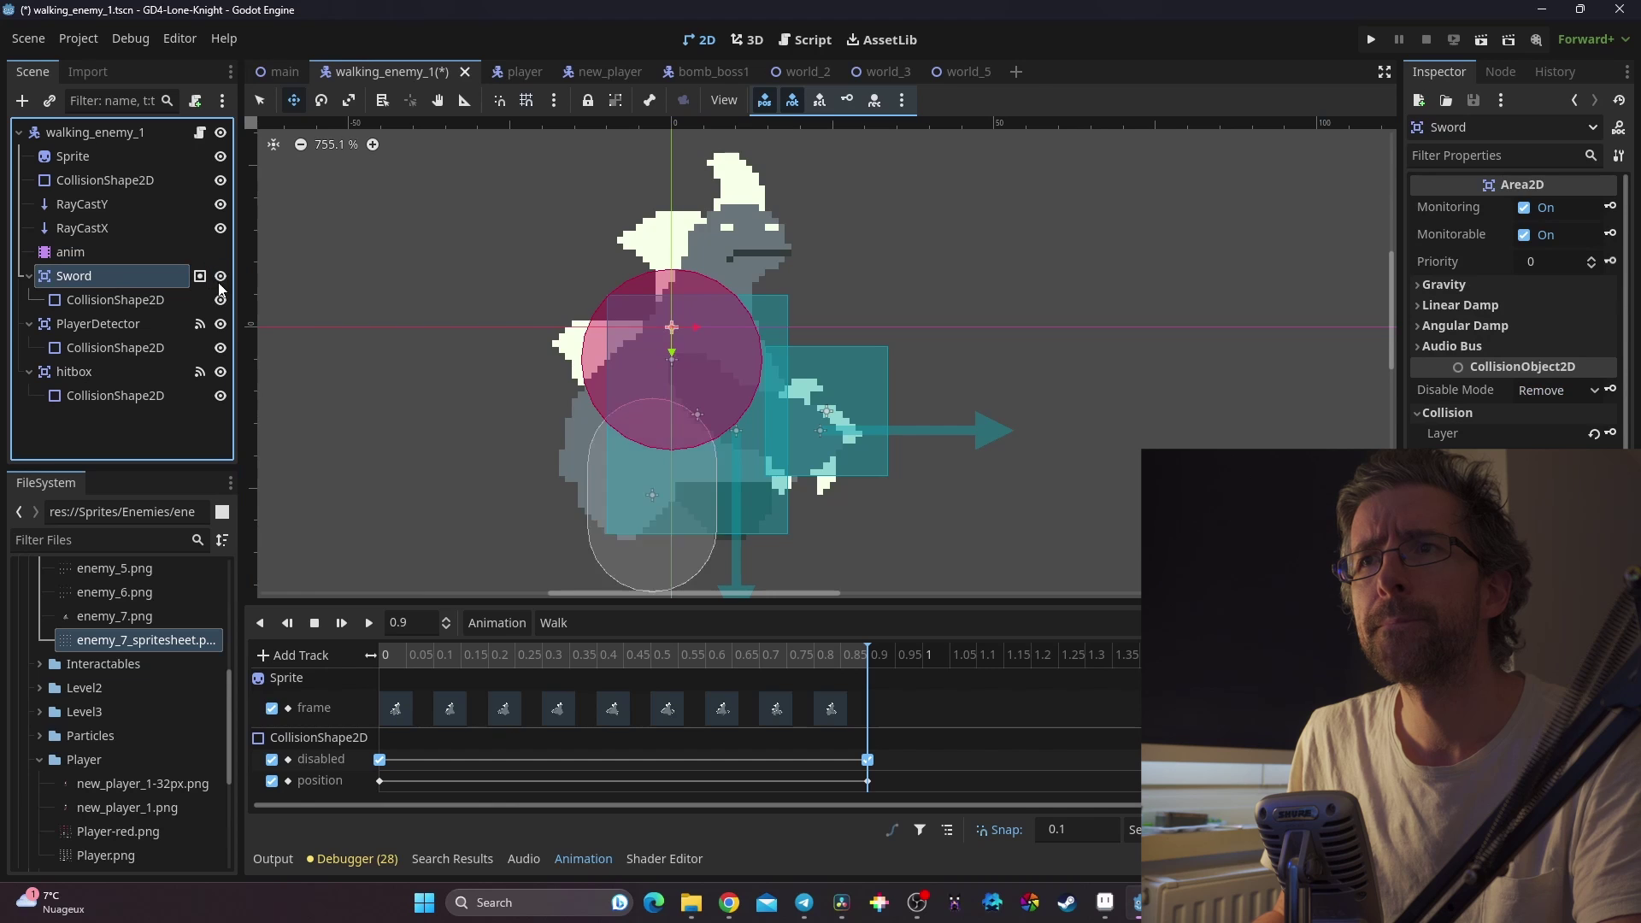
click(109, 323)
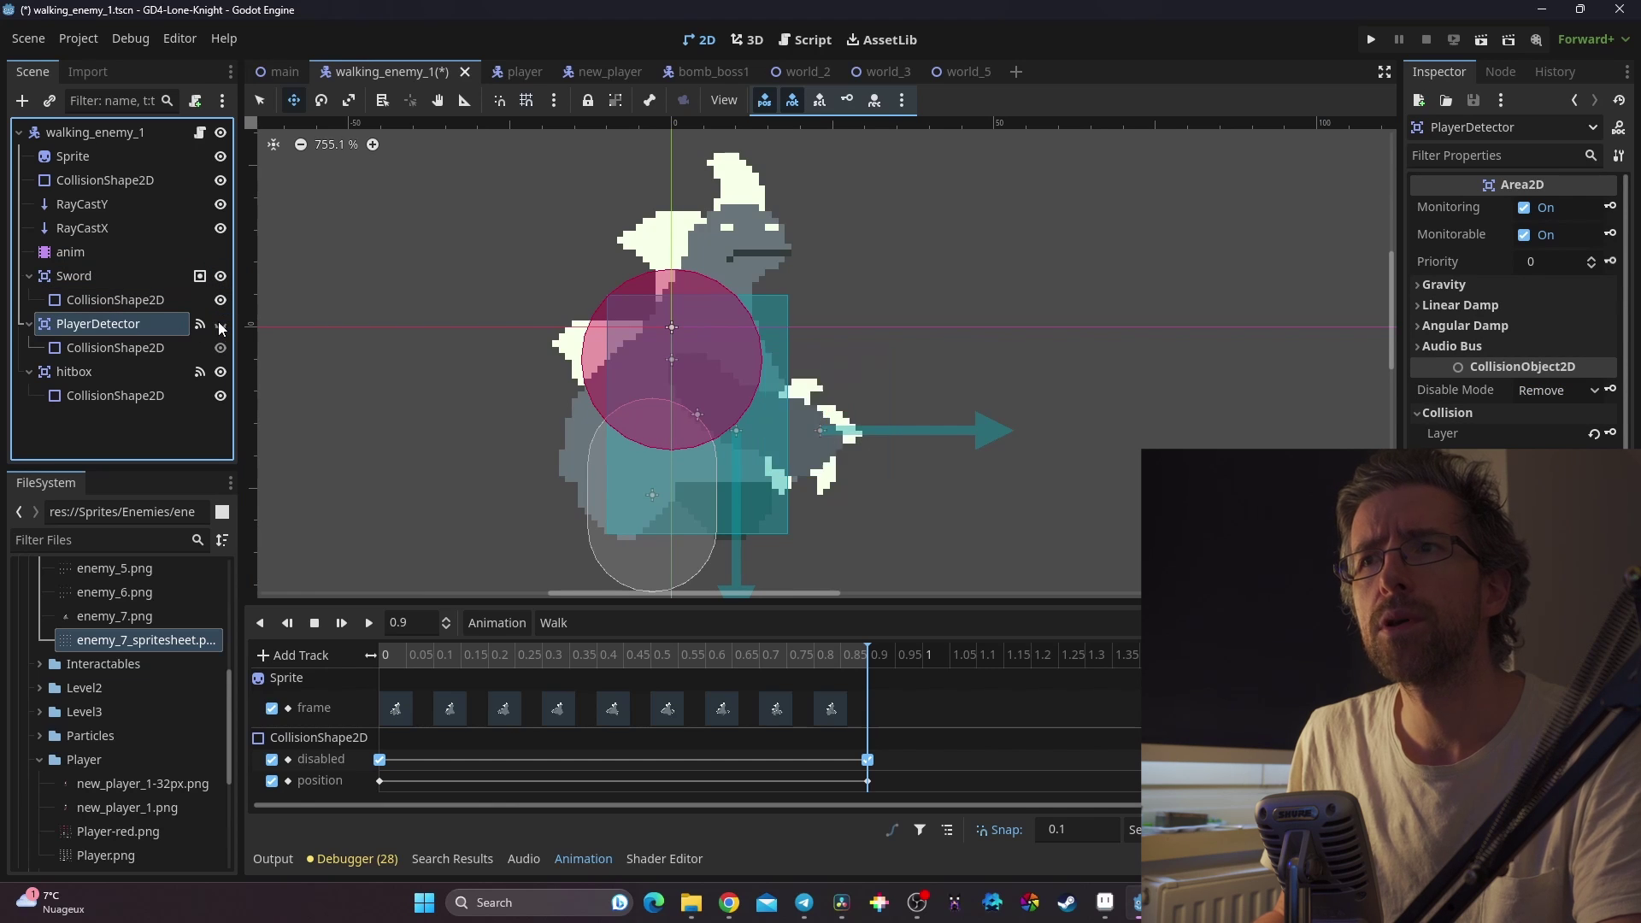
drag(814, 376, 852, 378)
Enlarge the hitbox's circular collision shape, and move the hitbox slightly right and down over the enemy's body
click(104, 380)
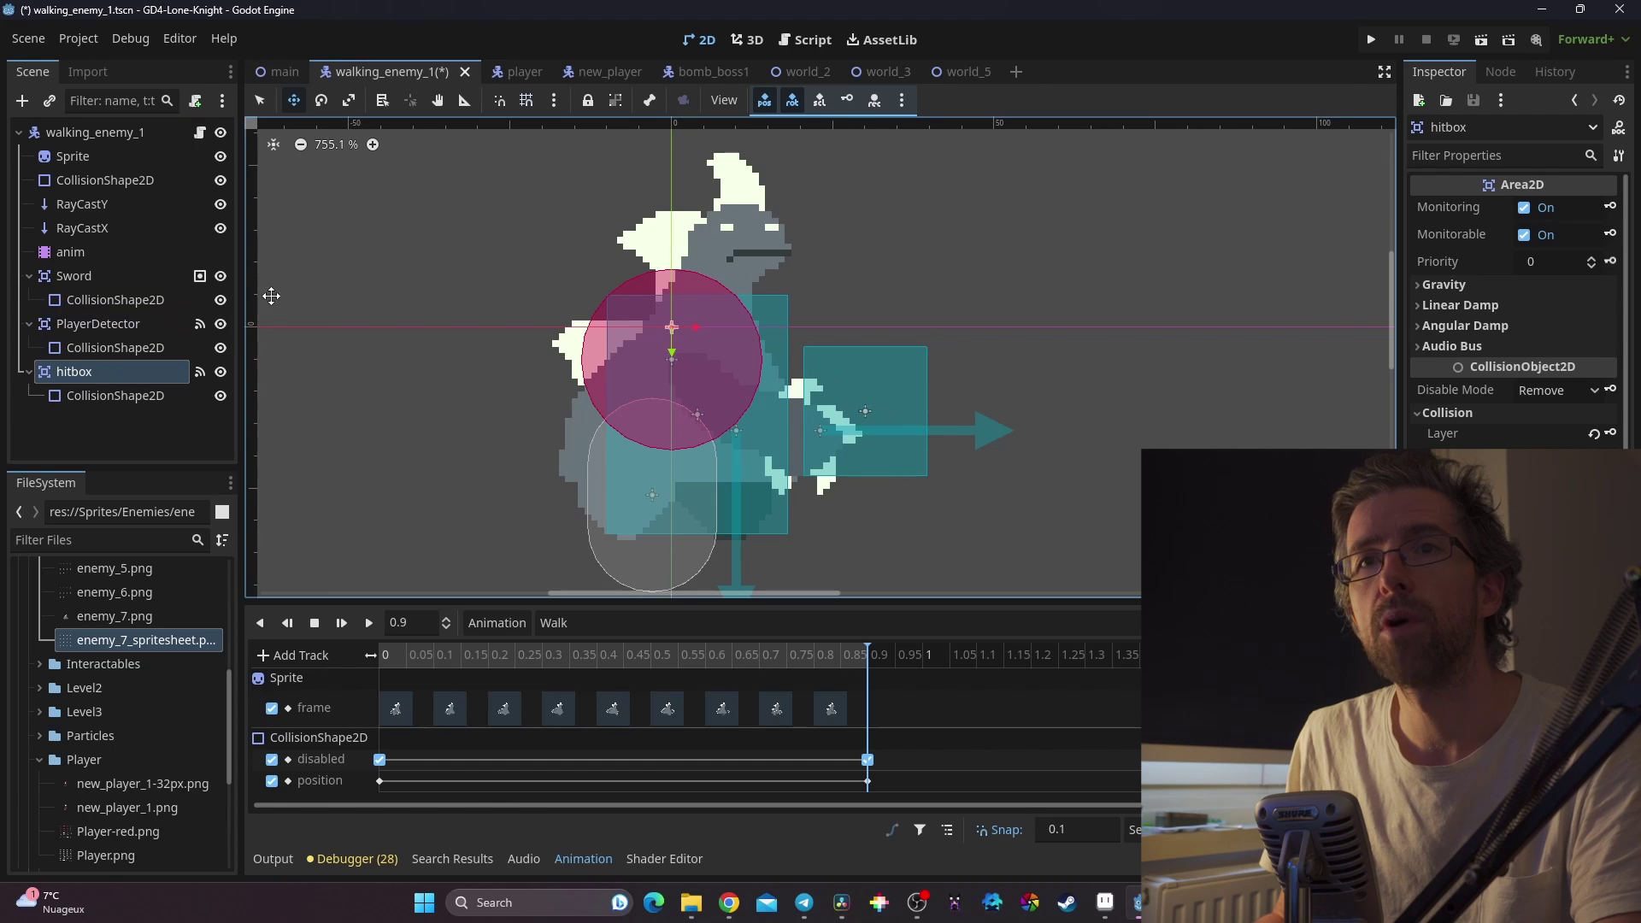
click(261, 101)
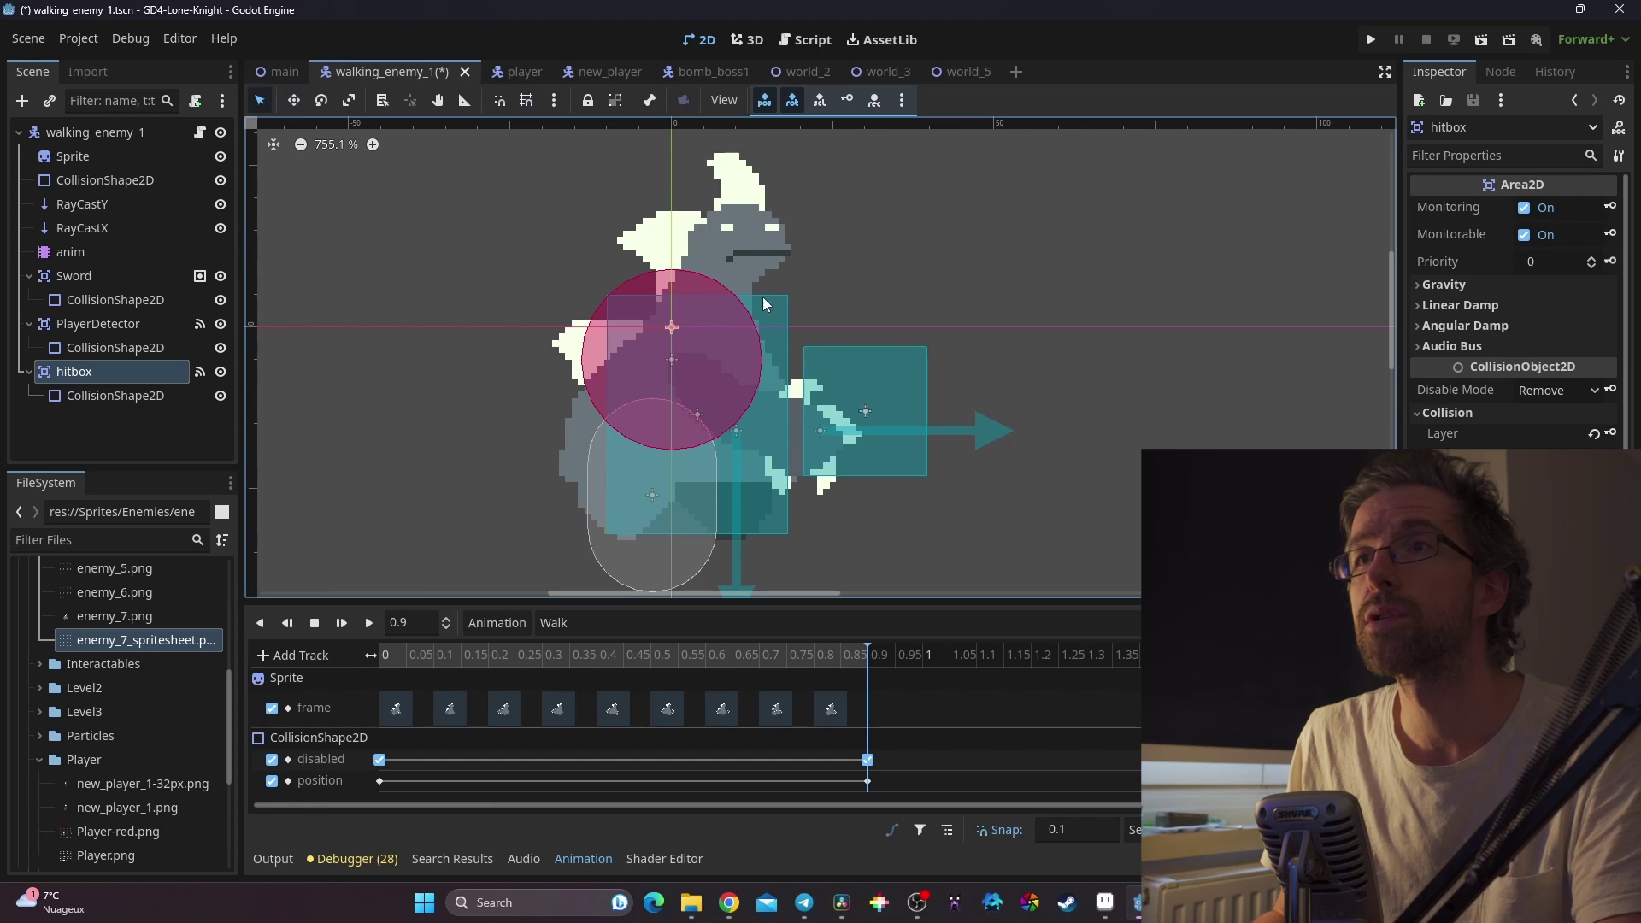
click(135, 397)
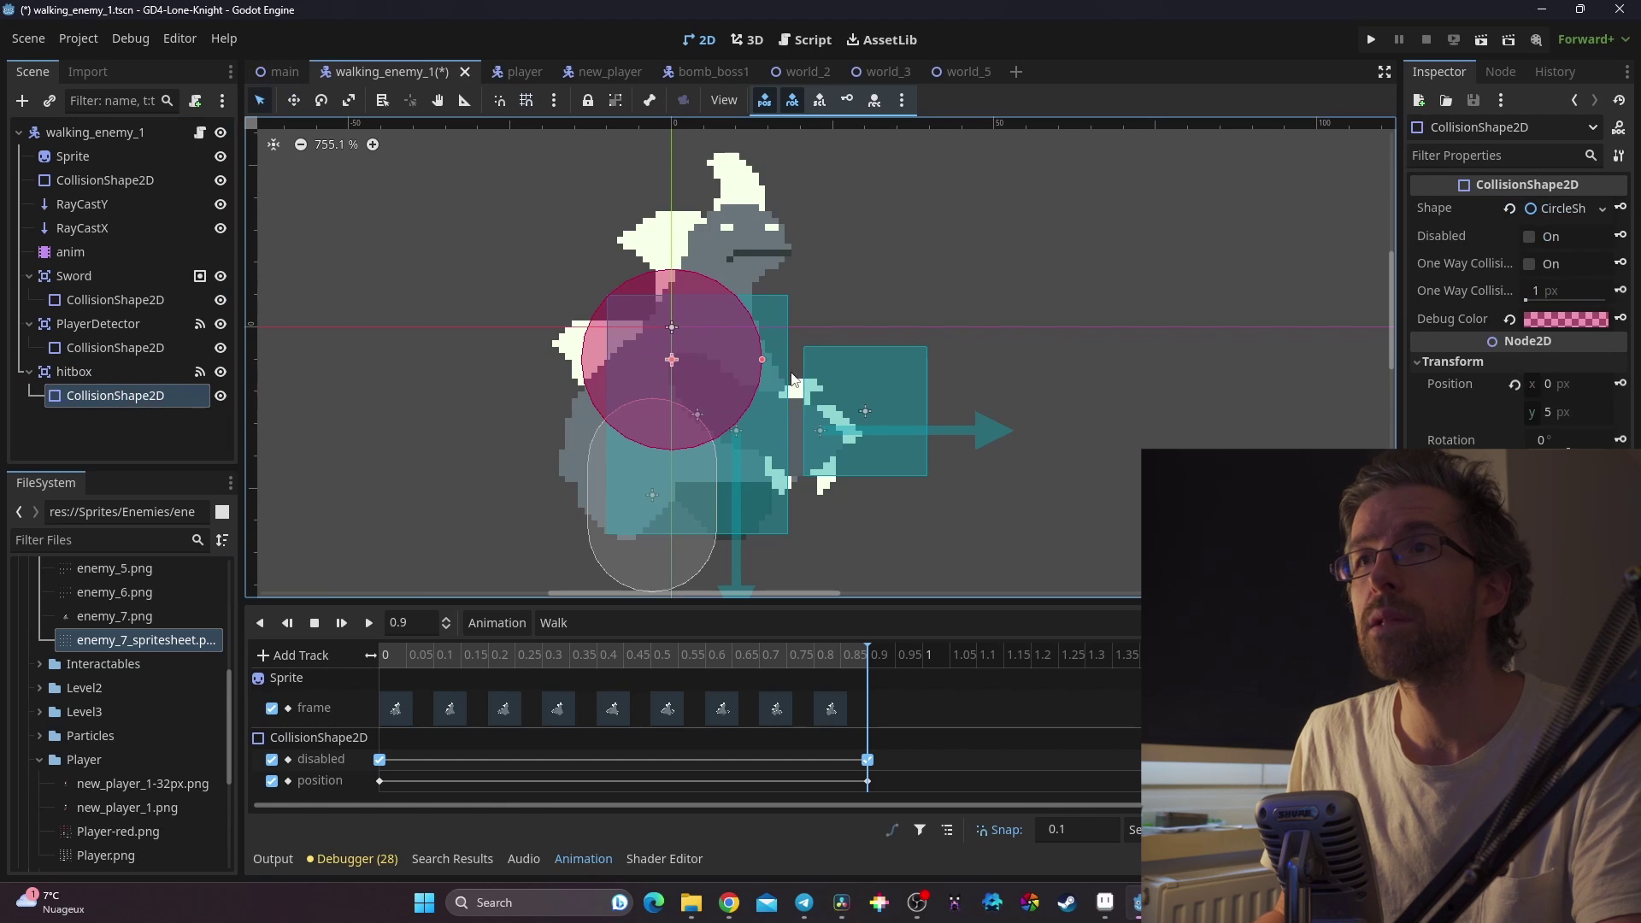
drag(763, 360, 794, 360)
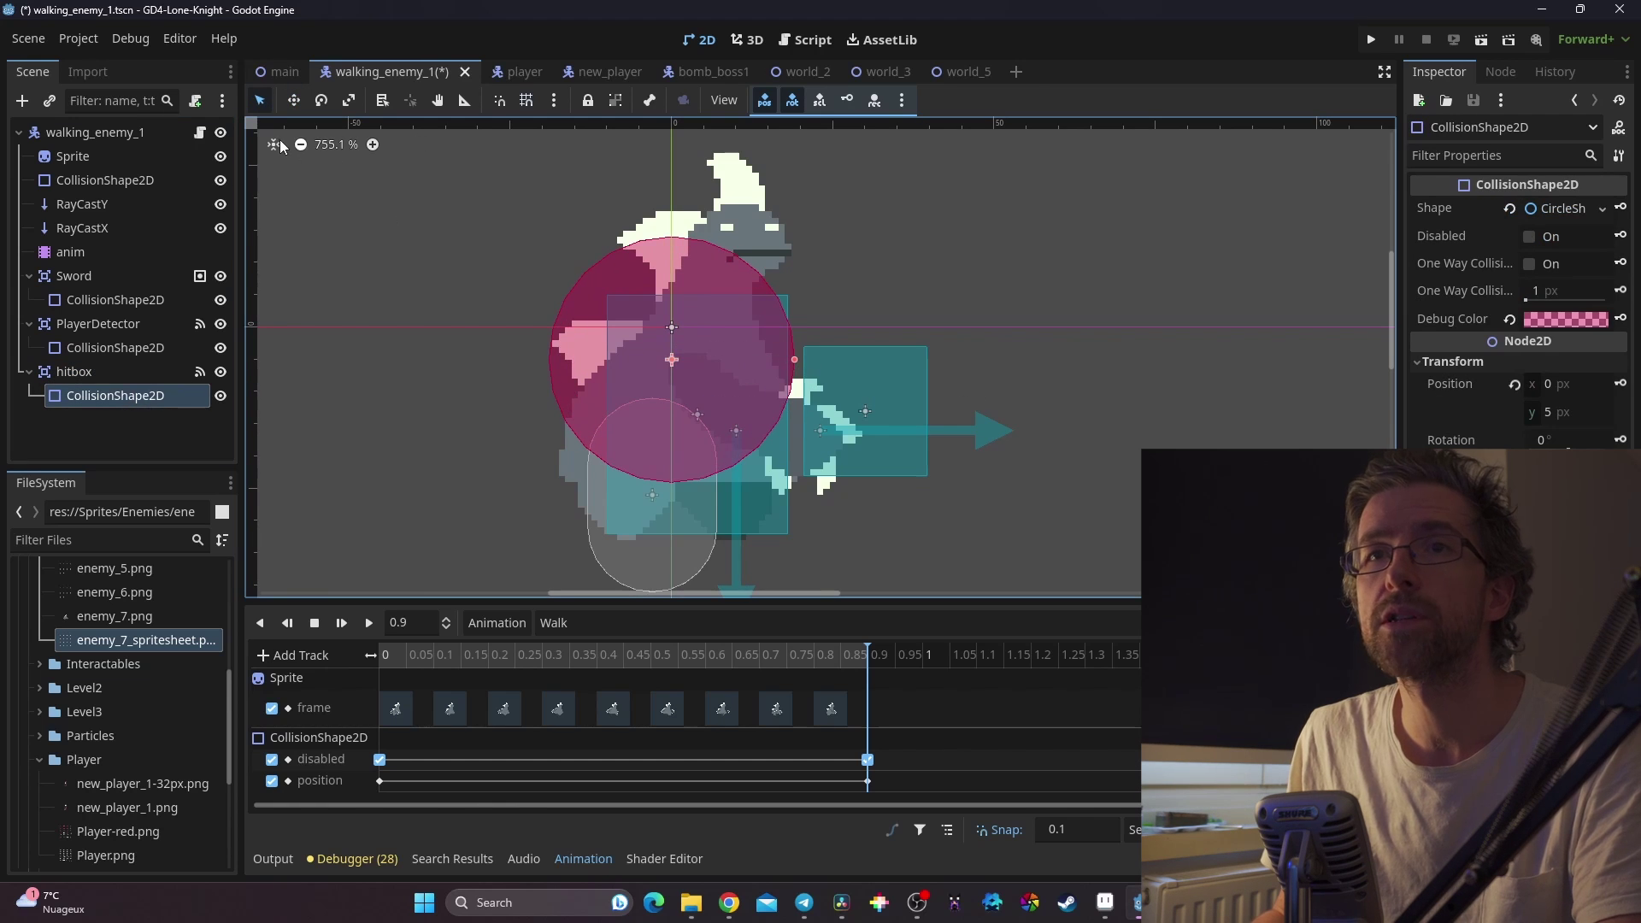
click(73, 371)
key(w)
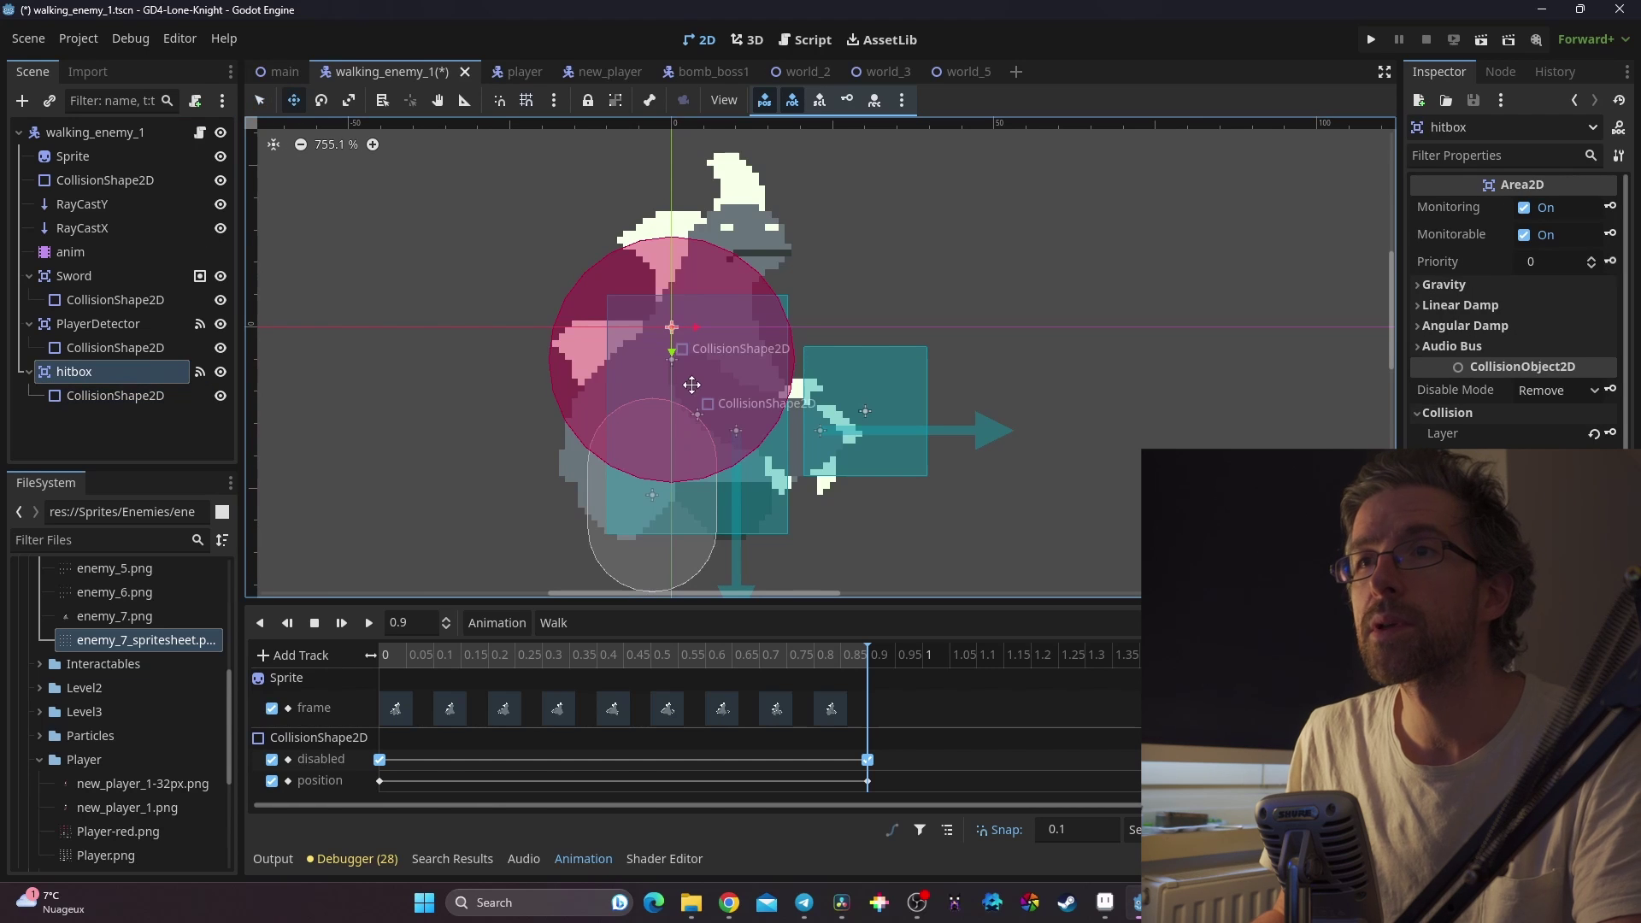
drag(692, 382, 718, 402)
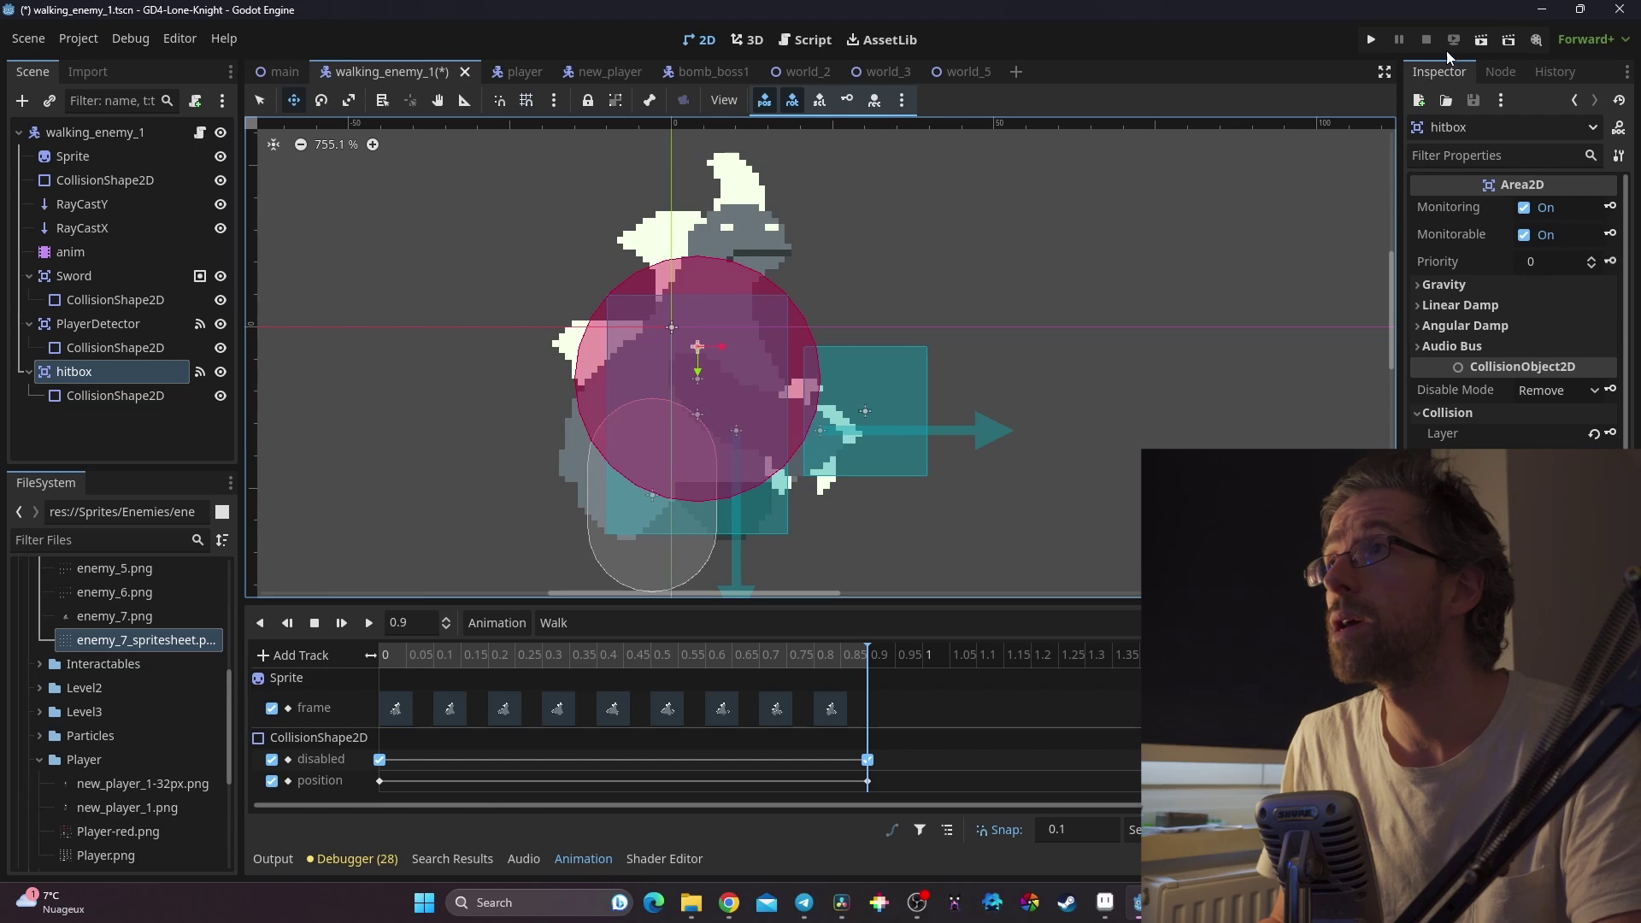
Run the game and jump with the player near the enemy to test the adjusted collision areas
click(1370, 43)
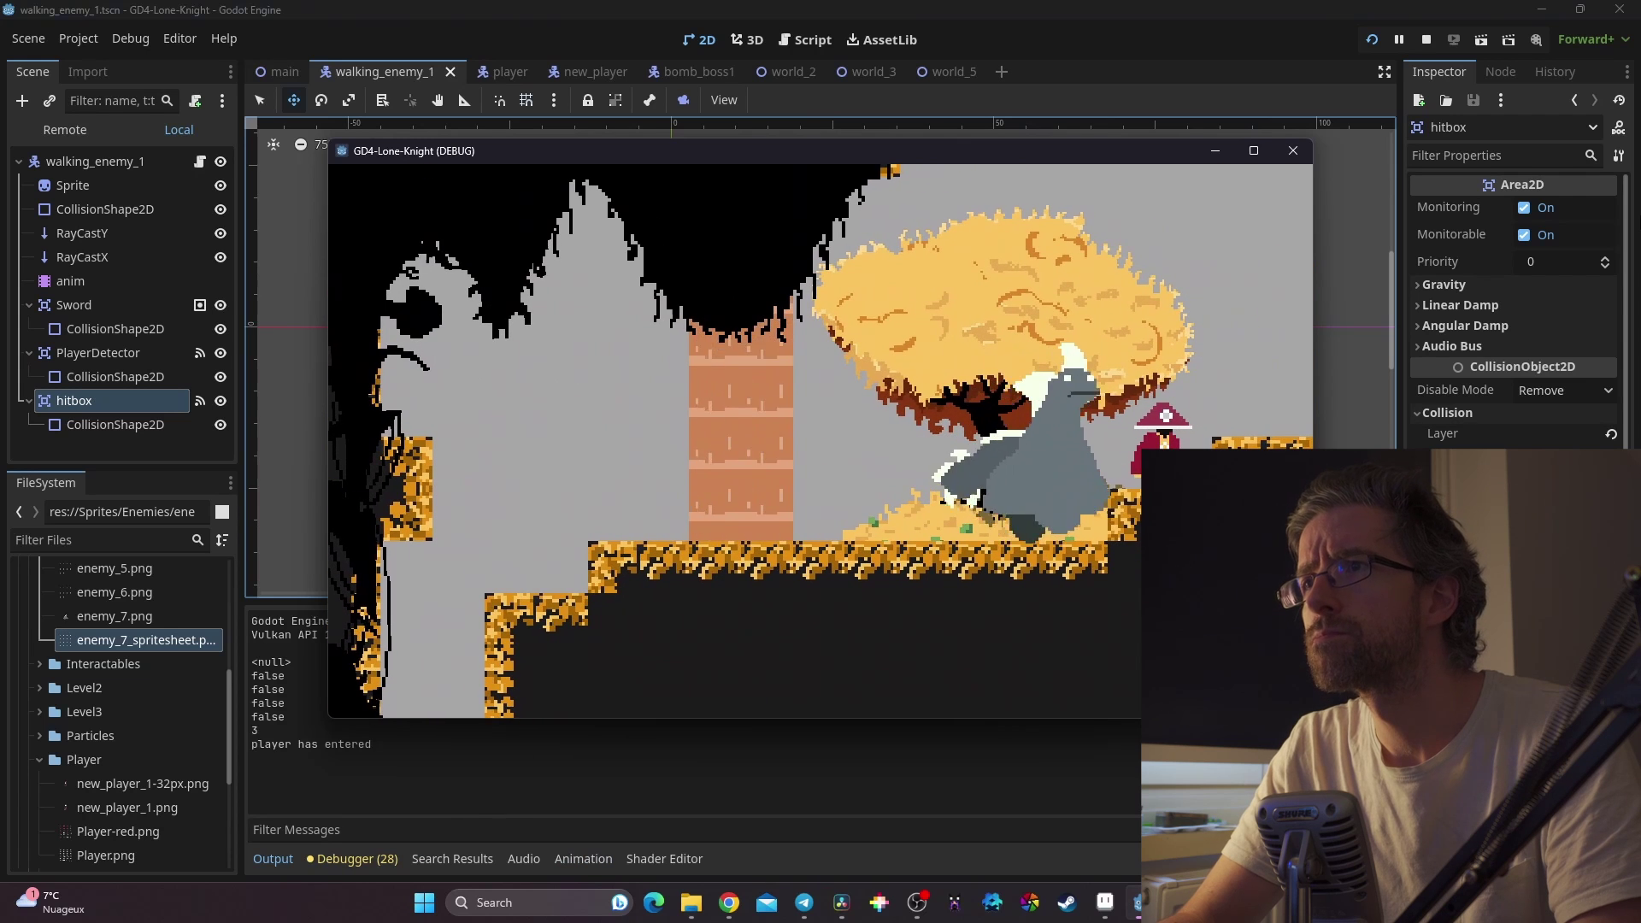
key(space)
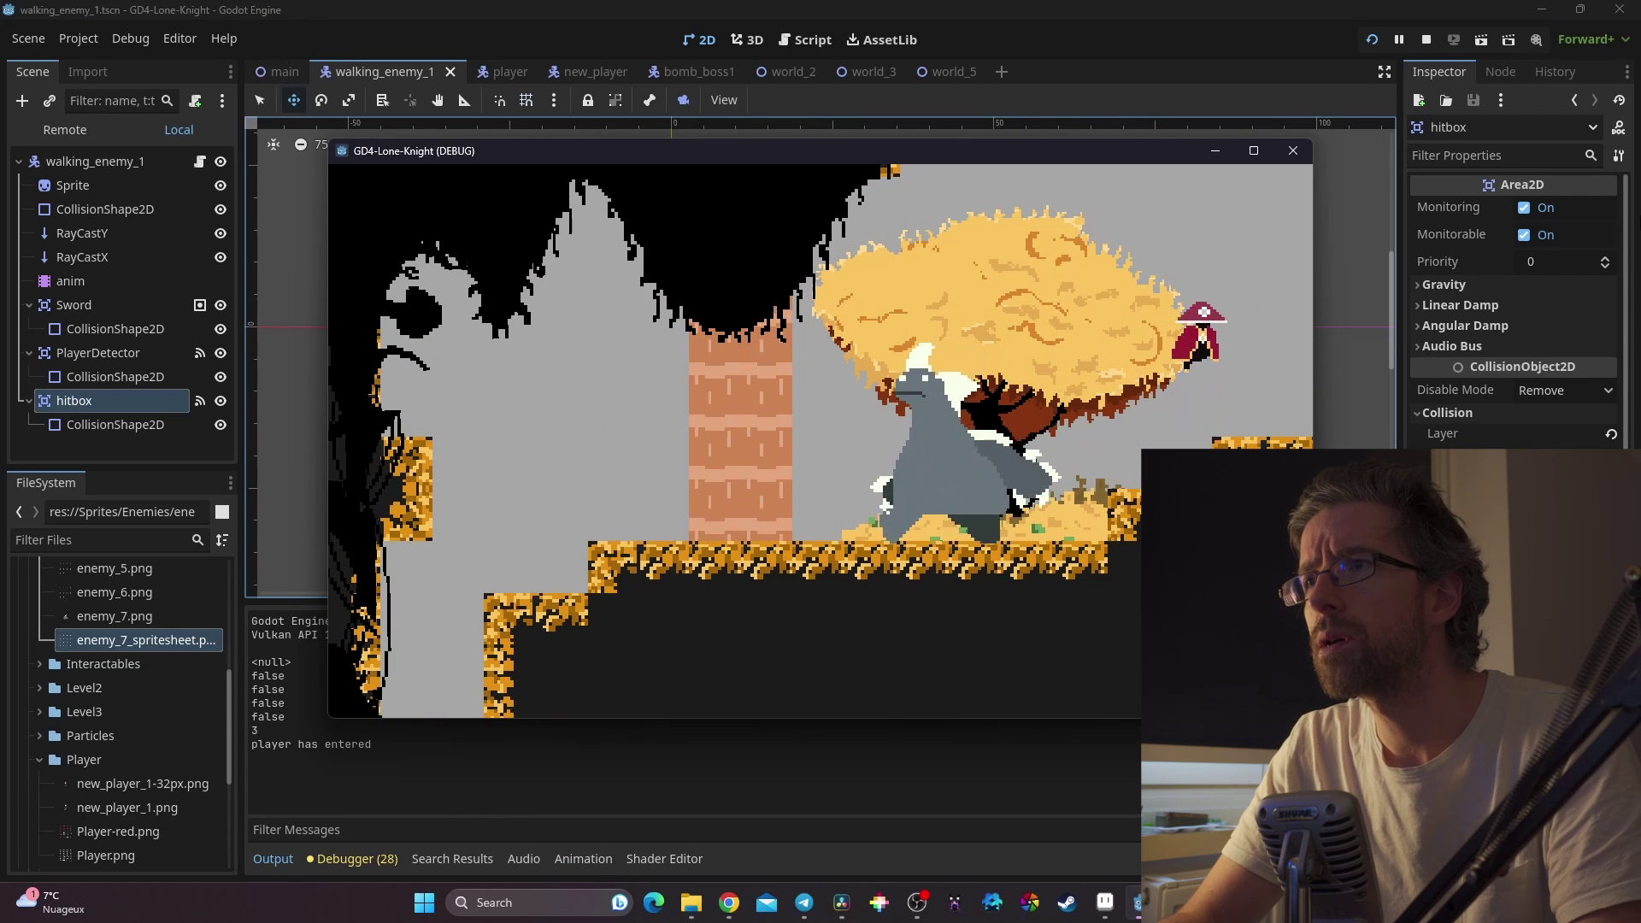